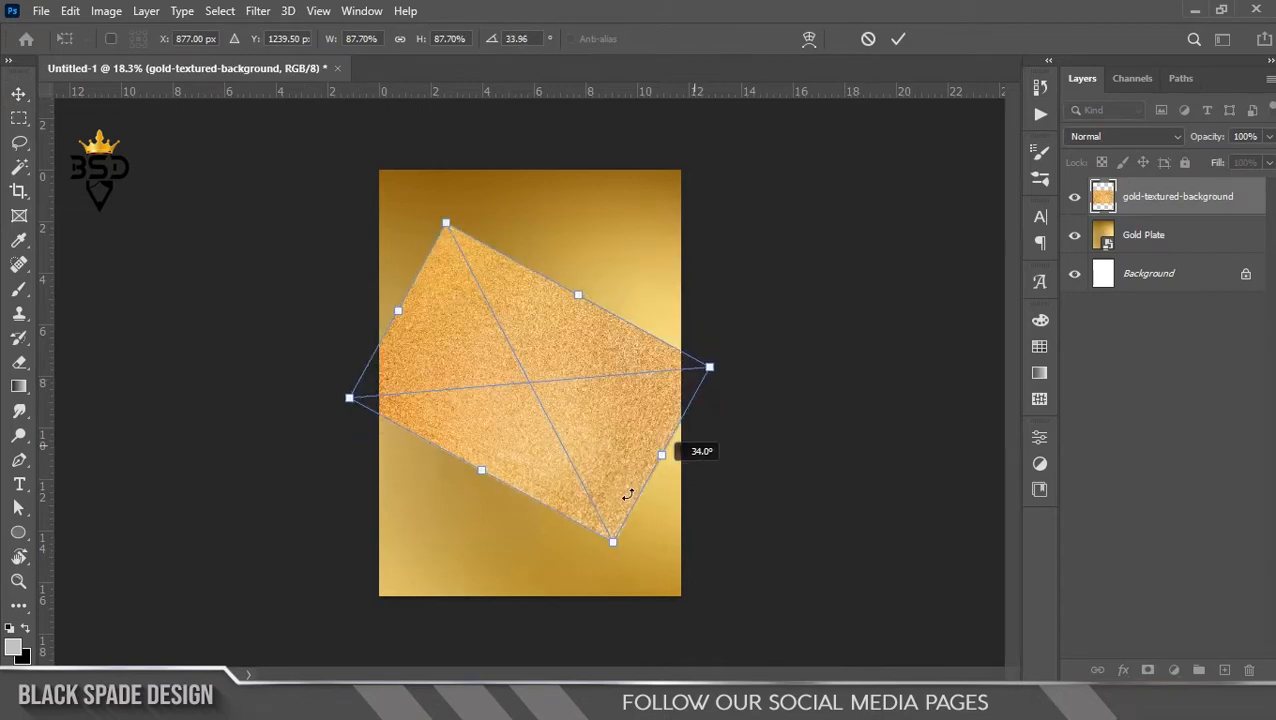
Rotate the placed gold-textured-background image to 90° and scale it from its centre until it covers the whole canvas.
text(90)
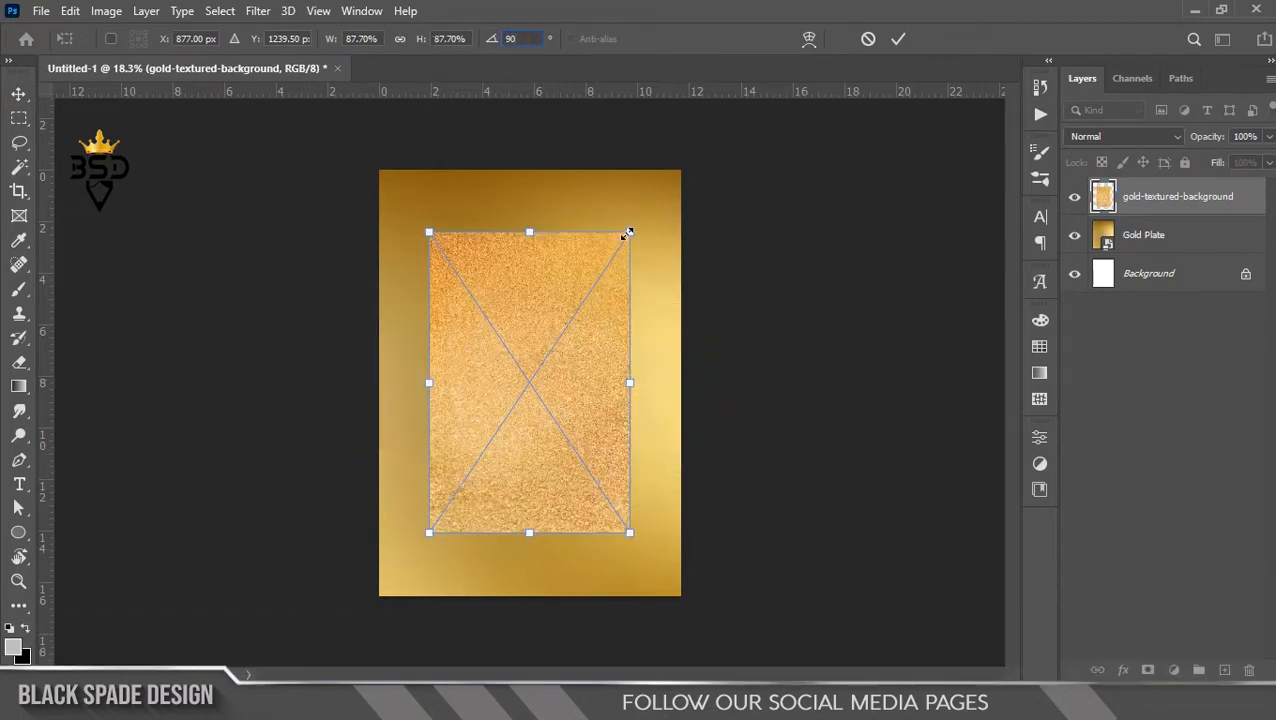
drag(629, 233, 733, 173)
key(Return)
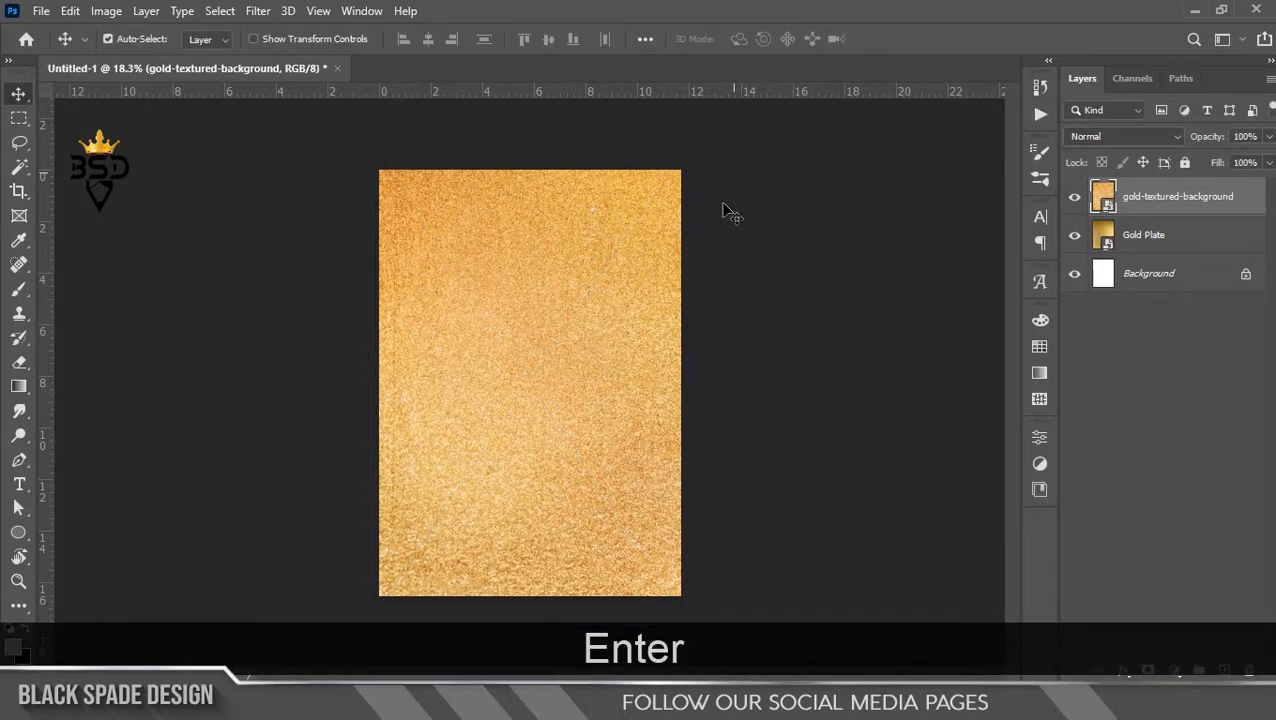
Set the gold-textured-background layer's blend mode to Pin Light and its opacity to 80%.
click(1079, 140)
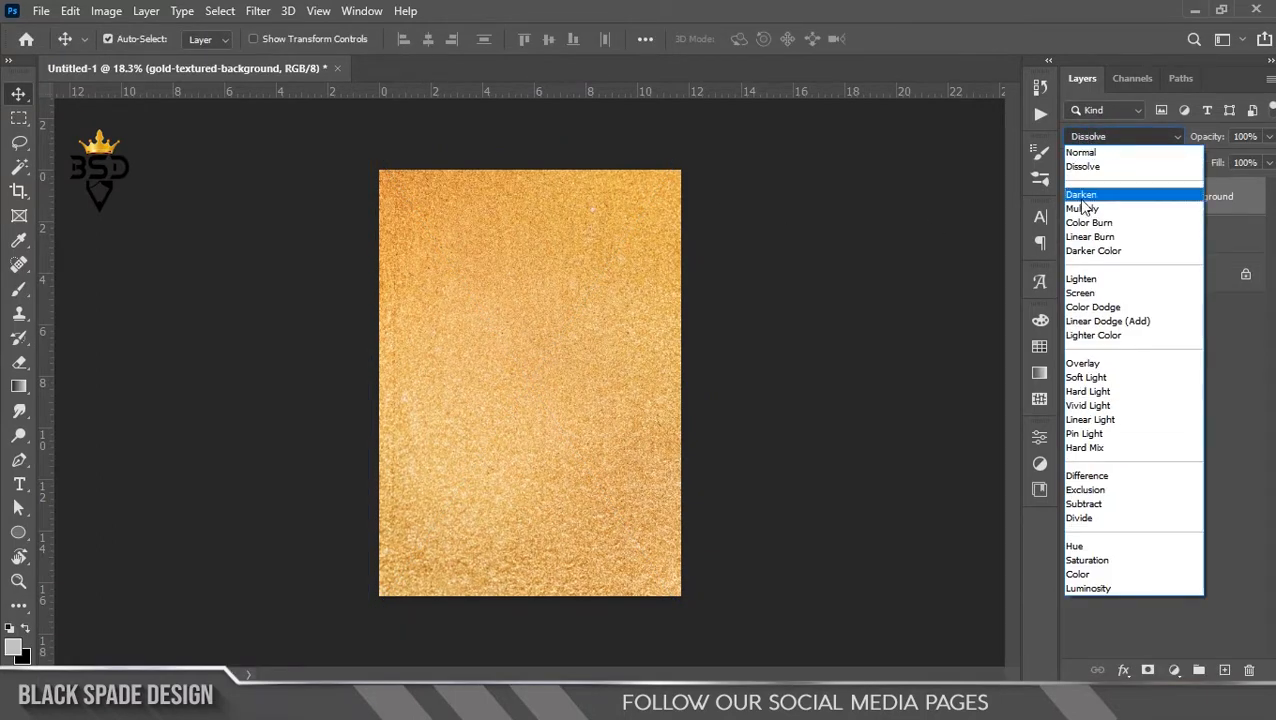
click(1096, 433)
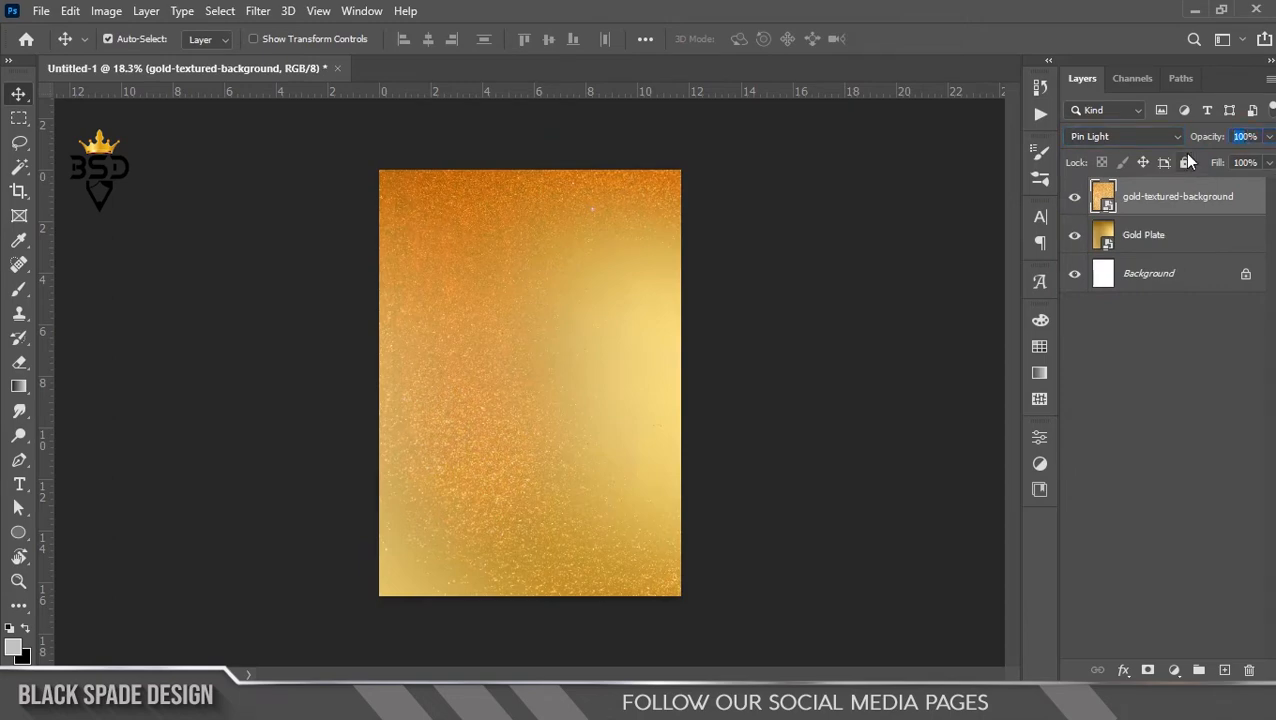
text(80)
key(Return)
Add a Curves adjustment layer above the texture and move its black point to input 42.
click(1172, 670)
click(1150, 504)
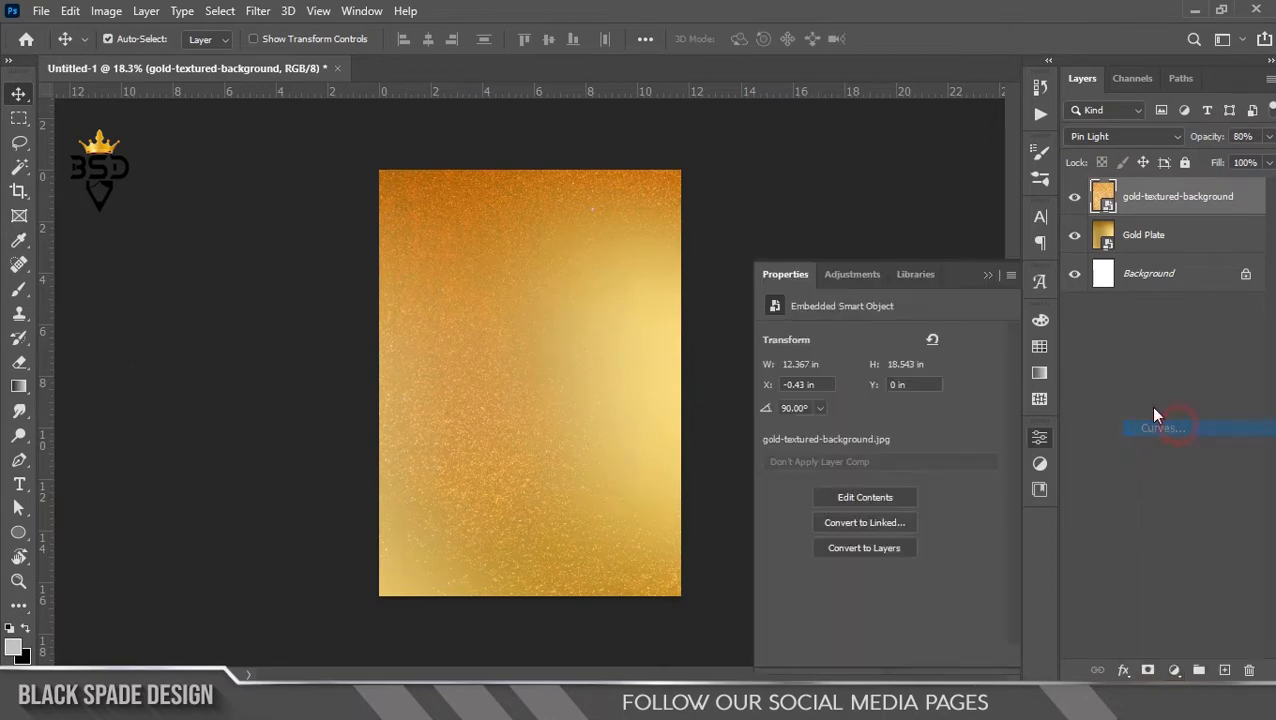
drag(810, 578, 837, 576)
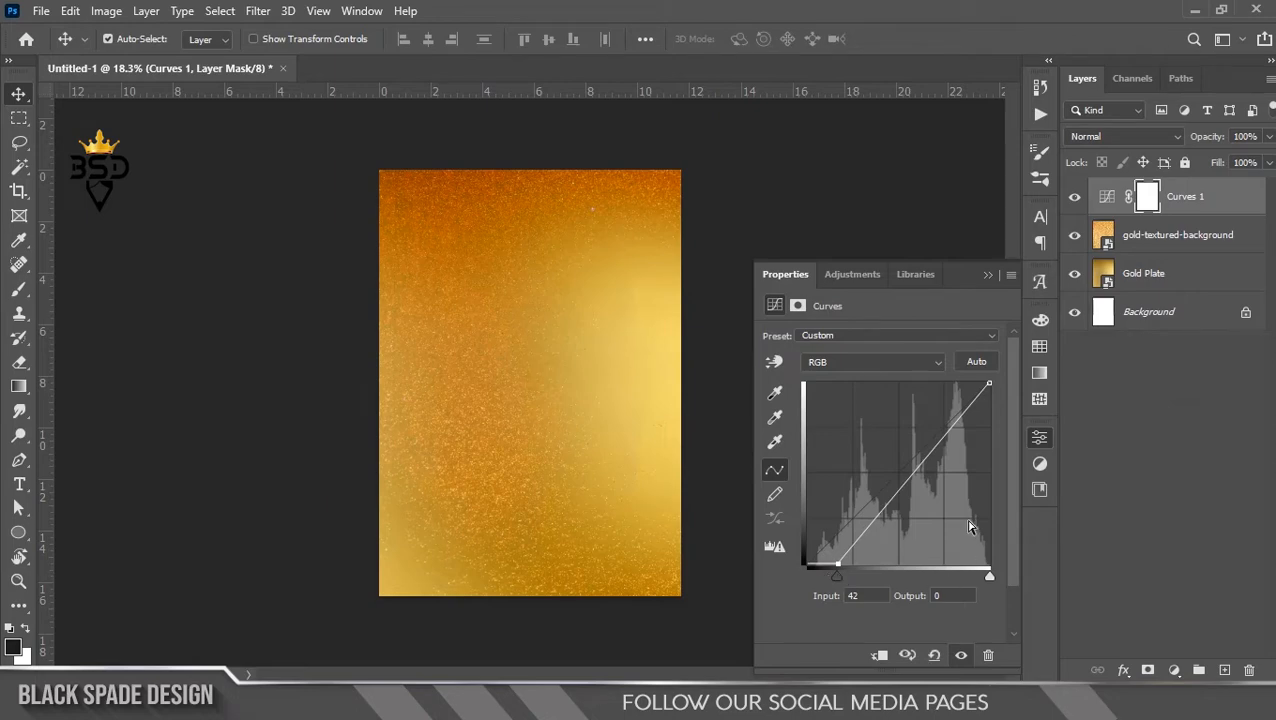
click(988, 276)
Flip the Gold Plate layer horizontally and enlarge it from its centre to about 596%.
click(1156, 279)
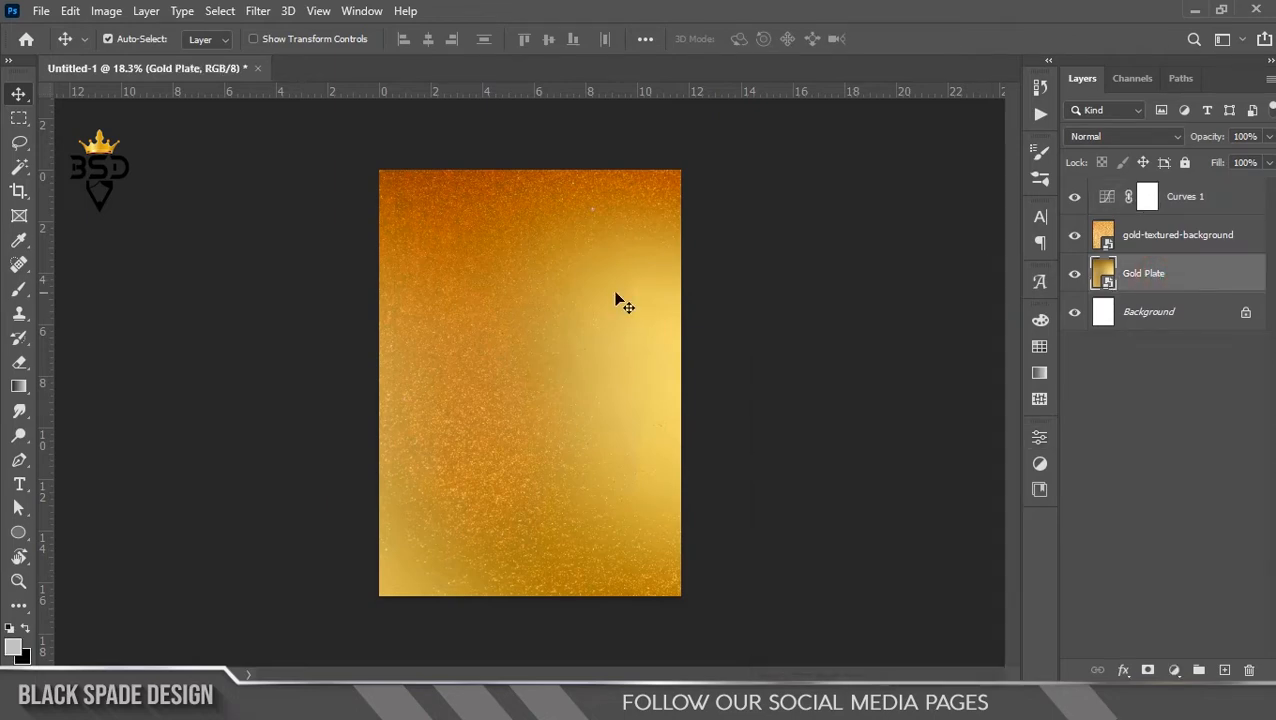
key(ctrl+t)
right_click(511, 324)
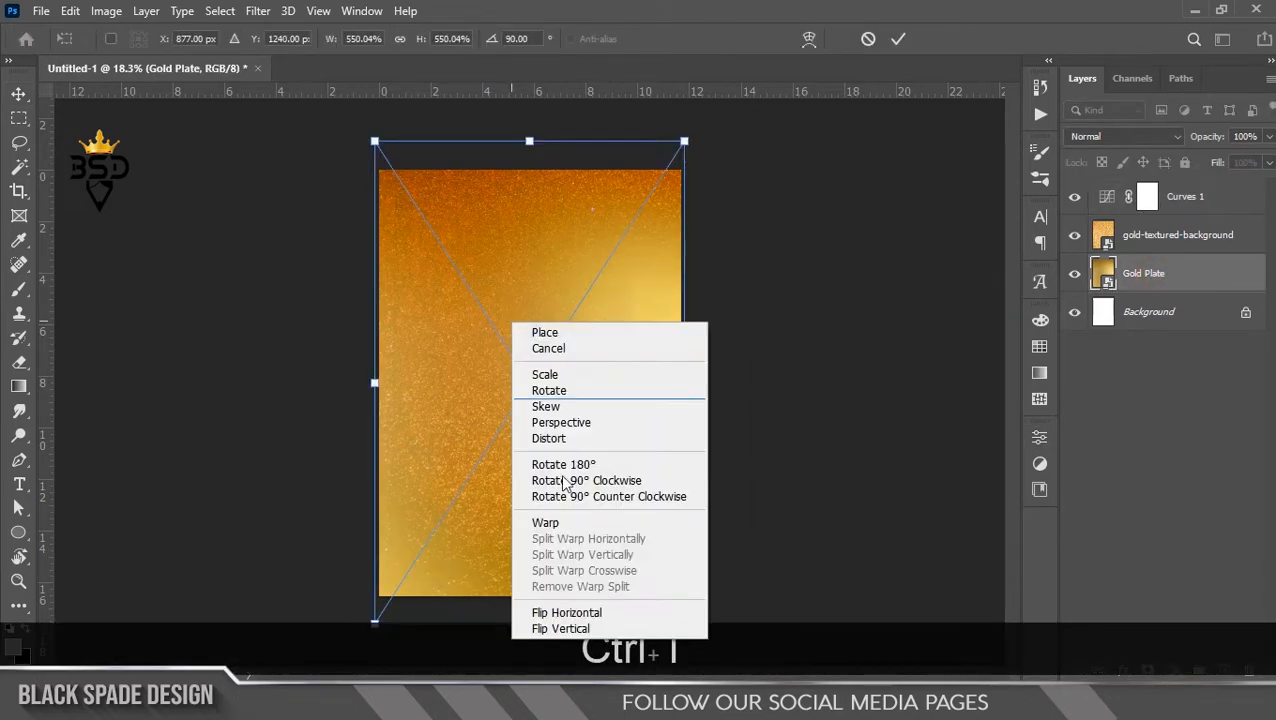
click(568, 613)
key(ctrl+minus)
drag(663, 188, 678, 172)
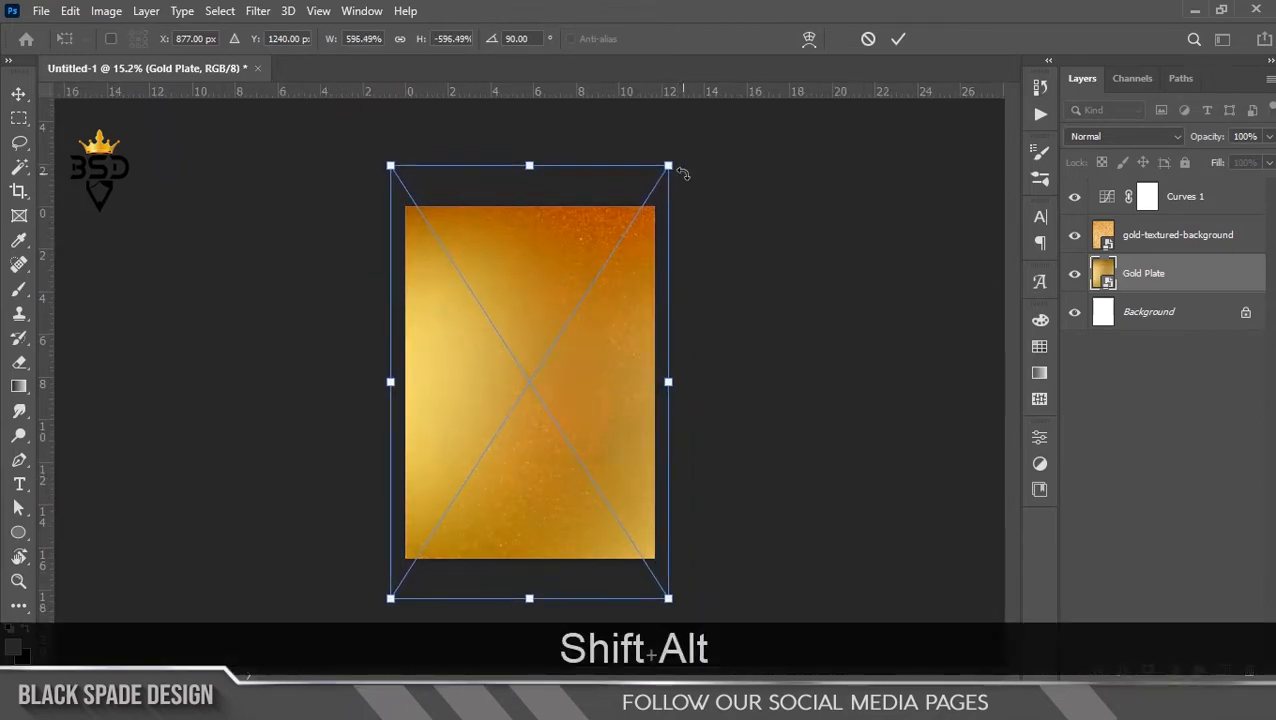
key(Return)
key(ctrl+plus)
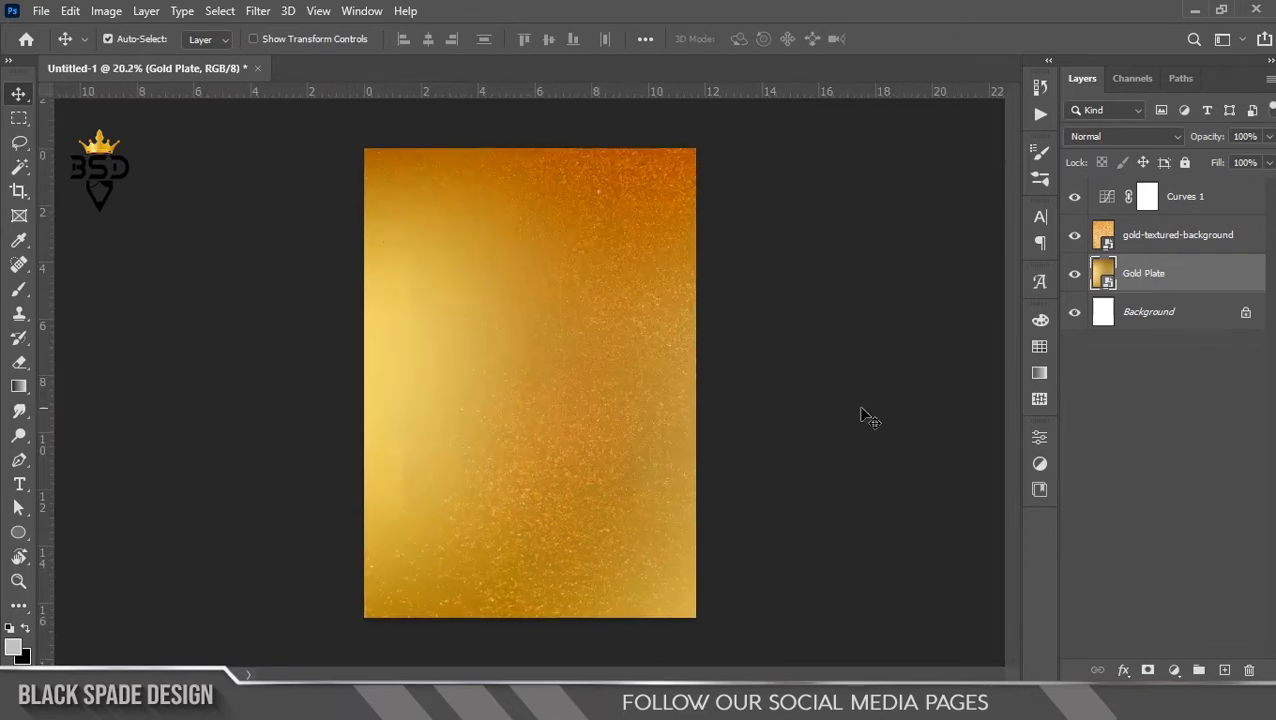
Place the 5032690 mosque silhouette from the Eid folder above Gold Plate, enlarge it to the page width and move it lower.
key(alt+Tab)
drag(252, 268, 570, 464)
drag(605, 343, 743, 297)
drag(518, 362, 520, 410)
key(Return)
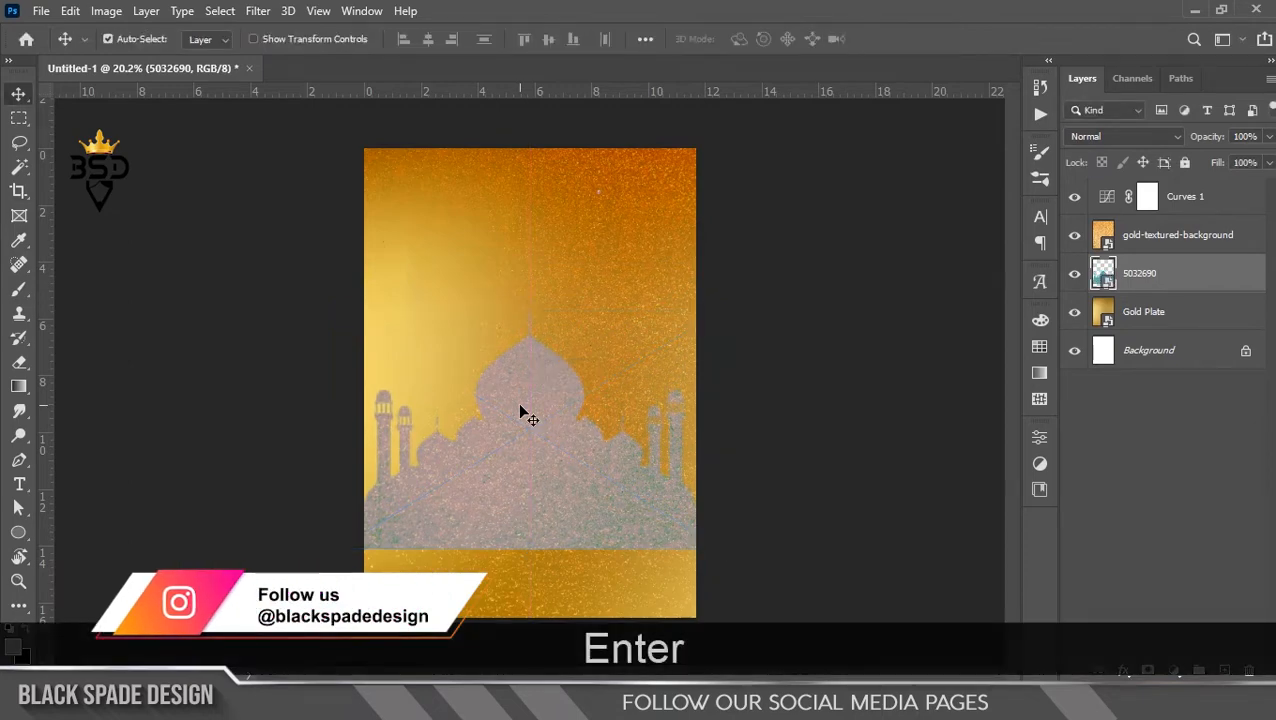
Set the 5032690 mosque layer's blend mode to Color Burn and its opacity to 50%.
click(1130, 137)
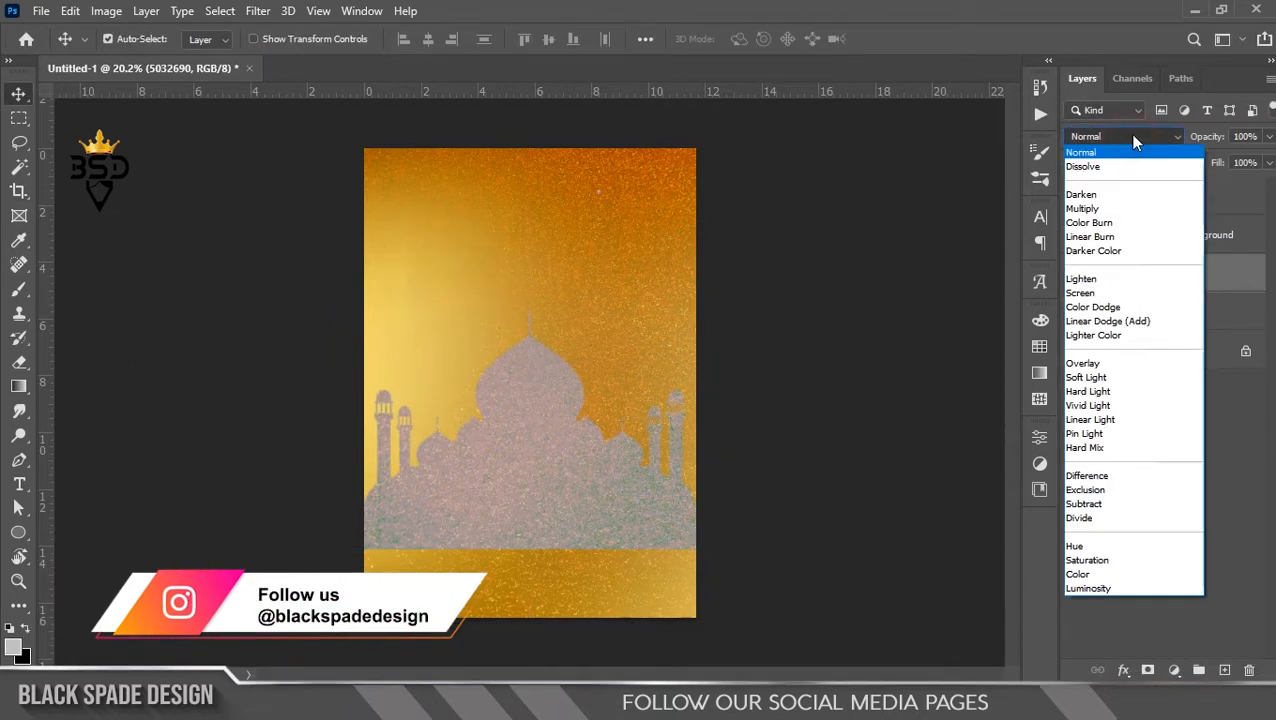
click(1122, 224)
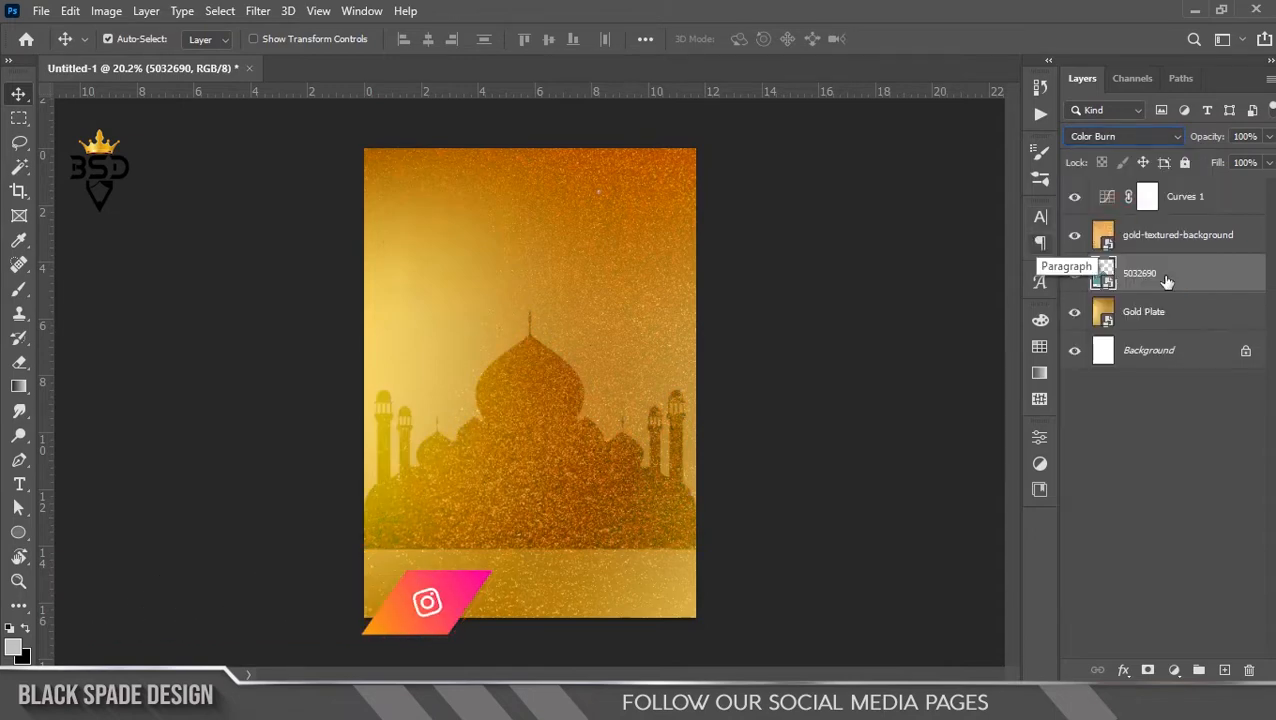
key(KP_5)
key(Return)
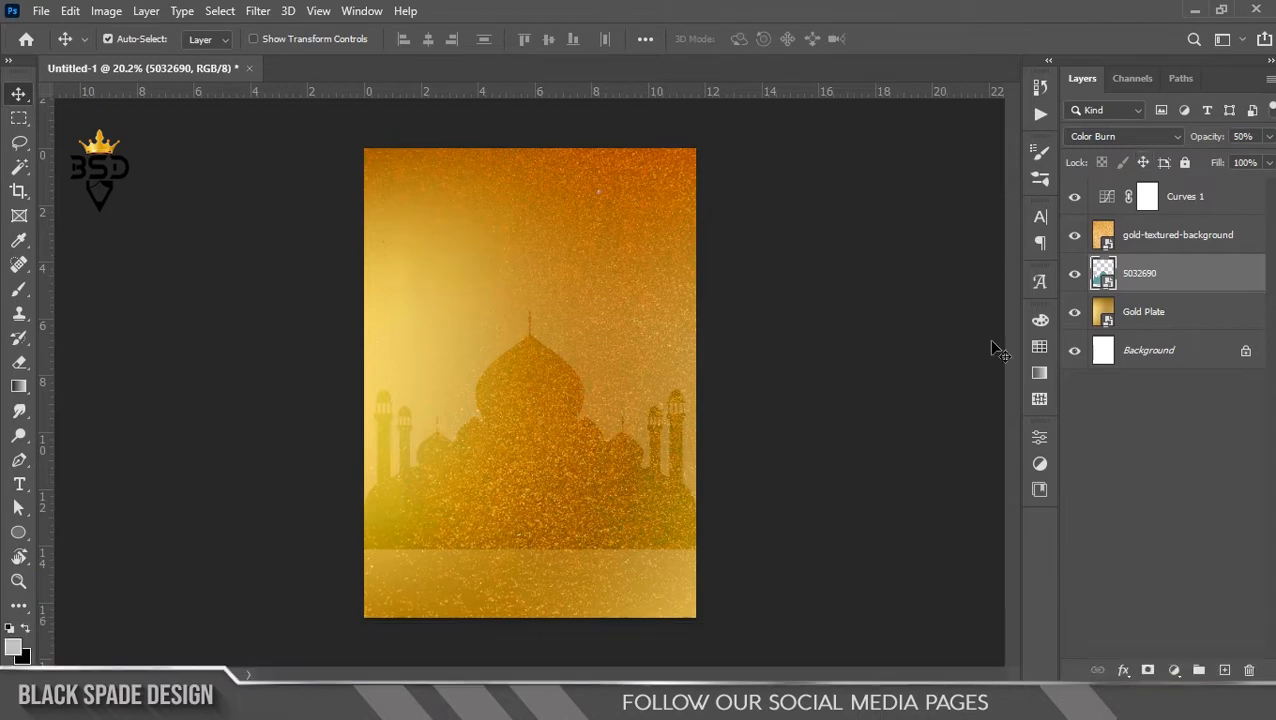
Readjust the black point of the Curves 1 adjustment layer.
double_click(1107, 197)
drag(806, 576, 834, 576)
click(988, 277)
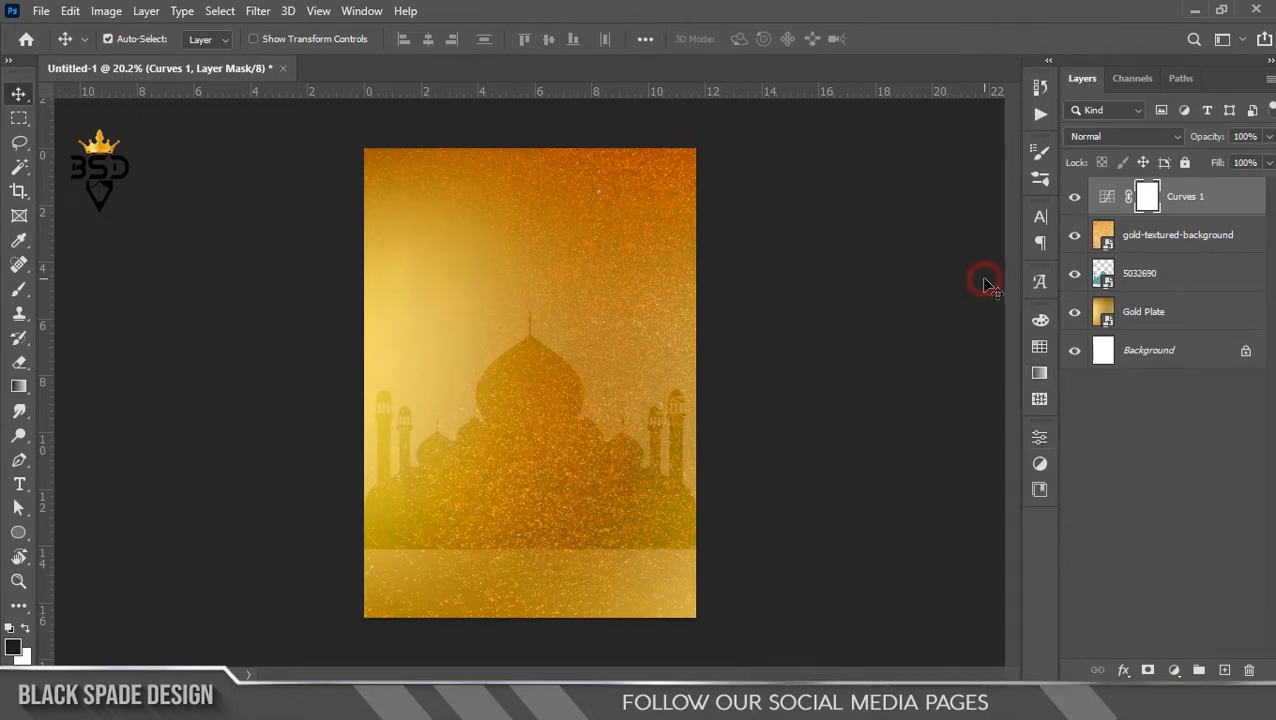
Add a layer mask to the 5032690 mosque silhouette layer.
scroll(643, 500, up, 5)
key(space)
drag(566, 528, 624, 358)
click(1160, 287)
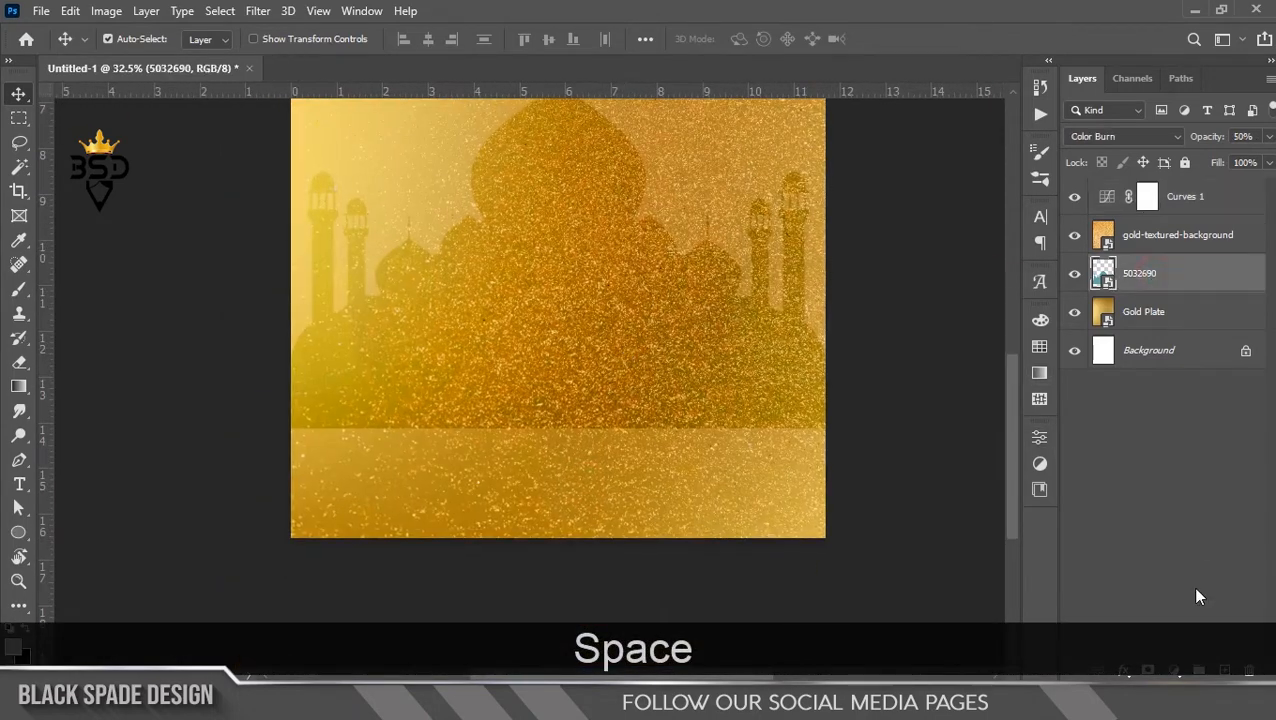
click(1147, 669)
Paint black on the mosque layer's mask with a soft 900 px brush to fade out the silhouette's lower edge.
key(b)
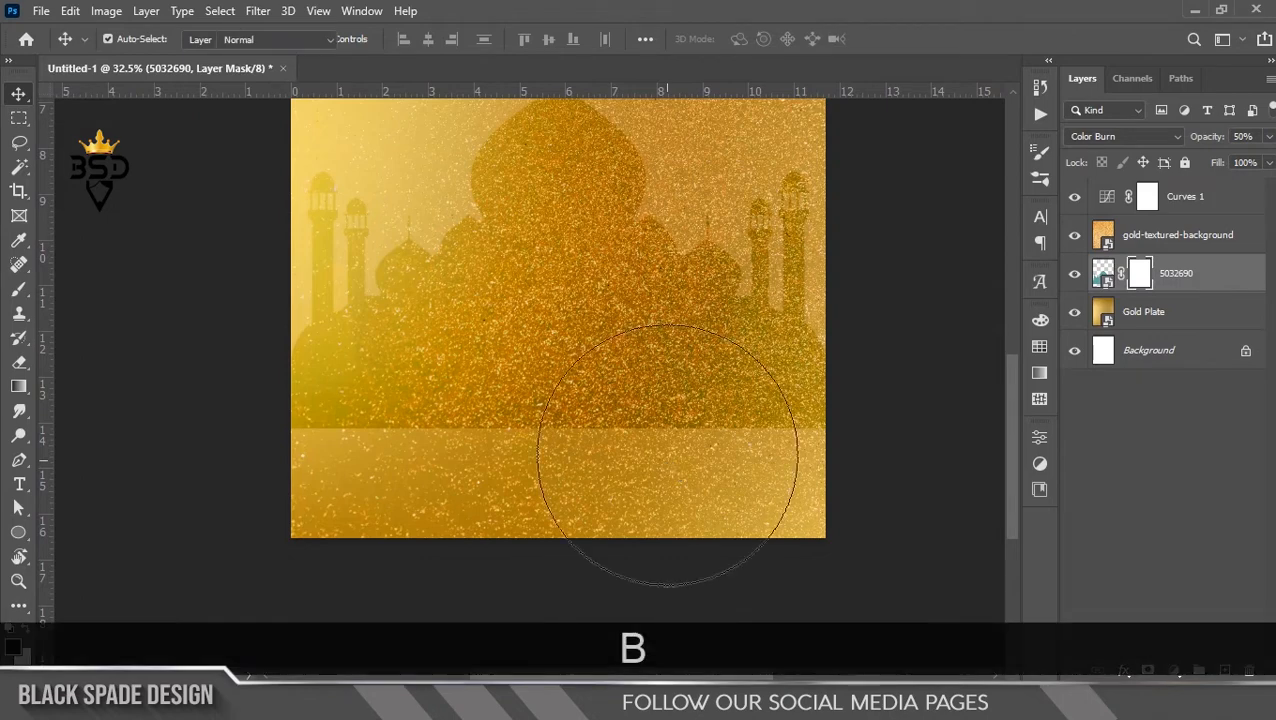
click(754, 455)
key(bracketleft)
key(bracketleft)
drag(723, 453, 227, 470)
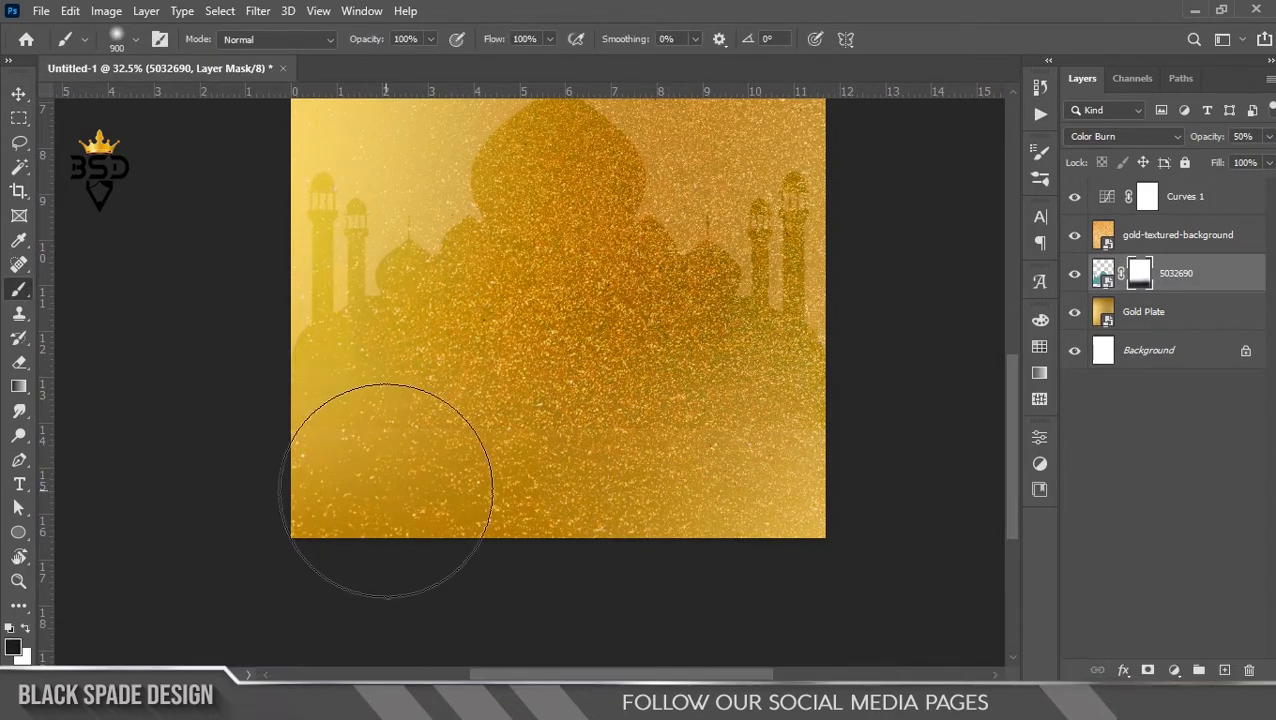
key(ctrl+0)
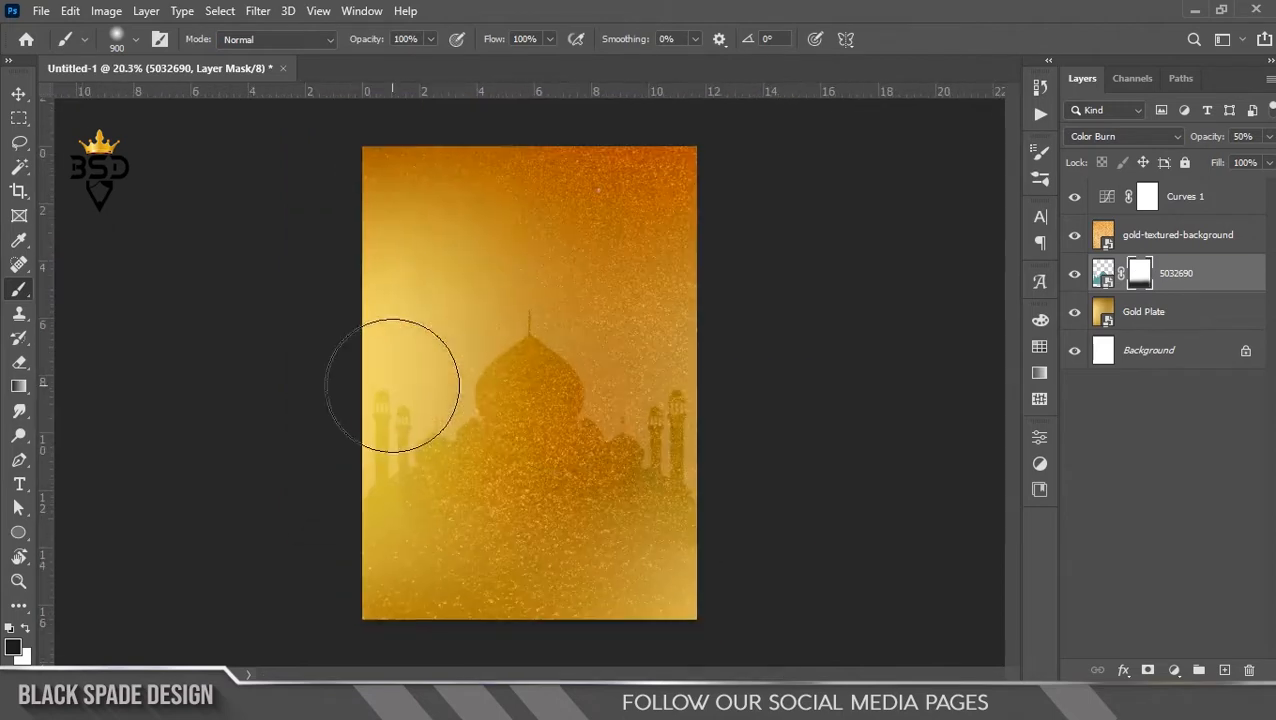
key(v)
Place the Moon image from the Eid folder above Curves 1, scaled to about 93.8% and centred horizontally over the mosque silhouette.
scroll(545, 437, up, 2)
key(space)
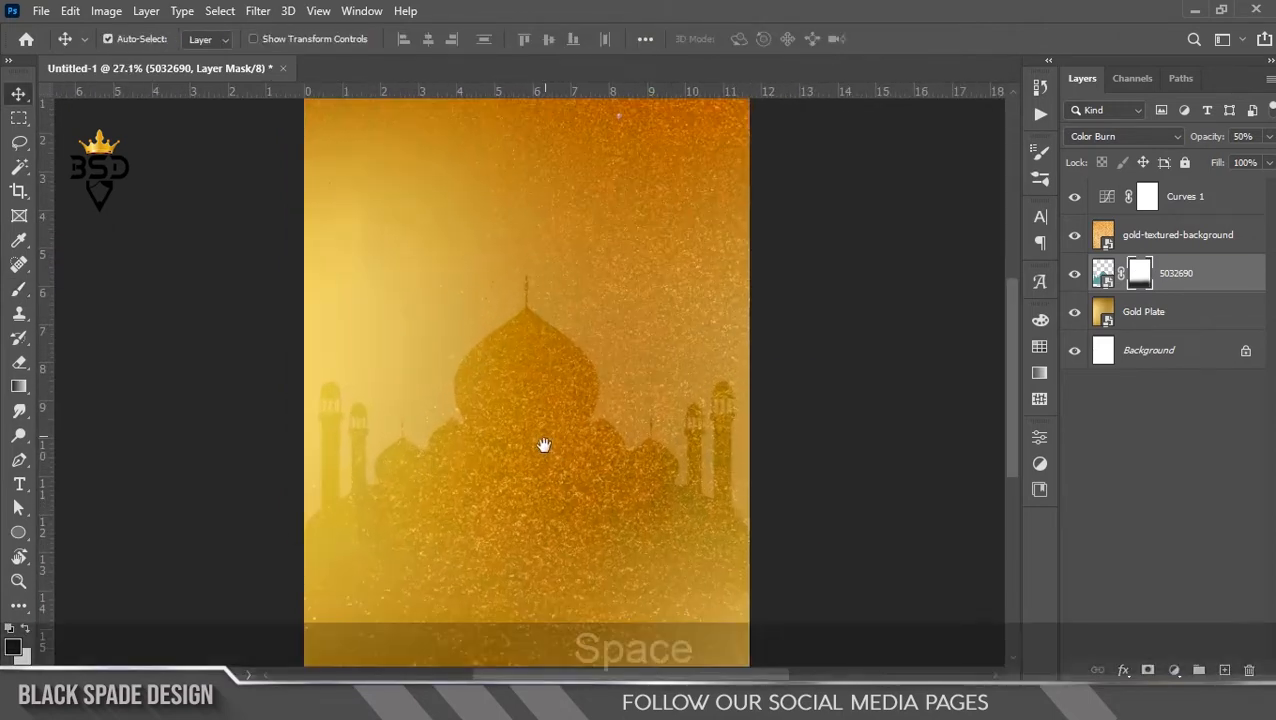
drag(545, 438, 581, 345)
click(1205, 199)
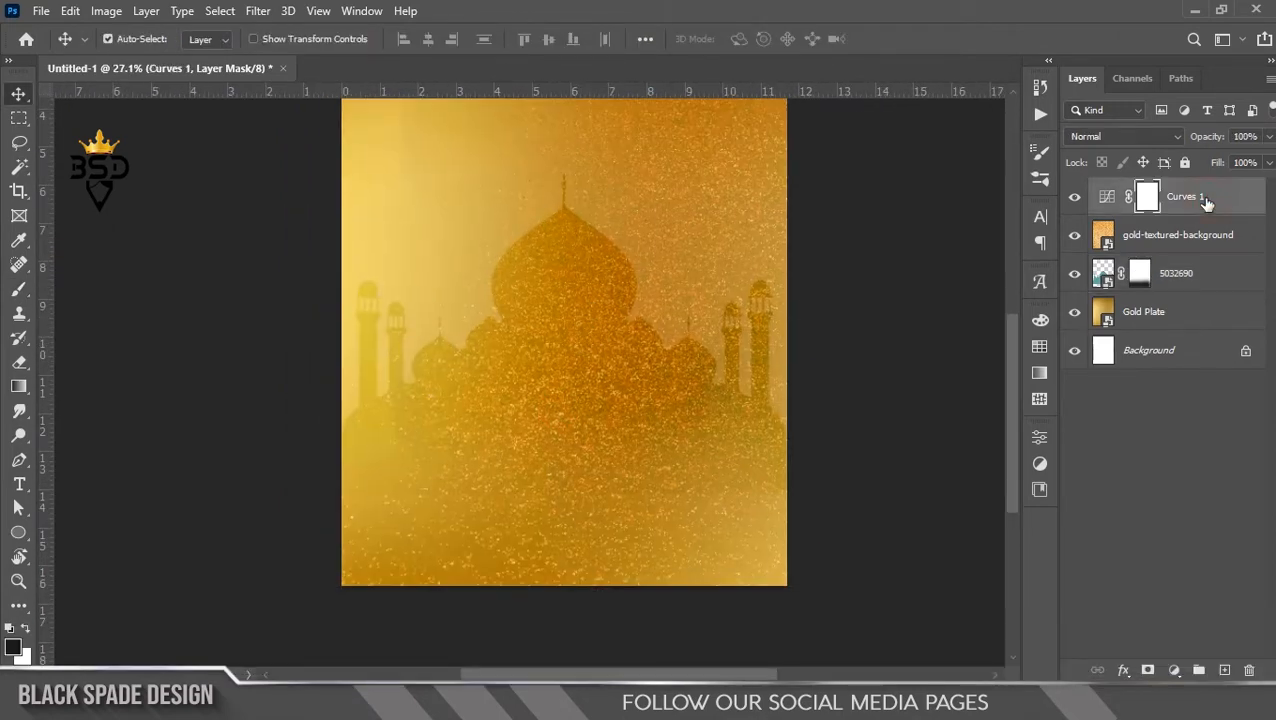
key(alt+Tab)
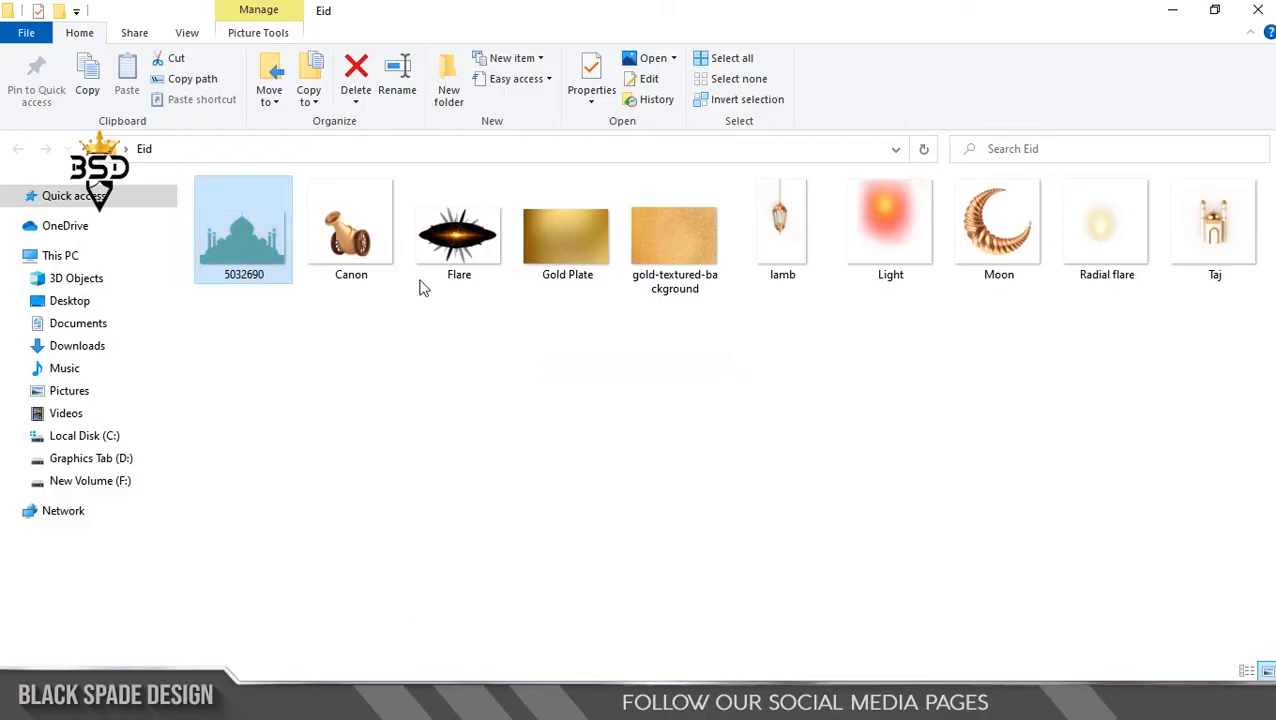
click(1005, 255)
drag(1005, 255, 556, 325)
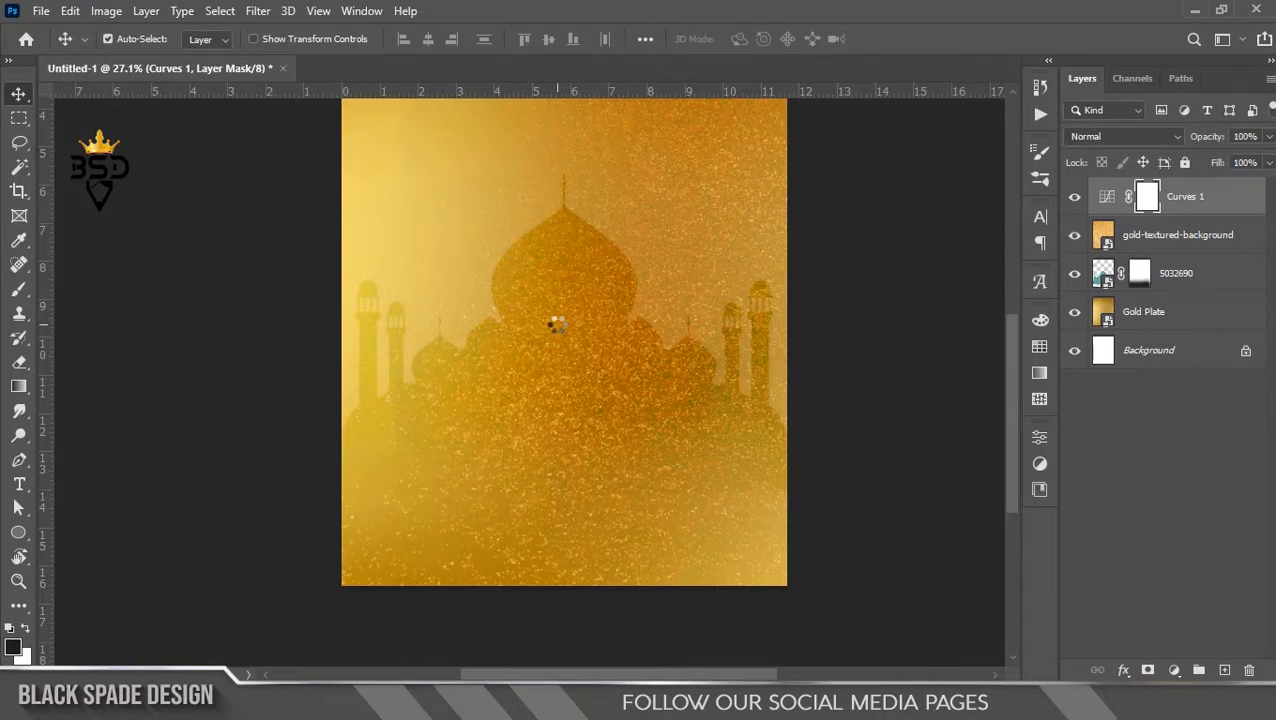
mouse_move(722, 187)
mouse_down()
mouse_move(703, 206)
mouse_move(722, 208)
mouse_up()
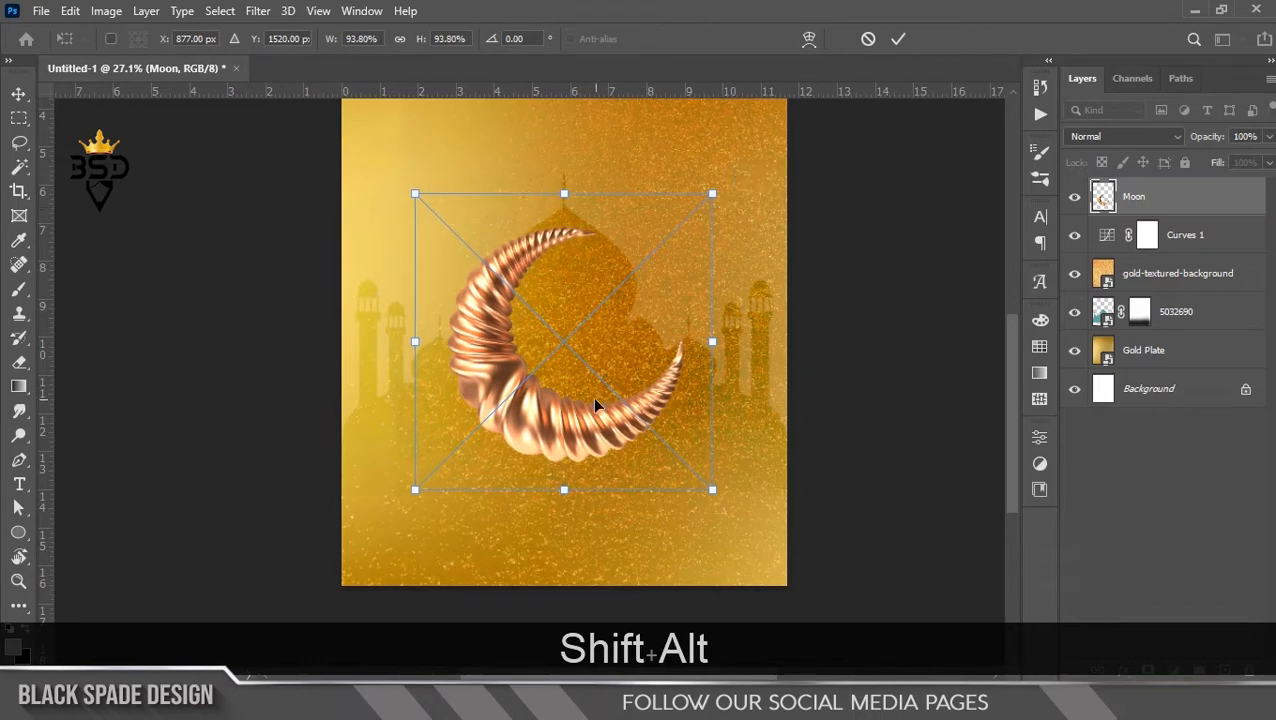
drag(595, 401, 594, 401)
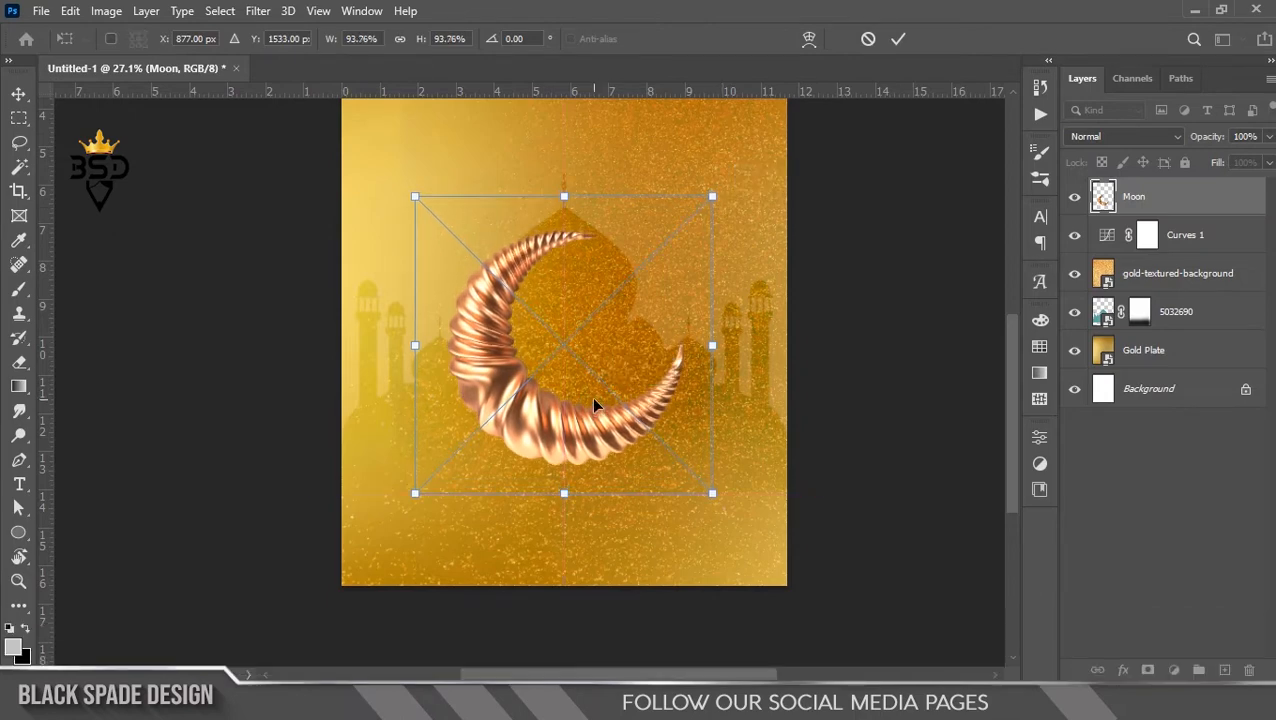
key(Return)
Darken the Moon layer with a Curves adjustment whose black point is at input 62.
scroll(513, 387, down, 4)
scroll(510, 395, up, 6)
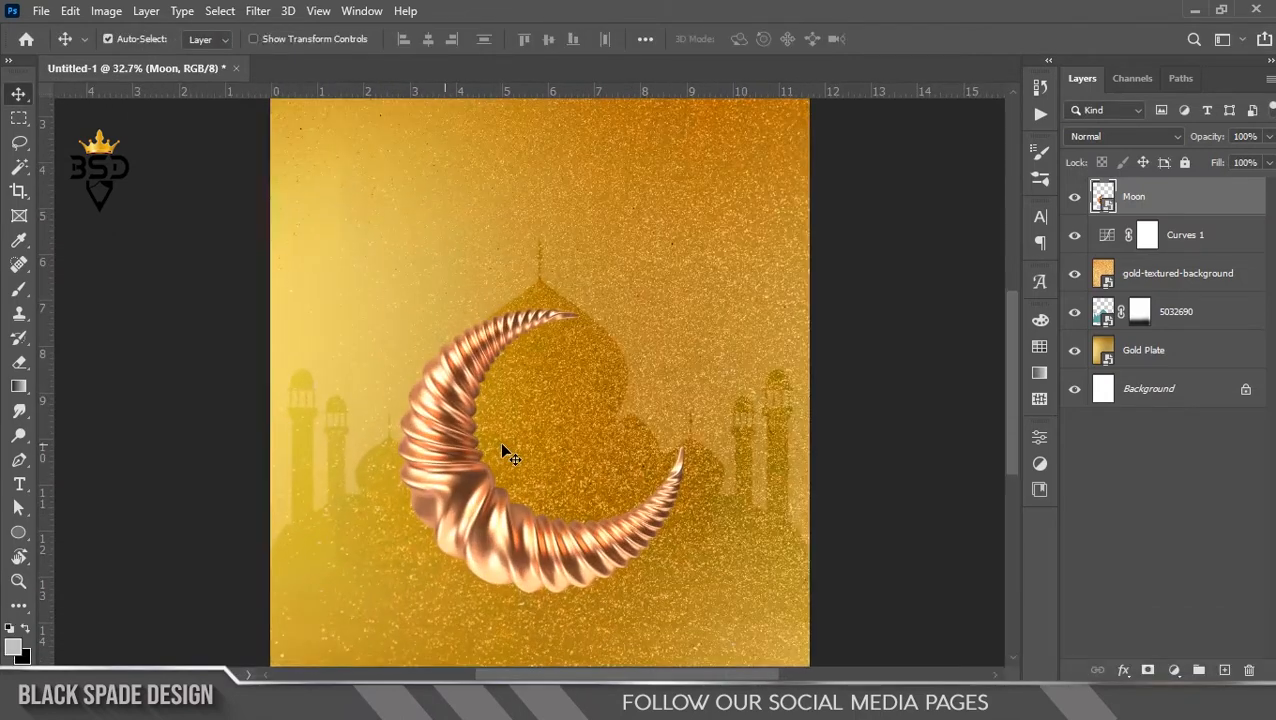
key(ctrl+m)
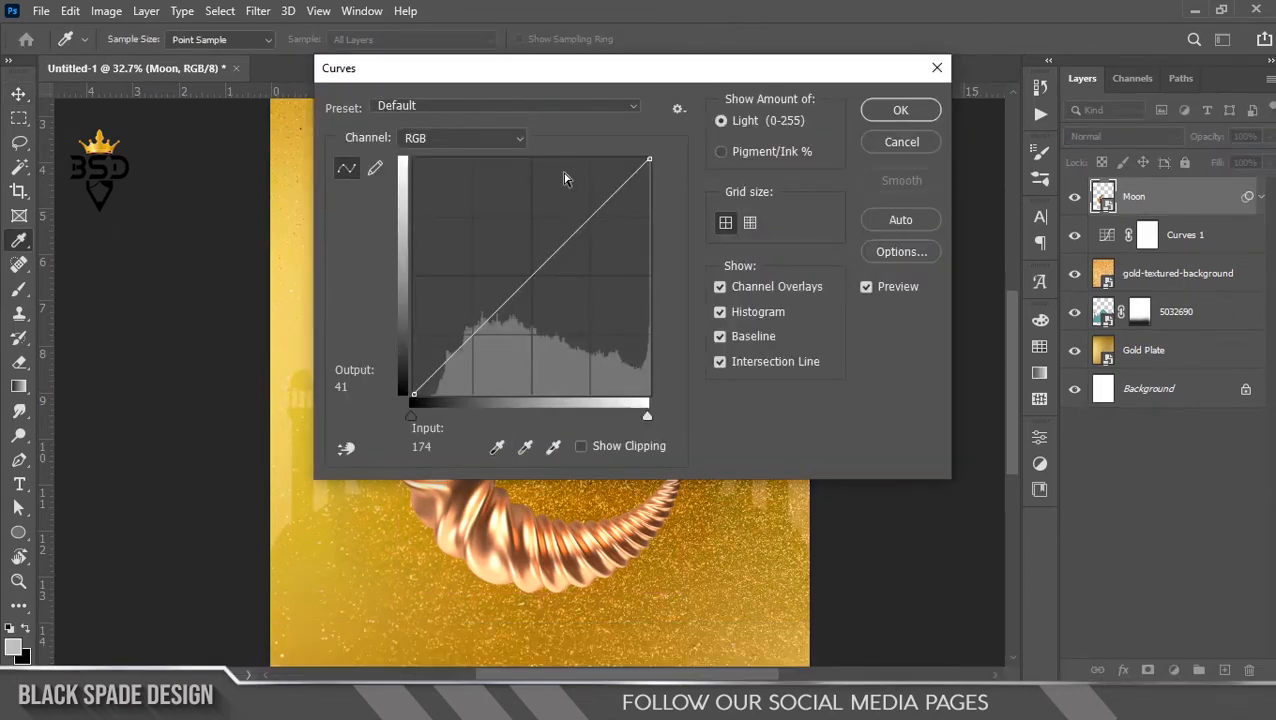
drag(440, 77, 843, 140)
drag(814, 478, 870, 481)
drag(1120, 130, 881, 131)
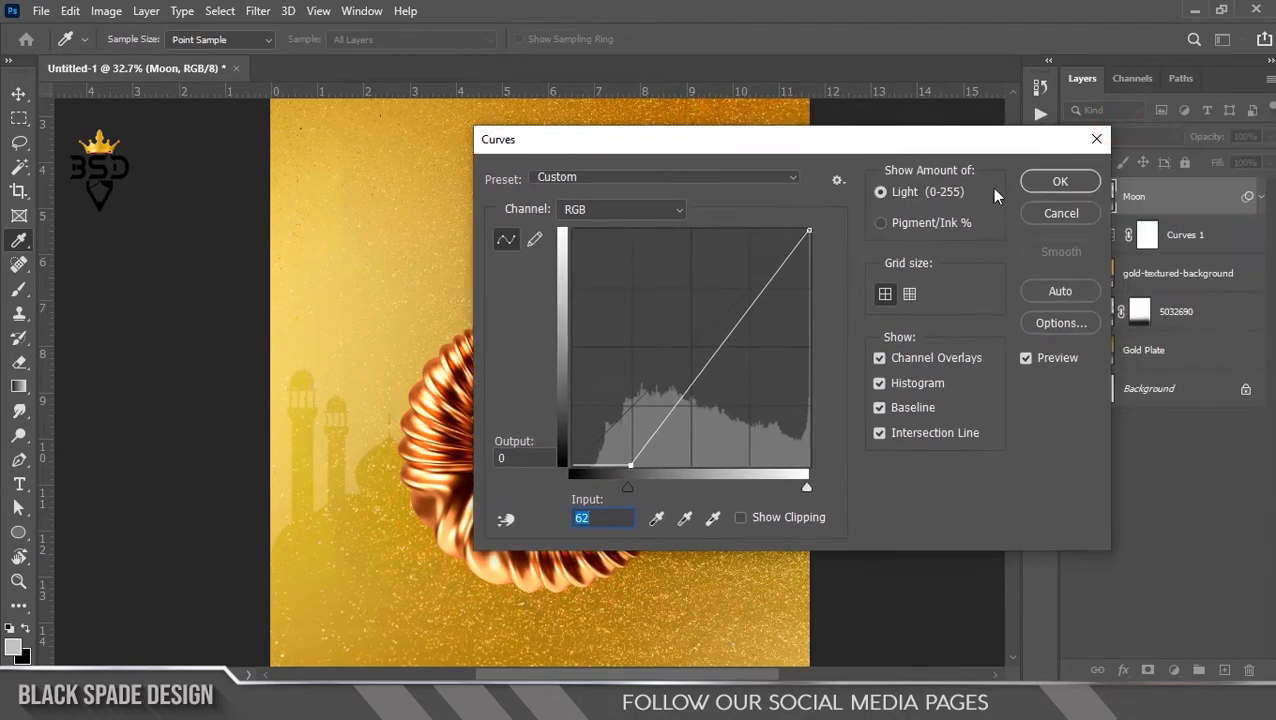
click(1050, 183)
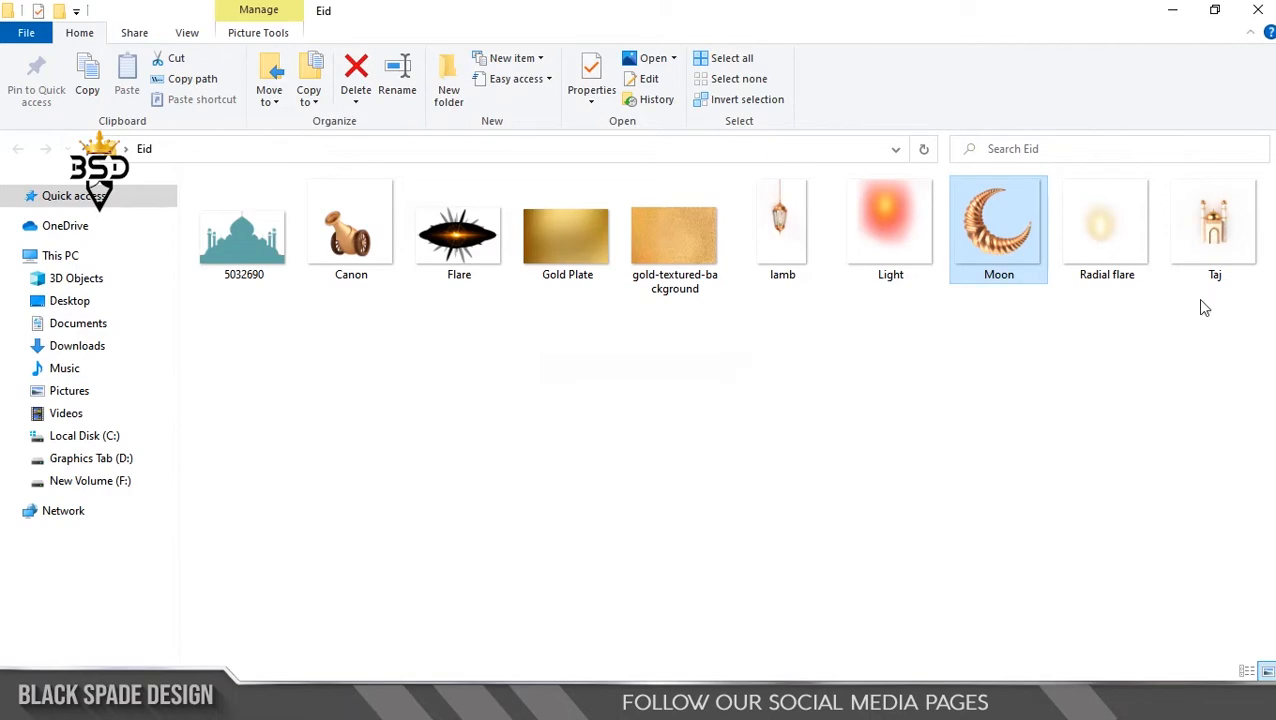
Place the Taj image from the Eid folder inside the crescent and move its layer below Moon.
drag(1212, 272, 561, 495)
drag(575, 403, 550, 372)
key(Return)
scroll(556, 465, up, 2)
drag(1146, 214, 1146, 300)
Apply Curves to the Taj layer with the black point at input 56 and collapse its smart filter list.
scroll(727, 367, up, 1)
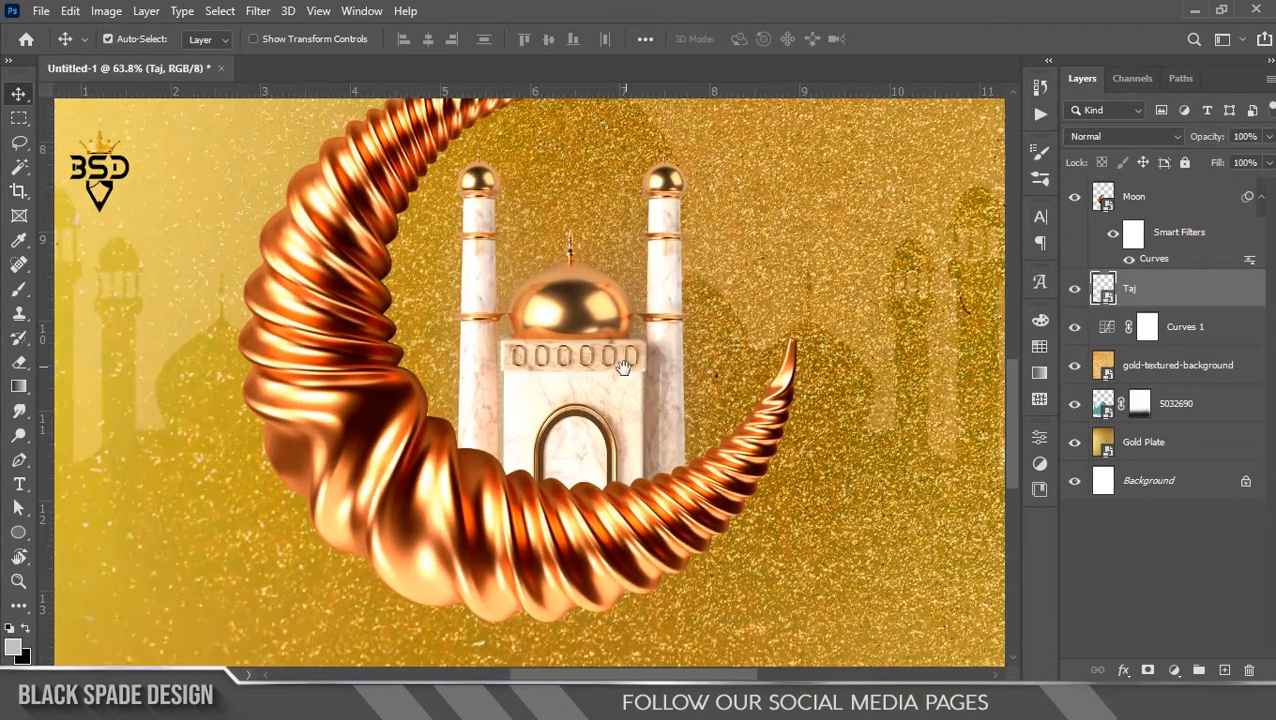
drag(606, 422, 595, 397)
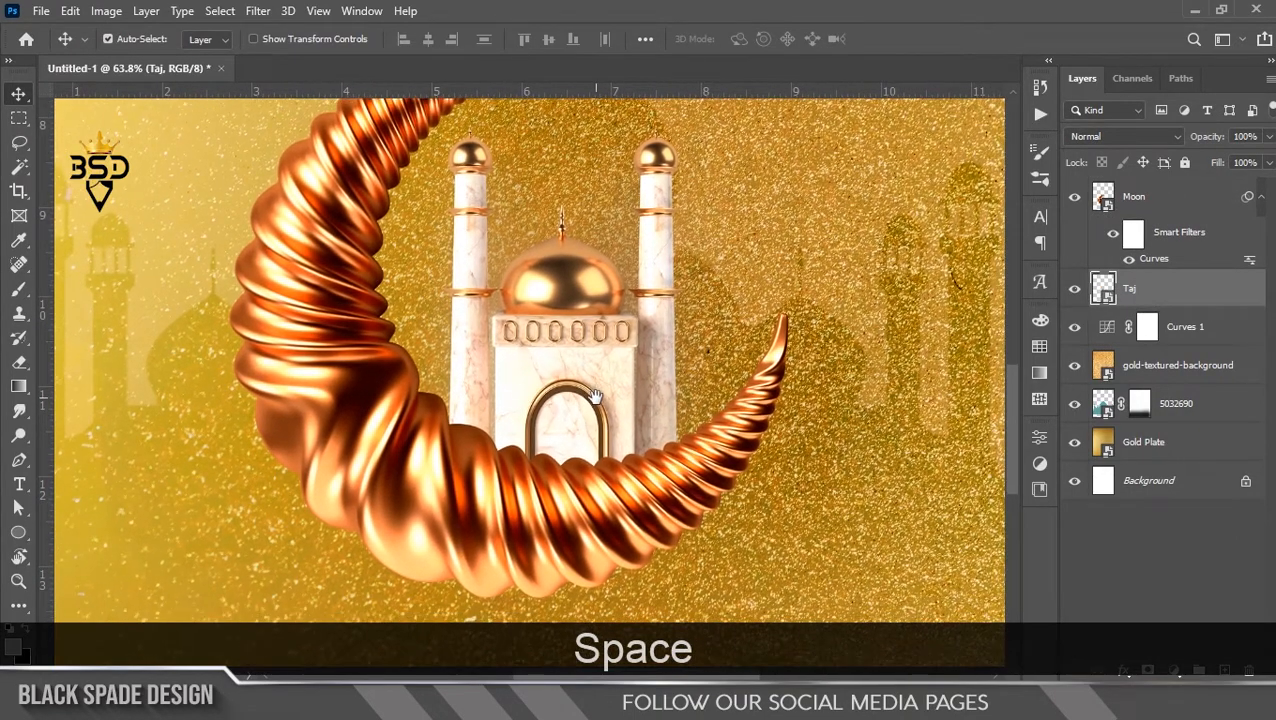
scroll(593, 395, down, 1)
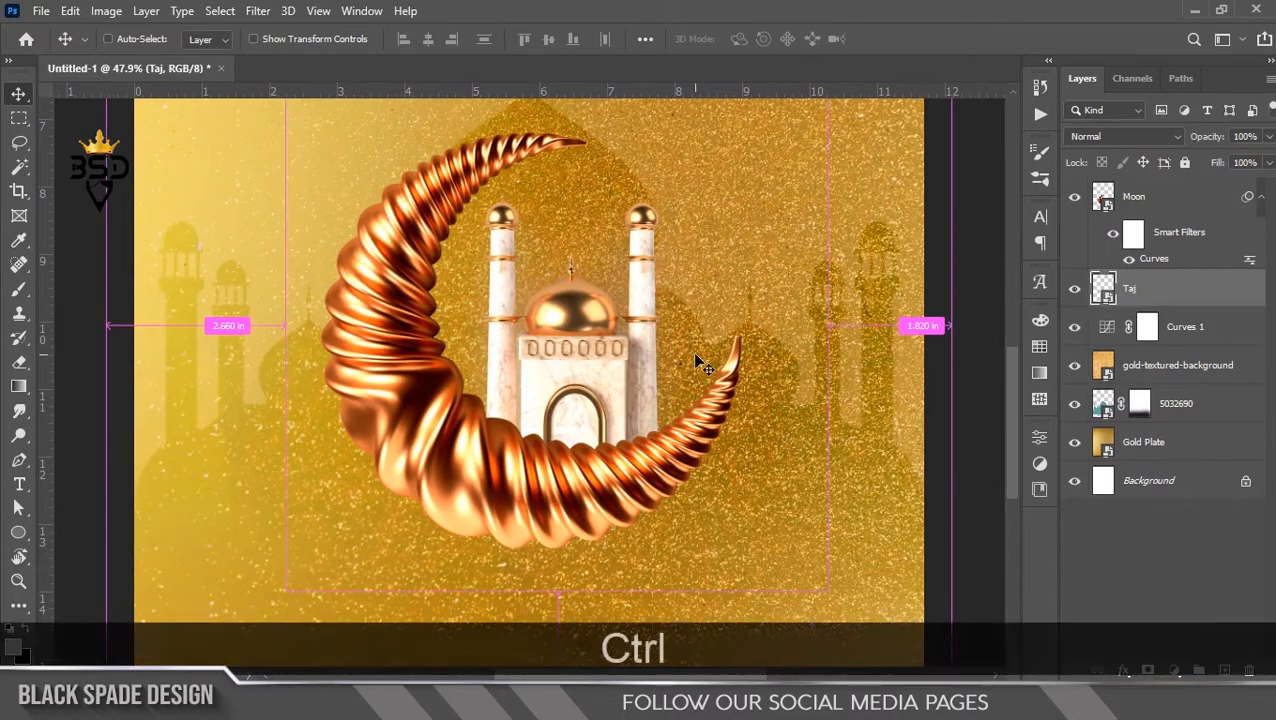
key(ctrl+m)
drag(642, 147, 869, 191)
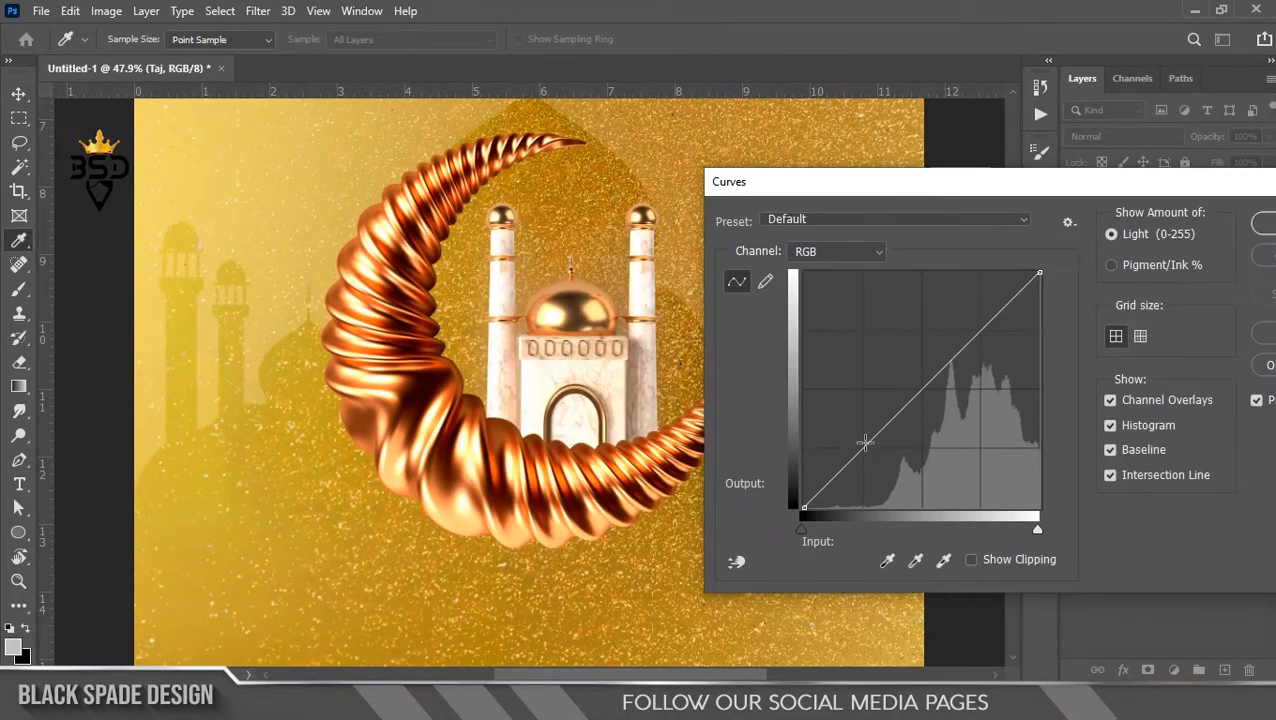
drag(802, 530, 853, 530)
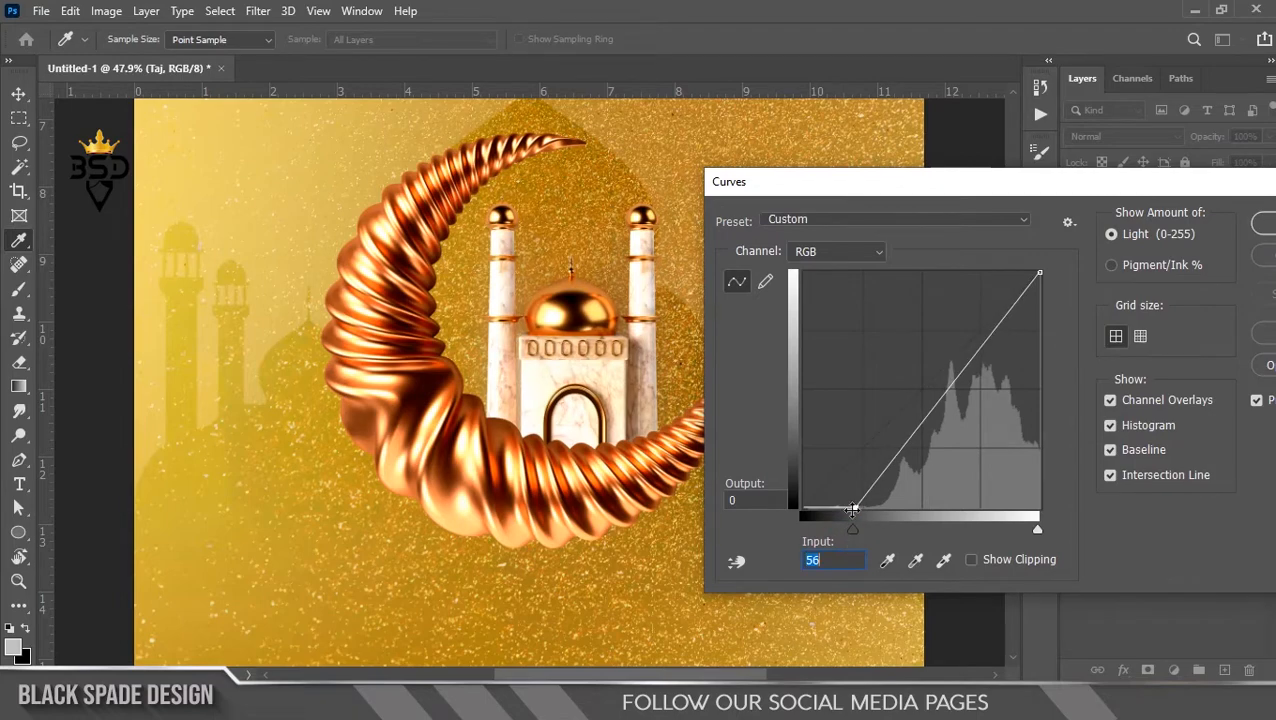
click(1263, 224)
click(1261, 292)
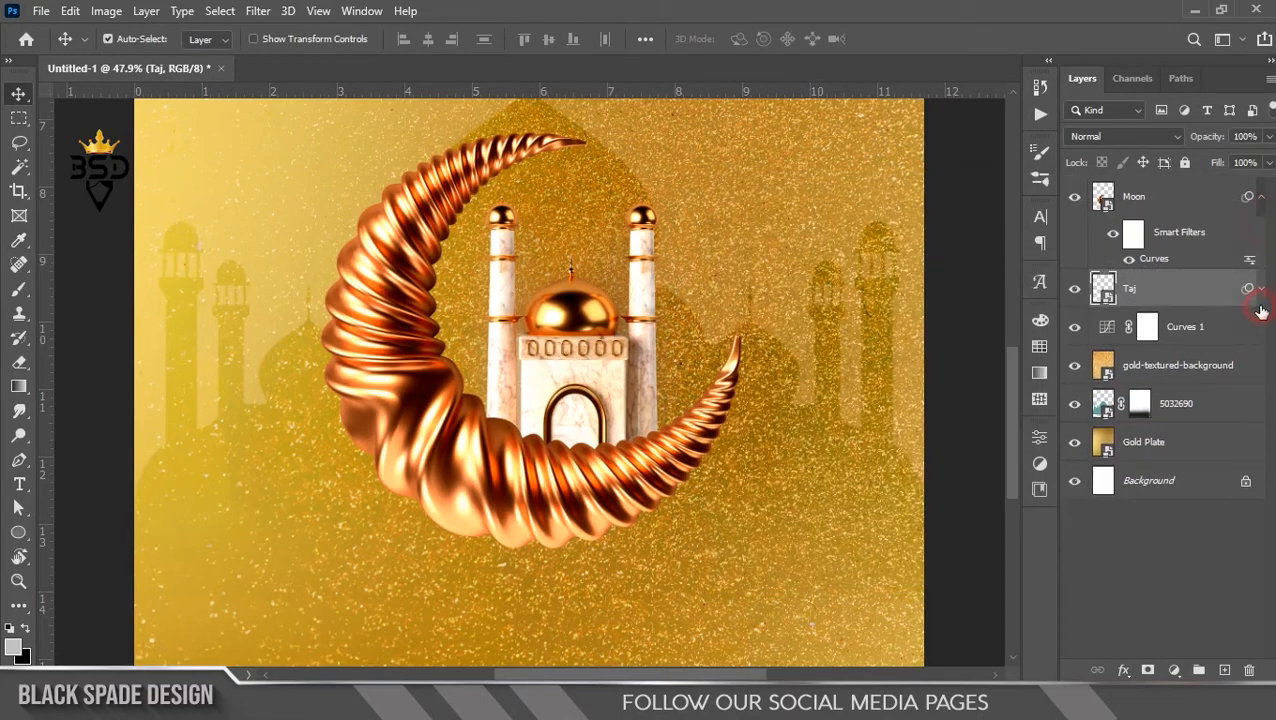
Collapse Moon's smart filter list, duplicate the layer and rasterize the original Moon beneath the copy.
click(1260, 205)
click(1172, 207)
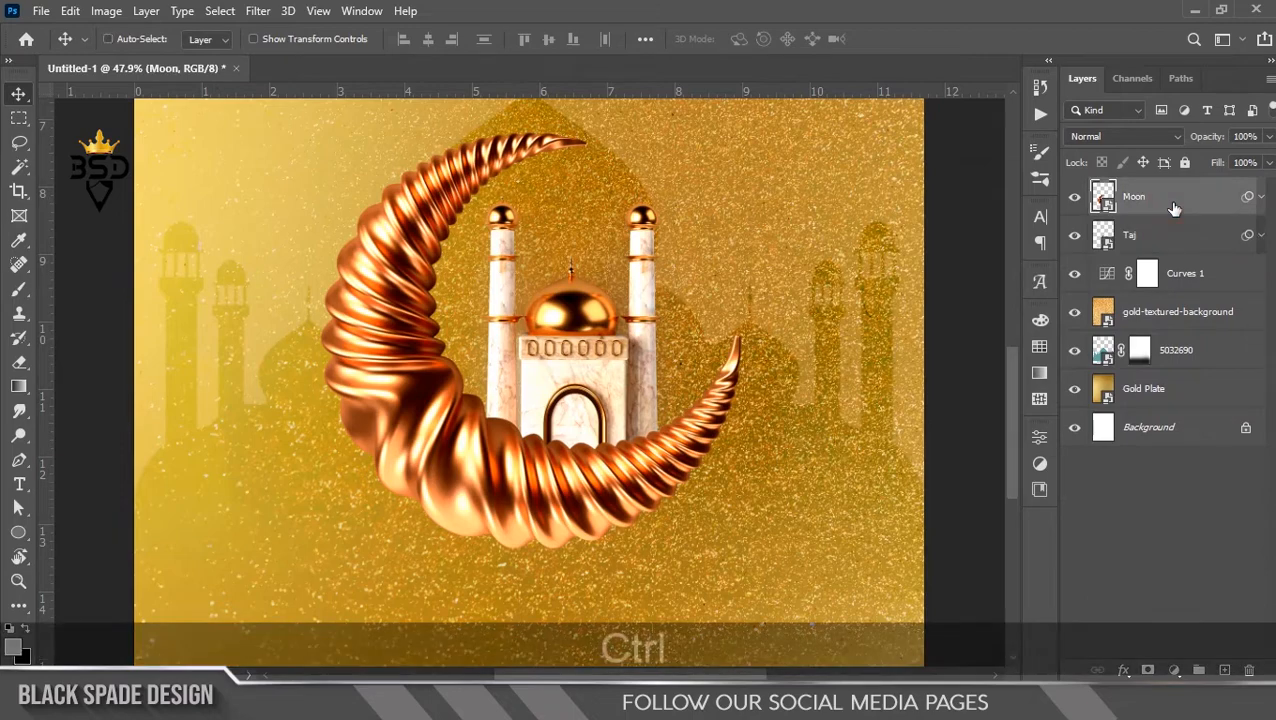
key(ctrl+j)
click(1160, 237)
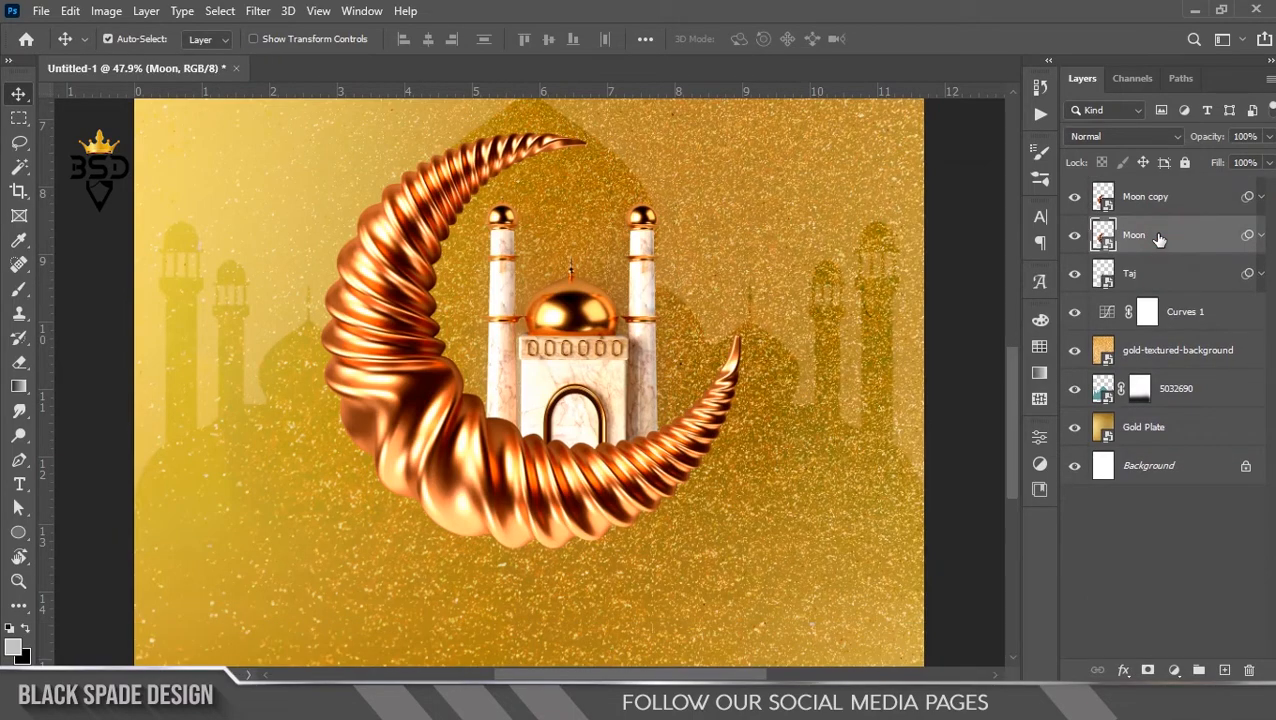
right_click(1158, 237)
click(973, 367)
Scale the rasterized Moon layer down slightly so its edge extends inside the crescent of Moon copy.
key(ctrl+t)
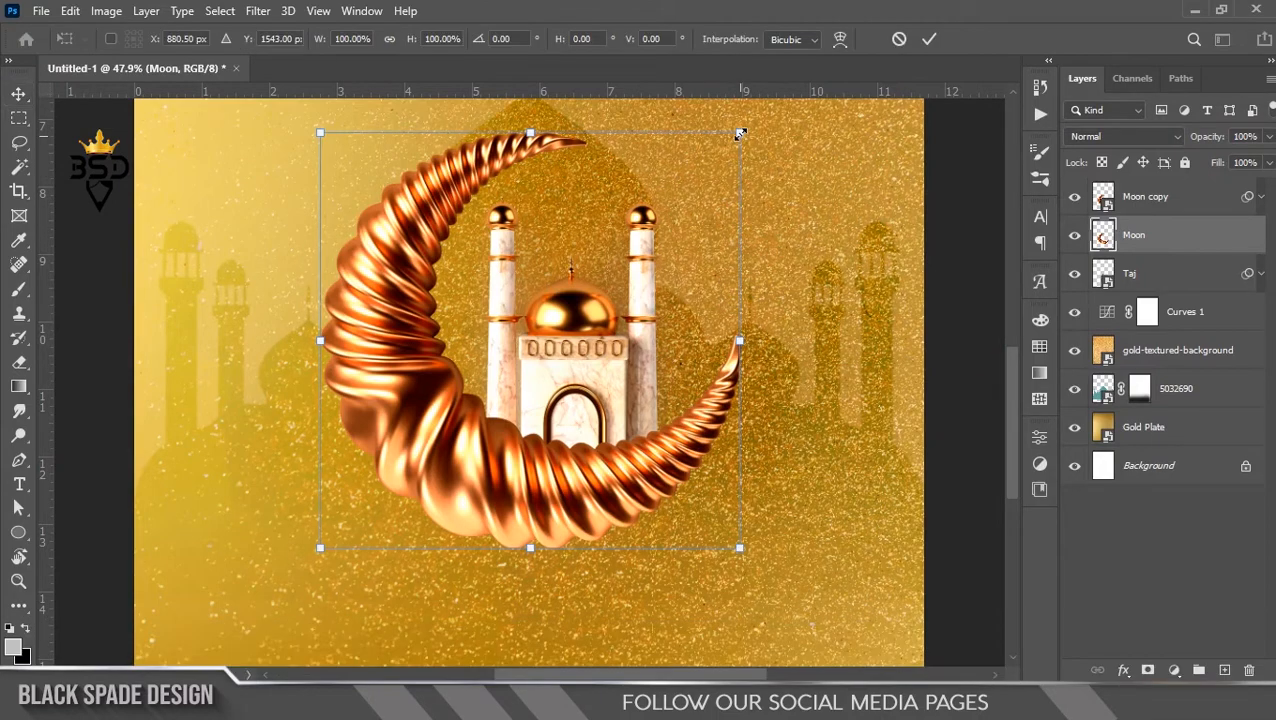
drag(740, 132, 727, 134)
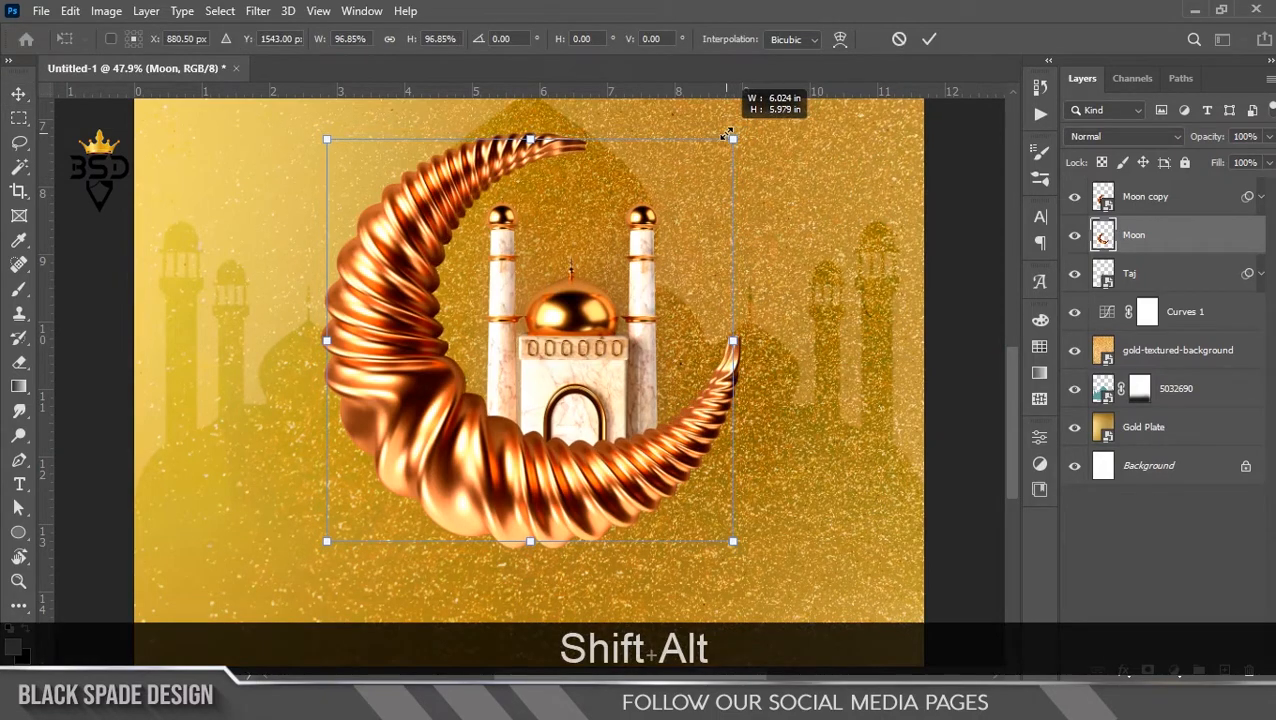
drag(327, 139, 336, 145)
drag(726, 151, 713, 148)
key(Return)
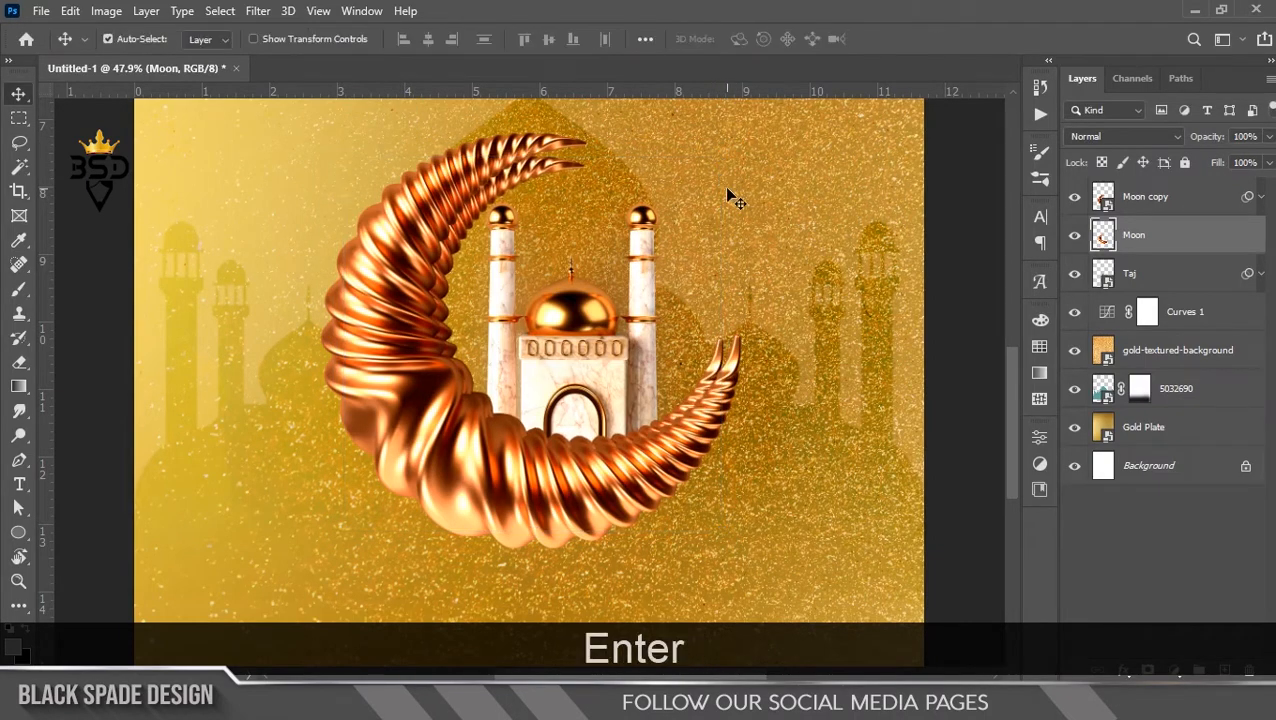
Blur the rasterized Moon layer with a Gaussian Blur of 37.4 pixels radius.
click(258, 11)
mouse_move(421, 252)
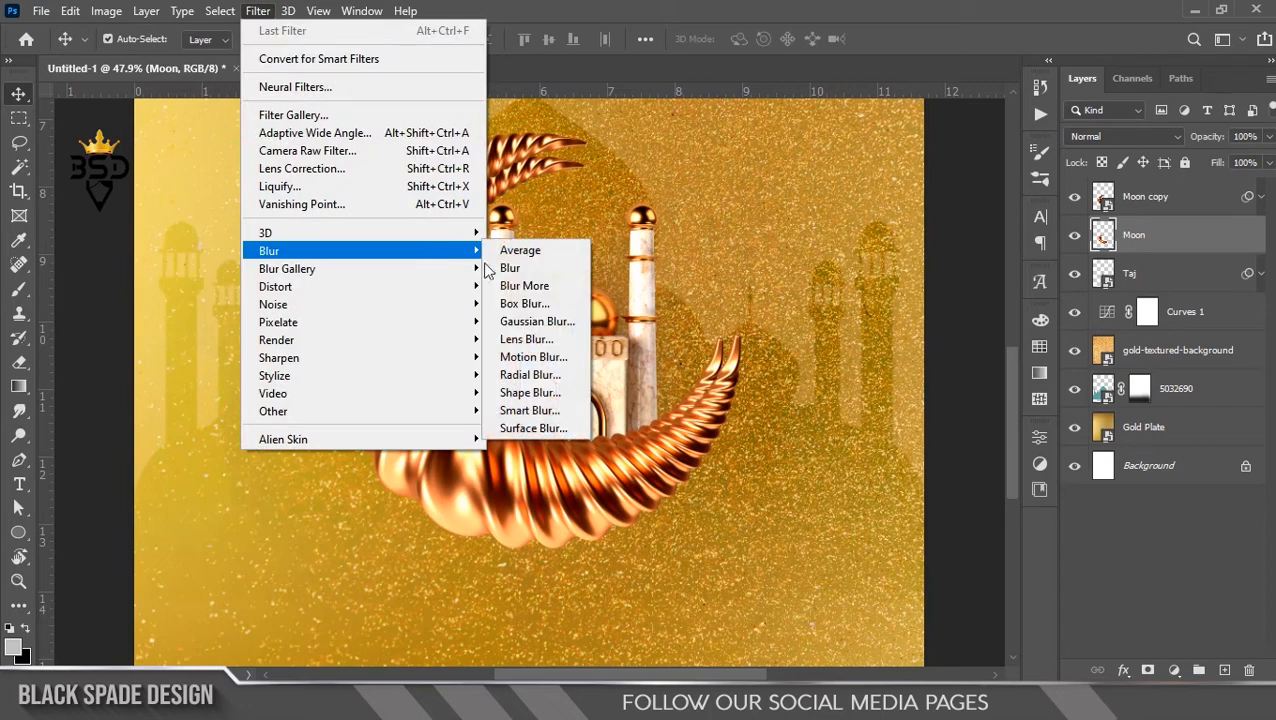
click(537, 320)
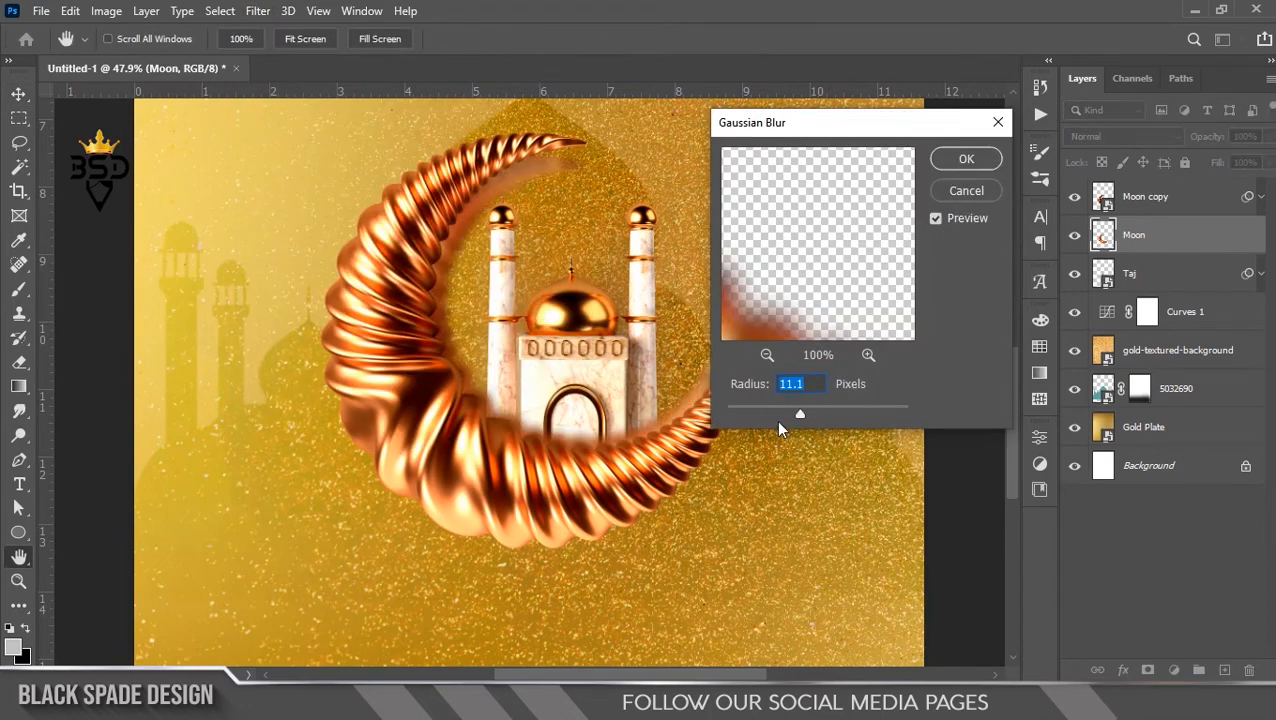
click(819, 410)
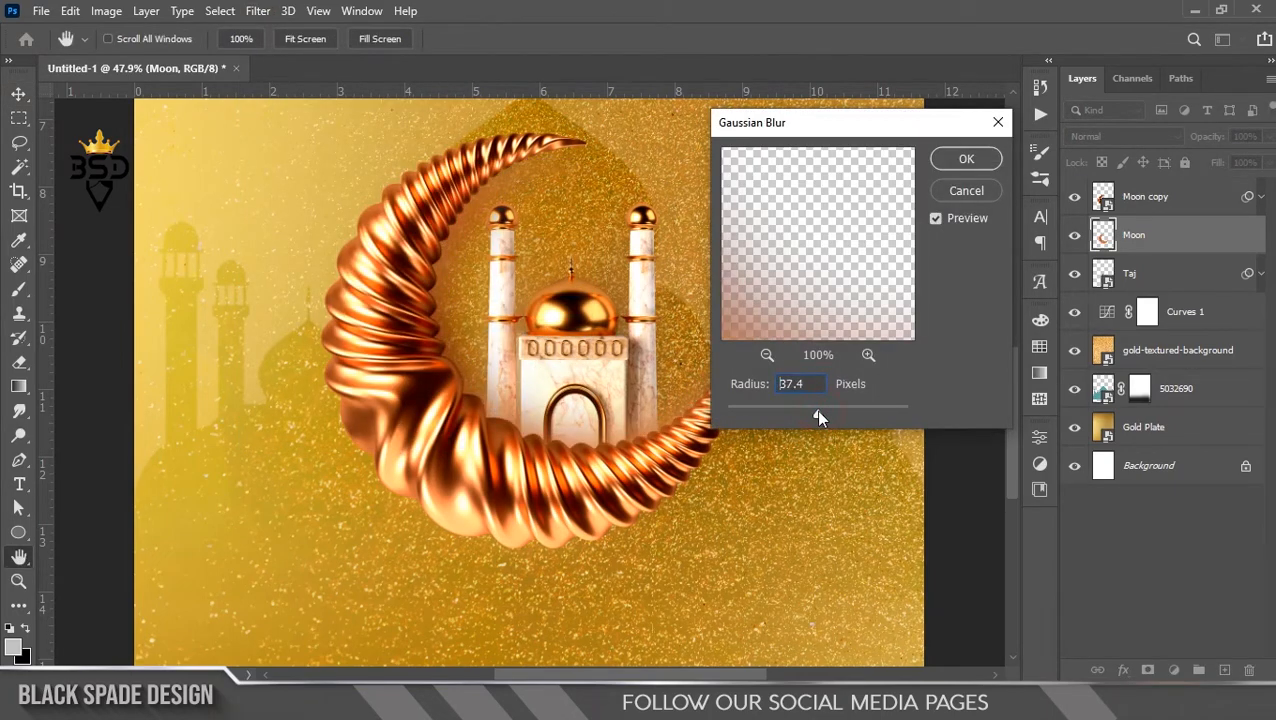
click(963, 159)
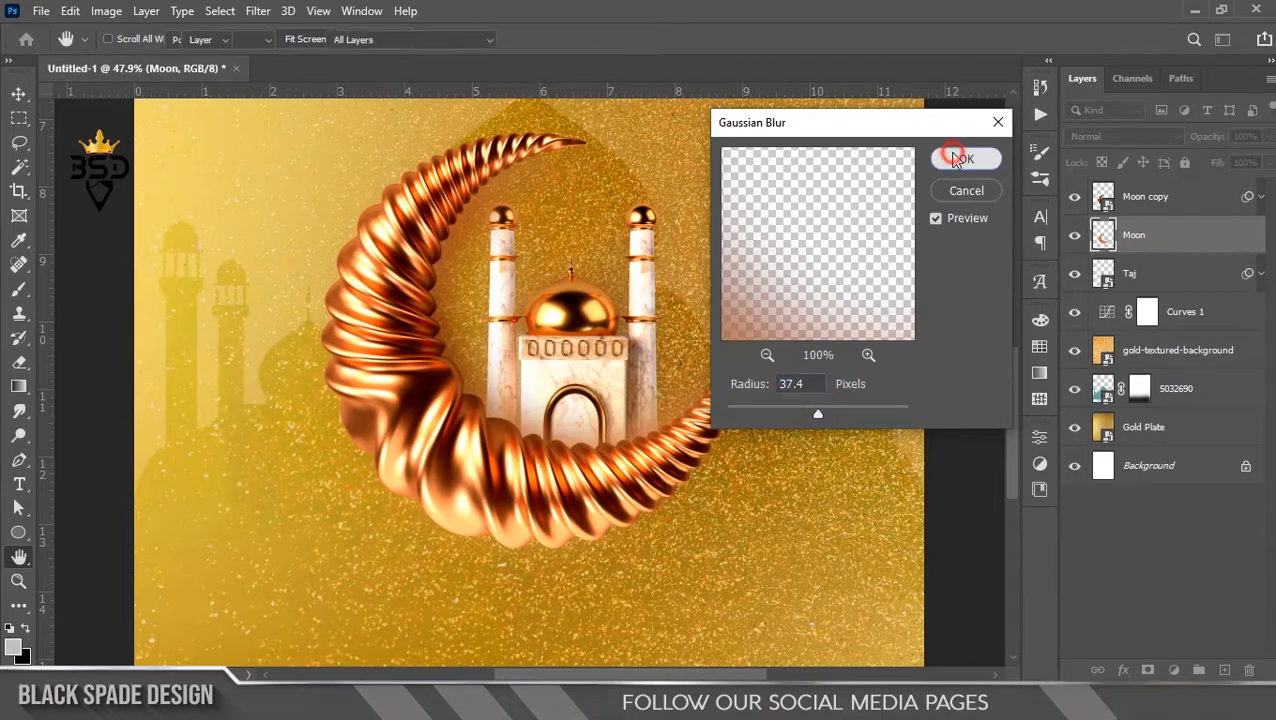
Move the blurred Moon layer below Taj and set its opacity to 84%.
key(v)
drag(1137, 237, 1143, 283)
scroll(504, 283, up, 2)
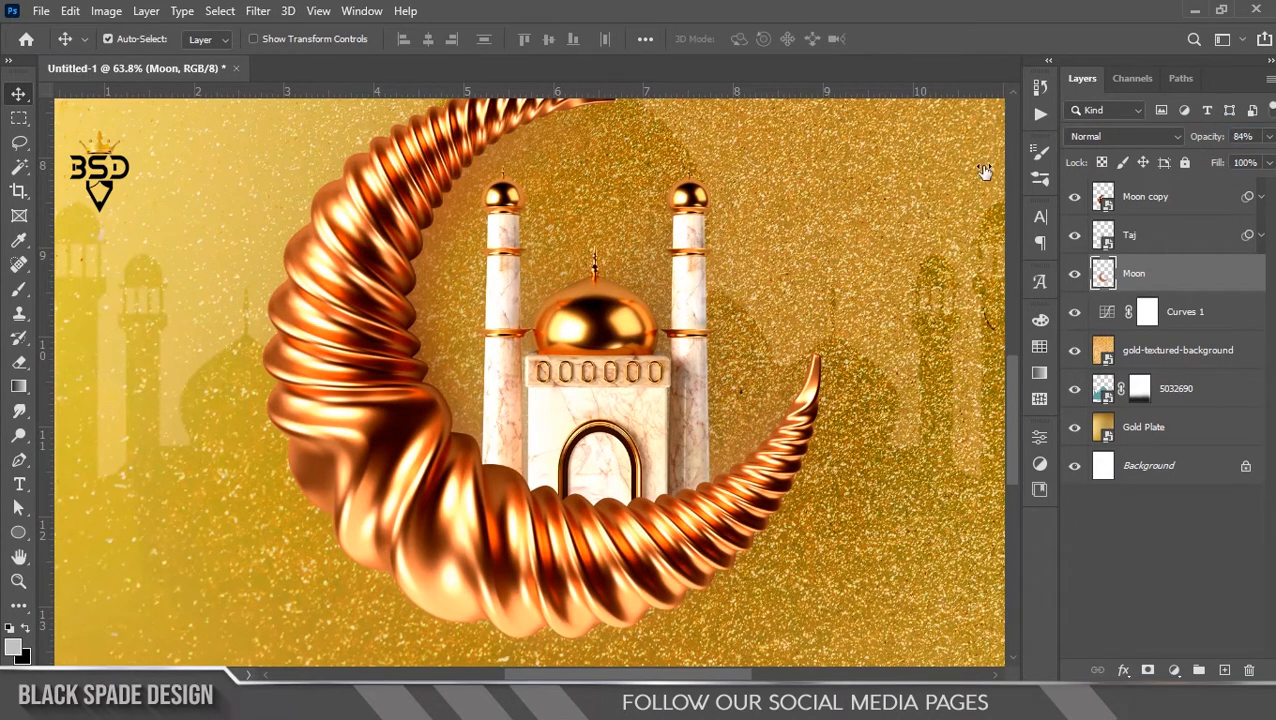
key(space)
drag(983, 171, 1018, 237)
Add a dark red #280000 Color Overlay to the blurred Moon layer and reduce its opacity to 76%.
click(1124, 670)
click(1171, 592)
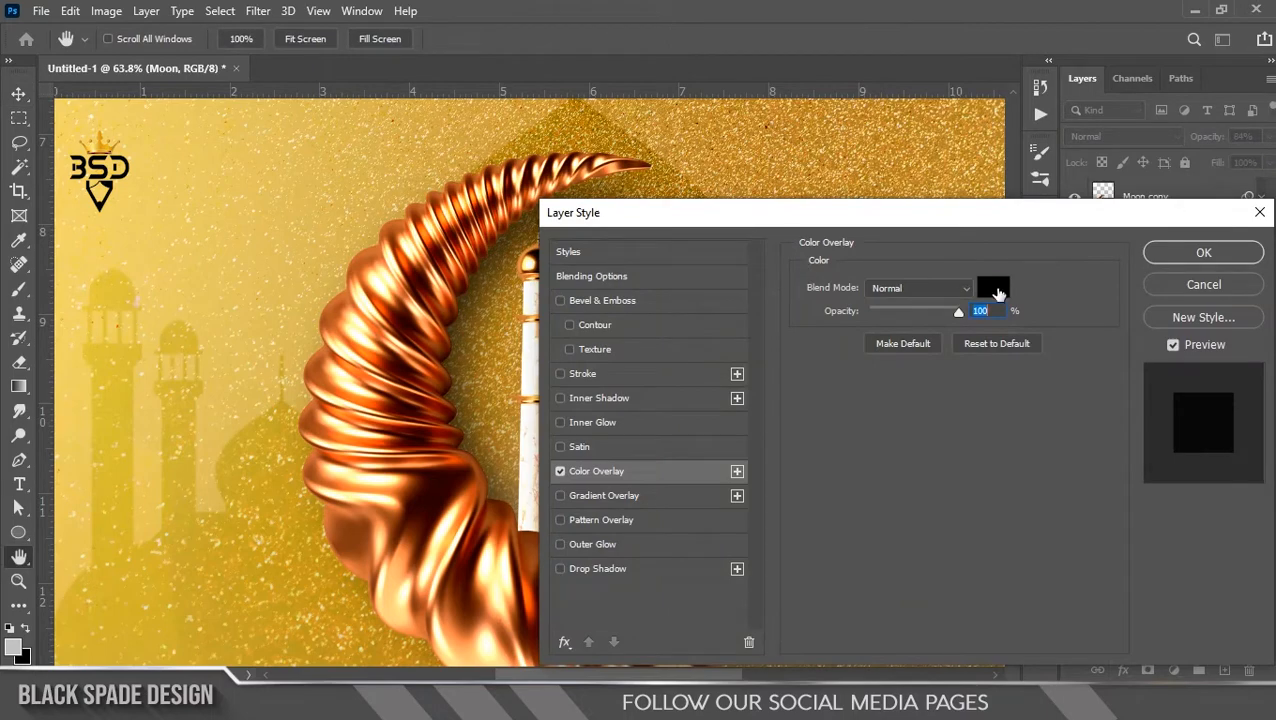
click(993, 287)
click(449, 490)
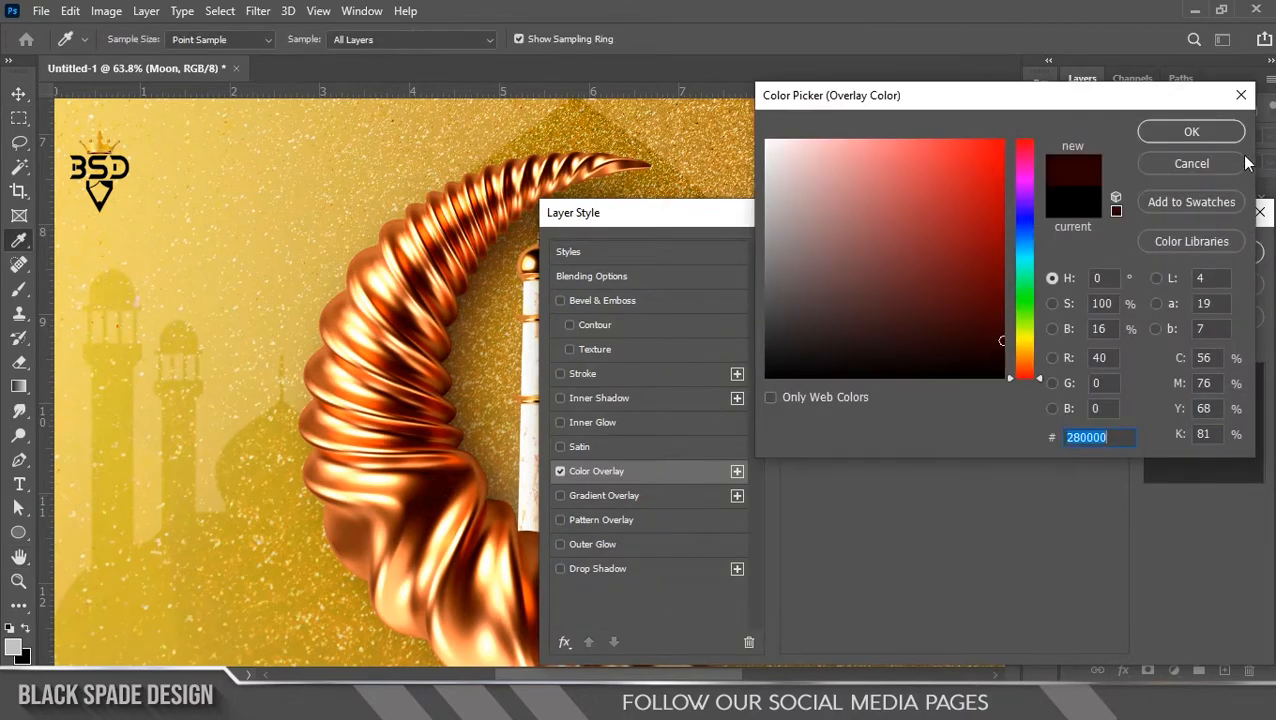
click(1191, 131)
click(1202, 251)
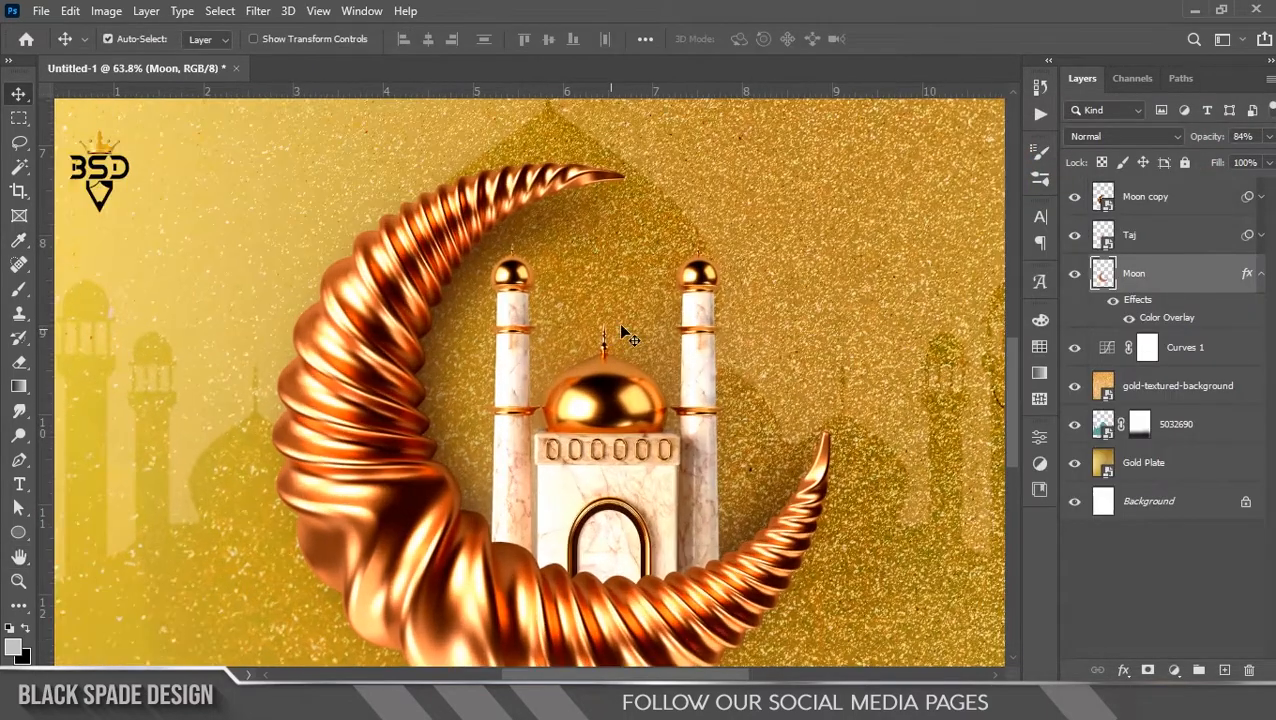
drag(1203, 139, 1201, 139)
Scale Moon copy, Taj and Moon together to about 109.12% and centre them horizontally on the poster.
scroll(572, 366, down, 4)
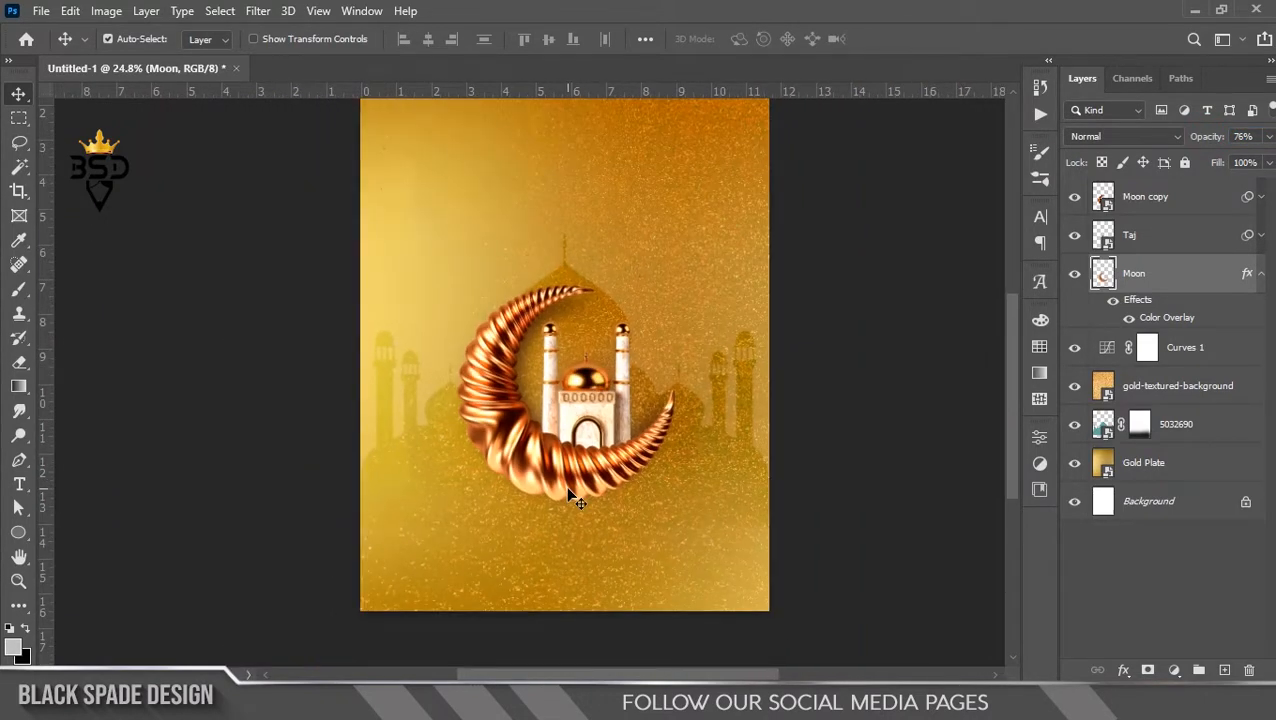
scroll(570, 489, up, 2)
key(space)
drag(567, 502, 561, 465)
scroll(567, 432, down, 2)
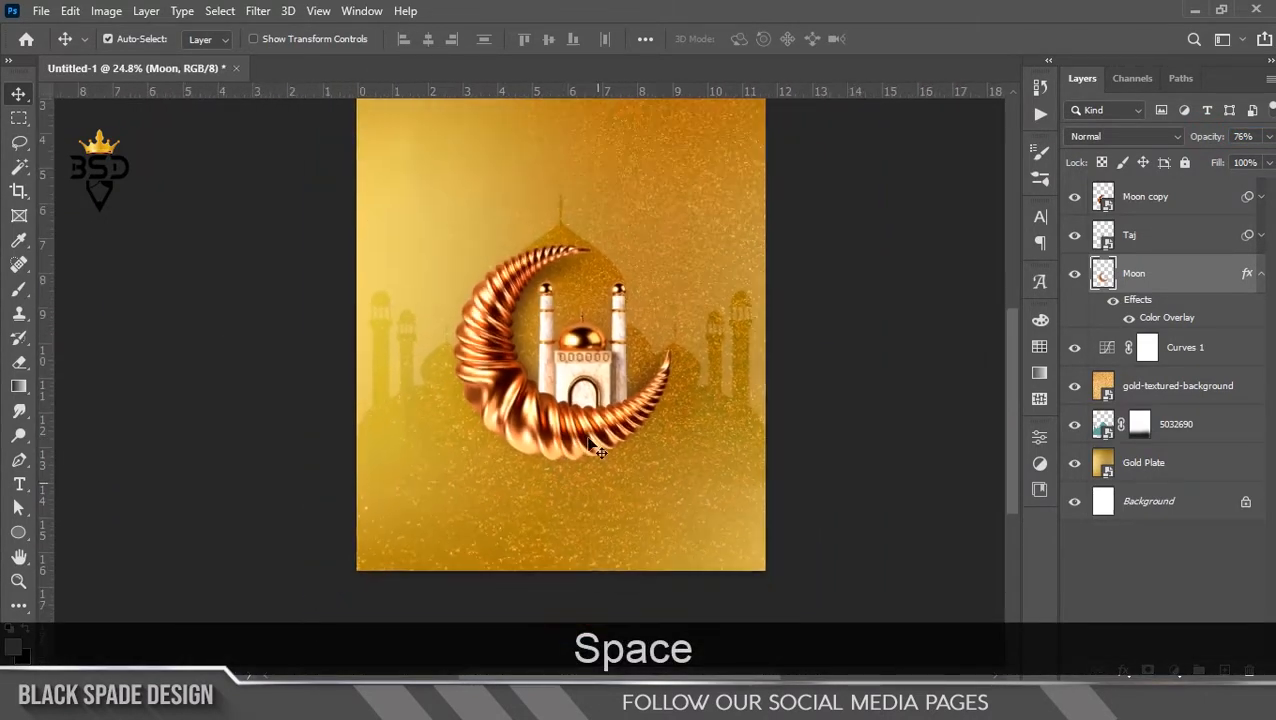
shift+click(1150, 198)
key(ctrl+t)
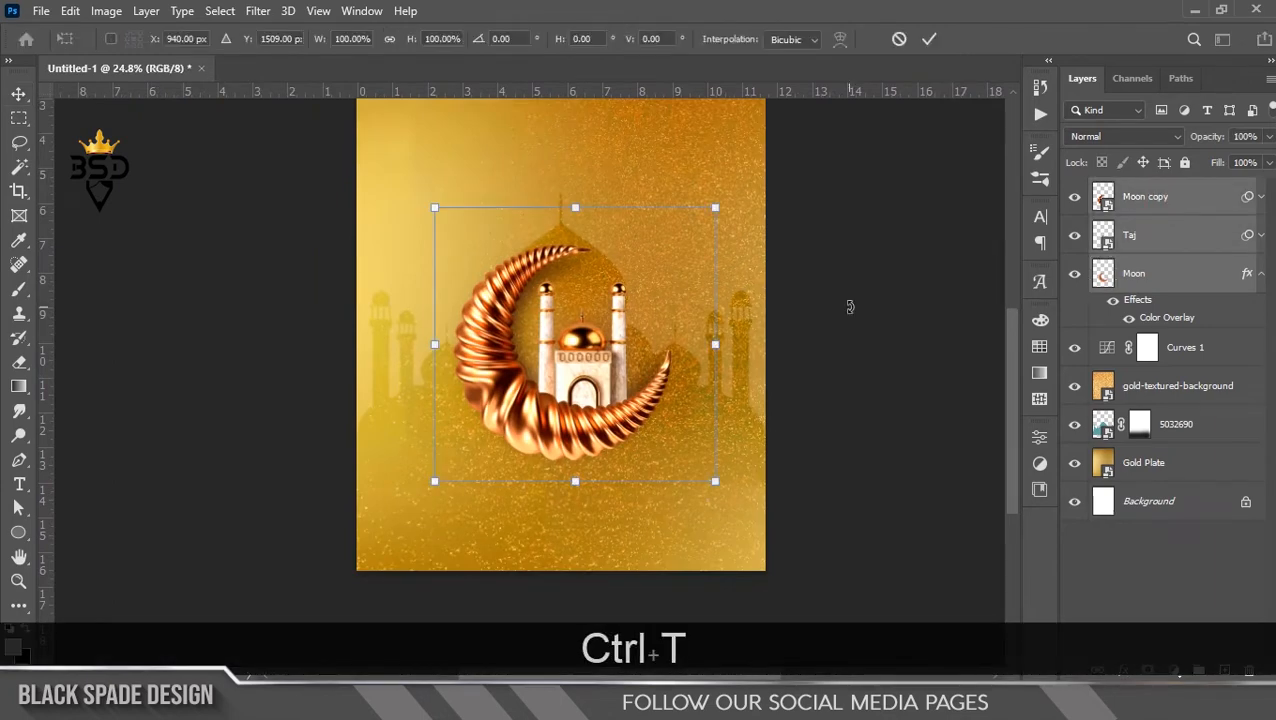
drag(715, 482, 730, 492)
drag(588, 427, 572, 425)
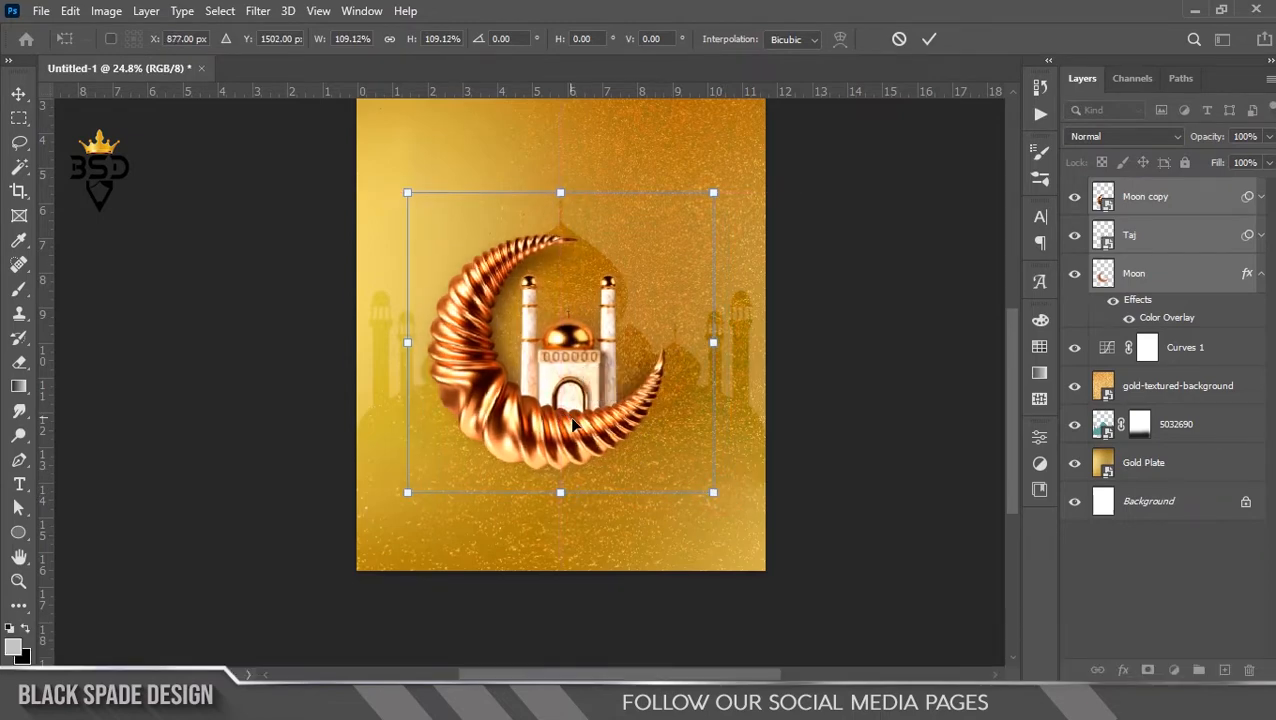
key(Return)
key(ctrl+0)
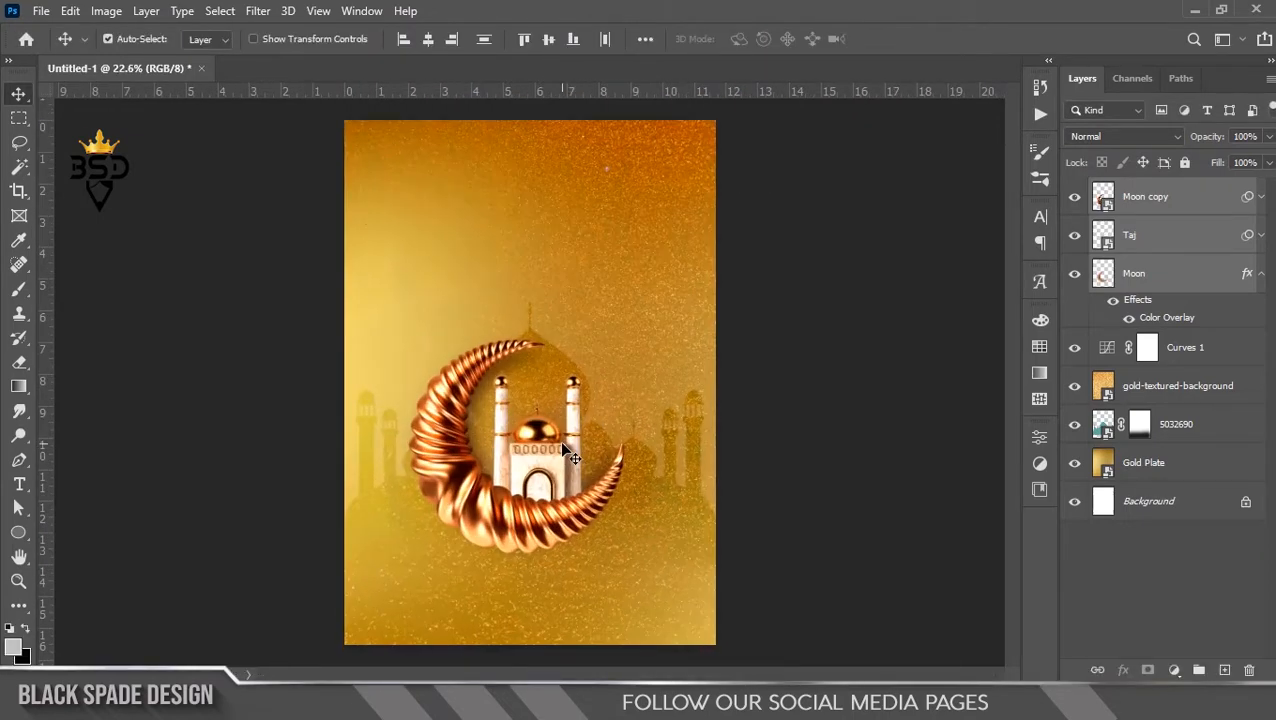
Place the Canon image from the Eid folder above Moon copy, scaled to about 77.60% over the crescent's lower right edge.
click(1155, 205)
scroll(490, 508, up, 4)
drag(556, 527, 618, 362)
scroll(583, 430, up, 4)
scroll(618, 362, down, 5)
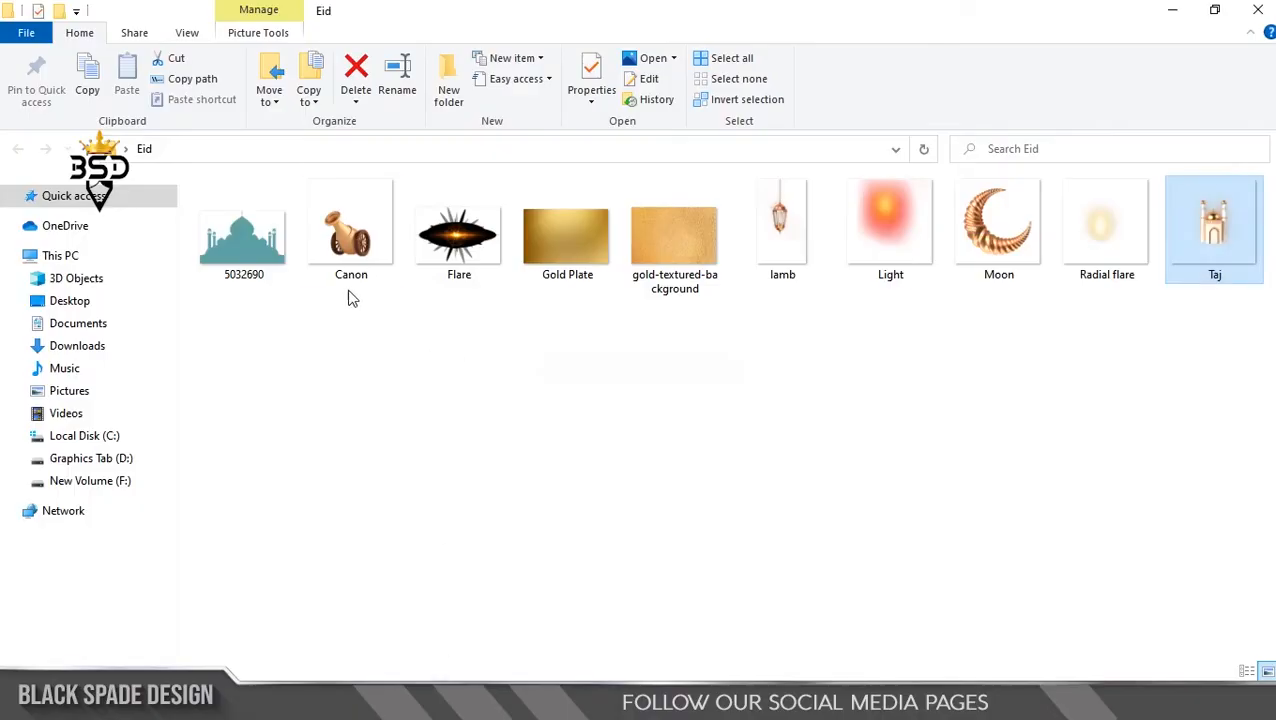
click(336, 255)
drag(336, 255, 740, 400)
drag(645, 420, 775, 409)
drag(952, 530, 883, 462)
drag(762, 393, 783, 443)
drag(894, 490, 917, 512)
drag(824, 466, 822, 464)
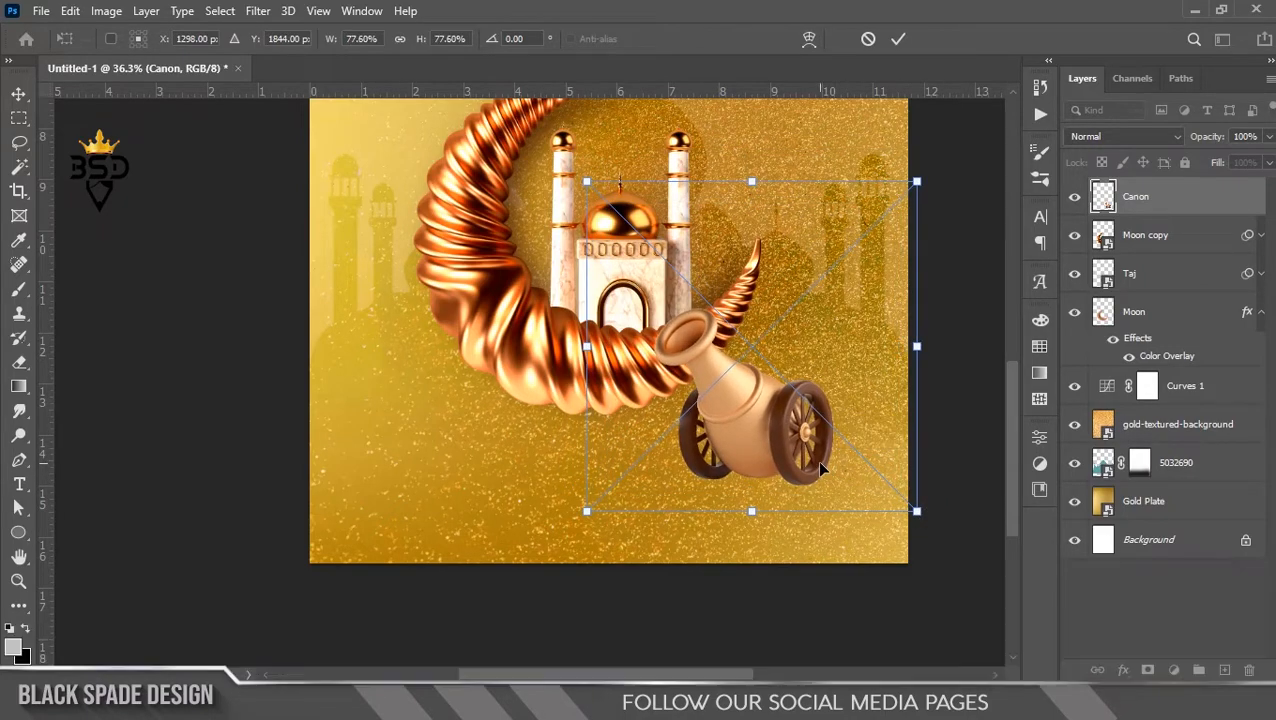
Shrink the placed cannon slightly about its centre and commit the placement.
scroll(822, 464, down, 6)
scroll(634, 549, up, 3)
key(space)
drag(632, 546, 670, 416)
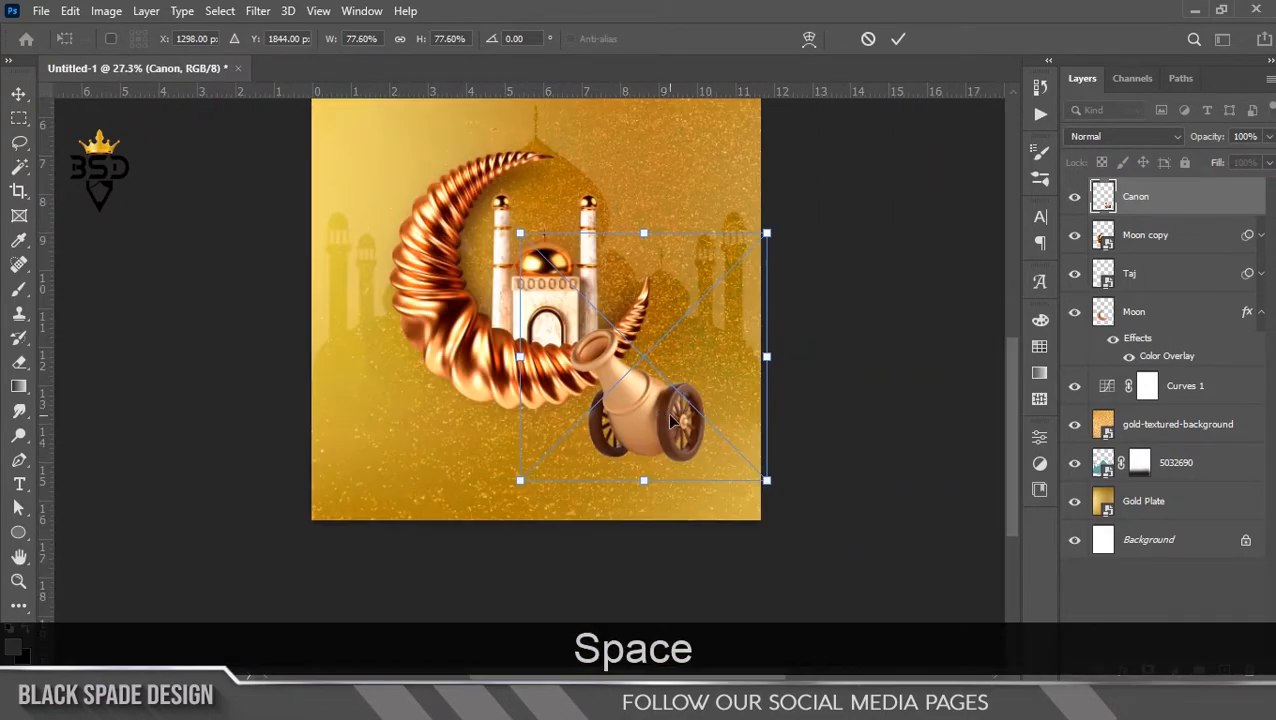
drag(765, 234, 749, 234)
key(Return)
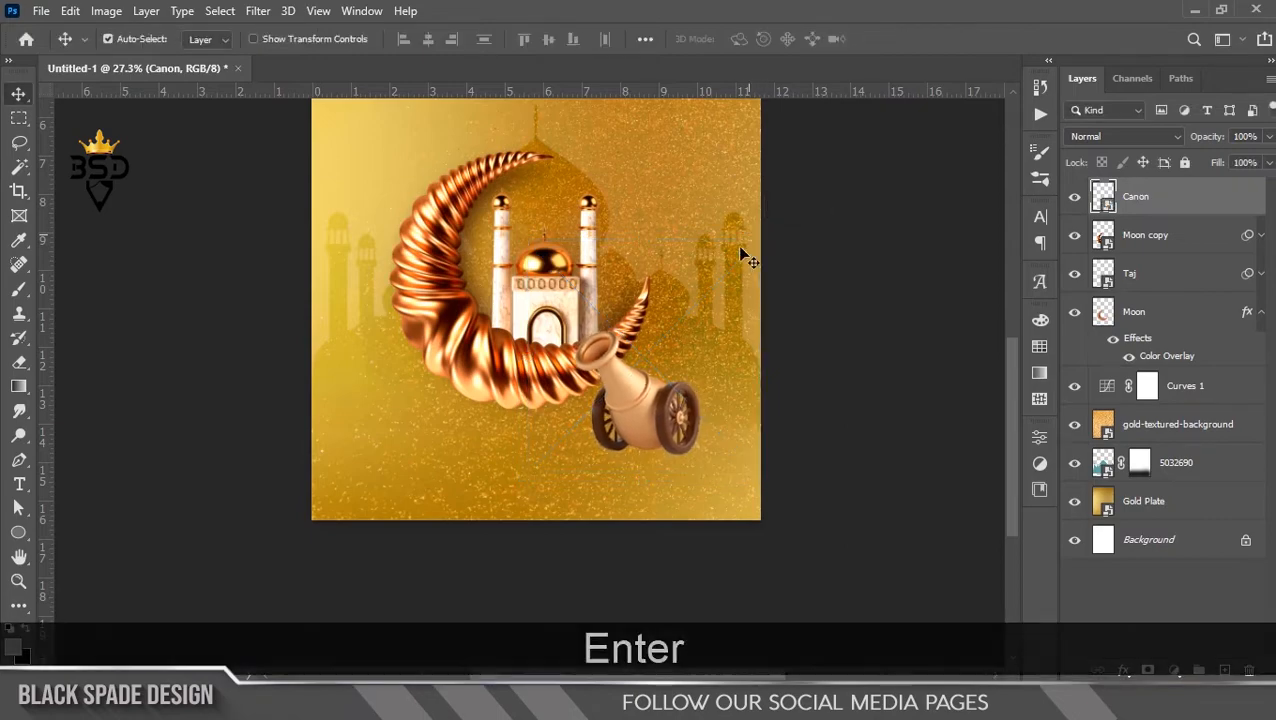
Darken the Canon layer with Curves by shifting the black point slightly inward and collapse its smart filter list.
scroll(620, 480, down, 2)
scroll(600, 530, up, 5)
drag(631, 428, 650, 299)
key(ctrl+m)
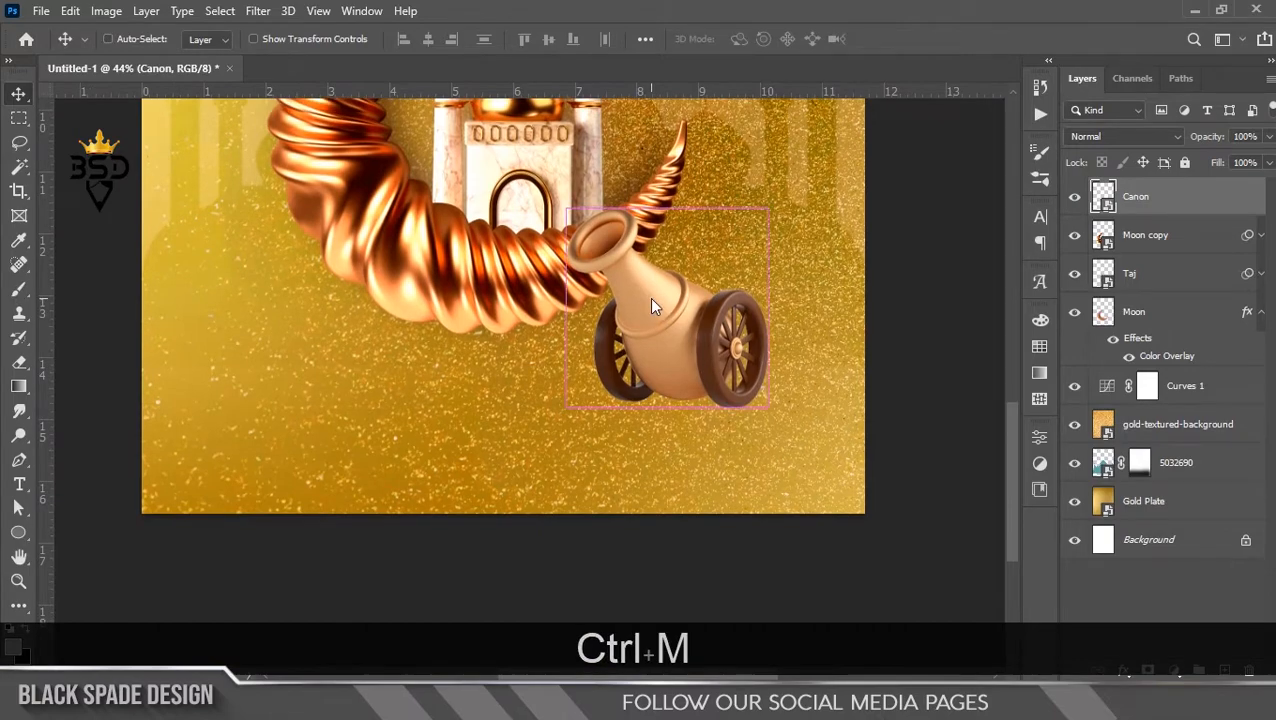
drag(429, 65, 887, 176)
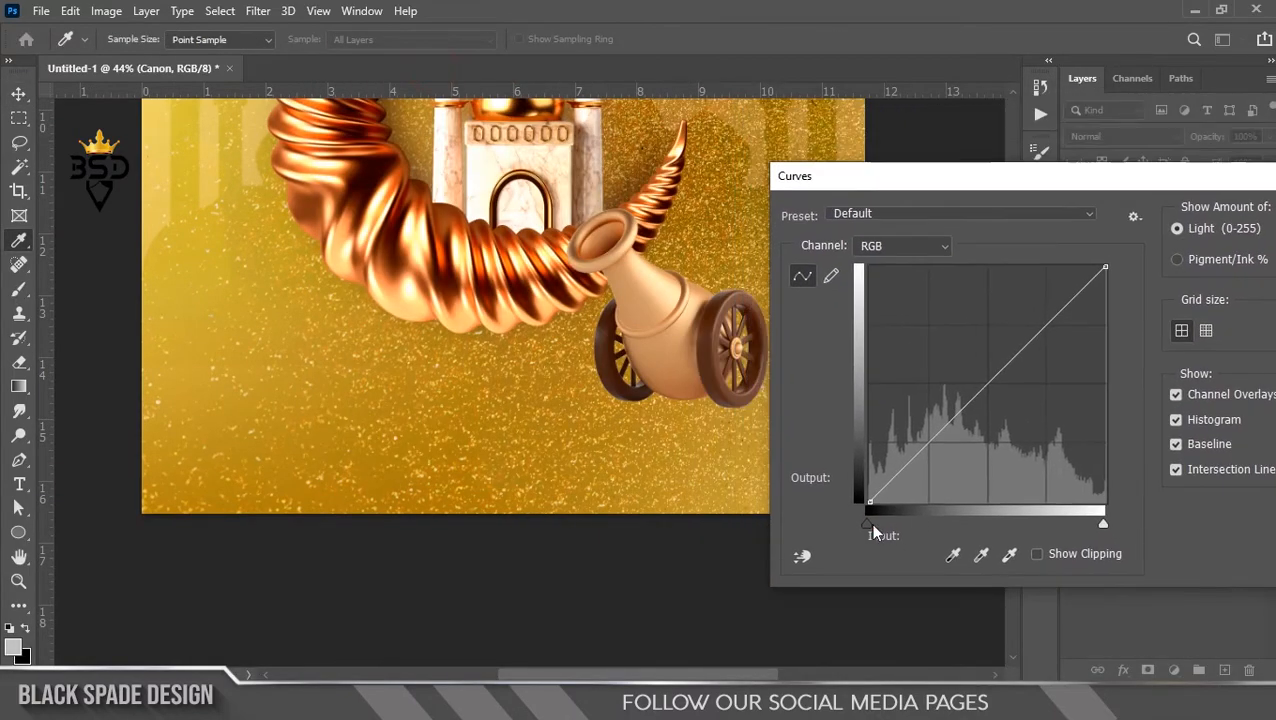
drag(870, 525, 888, 526)
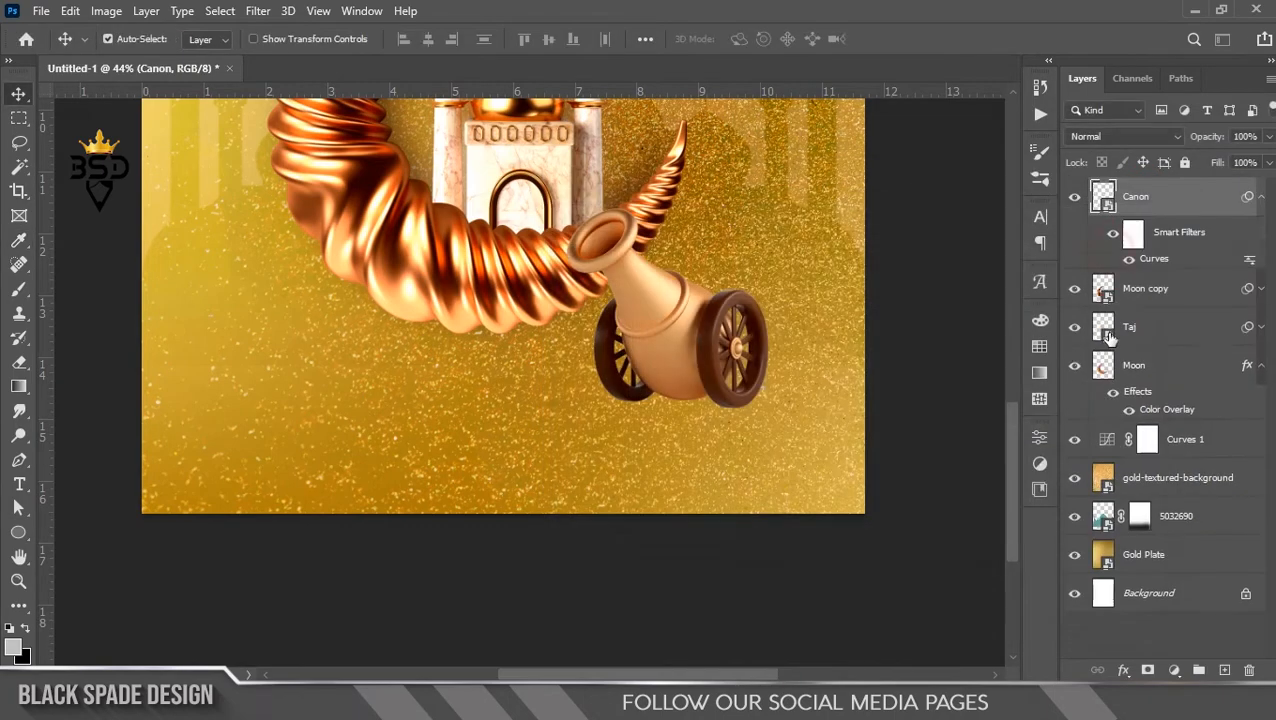
scroll(662, 397, up, 1)
drag(666, 330, 601, 362)
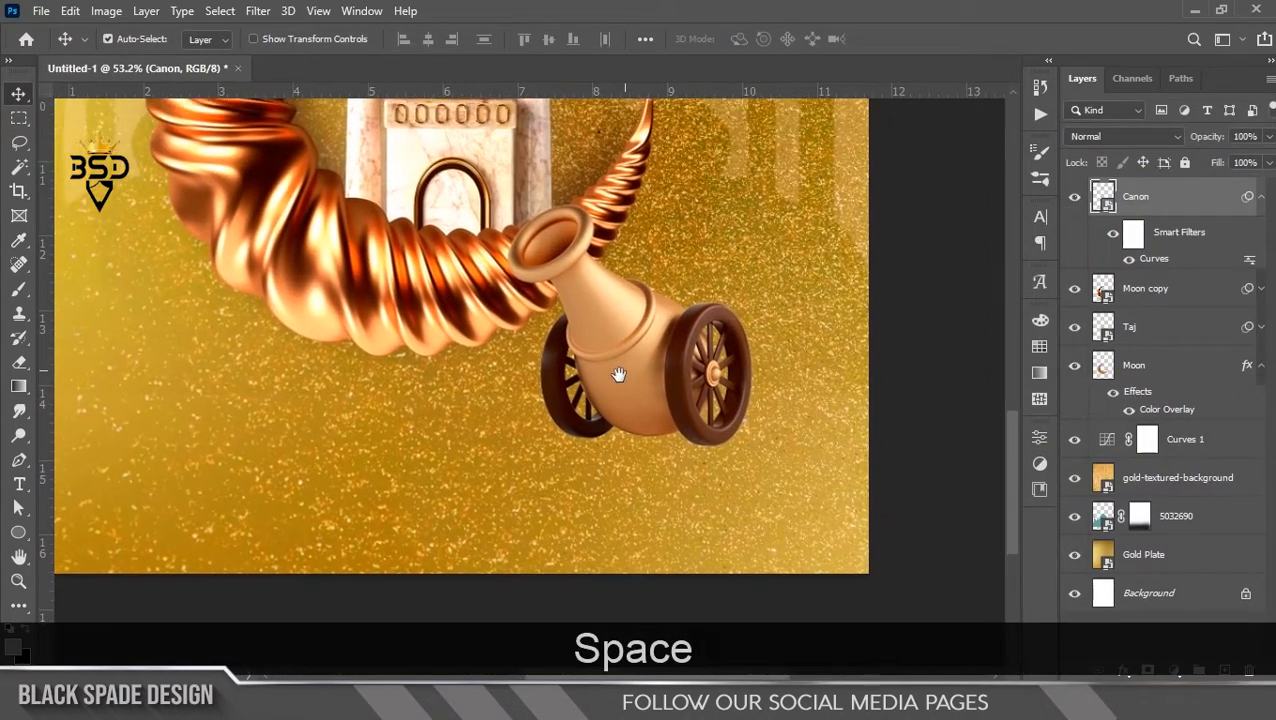
click(1261, 197)
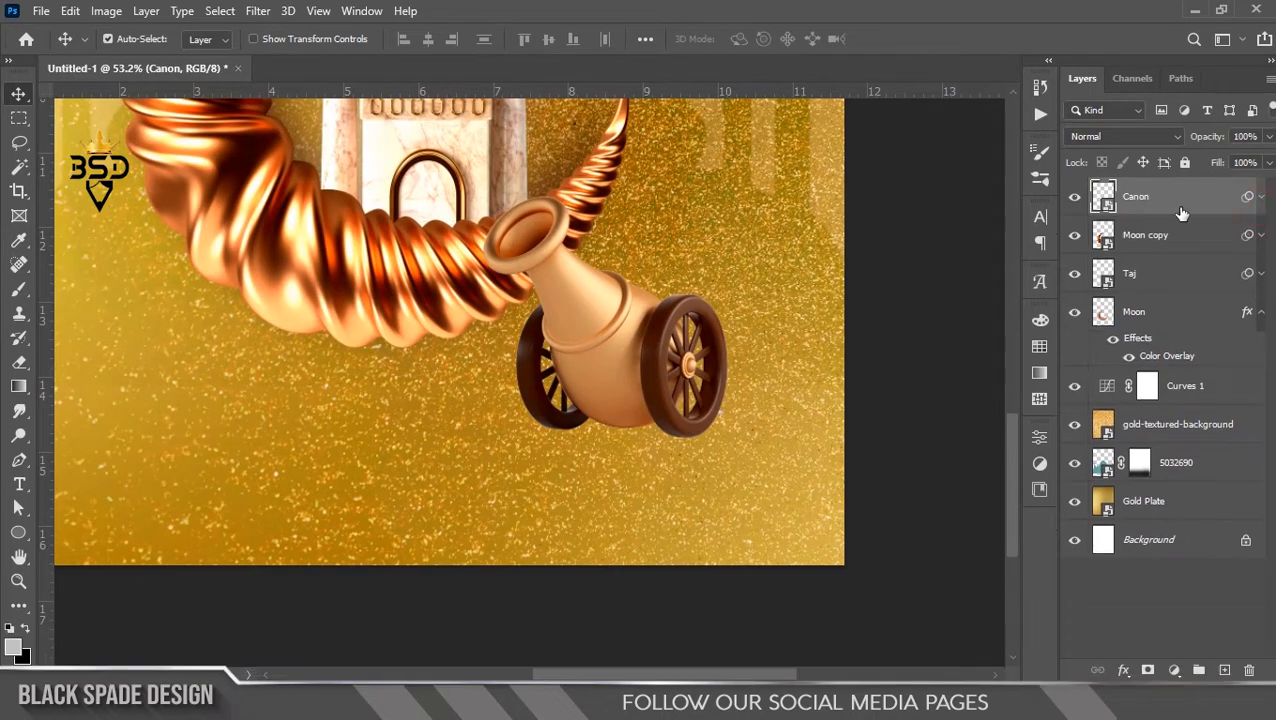
Duplicate the Canon layer and rasterize the original Canon beneath the copy.
key(ctrl+j)
click(1174, 254)
right_click(1173, 253)
click(952, 366)
Add a Color Overlay in near-black #100101 to the rasterized Canon layer.
click(1123, 670)
click(1147, 598)
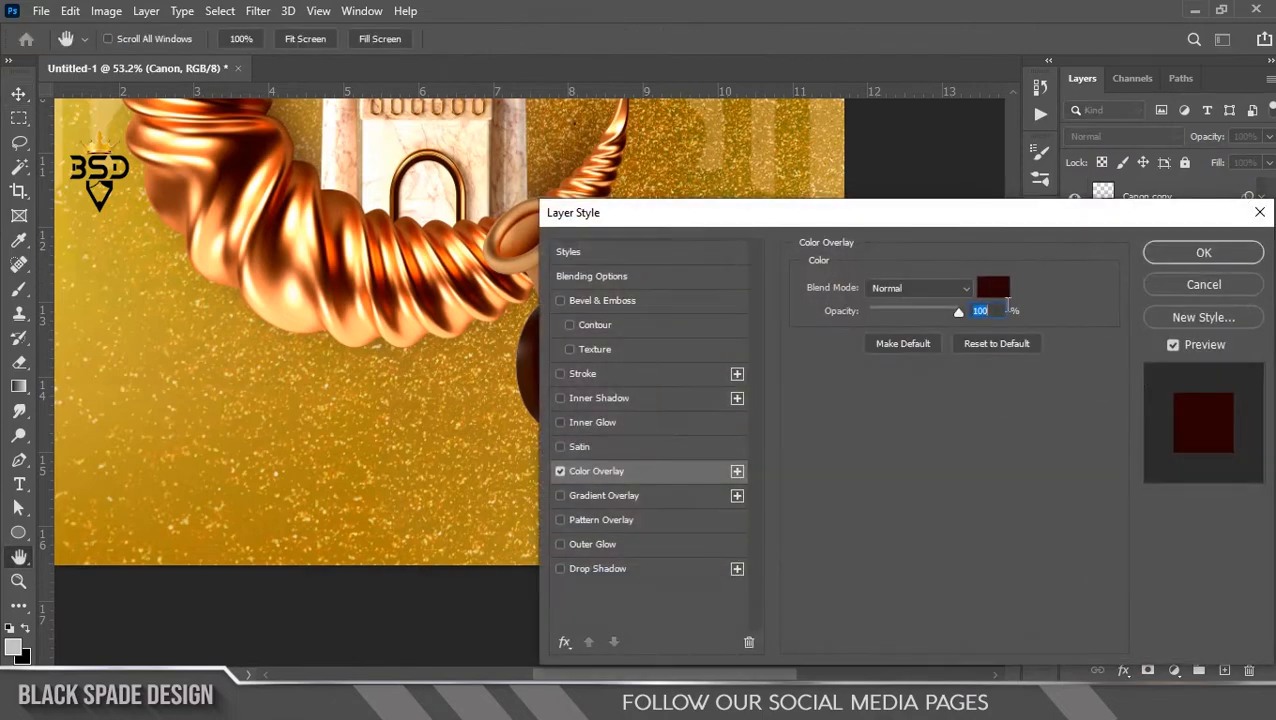
click(998, 208)
click(996, 360)
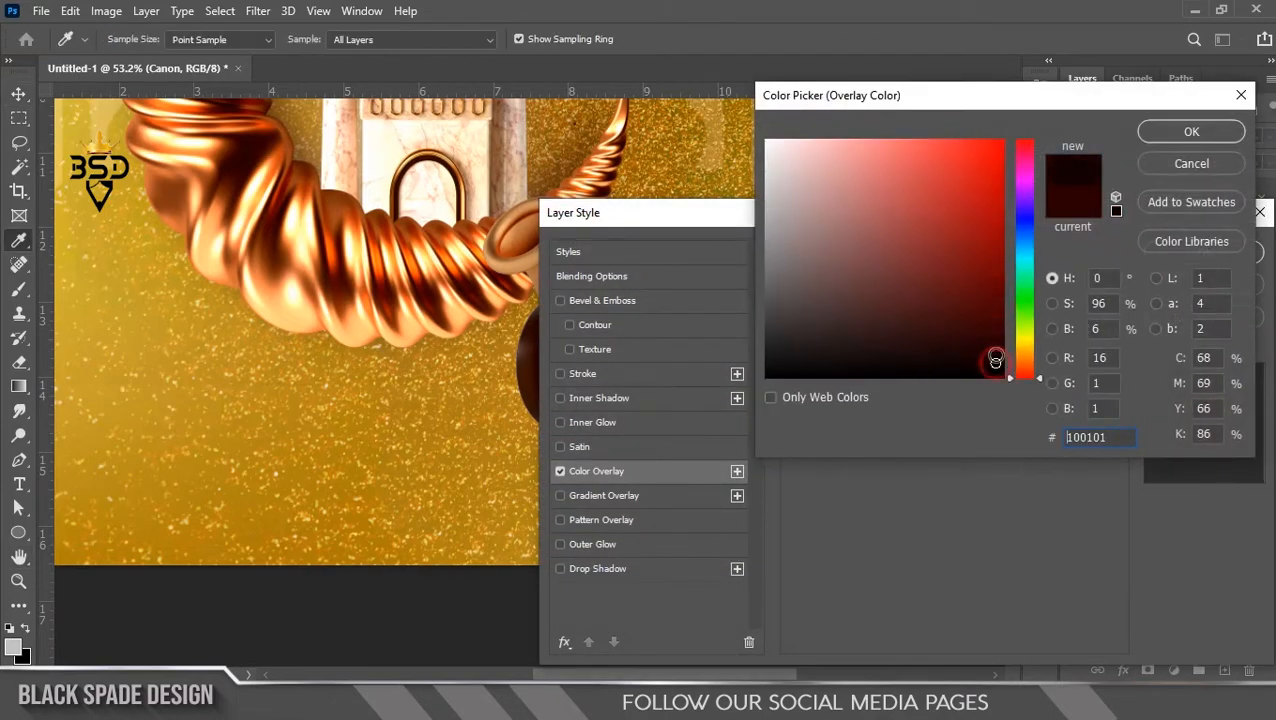
click(1158, 138)
click(1165, 250)
Flatten the dark Canon layer to about 4.34% height at the wheels' base and nudge it down as a ground shadow.
key(ctrl+t)
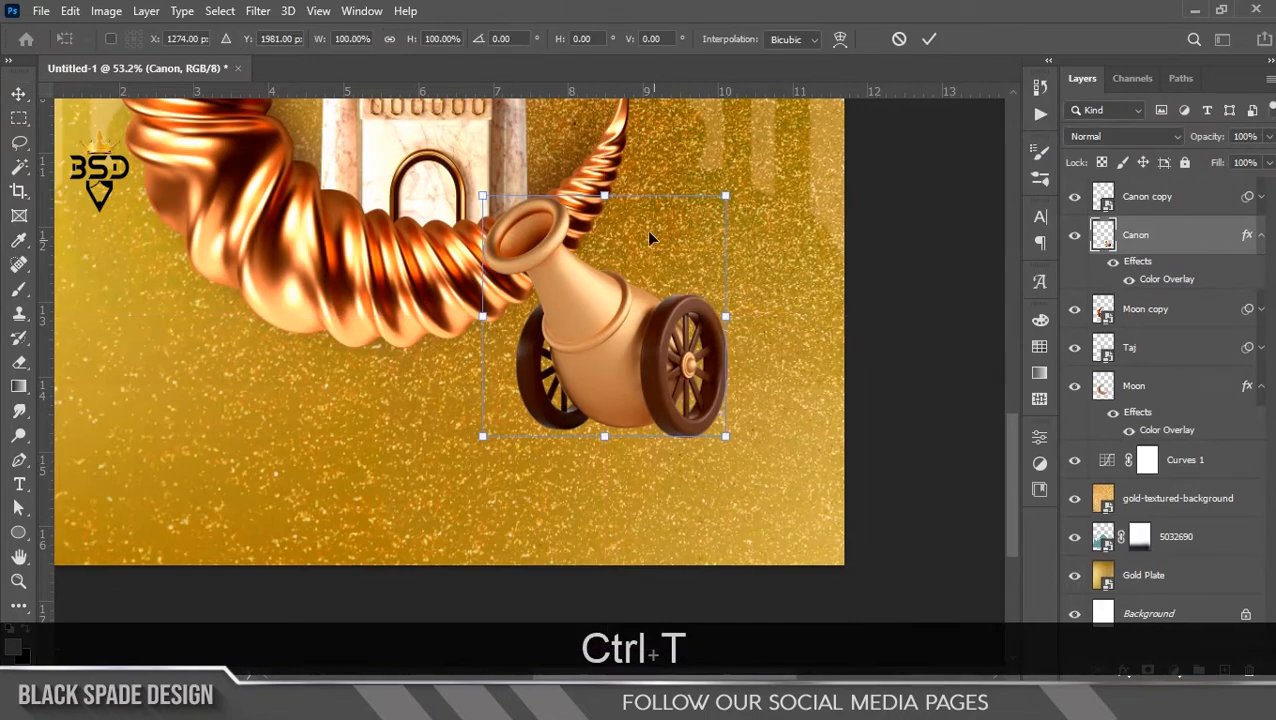
drag(605, 193, 608, 432)
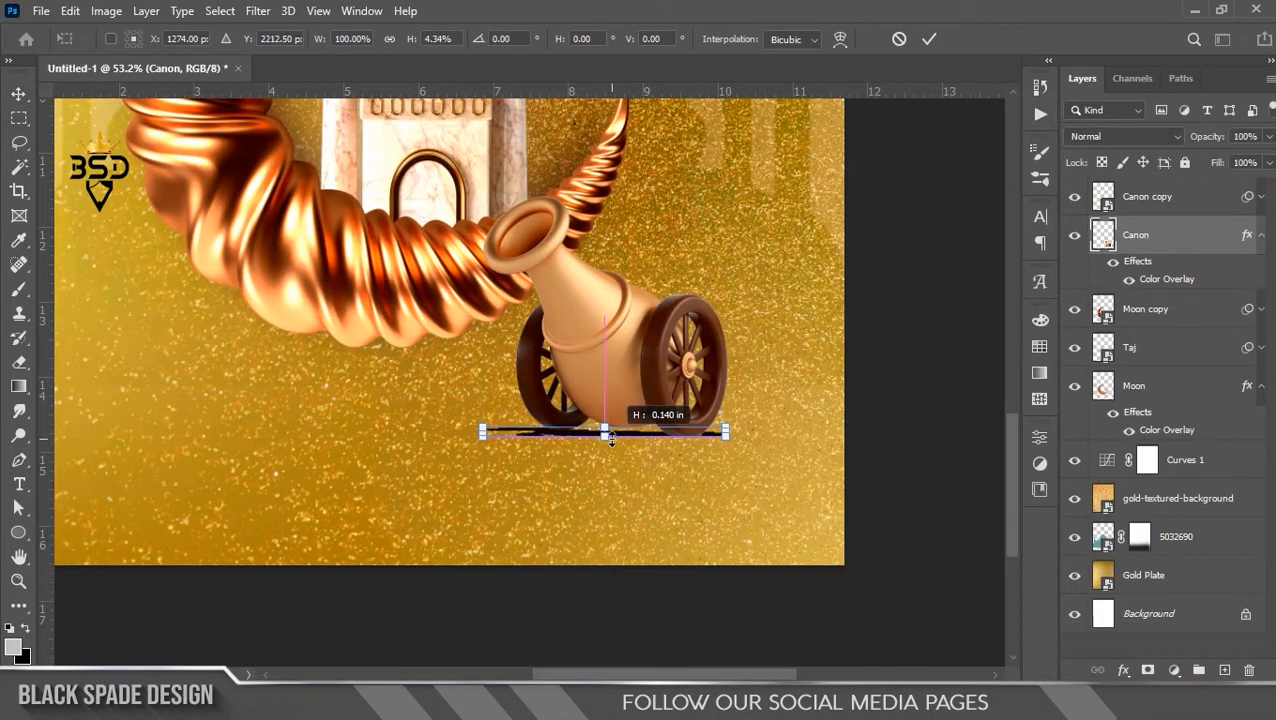
key(Return)
scroll(611, 438, up, 2)
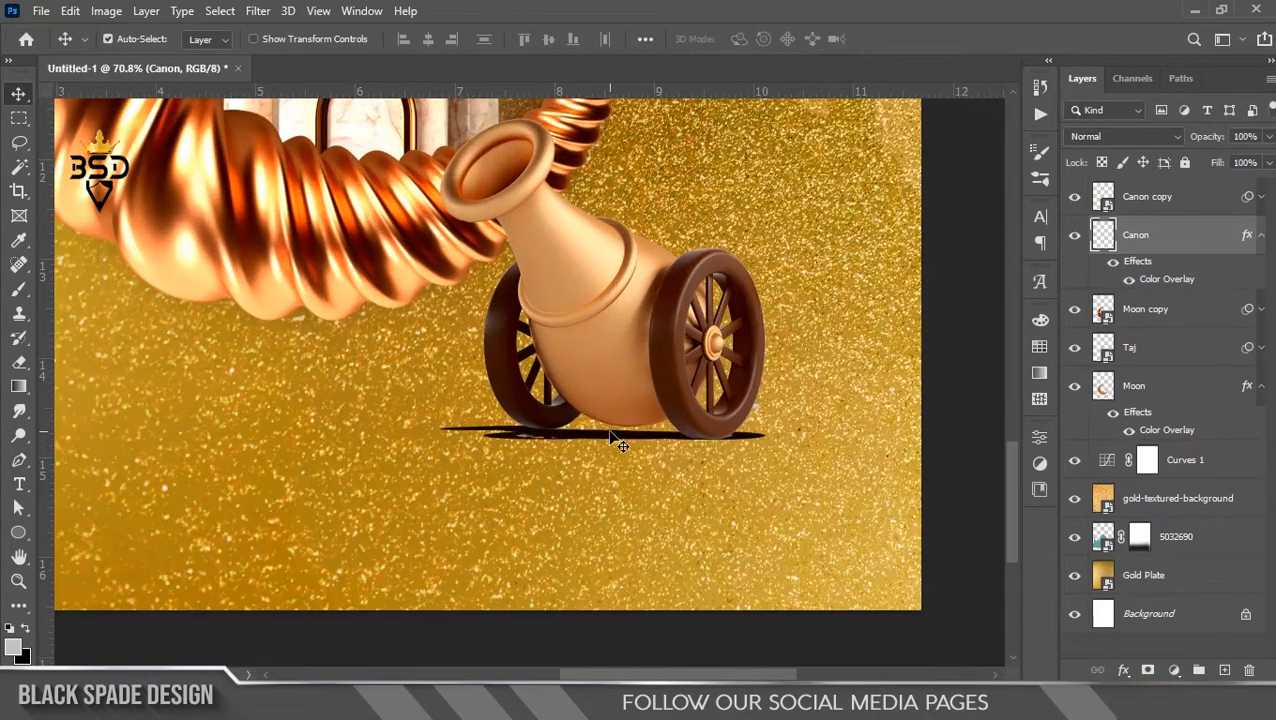
scroll(619, 444, up, 1)
key(Down)
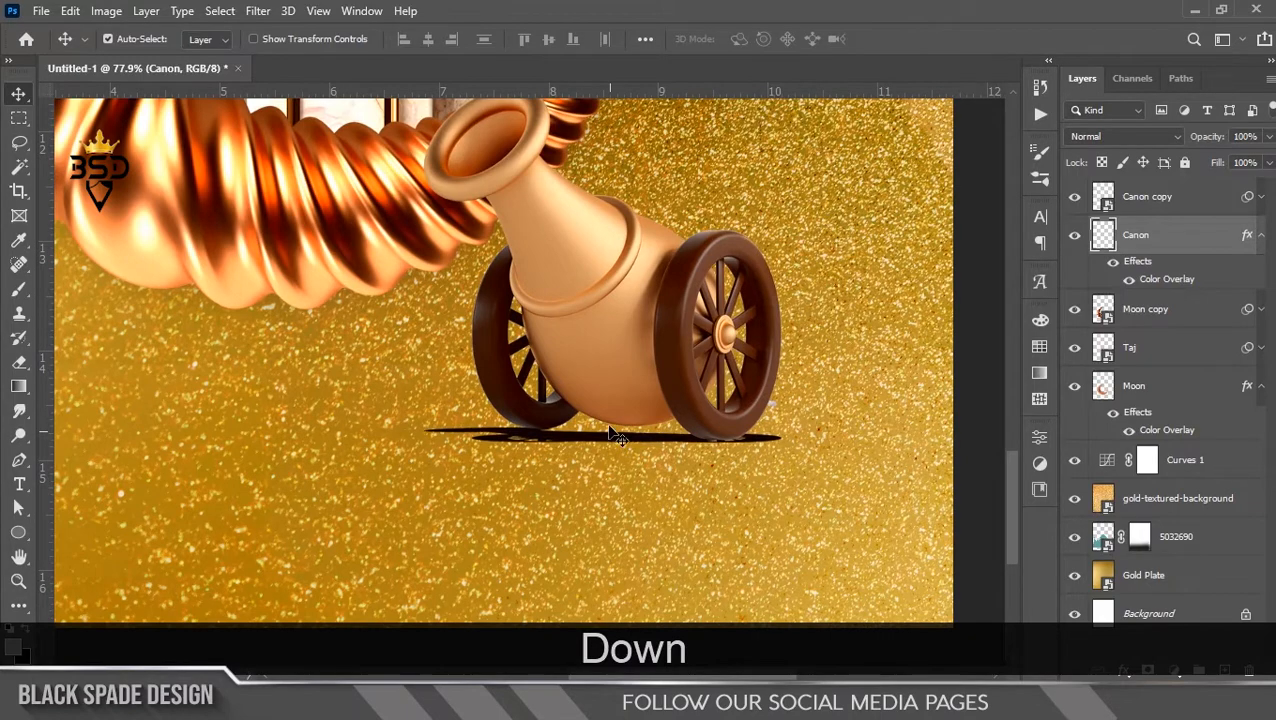
Soften the flattened Canon ground shadow with a Gaussian Blur of small radius.
scroll(617, 437, down, 2)
click(260, 14)
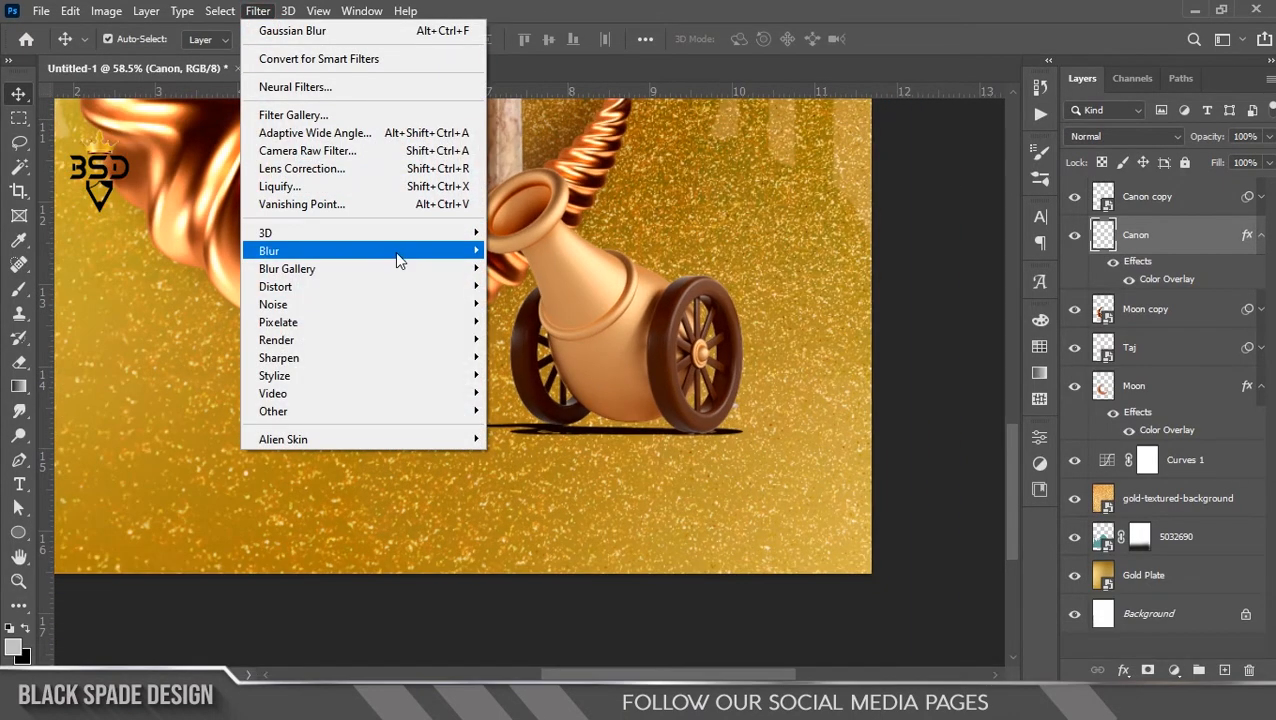
mouse_move(399, 252)
click(531, 318)
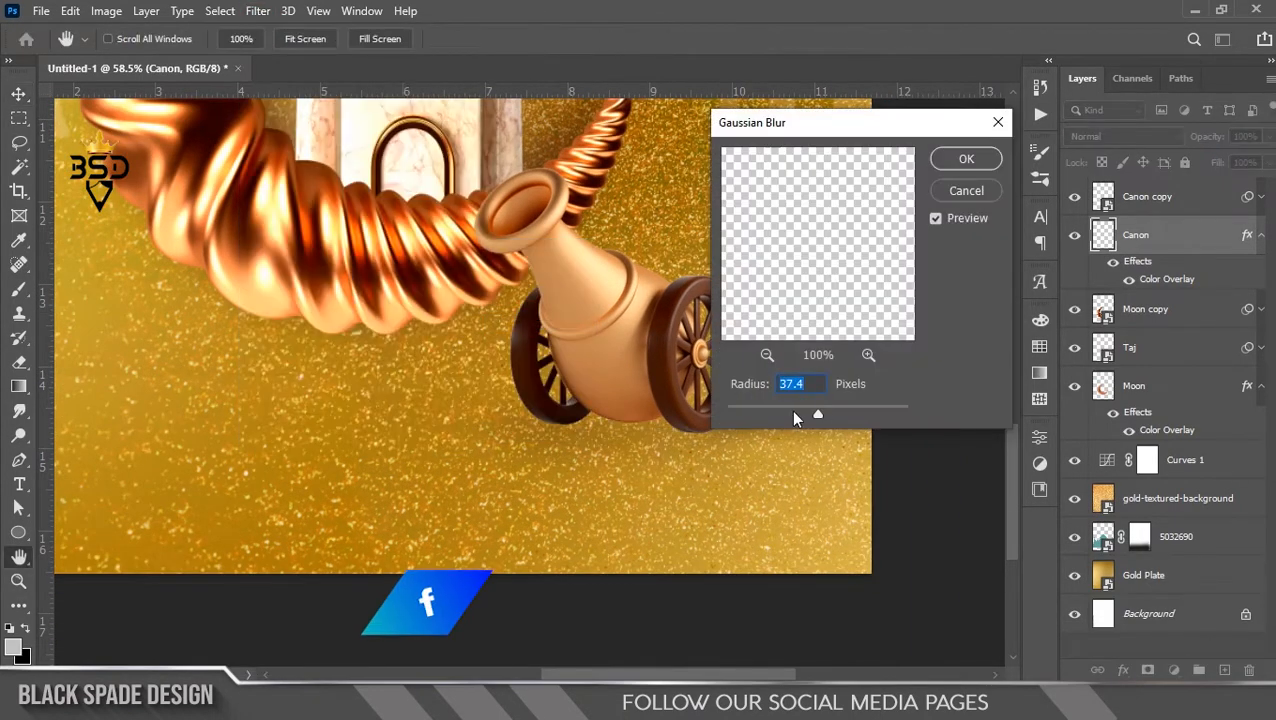
drag(772, 416, 743, 407)
click(966, 159)
key(v)
Lower the Canon shadow's opacity to 81%, nudge it up and rotate it about 1.46° to follow the wheels' base.
scroll(683, 441, up, 5)
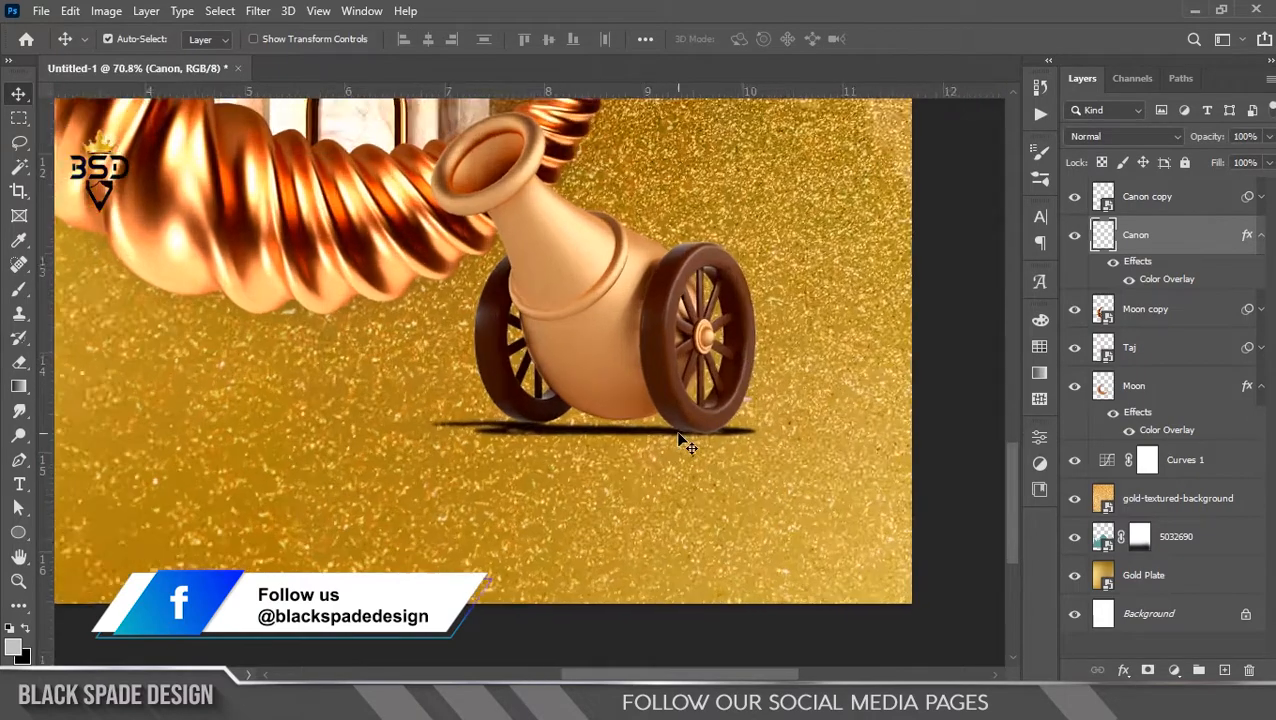
drag(1215, 137, 1197, 139)
key(Up)
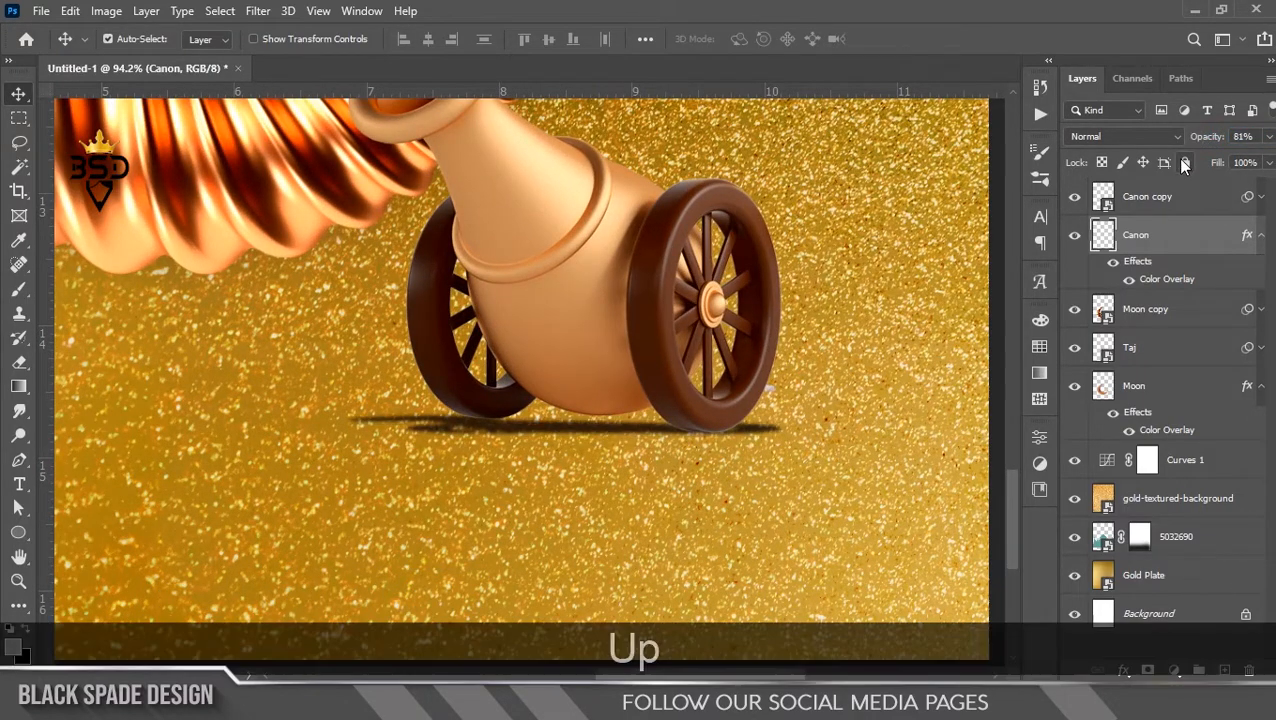
key(ctrl+t)
drag(816, 412, 818, 424)
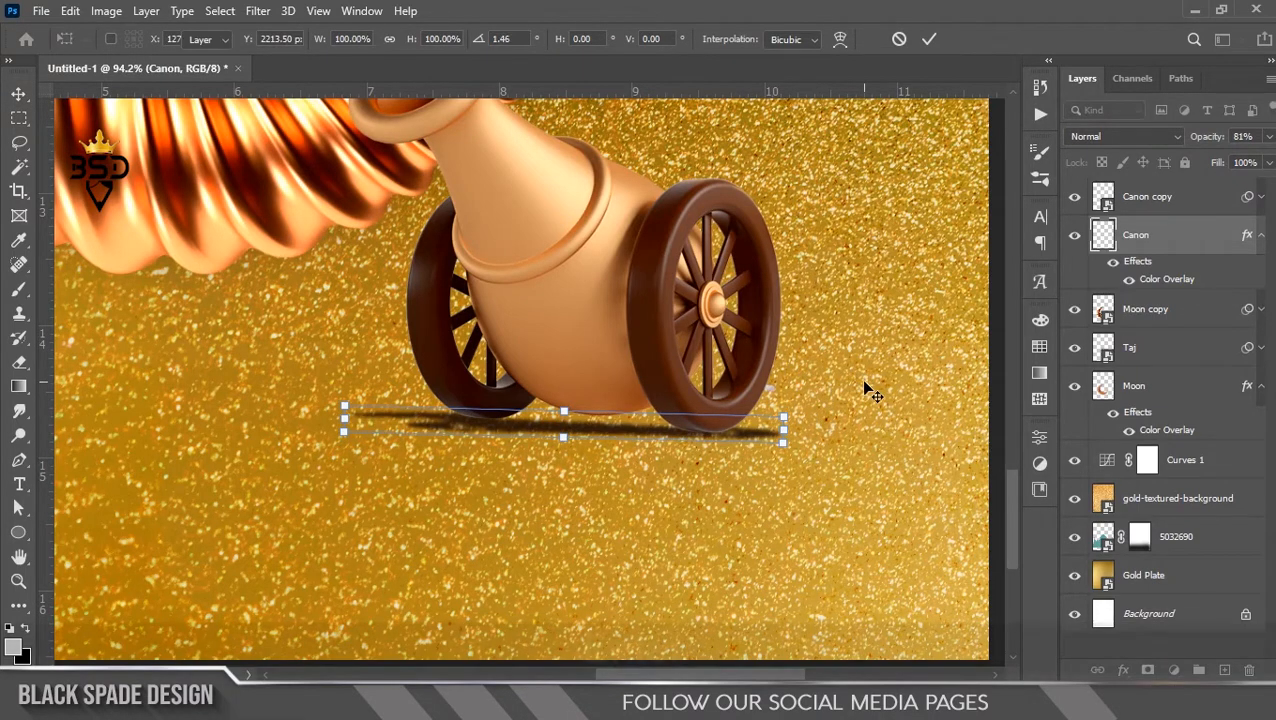
key(Return)
Draw a flat dark ellipse about 375 × 20 px below the crescent, directly above the Moon layer.
scroll(562, 361, down, 6)
key(space)
drag(508, 361, 664, 431)
scroll(658, 423, up, 5)
key(space)
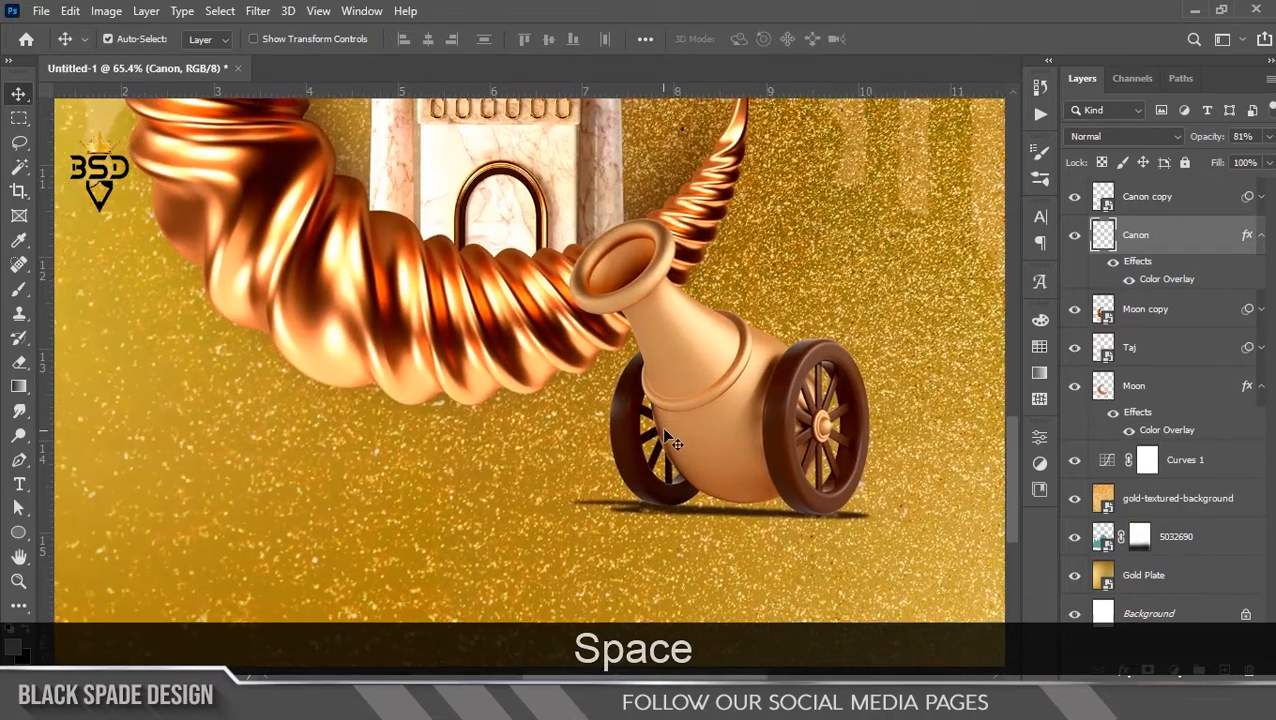
click(1130, 398)
right_click(16, 533)
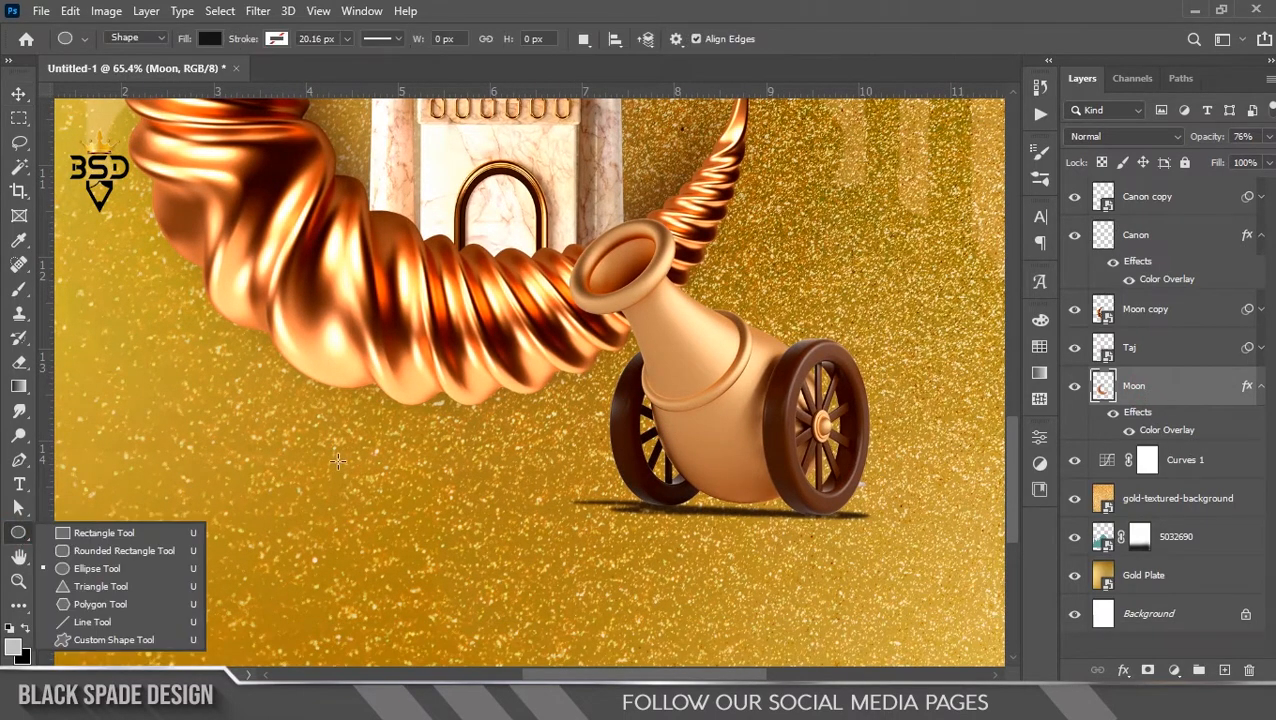
drag(349, 440, 580, 452)
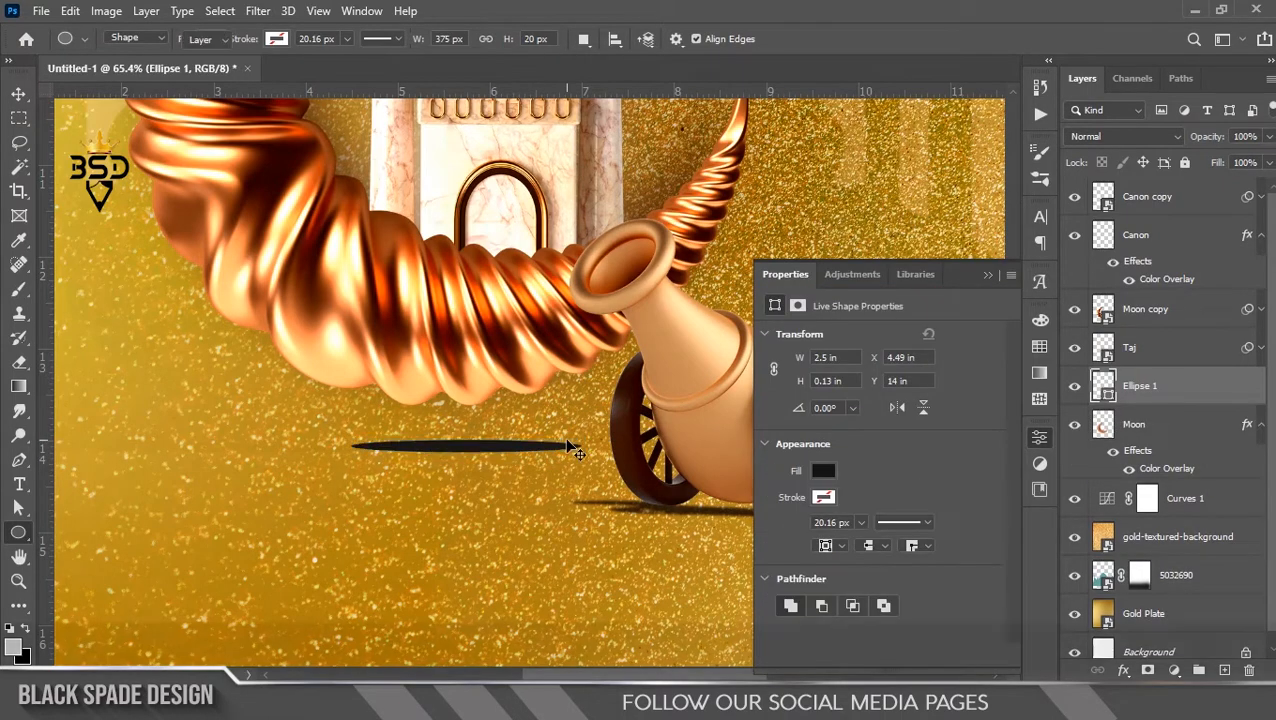
Reapply the last Gaussian Blur to the rasterized ellipse and reduce its opacity to 72%.
key(v)
click(277, 14)
click(272, 30)
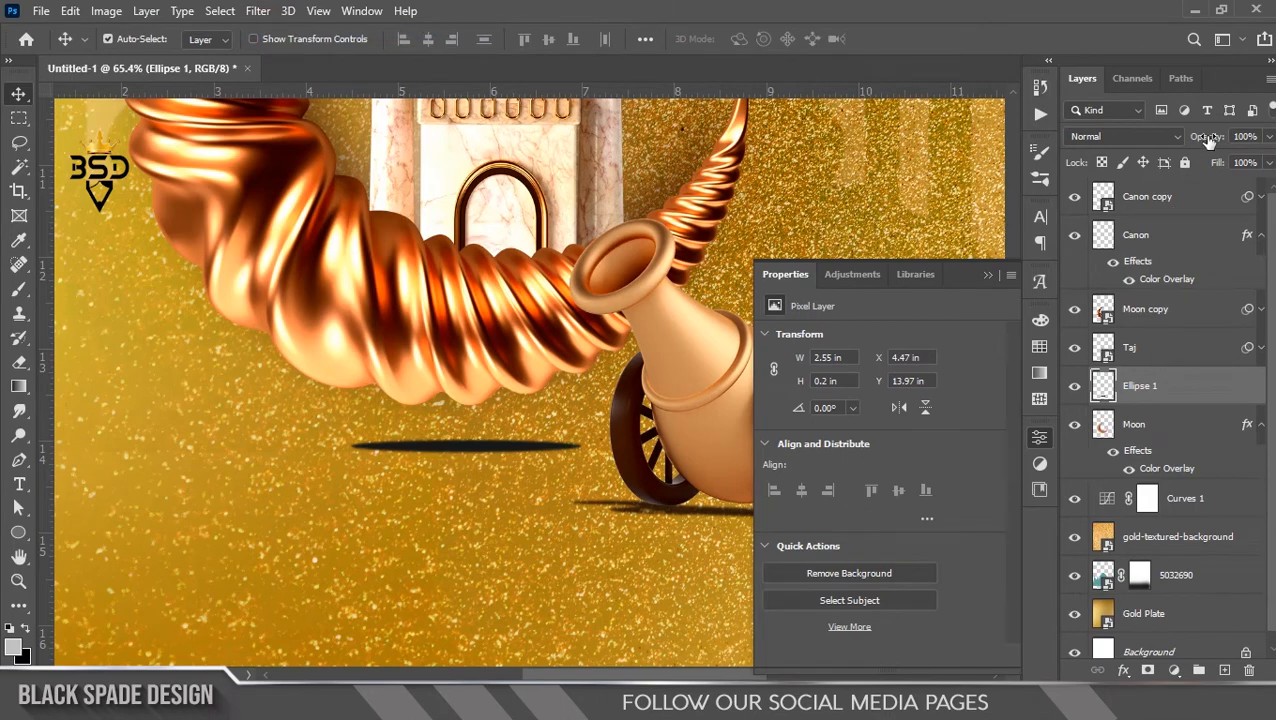
drag(1190, 137, 1185, 137)
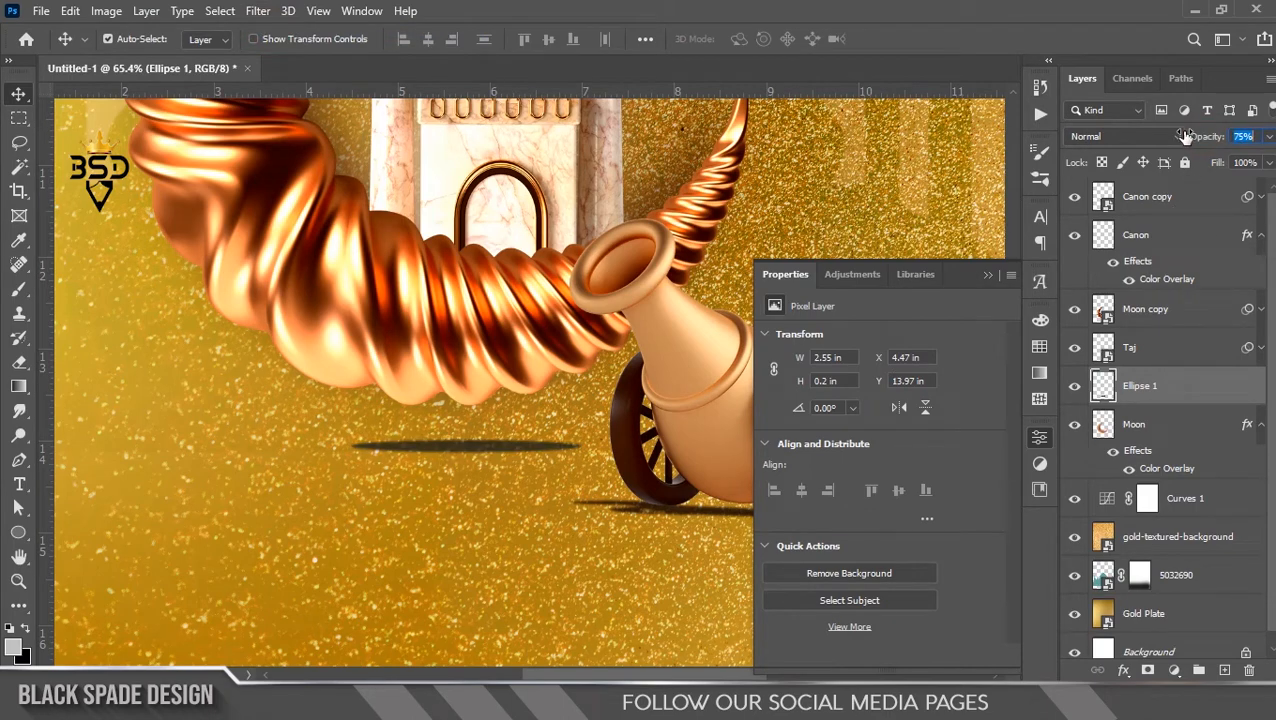
scroll(845, 455, up, 2)
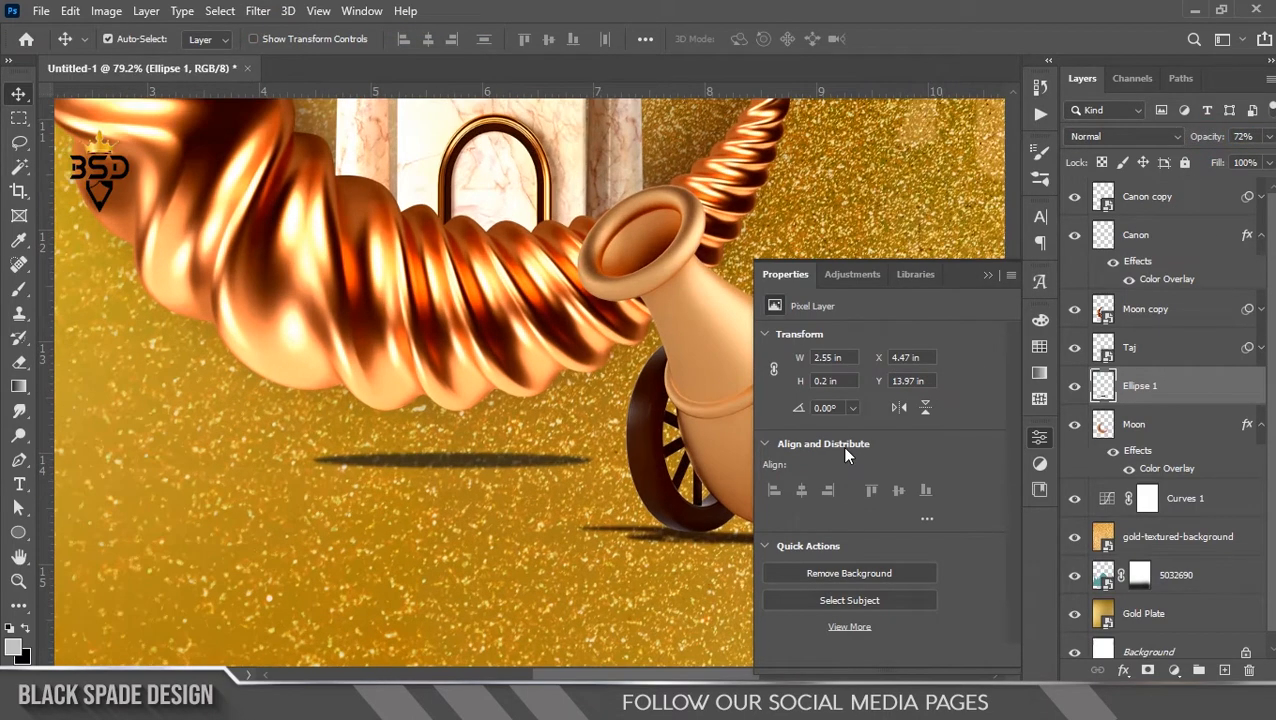
Add a near-black Color Overlay at 100% opacity to the ellipse shadow.
click(1124, 668)
click(1162, 595)
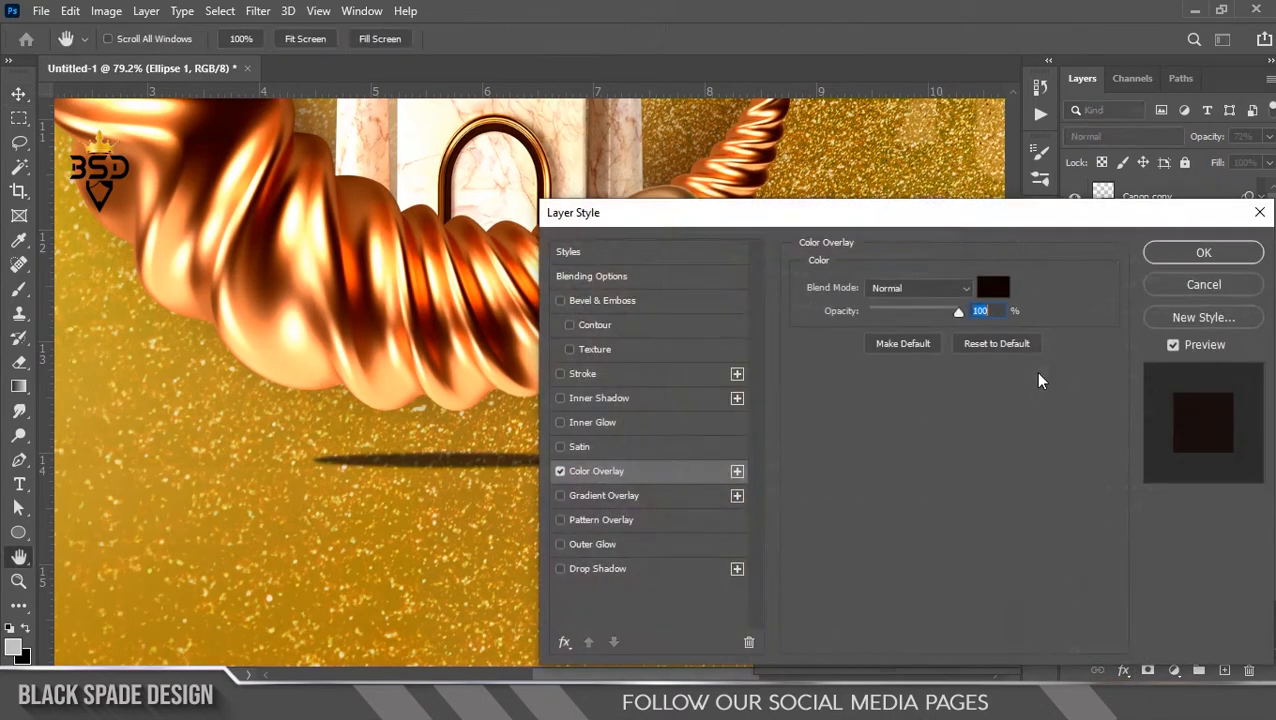
click(1204, 258)
Nudge the ellipse shadow right and up beneath the crescent and set its opacity to 62%.
scroll(640, 450, down, 2)
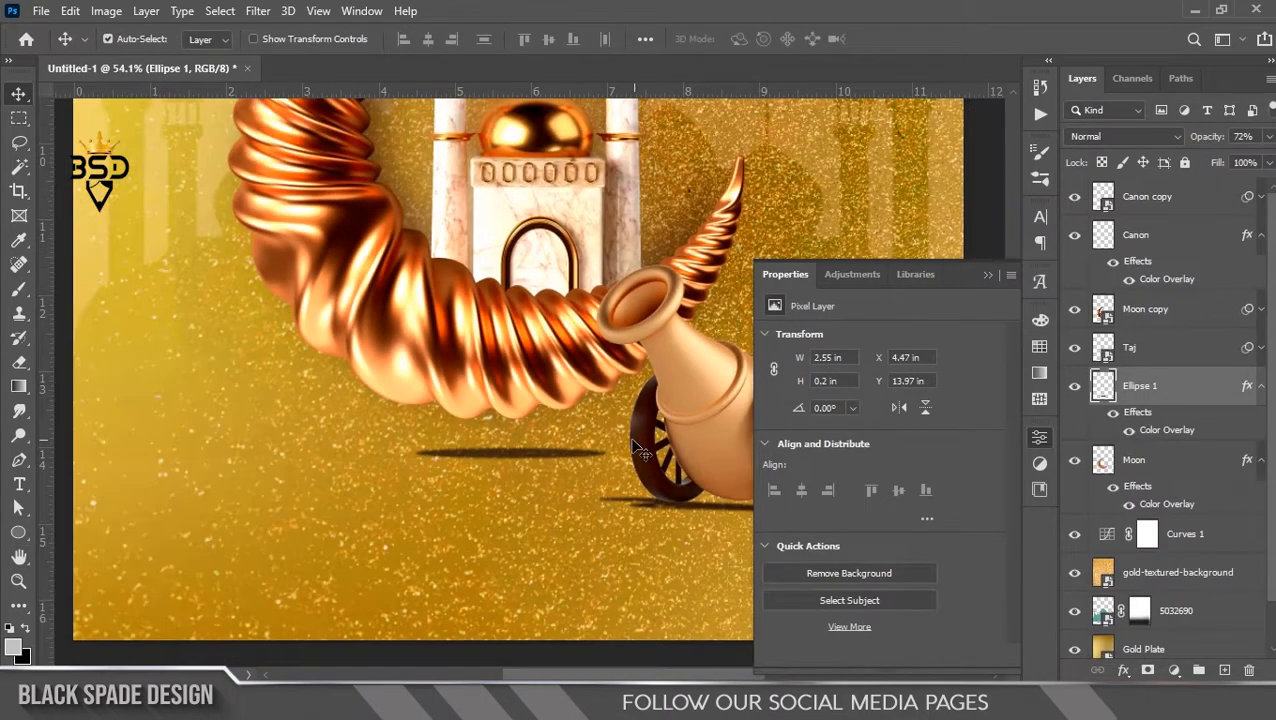
key(Right)
key(Right)
key(Up)
key(Up)
key(Up)
key(Up)
key(Up)
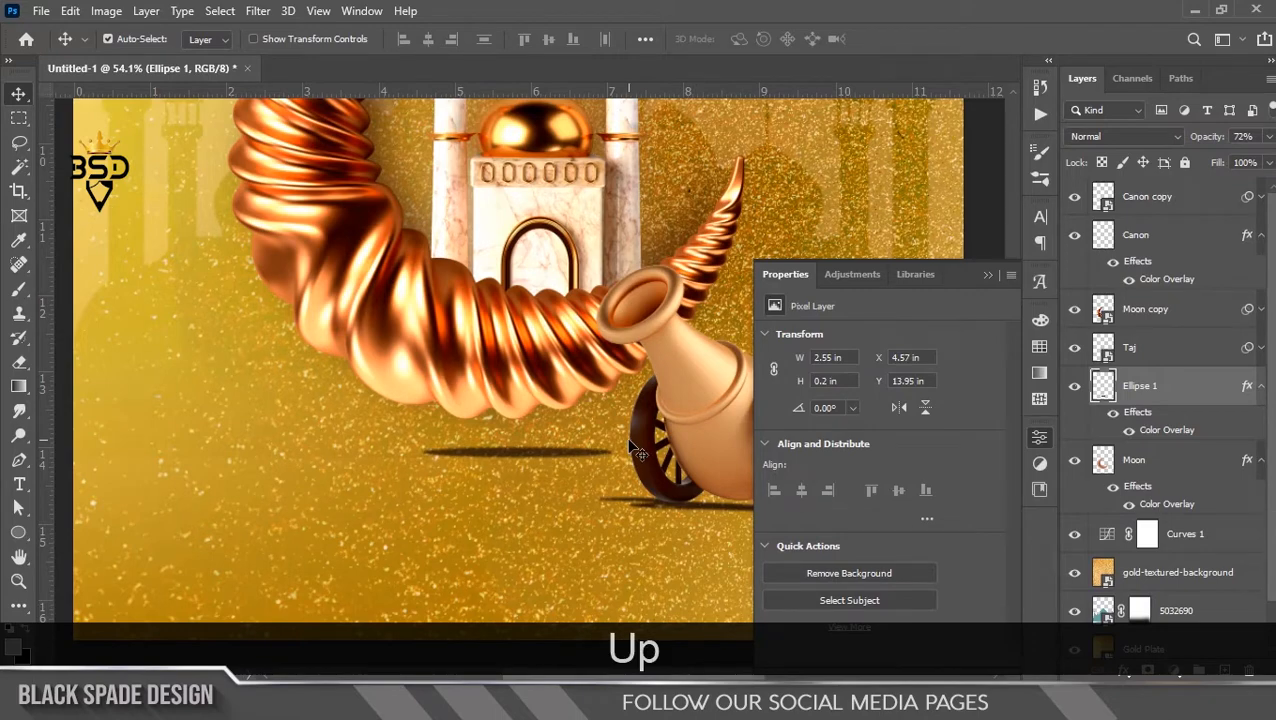
drag(1205, 140, 1197, 141)
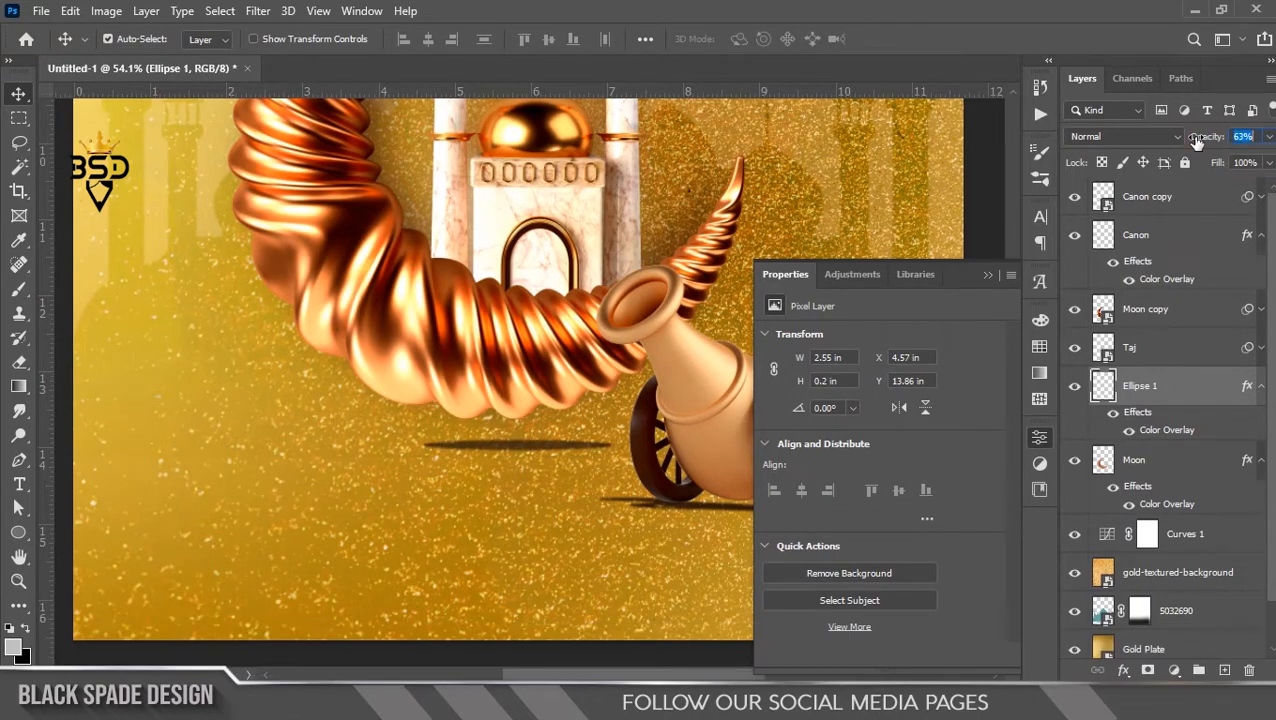
click(988, 276)
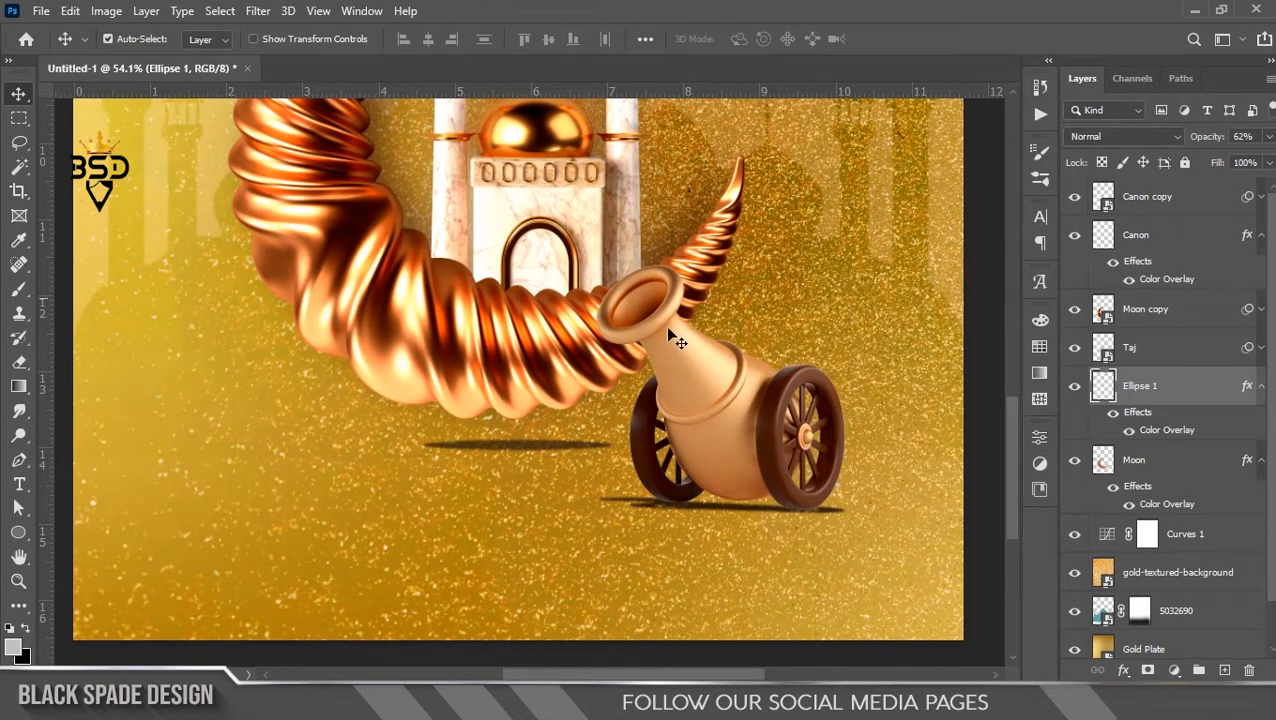
Add a Curves adjustment clipped to the Canon copy layer with the black point moved to input 25.
scroll(597, 344, down, 5)
scroll(498, 558, up, 8)
key(space)
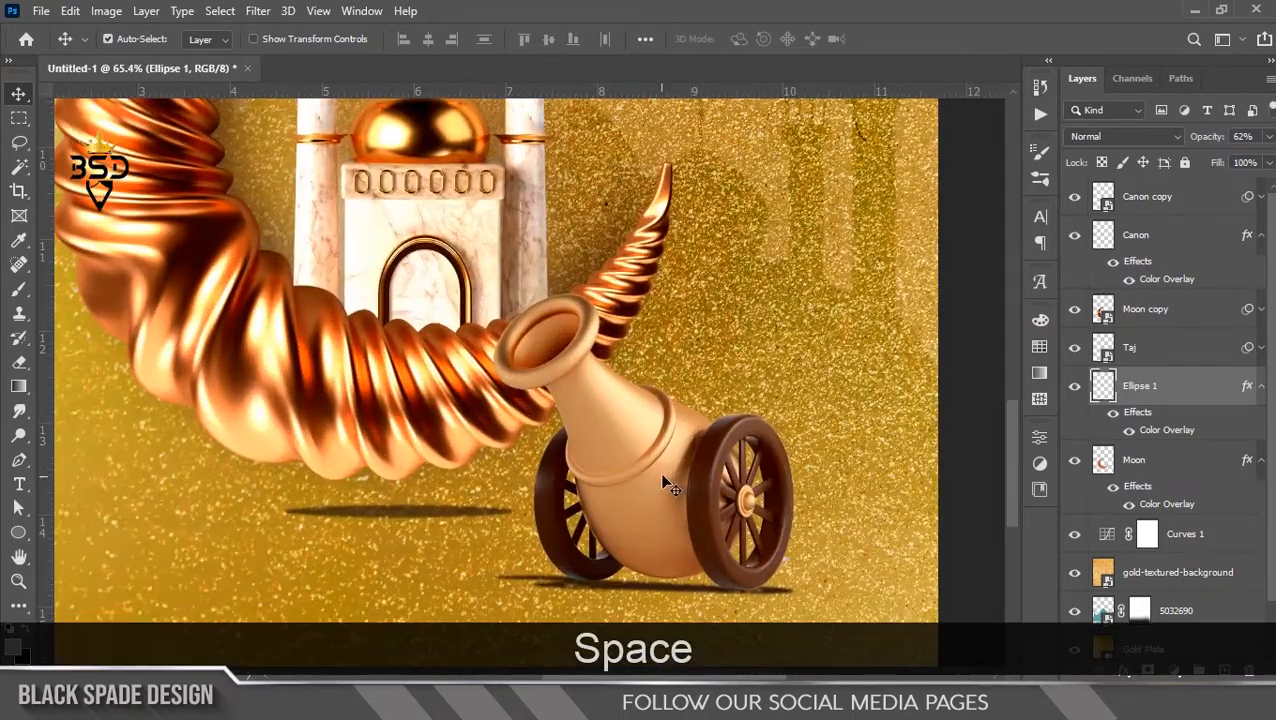
right_click(625, 448)
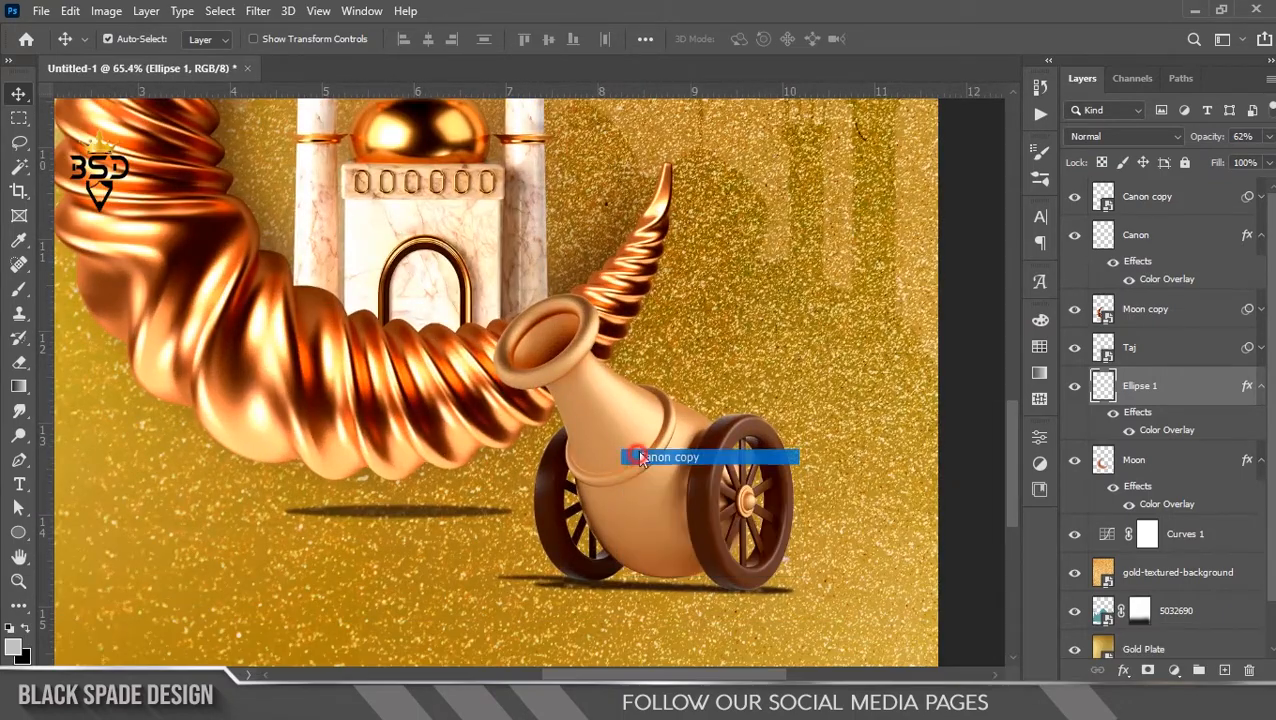
click(635, 455)
click(1174, 669)
click(1168, 428)
click(879, 655)
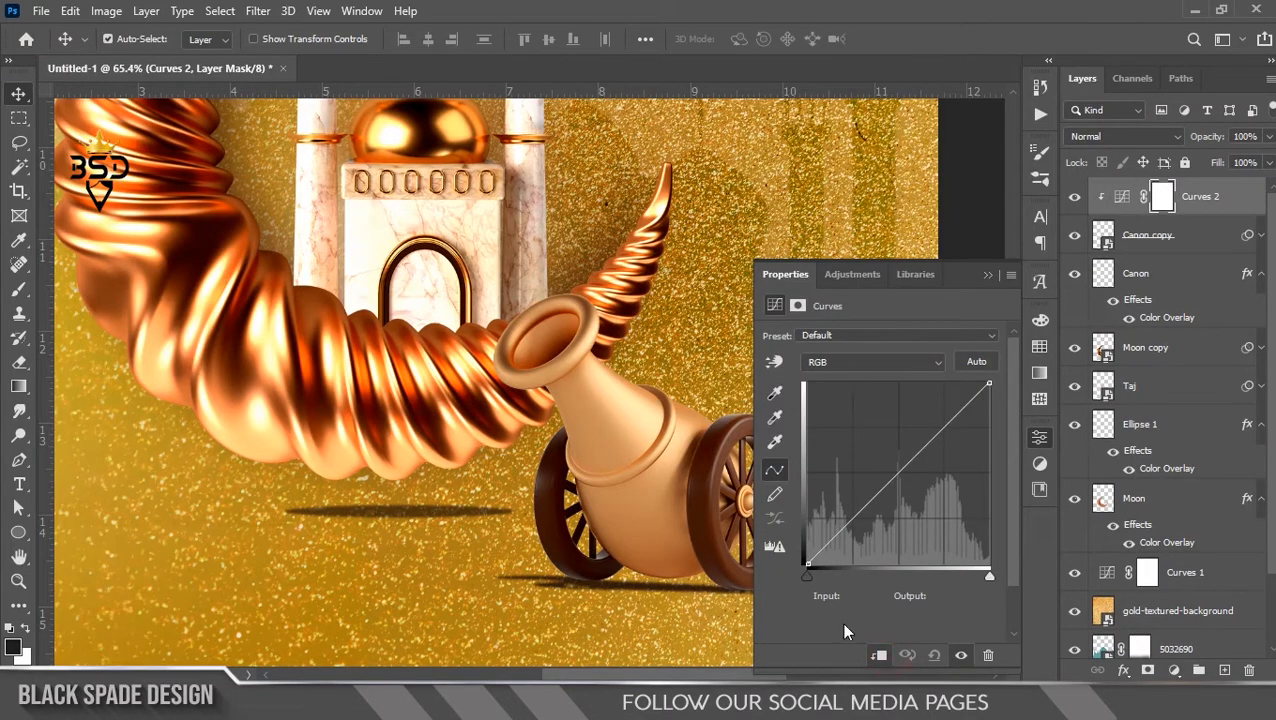
drag(810, 580, 826, 584)
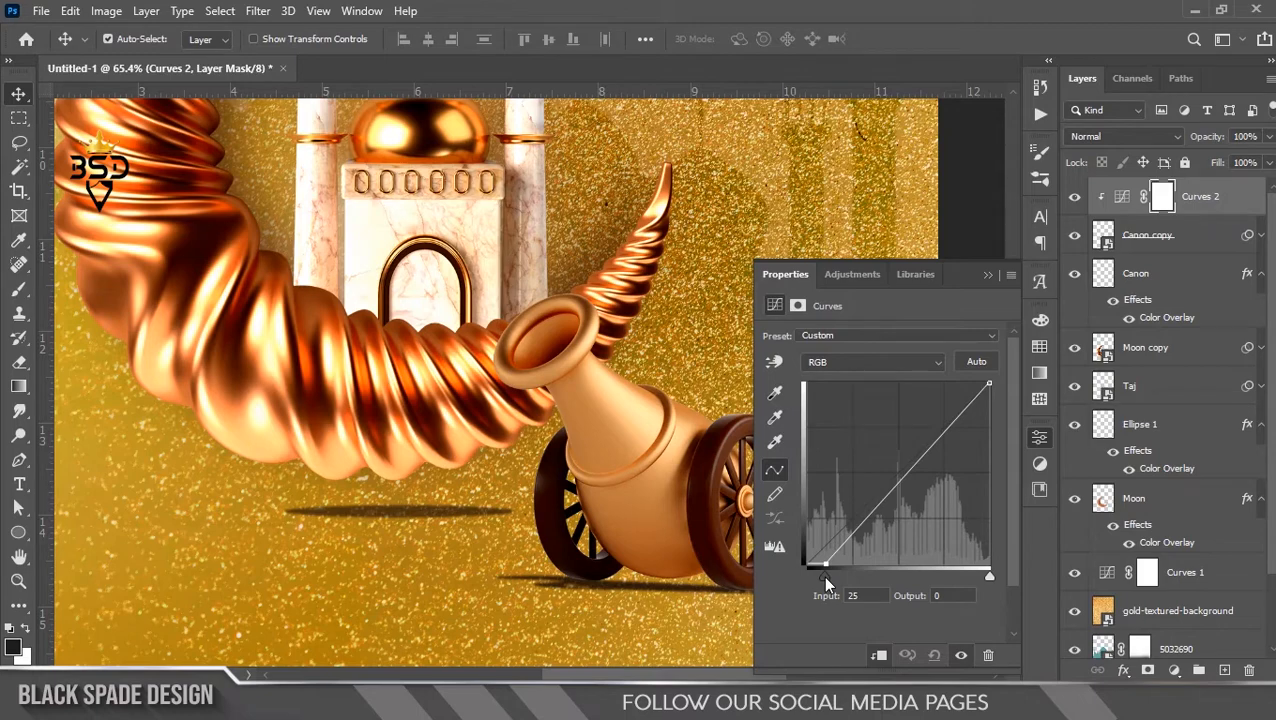
click(988, 275)
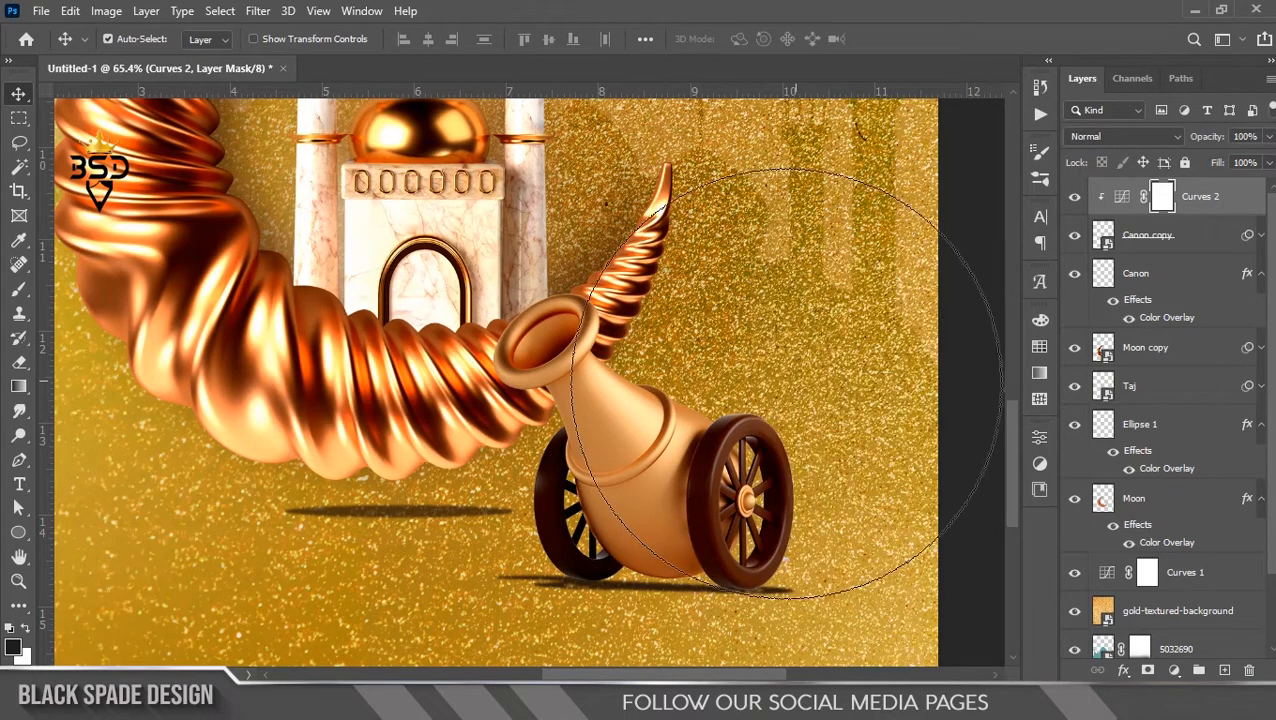
Paint black on the Curves mask with a soft 250 px brush to relight the cannon's mouth, neck and body.
key(b)
key(bracketleft)
key(bracketleft)
key(bracketleft)
key(bracketleft)
key(bracketleft)
key(bracketleft)
scroll(583, 327, up, 3)
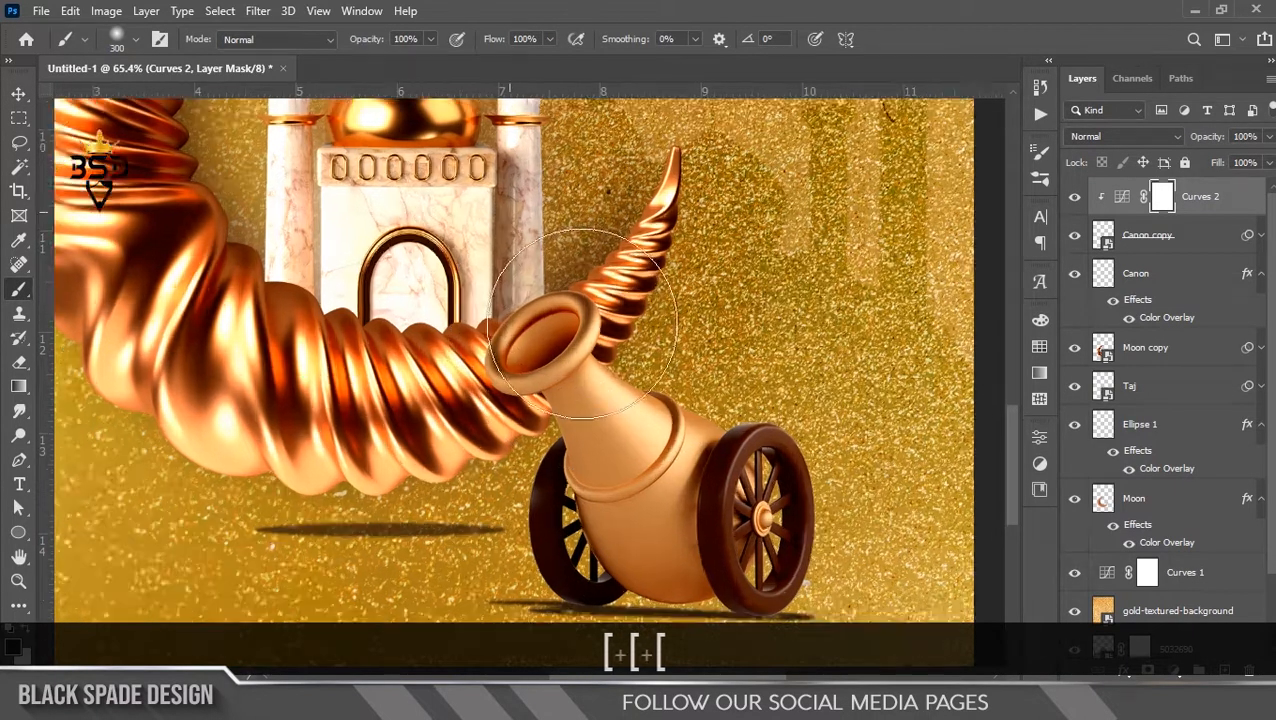
key(bracketleft)
click(563, 318)
scroll(683, 399, up, 2)
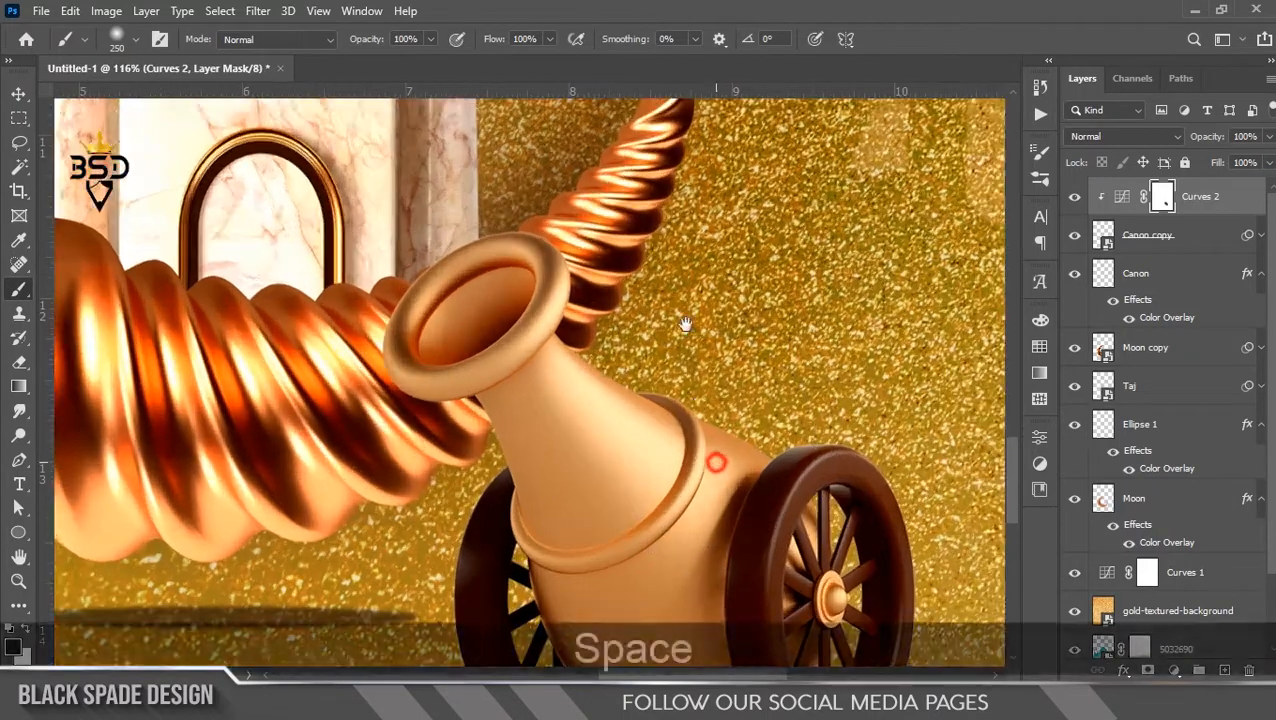
drag(712, 459, 601, 273)
mouse_move(731, 305)
mouse_down()
mouse_move(669, 412)
mouse_move(706, 412)
mouse_up()
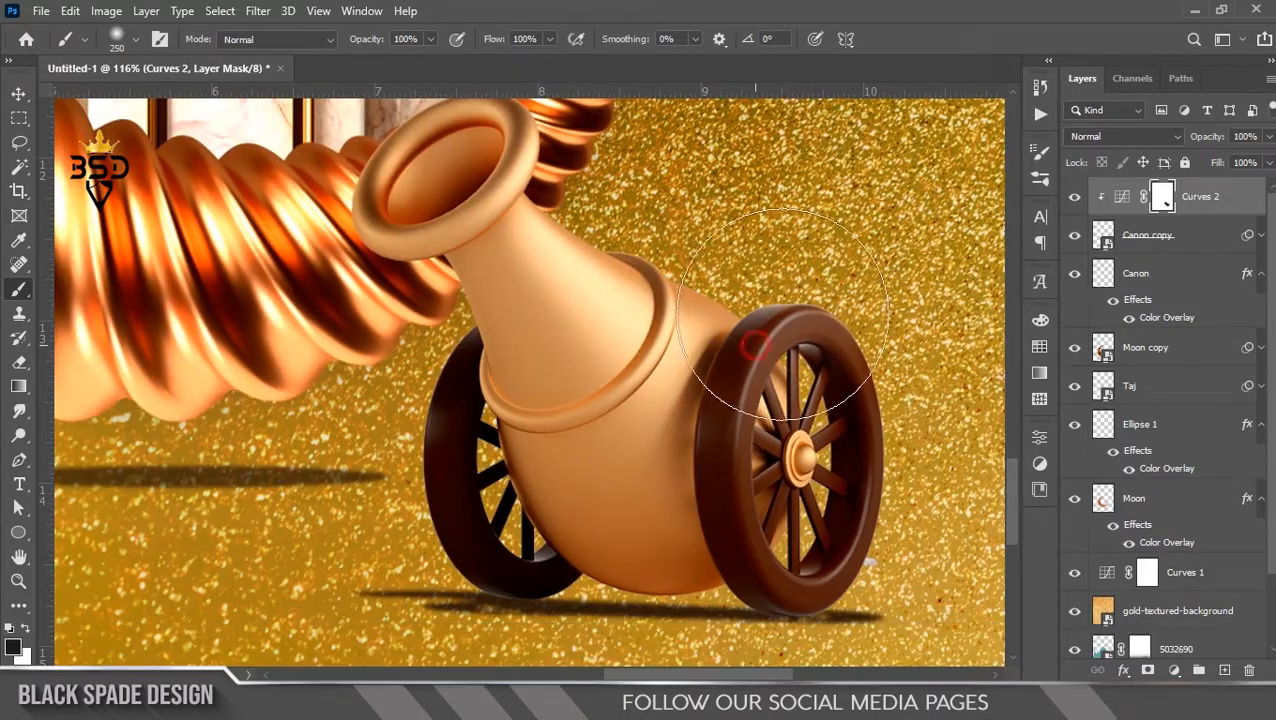
mouse_move(518, 335)
mouse_down()
mouse_move(494, 382)
mouse_move(570, 356)
mouse_move(598, 370)
mouse_move(641, 342)
mouse_move(578, 232)
mouse_up()
drag(678, 245, 728, 338)
Refine the cannon's Curves mask with a 70 px brush, painting white to restore shading along its lower edges.
key(bracketleft)
key(bracketleft)
key(bracketleft)
key(bracketleft)
key(bracketleft)
key(bracketleft)
key(bracketleft)
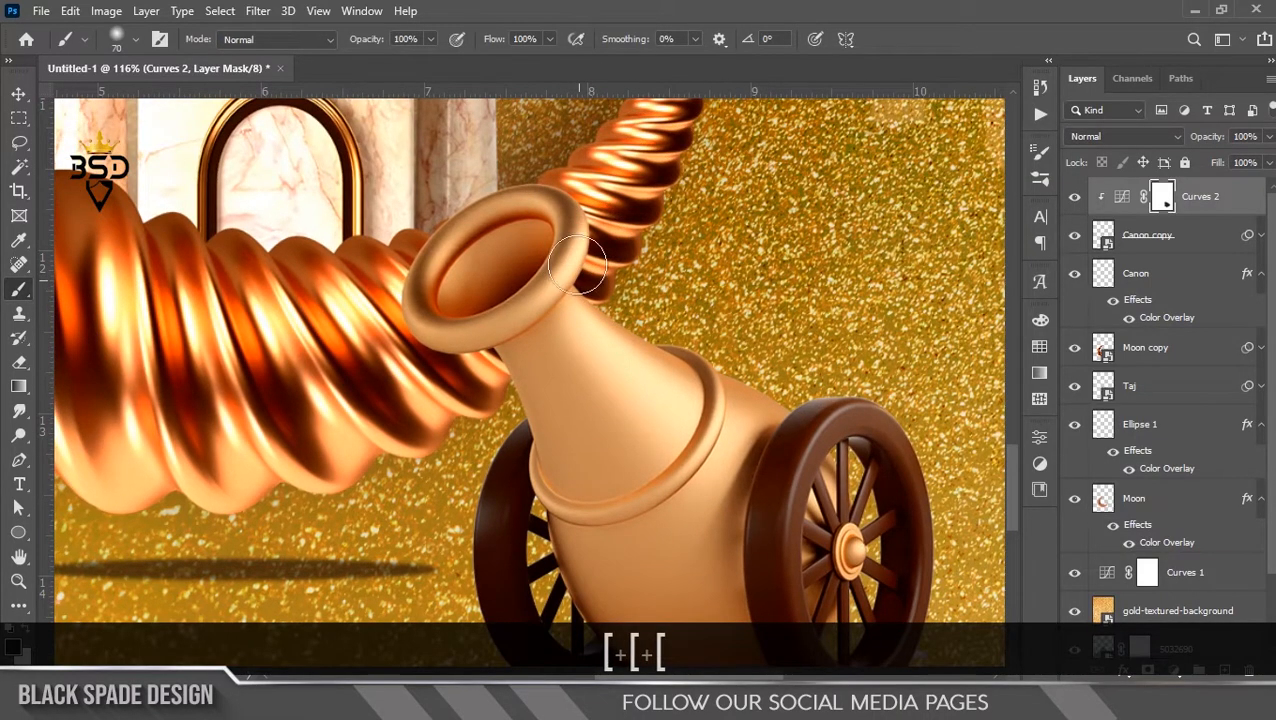
key(x)
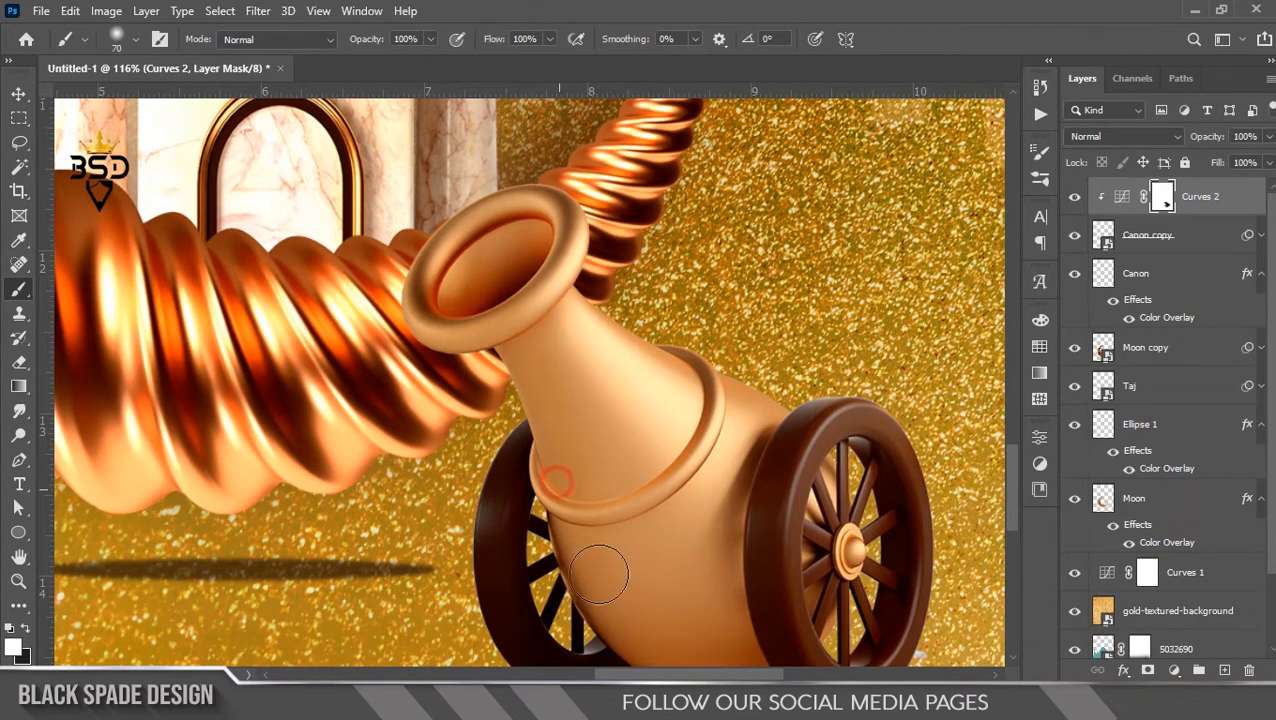
key(space)
drag(604, 557, 566, 392)
drag(651, 469, 665, 474)
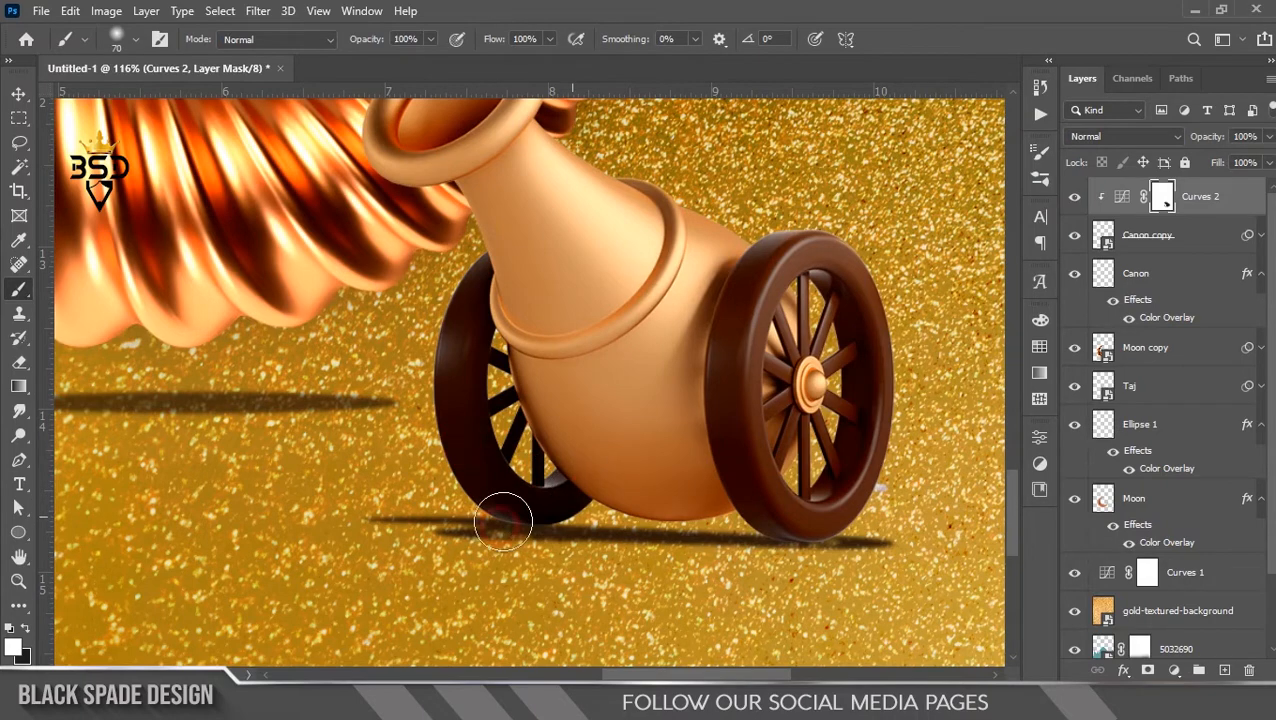
Examine the whole poster, checking the cannon's shading and the shadows under the crescent and wheels.
scroll(530, 518, down, 8)
key(v)
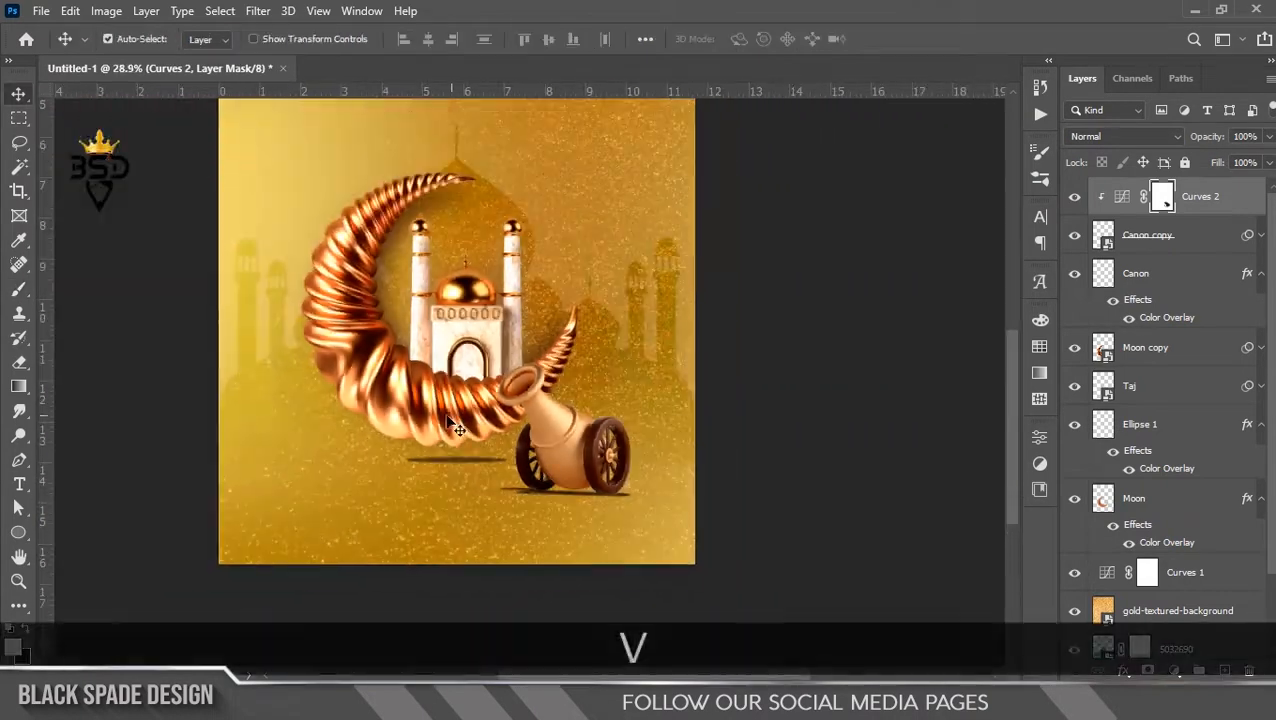
scroll(455, 428, up, 1)
key(space)
drag(470, 466, 562, 402)
scroll(603, 378, down, 2)
scroll(518, 487, up, 1)
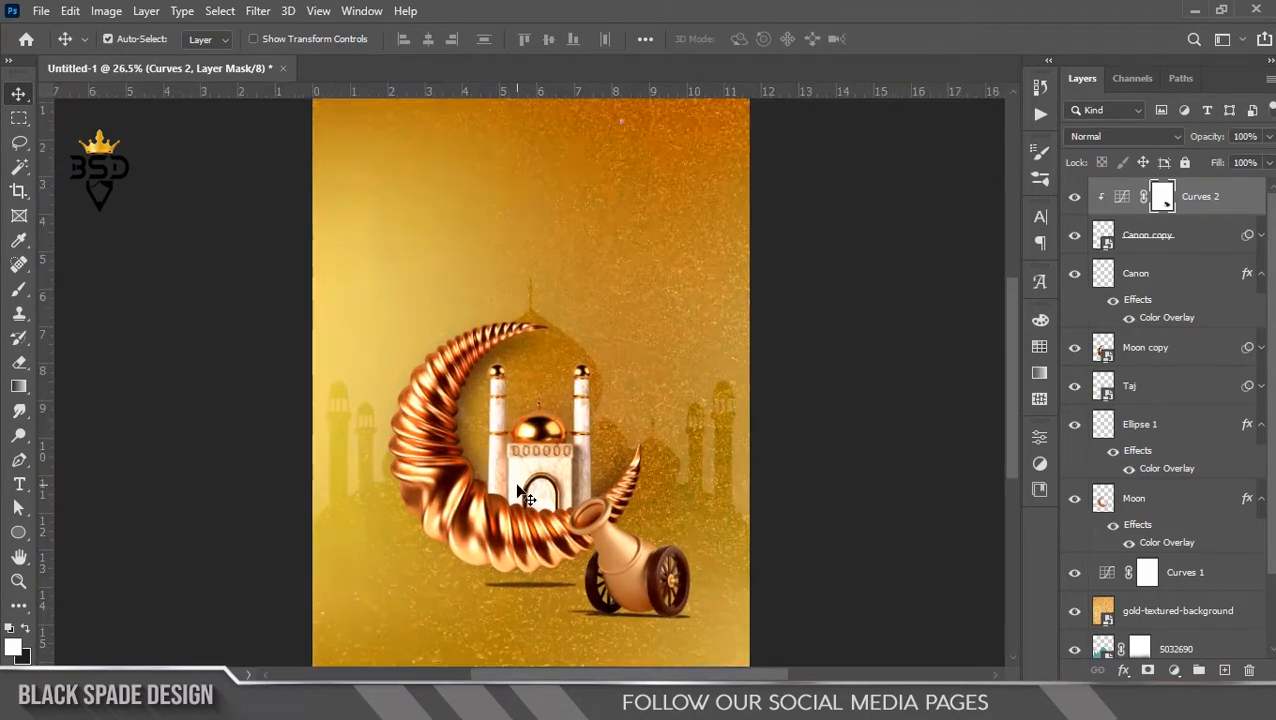
key(space)
drag(518, 420, 580, 375)
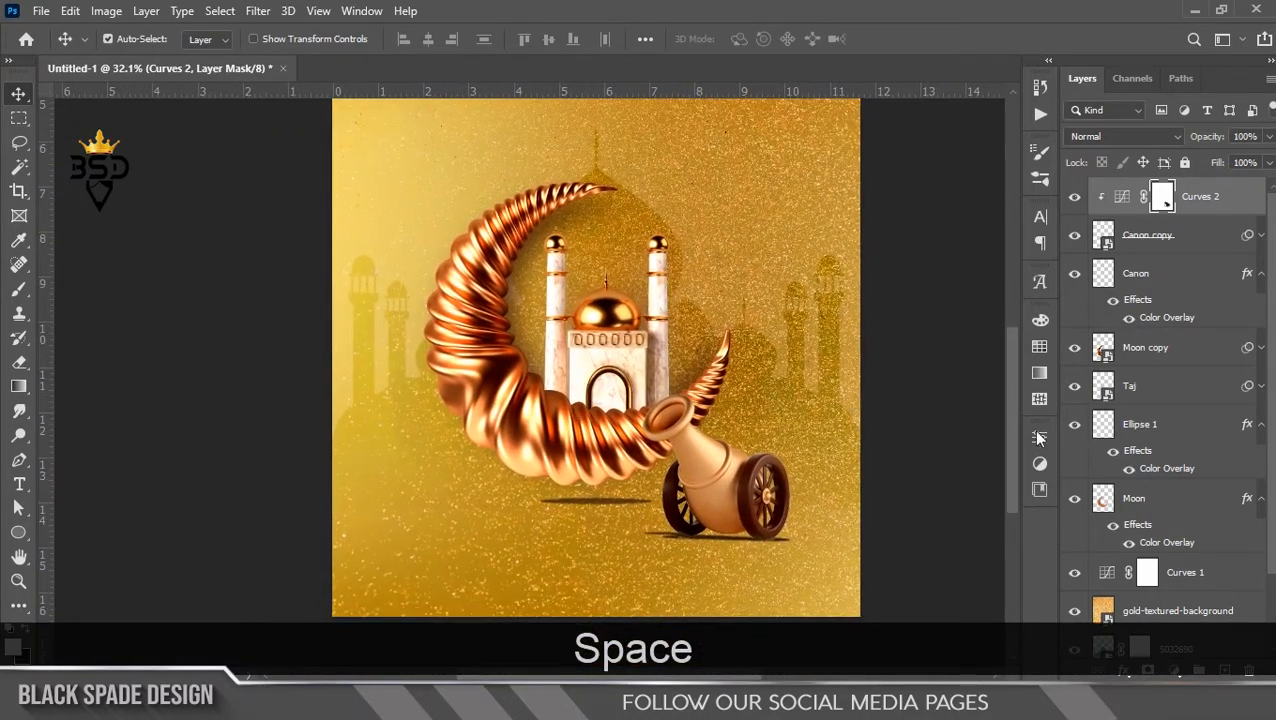
Place the Flare image above Moon copy, rotated 90° and scaled to about 204%, over the Taj building's side near the crescent's lower tip.
click(1155, 350)
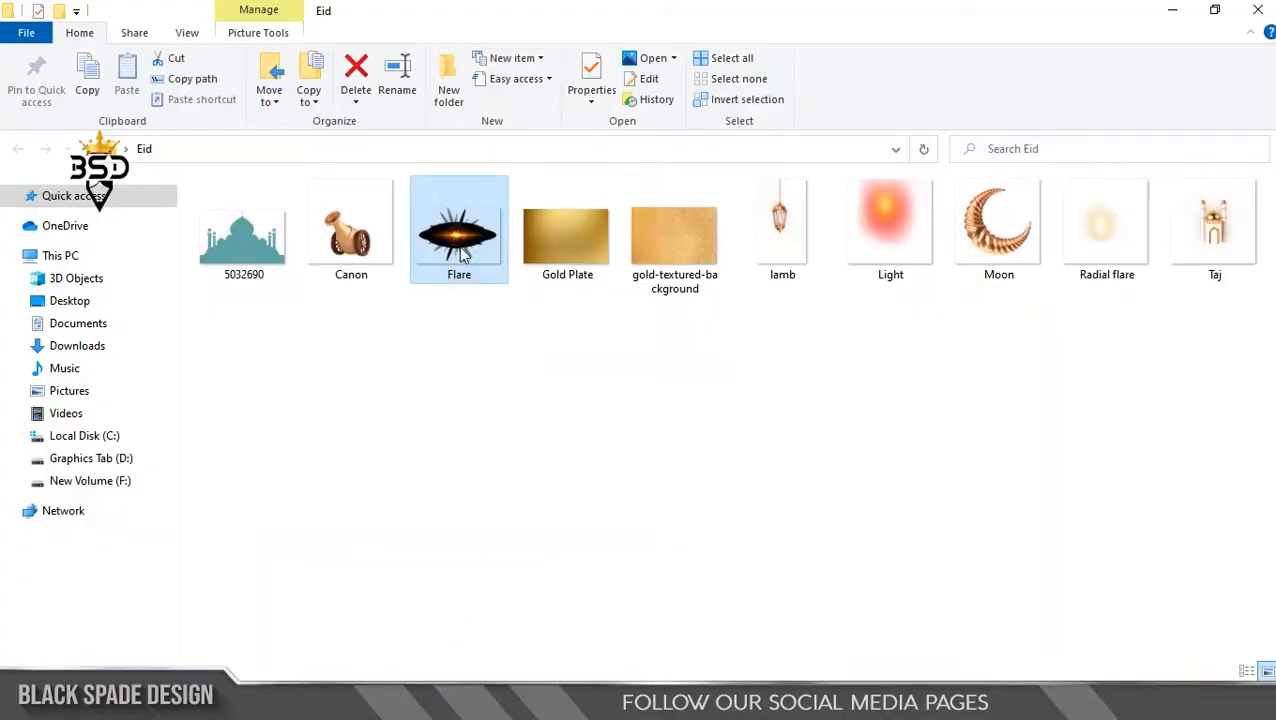
drag(462, 256, 515, 366)
drag(591, 341, 584, 528)
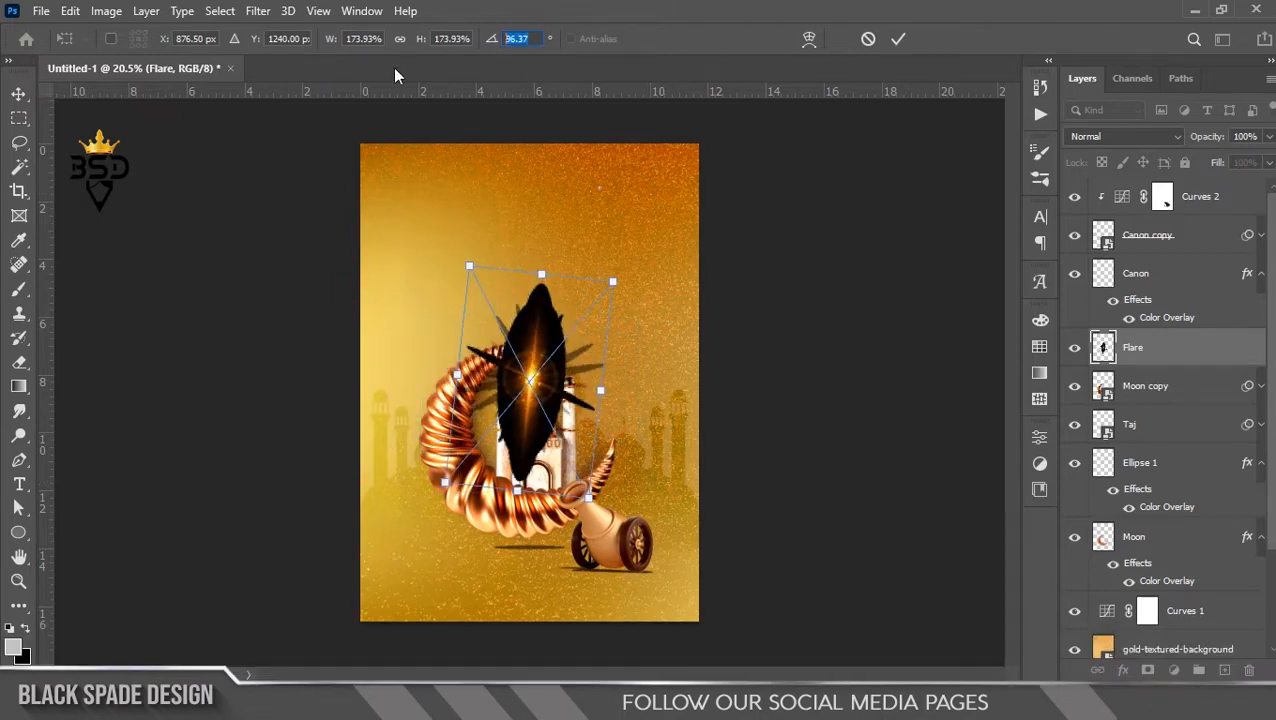
text(90)
drag(600, 272, 628, 262)
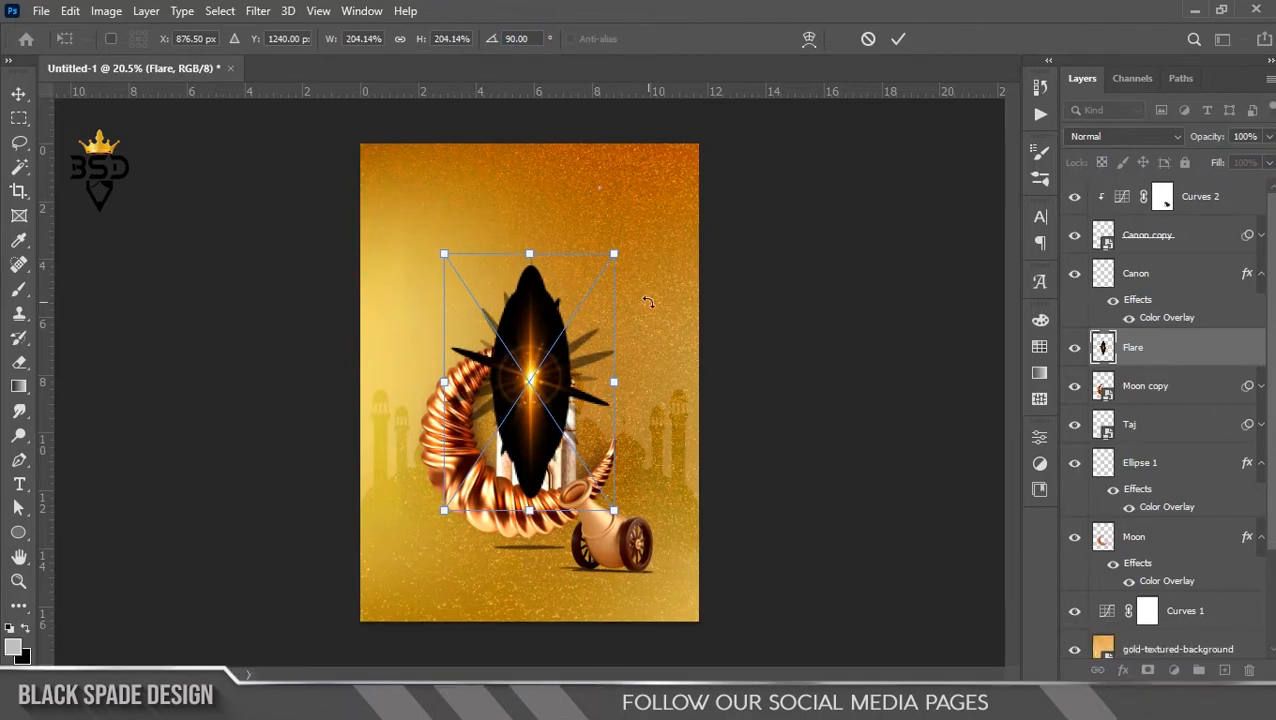
drag(568, 410, 612, 413)
key(Return)
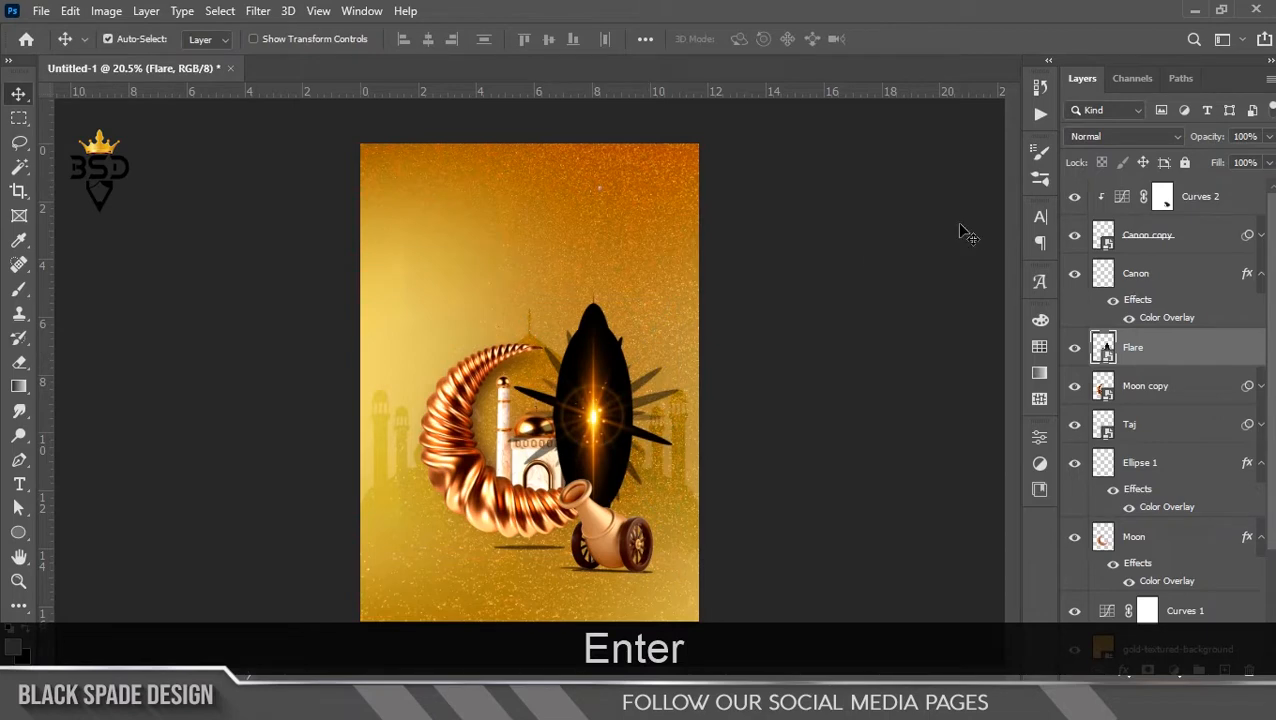
Set the Flare layer's blend mode to Screen and apply an Arc warp with a bend of -100%.
click(1088, 137)
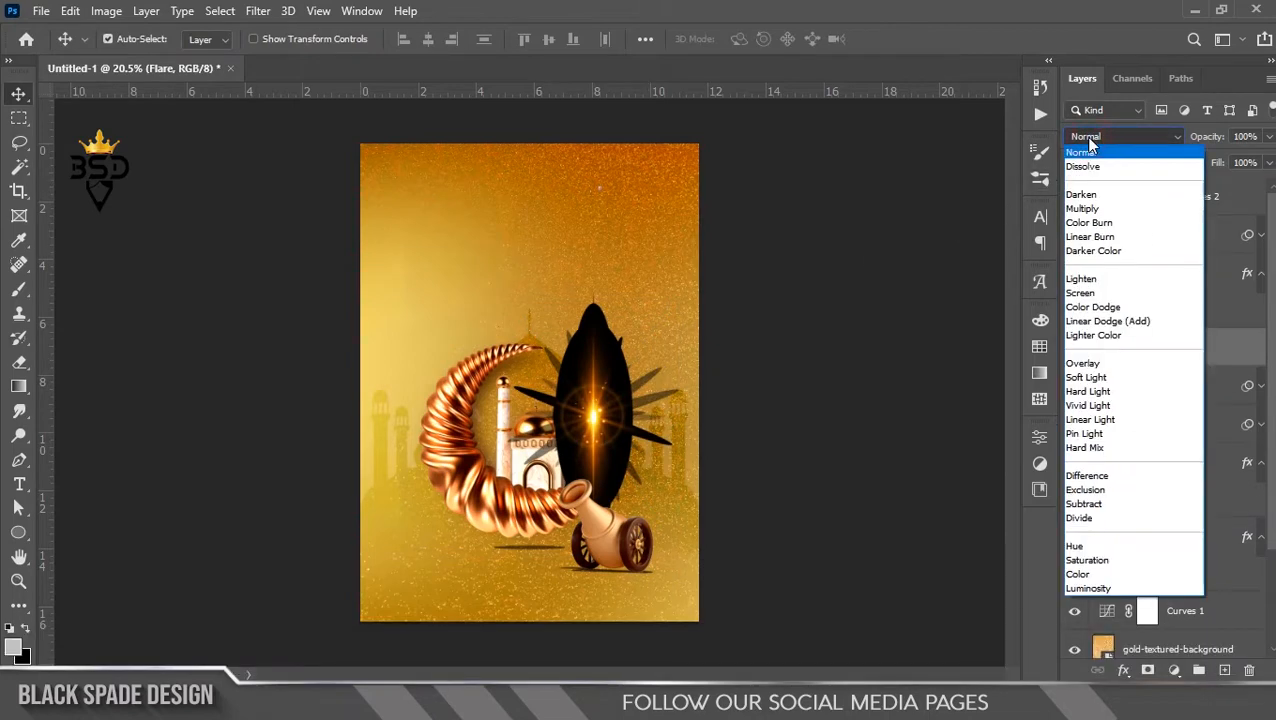
click(1080, 292)
key(ctrl+t)
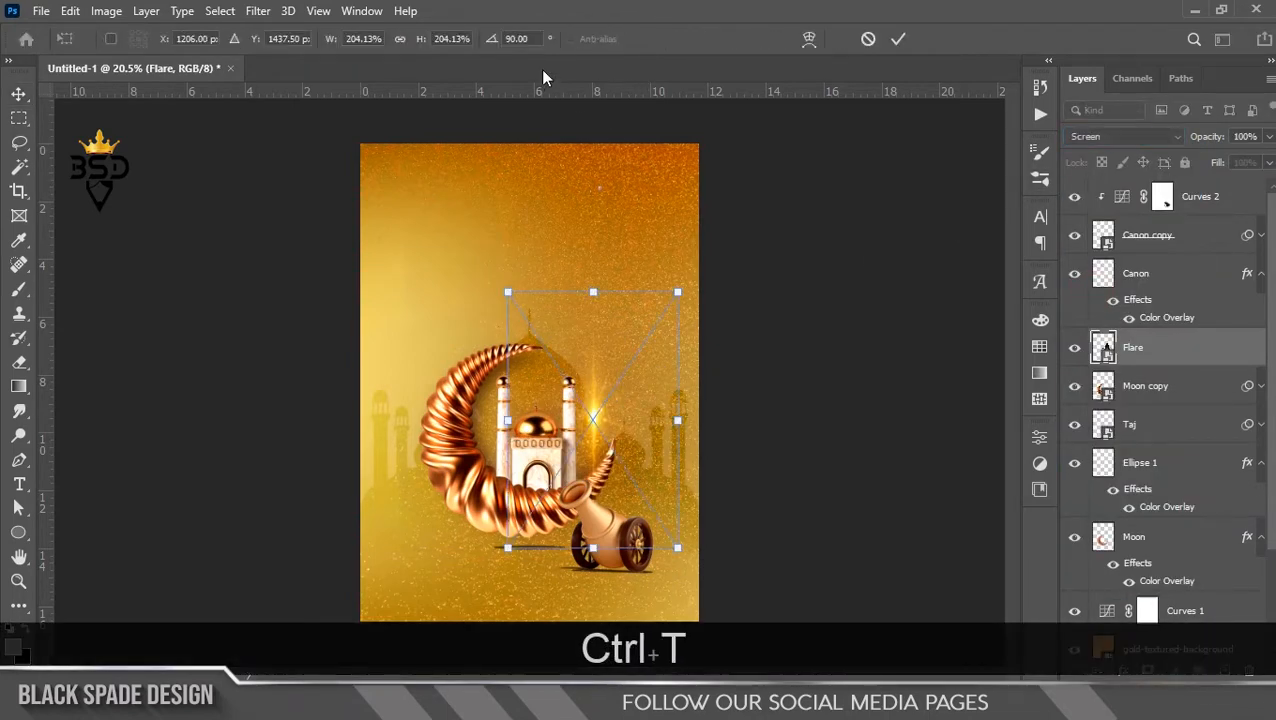
click(810, 39)
click(449, 42)
click(450, 72)
drag(560, 42, 260, 66)
drag(414, 72, 63, 131)
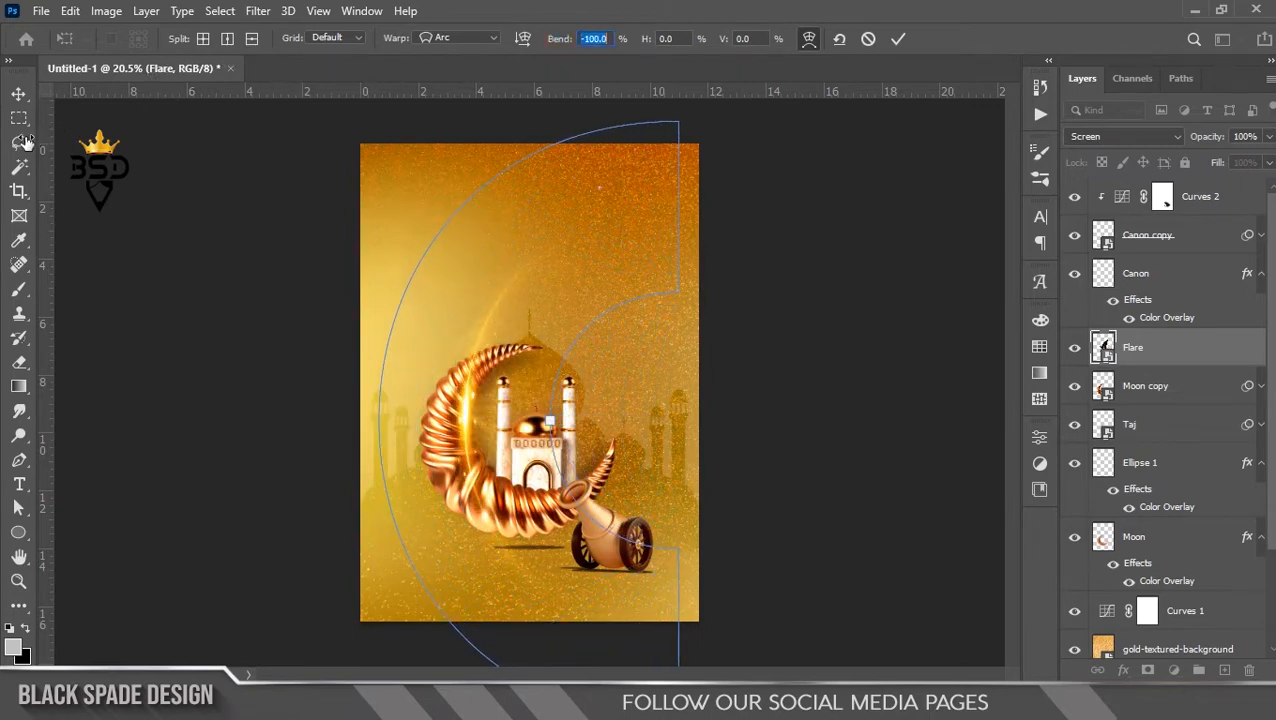
click(897, 40)
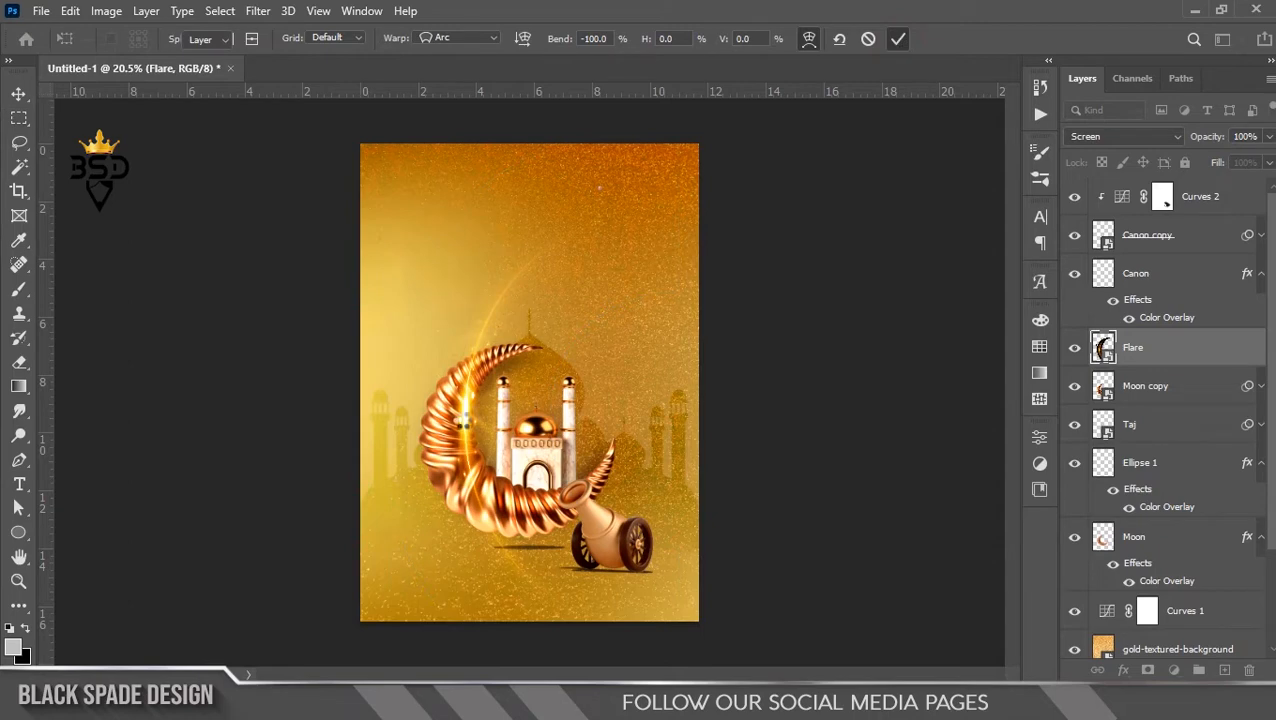
Move the arced flare onto the crescent's inner edge and scale it down to about 119%.
scroll(468, 427, up, 4)
drag(468, 439, 463, 416)
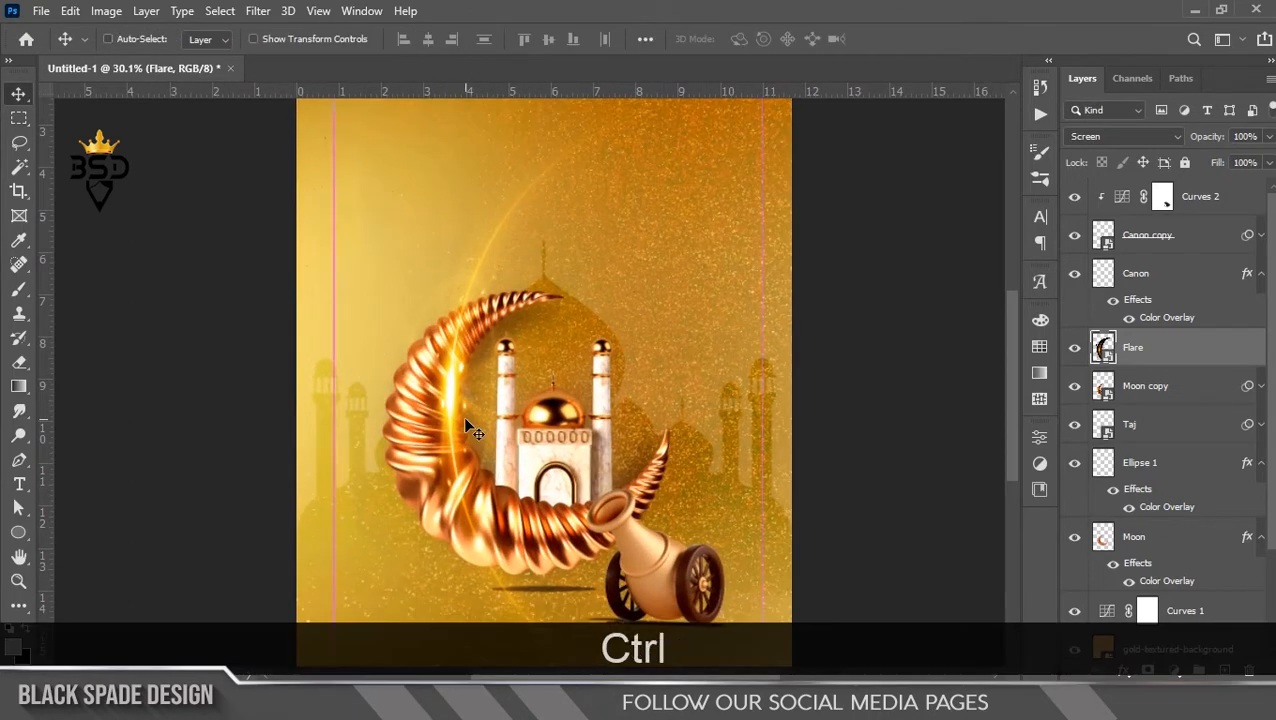
key(ctrl+t)
scroll(478, 415, down, 2)
drag(679, 148, 598, 275)
scroll(481, 459, up, 2)
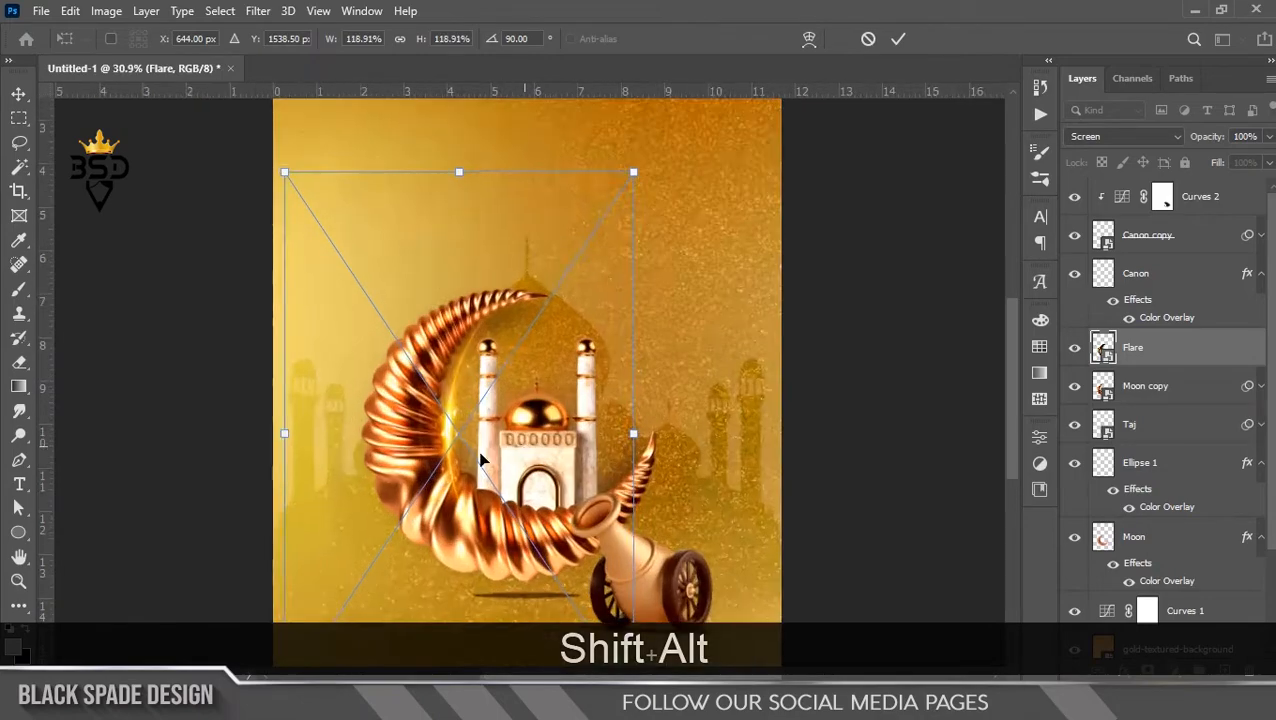
Rotate the flare to about 73.4° and narrow its width to about 85% so it follows the crescent's inner curve.
scroll(481, 459, up, 1)
drag(750, 458, 764, 371)
scroll(764, 382, down, 1)
drag(421, 156, 448, 218)
scroll(500, 447, up, 1)
scroll(500, 447, up, 3)
drag(498, 447, 502, 458)
key(Return)
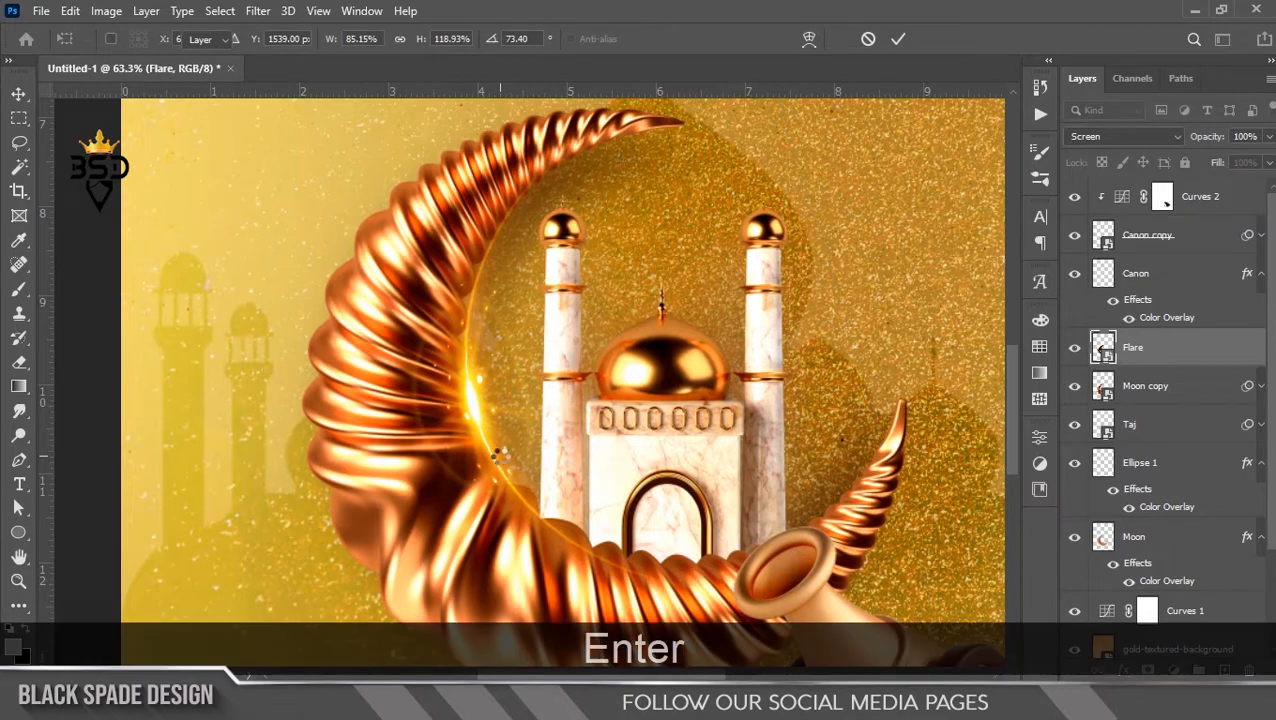
scroll(486, 424, down, 1)
scroll(484, 416, down, 4)
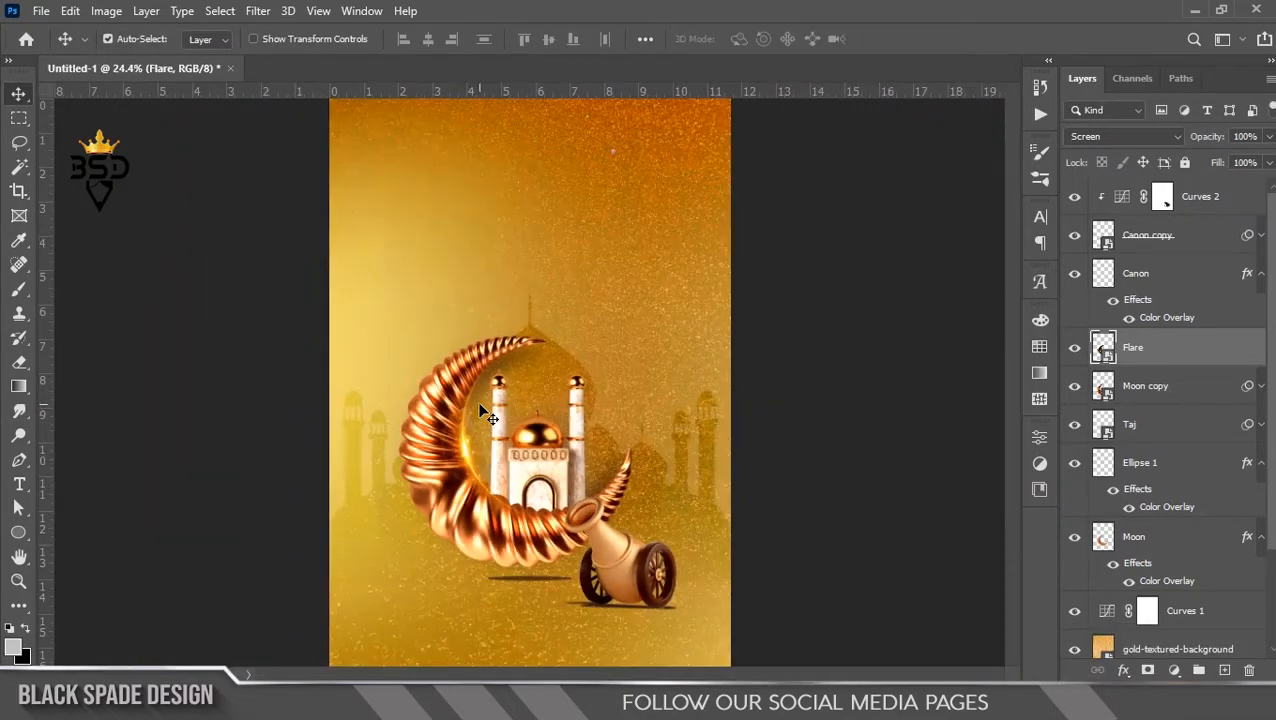
scroll(466, 433, up, 2)
drag(466, 433, 472, 478)
scroll(481, 491, down, 2)
Add the text "Eid" near the poster's upper edge on a new layer above Curves 2 and size it to 216 pt.
click(1210, 196)
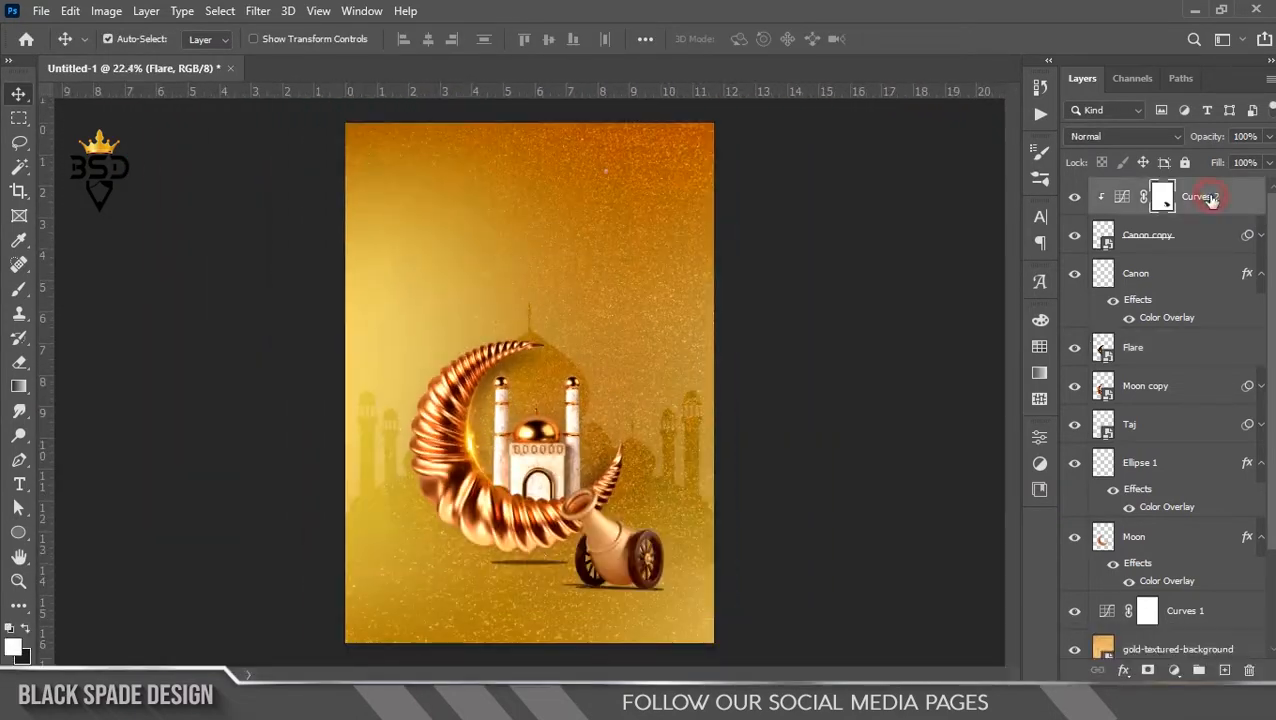
scroll(632, 157, up, 2)
drag(552, 159, 597, 243)
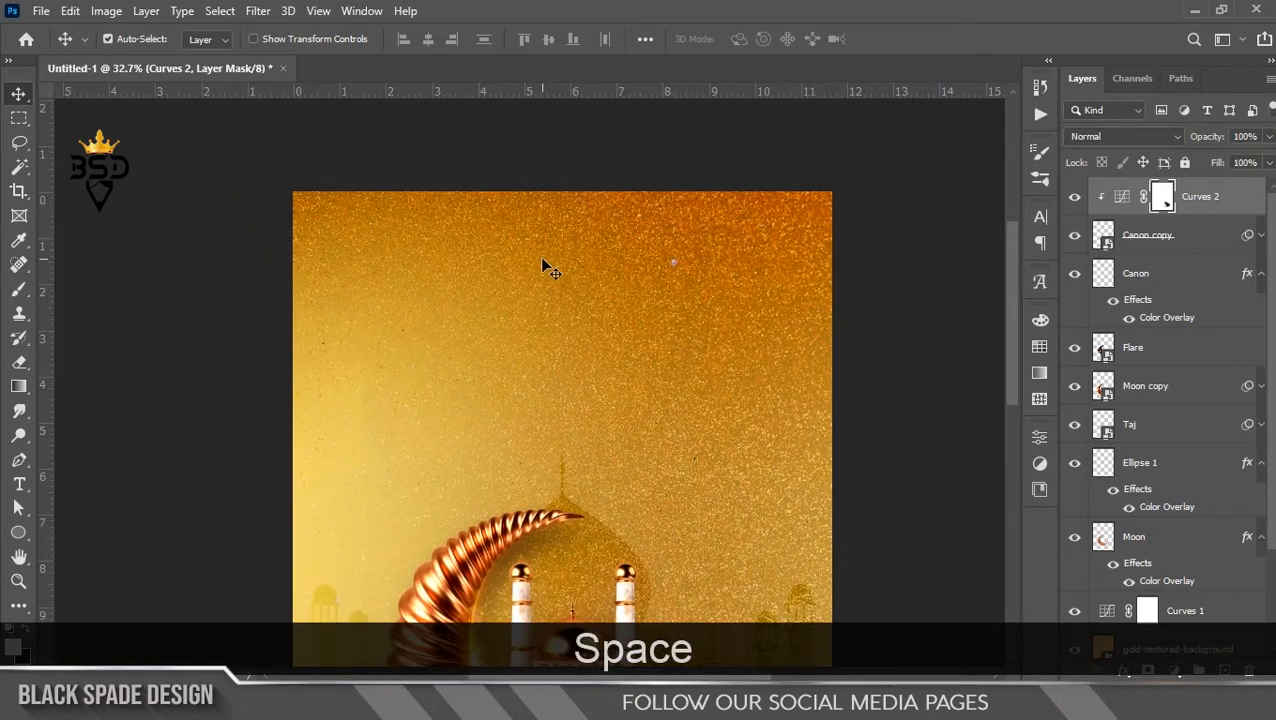
key(t)
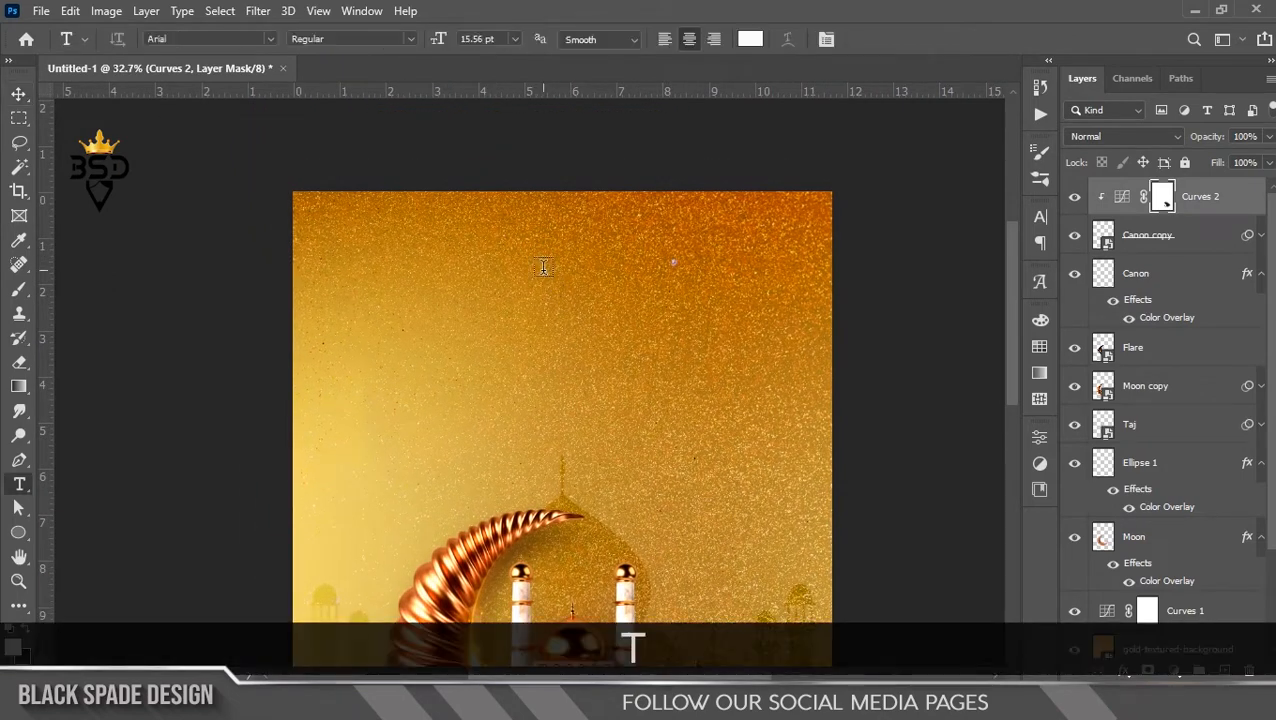
click(543, 267)
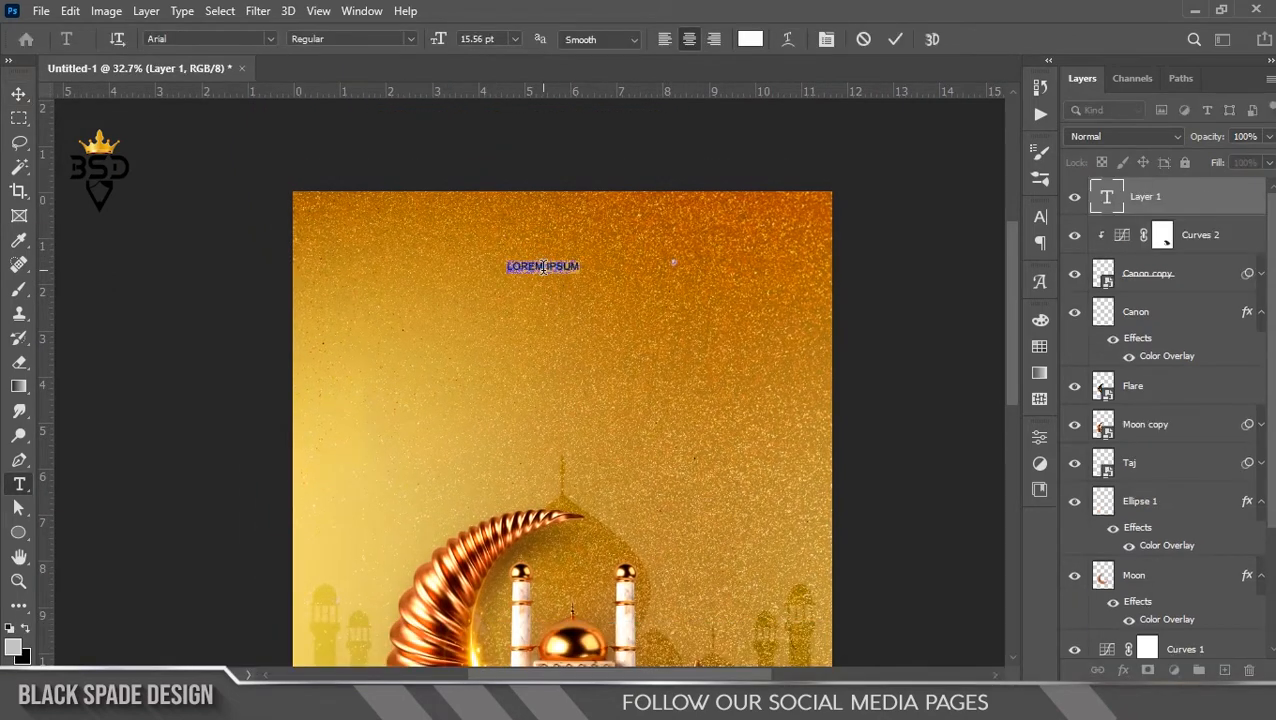
key(shift+e)
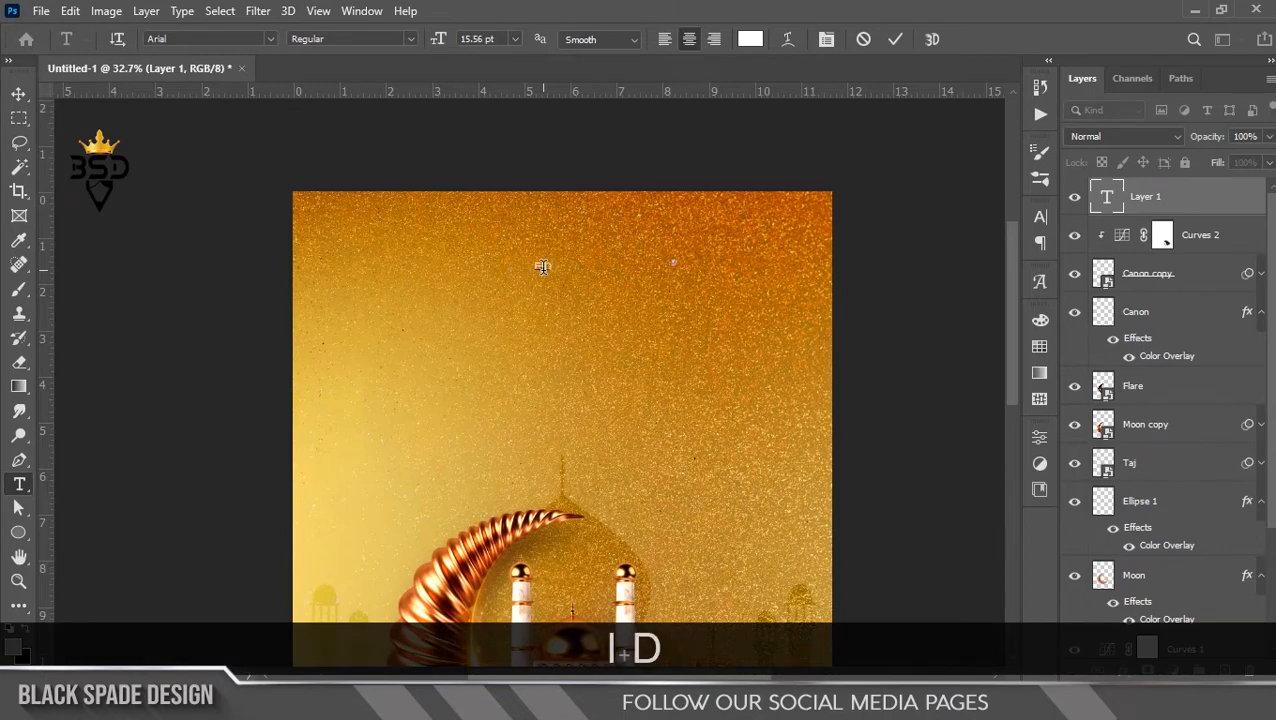
key(ctrl+a)
drag(437, 36, 630, 39)
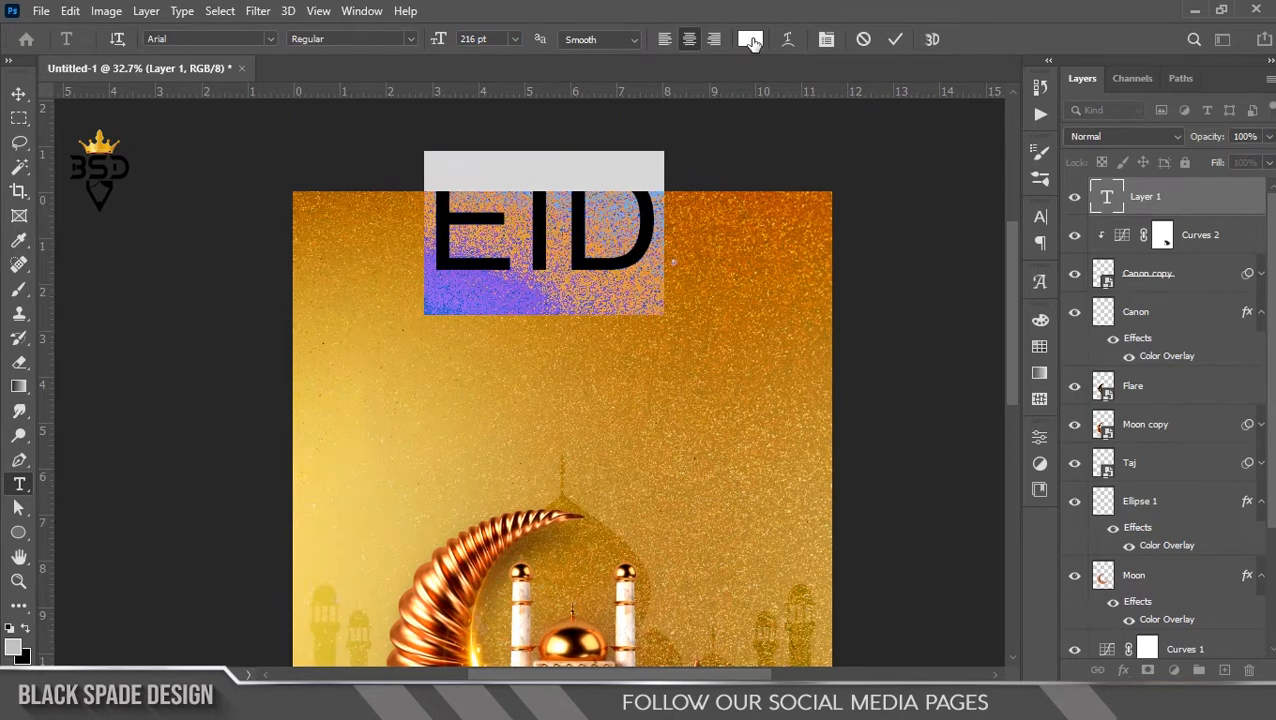
Colour the Eid text dark brown #220000 and move it down fully inside the poster.
click(752, 38)
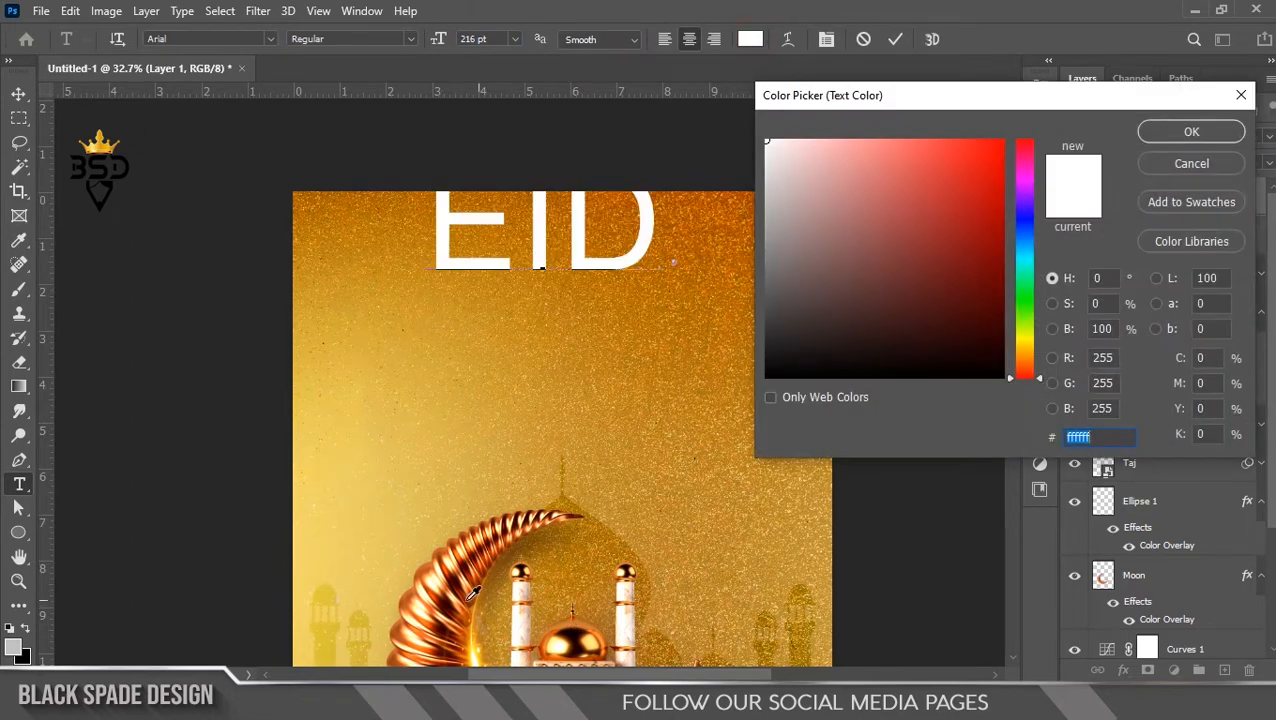
text(220000)
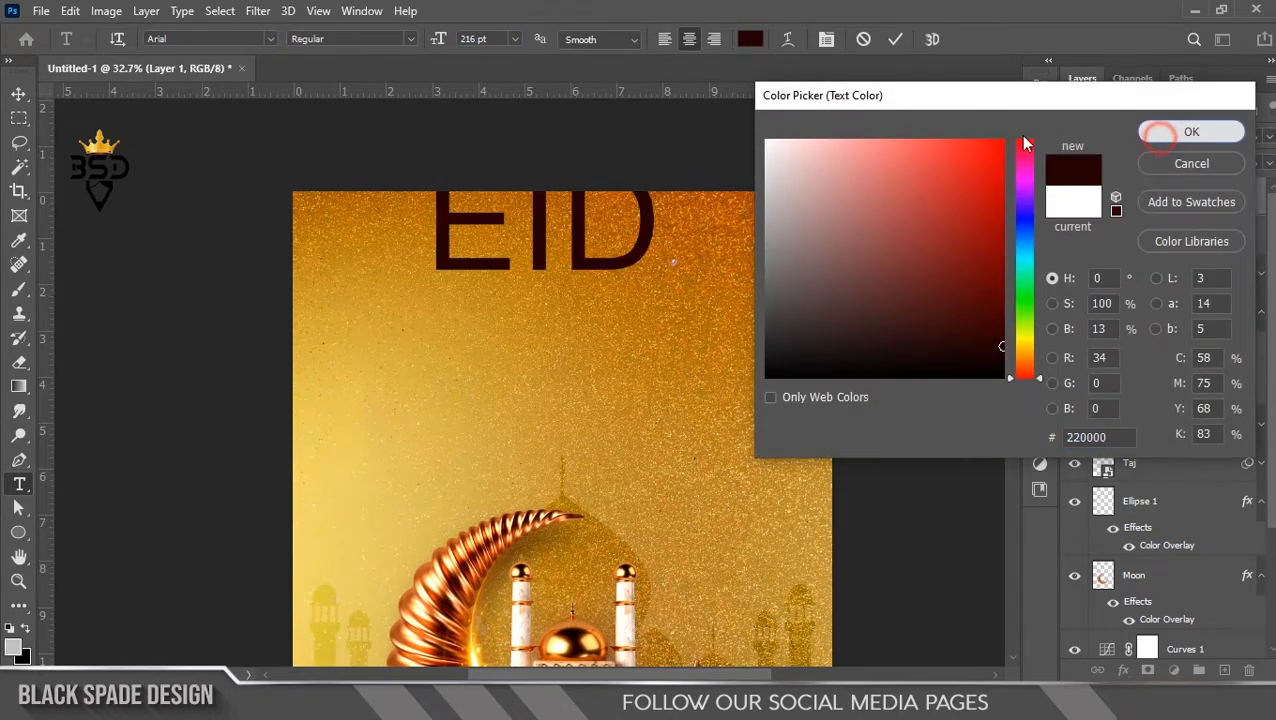
click(1191, 131)
click(895, 39)
key(v)
drag(588, 221, 598, 281)
Turn off All Caps for the Eid text, change its font to De Bambeet and retype it as "EID".
double_click(1107, 196)
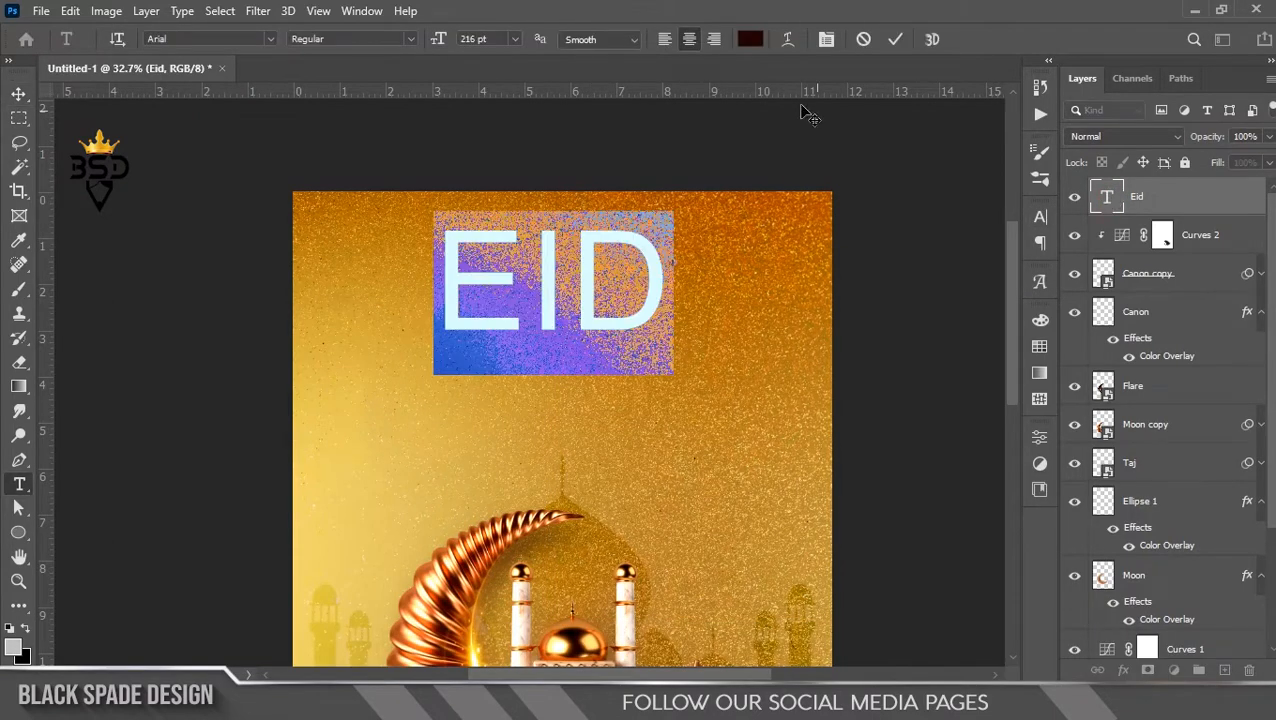
click(827, 40)
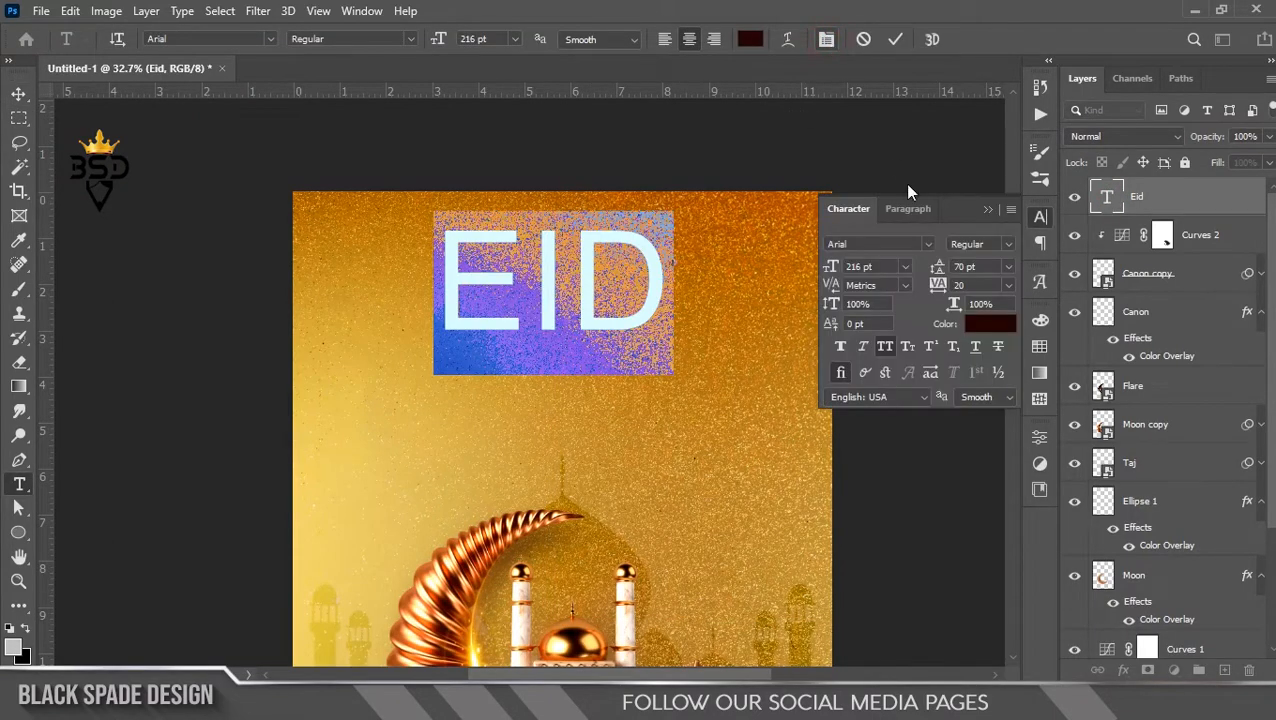
click(887, 346)
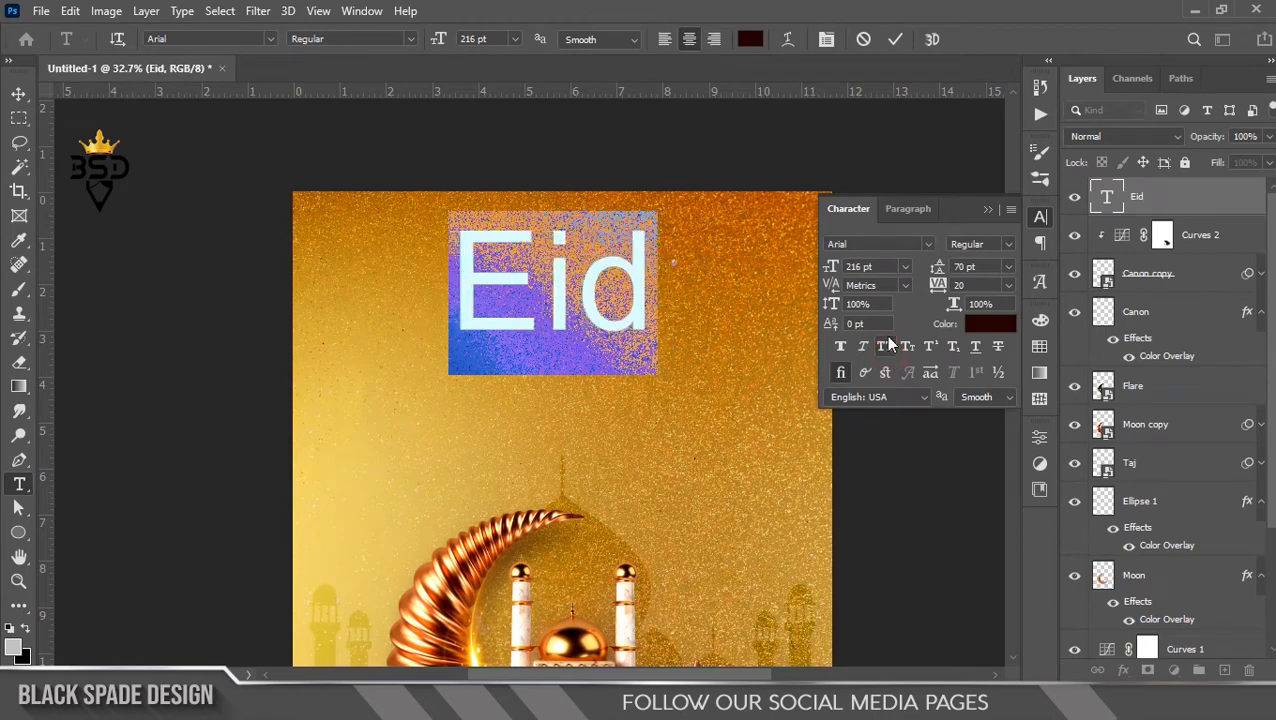
click(924, 245)
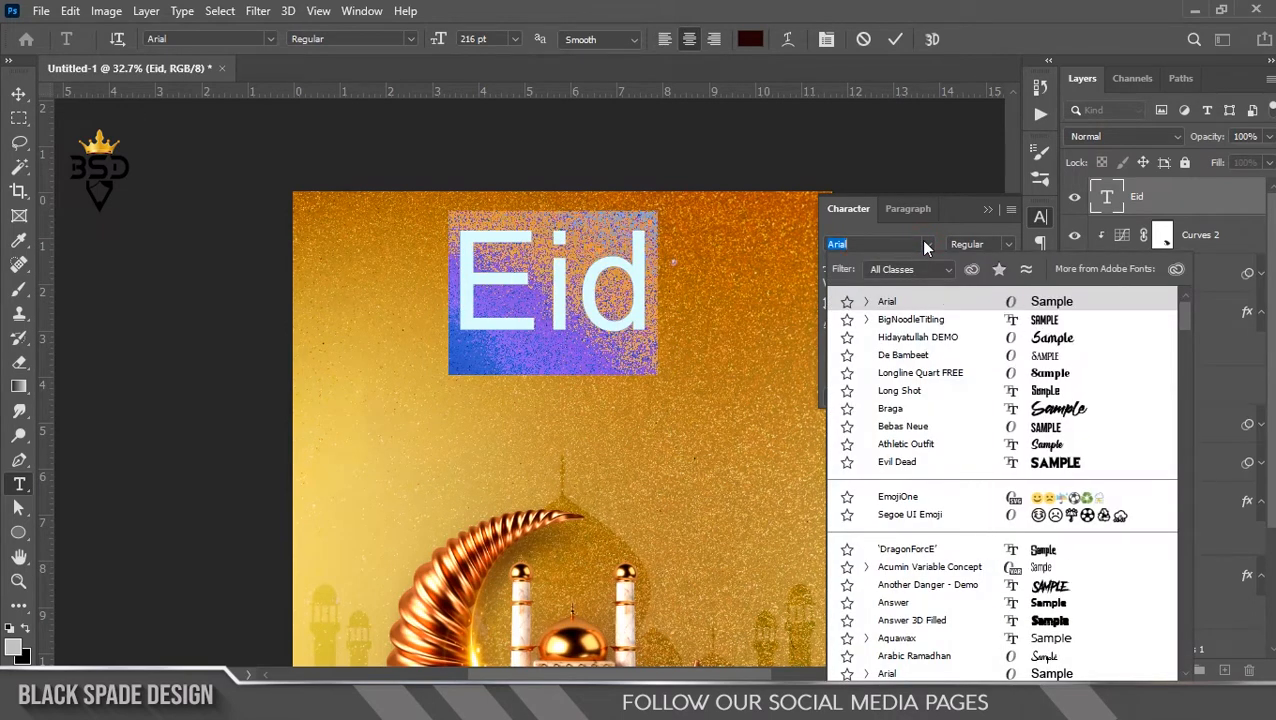
click(1050, 358)
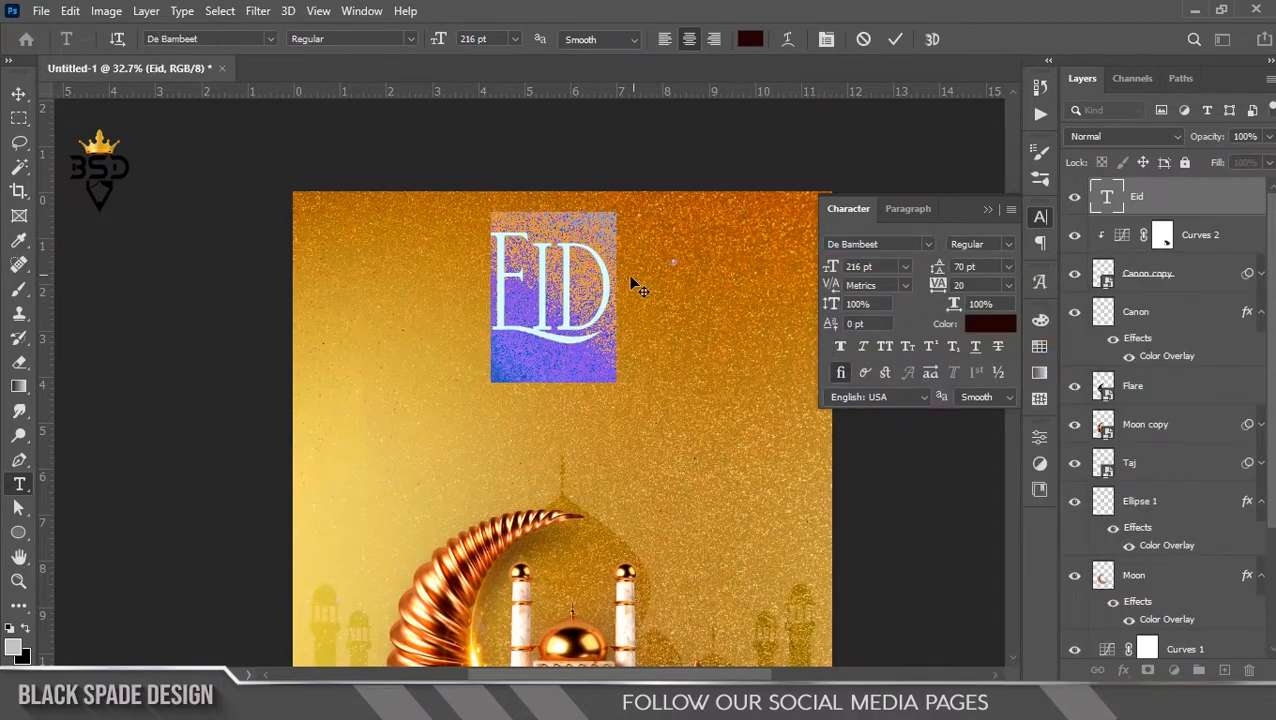
text(EID)
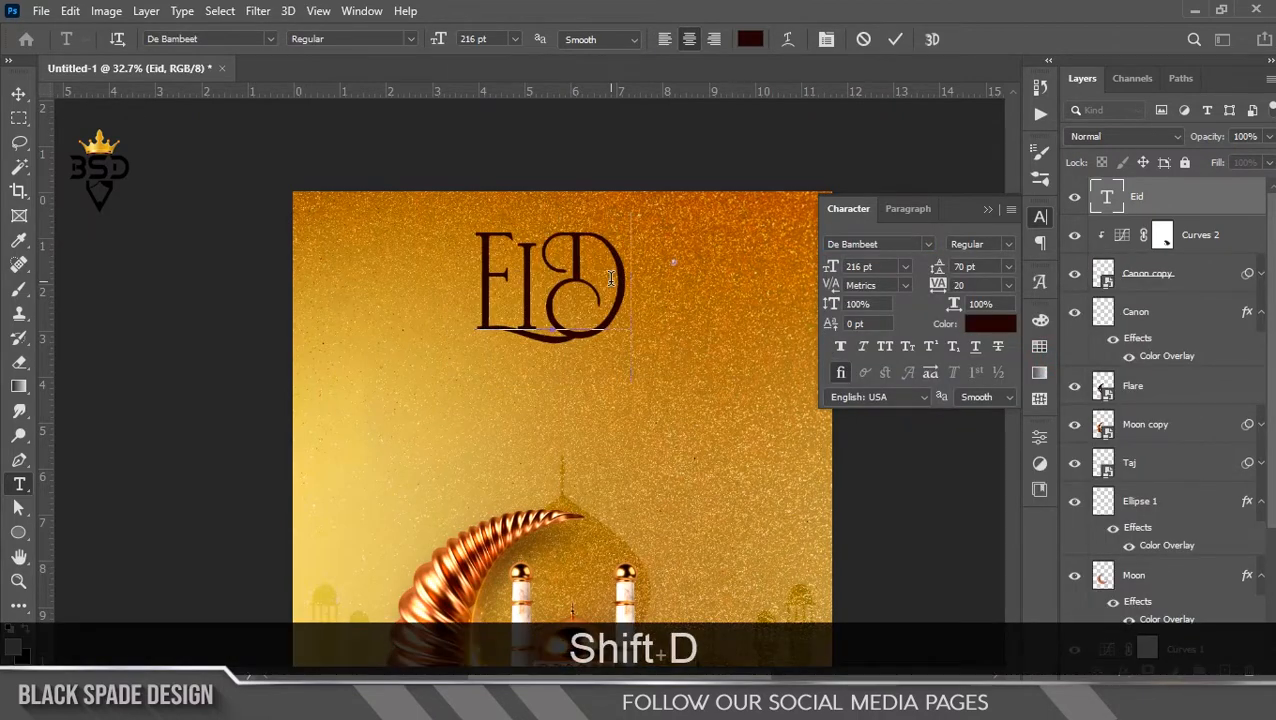
Enlarge the EID title to 263 pt and duplicate it slightly below the original.
click(894, 41)
key(v)
scroll(594, 248, up, 2)
drag(592, 242, 590, 363)
scroll(591, 272, up, 3)
key(space)
Replace the duplicated title's text with "MUBARAK".
double_click(1107, 198)
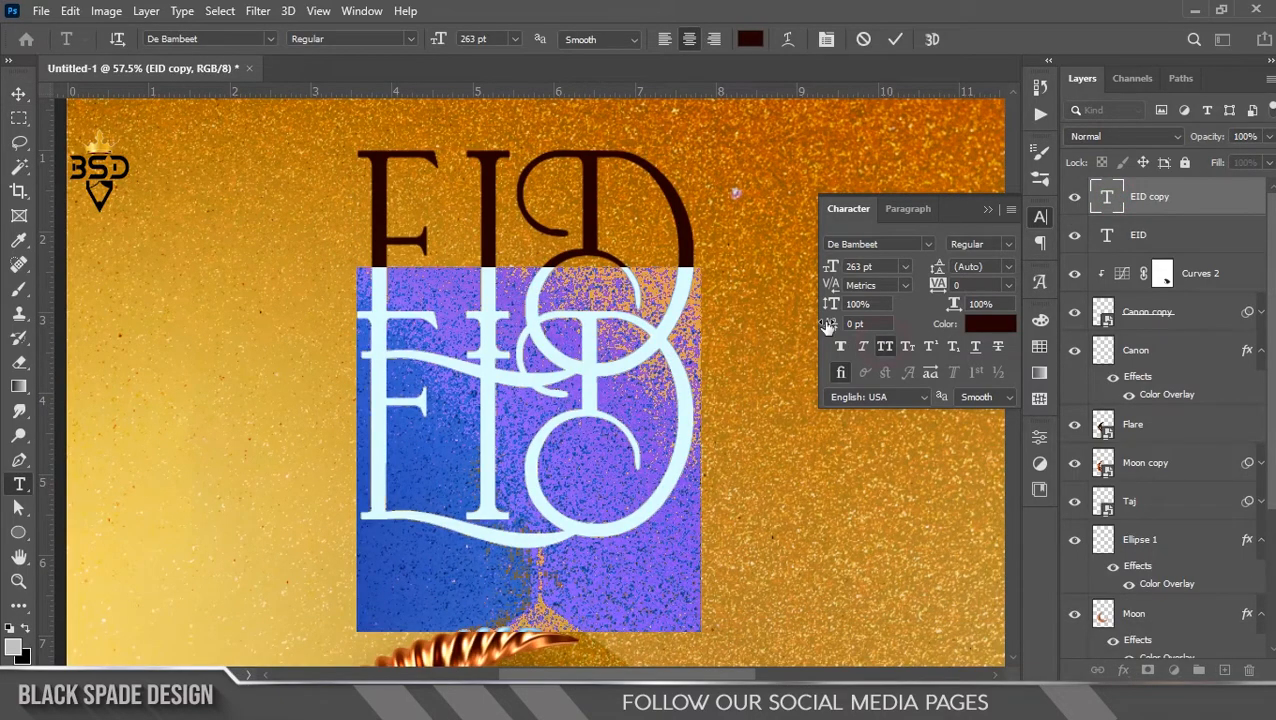
text(MU)
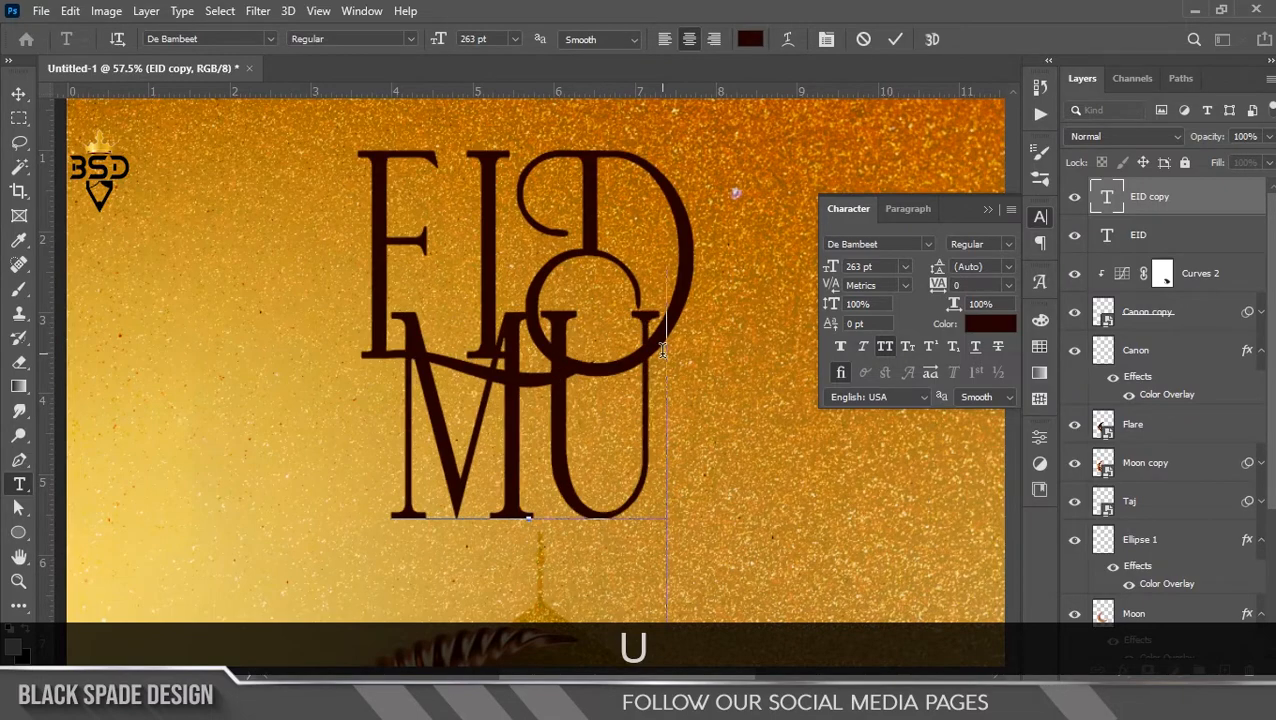
text(BARAK)
Set the MUBARAK text in BigNoodleTitling at 112 pt.
key(ctrl+a)
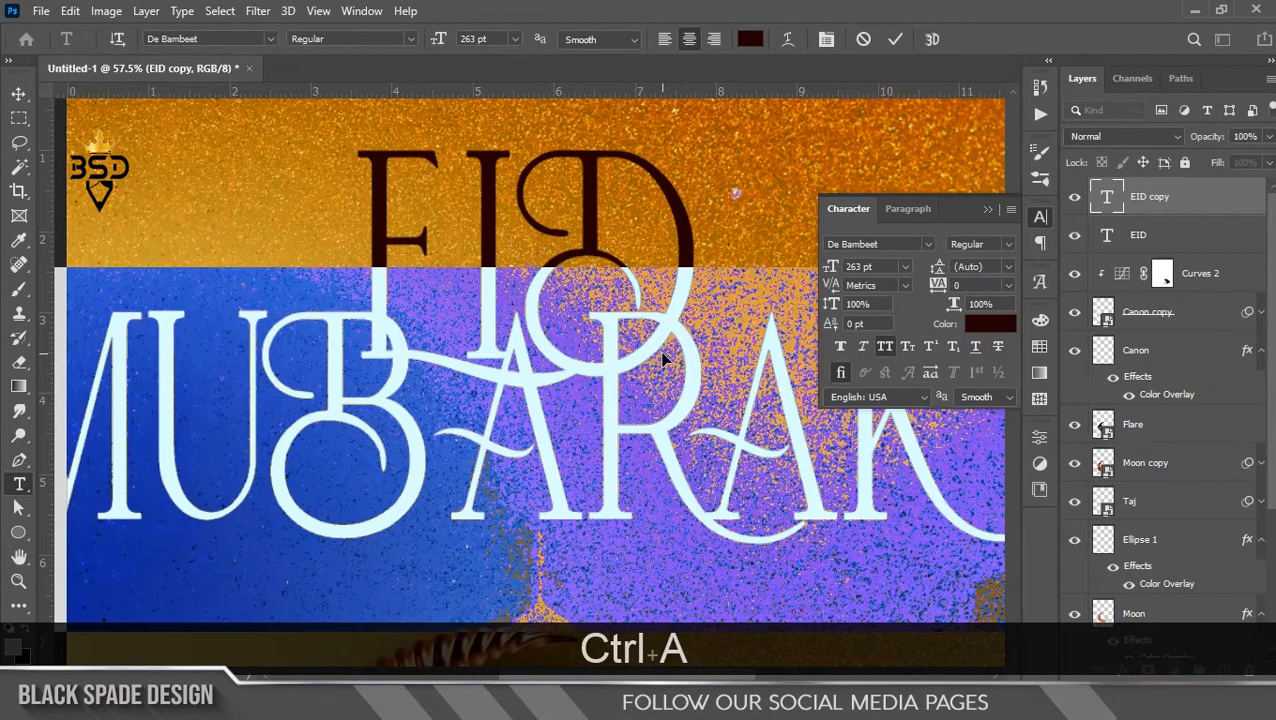
click(928, 244)
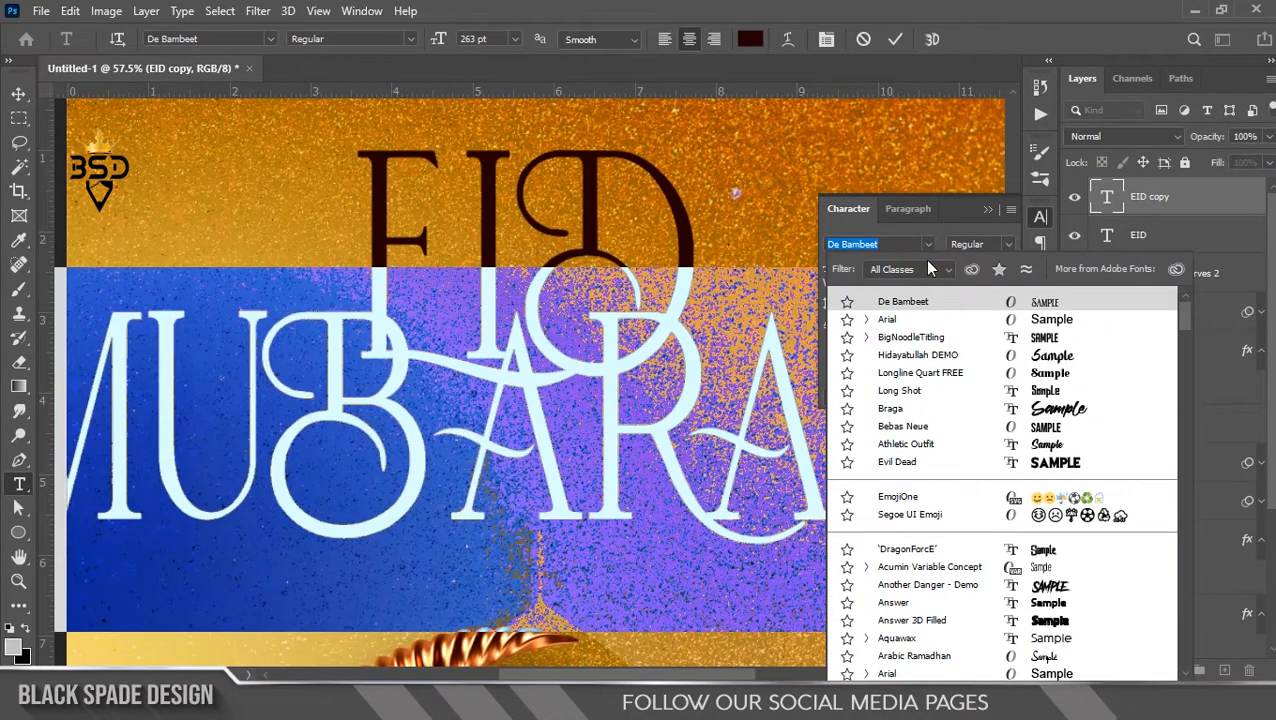
click(930, 340)
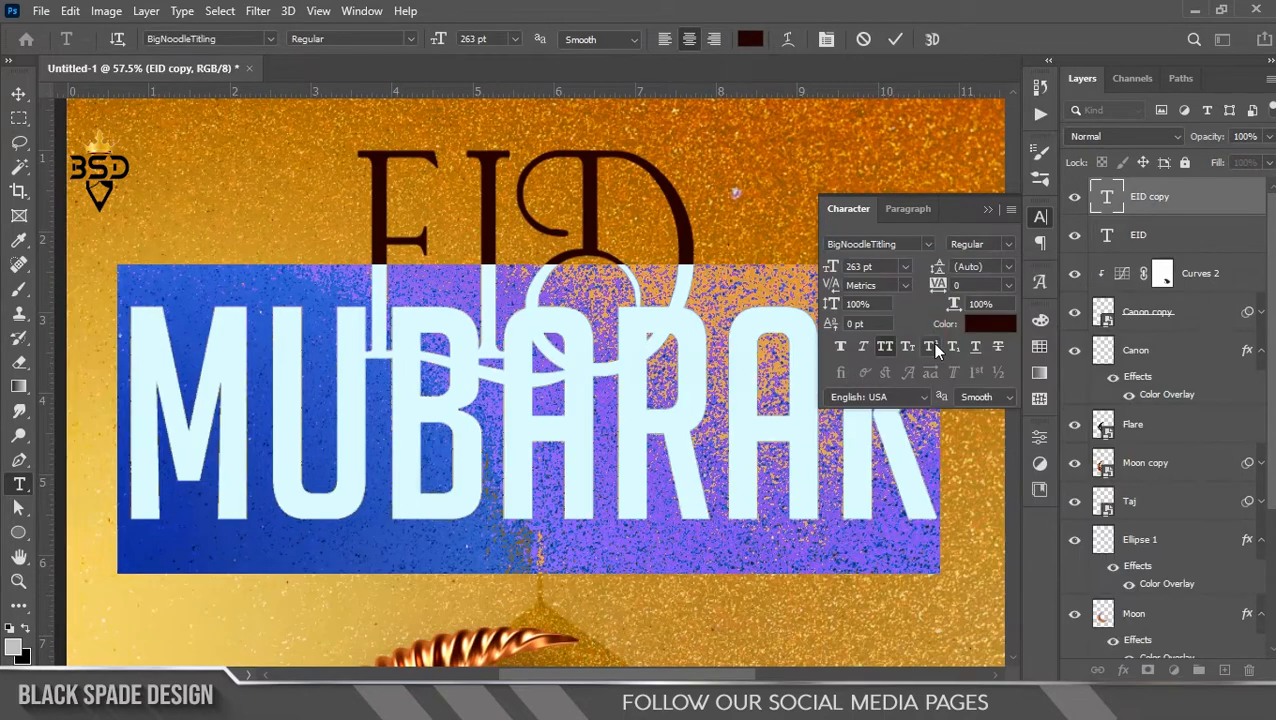
drag(829, 270, 688, 287)
click(893, 39)
key(v)
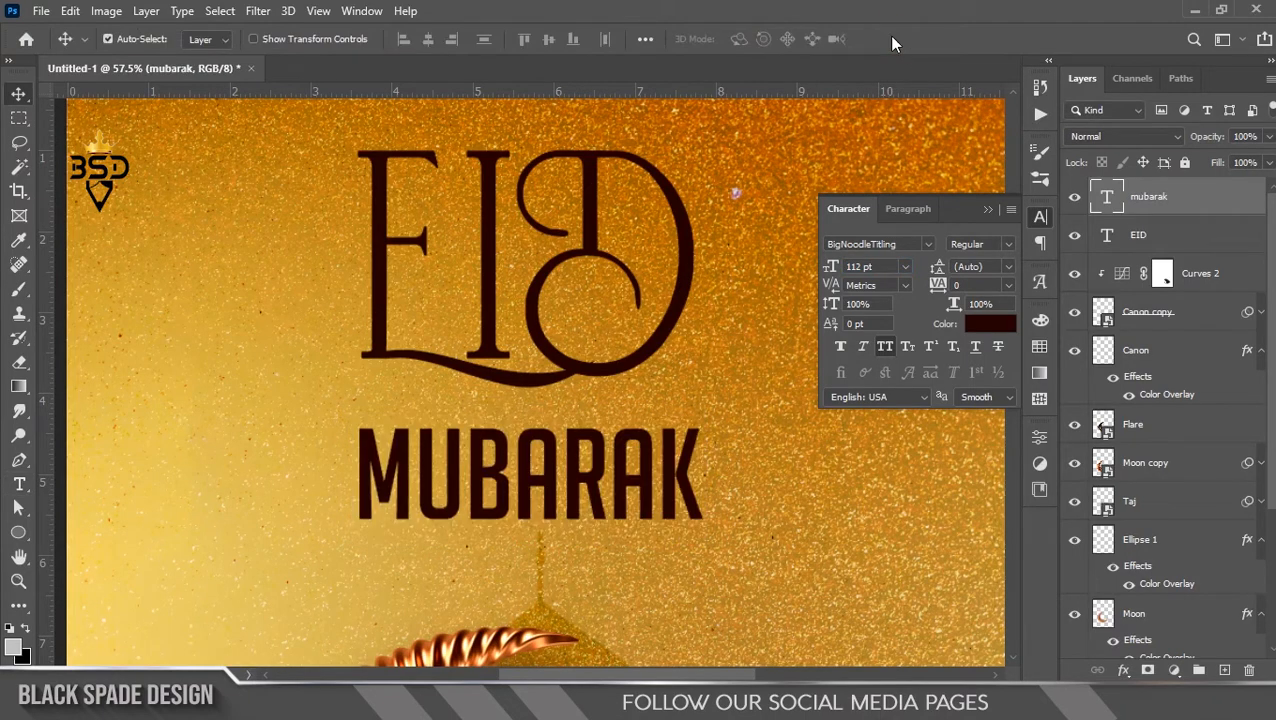
Move MUBARAK up directly beneath the swash of the EID title.
scroll(655, 488, up, 2)
drag(652, 486, 652, 438)
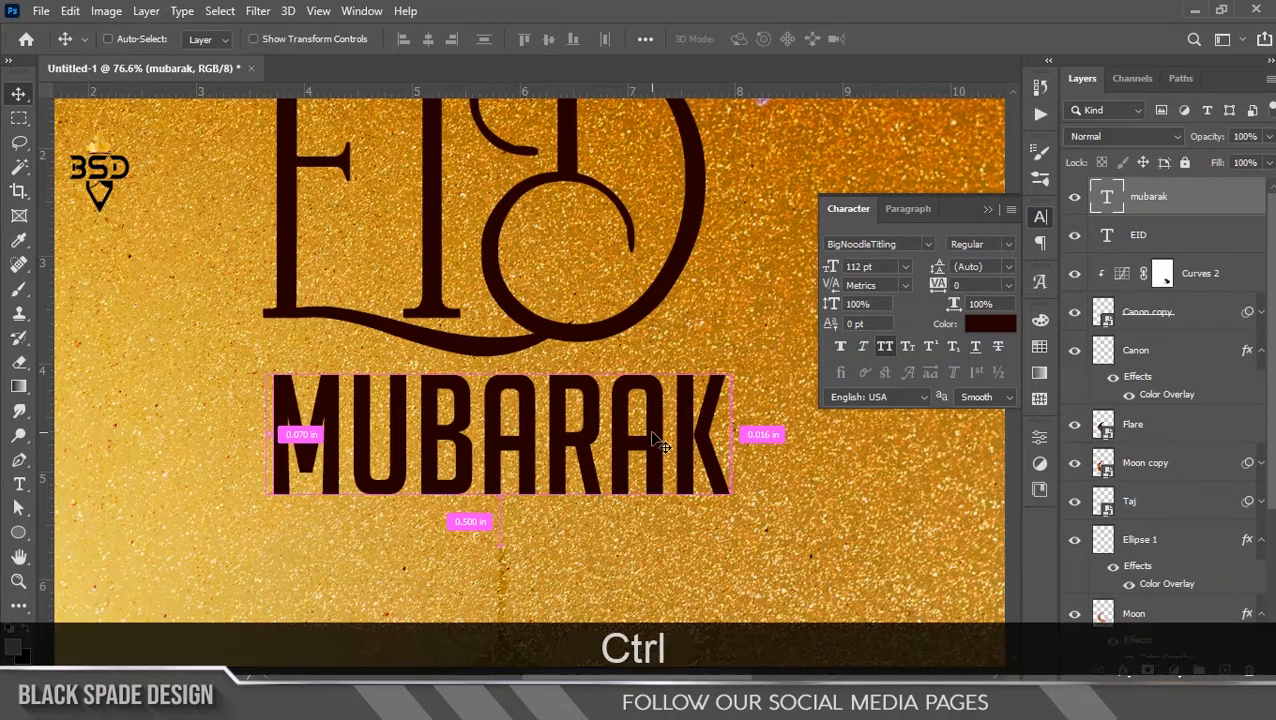
key(ctrl+t)
click(929, 39)
scroll(530, 360, down, 4)
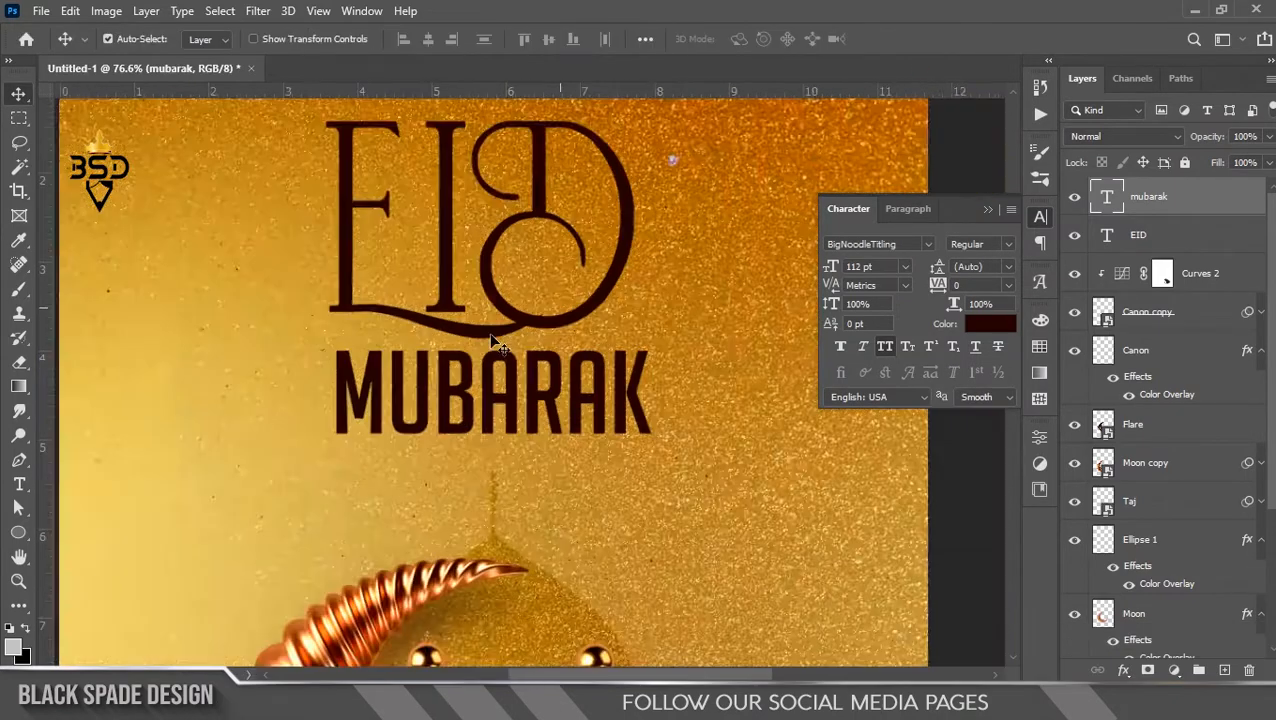
scroll(530, 360, up, 1)
key(space)
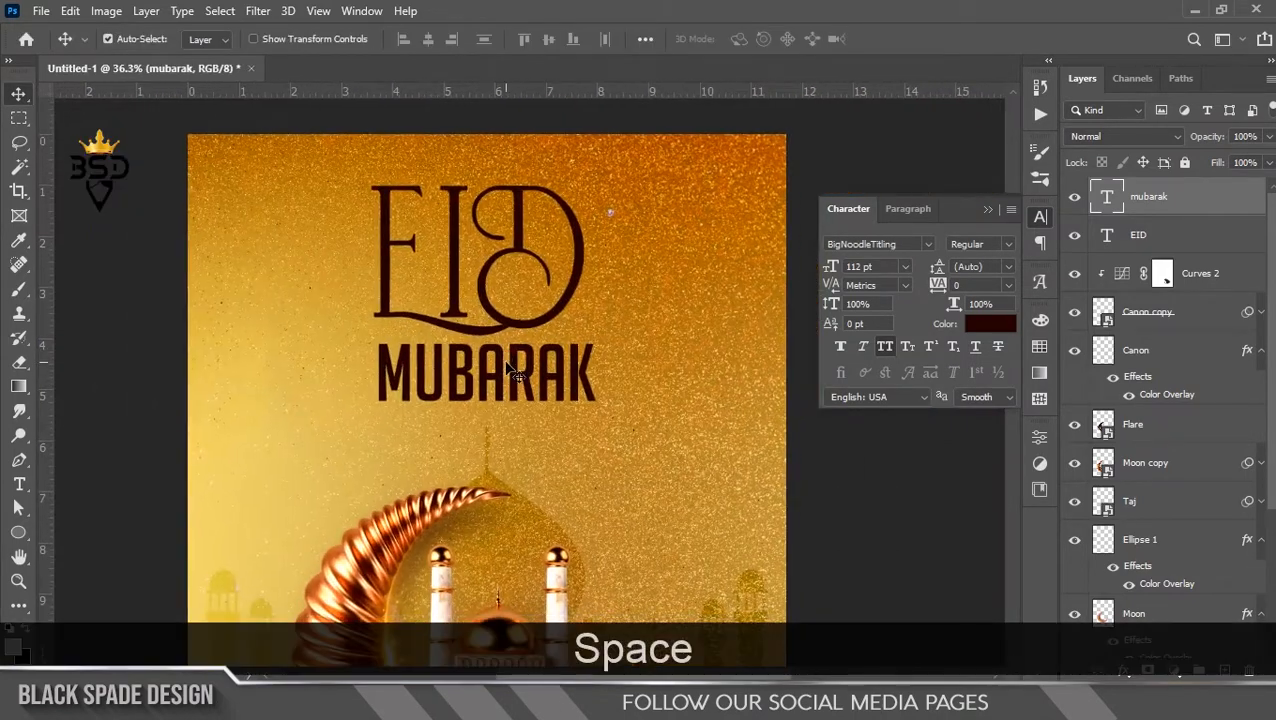
click(987, 209)
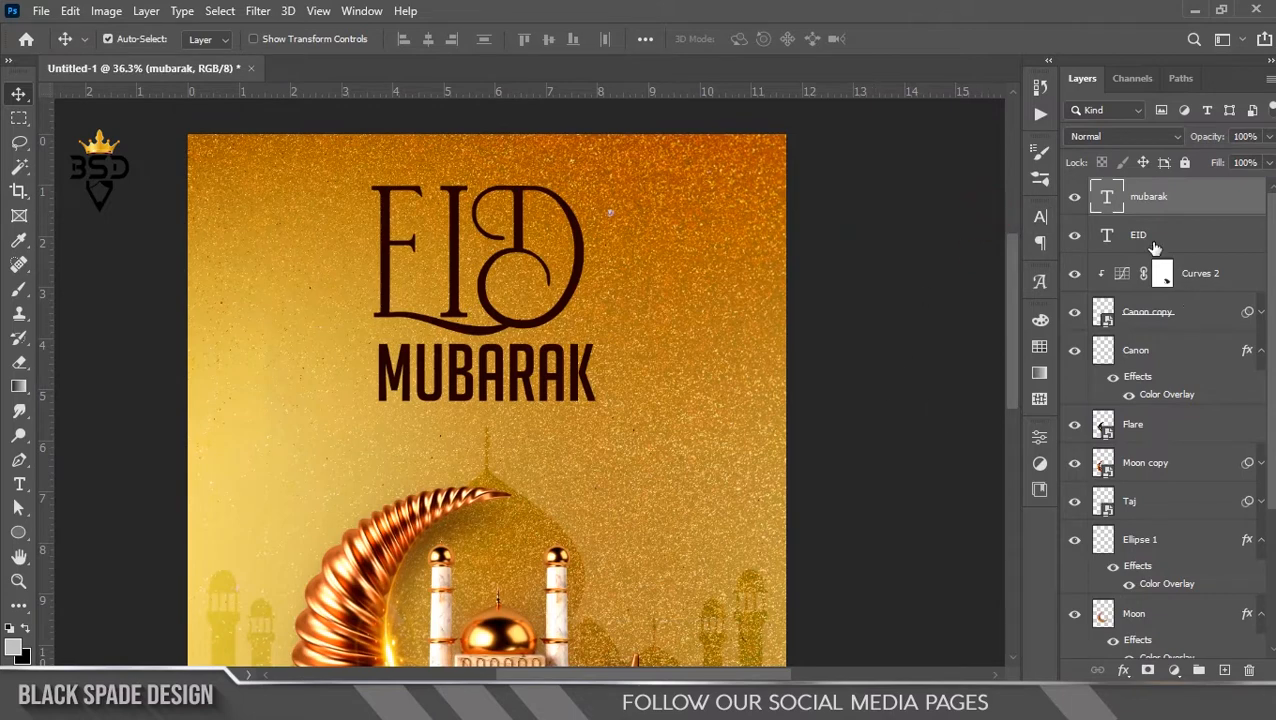
Scale the EID and MUBARAK text layers together to about 104%.
ctrl+click(1156, 245)
key(ctrl+t)
drag(597, 182, 600, 181)
key(Return)
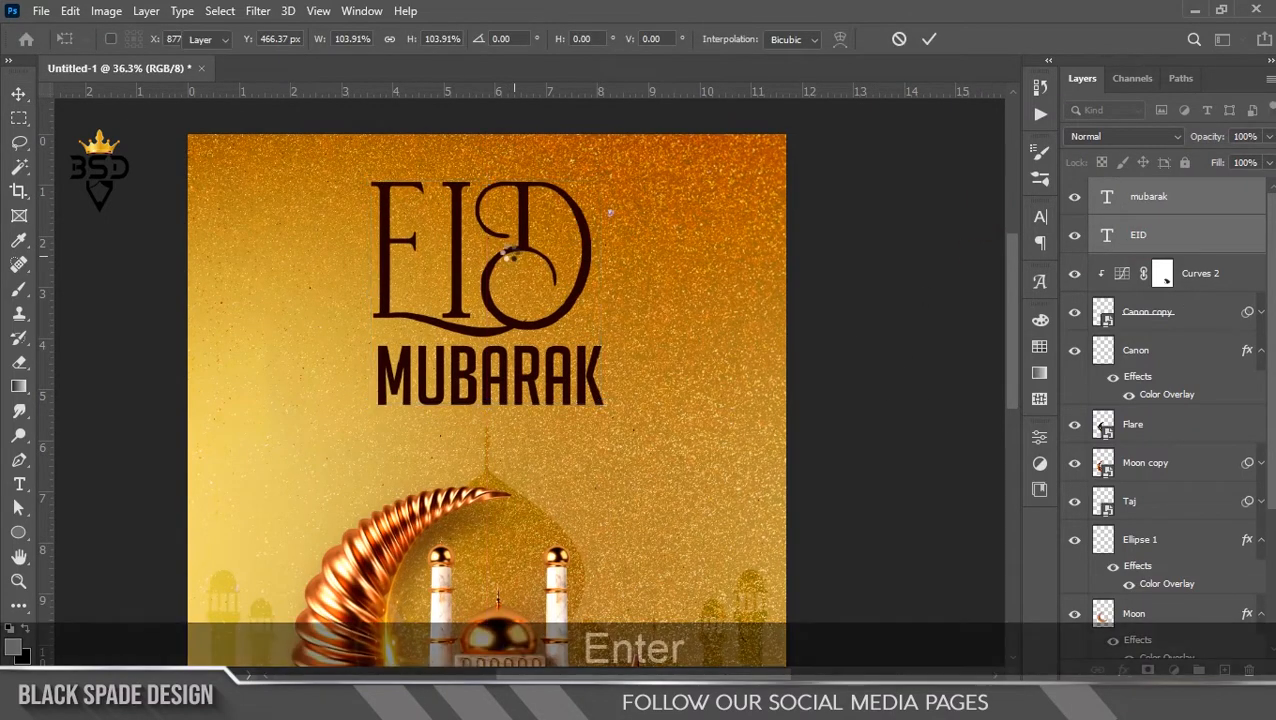
Duplicate the gold-textured-background layer and place the copy between the MUBARAK and EID text layers.
scroll(1165, 420, down, 5)
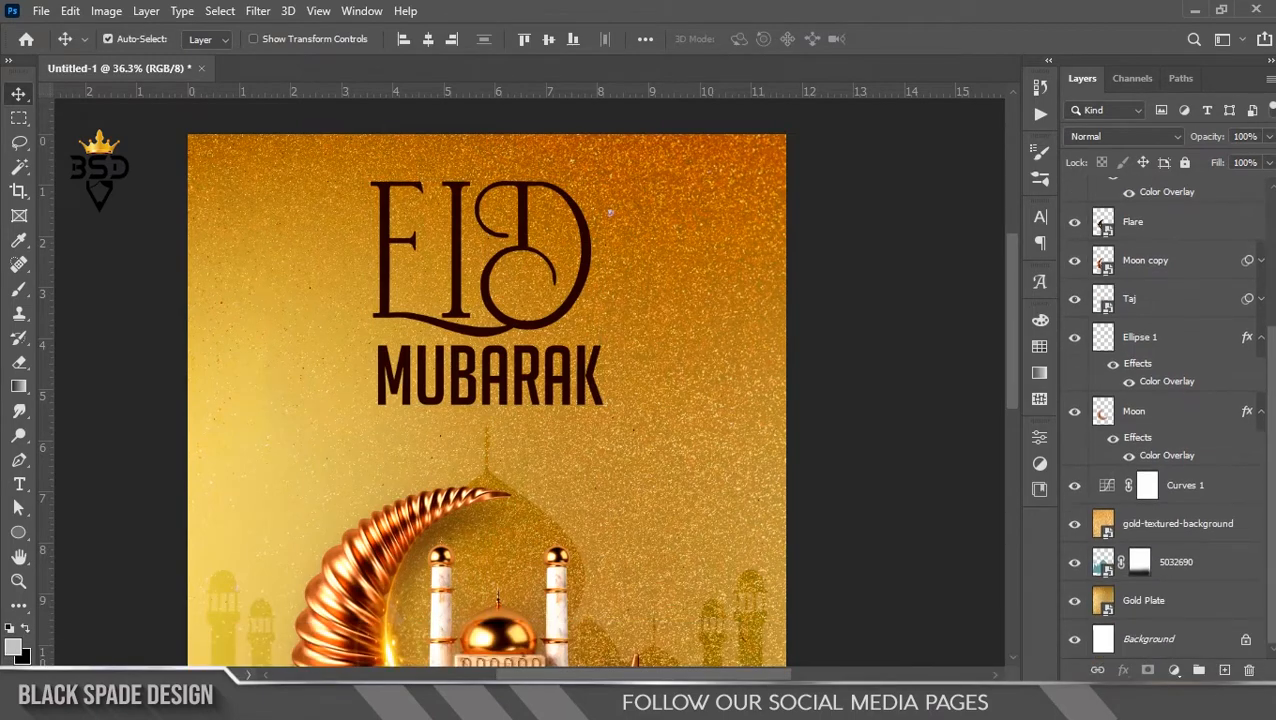
click(1172, 536)
drag(1172, 530, 1150, 222)
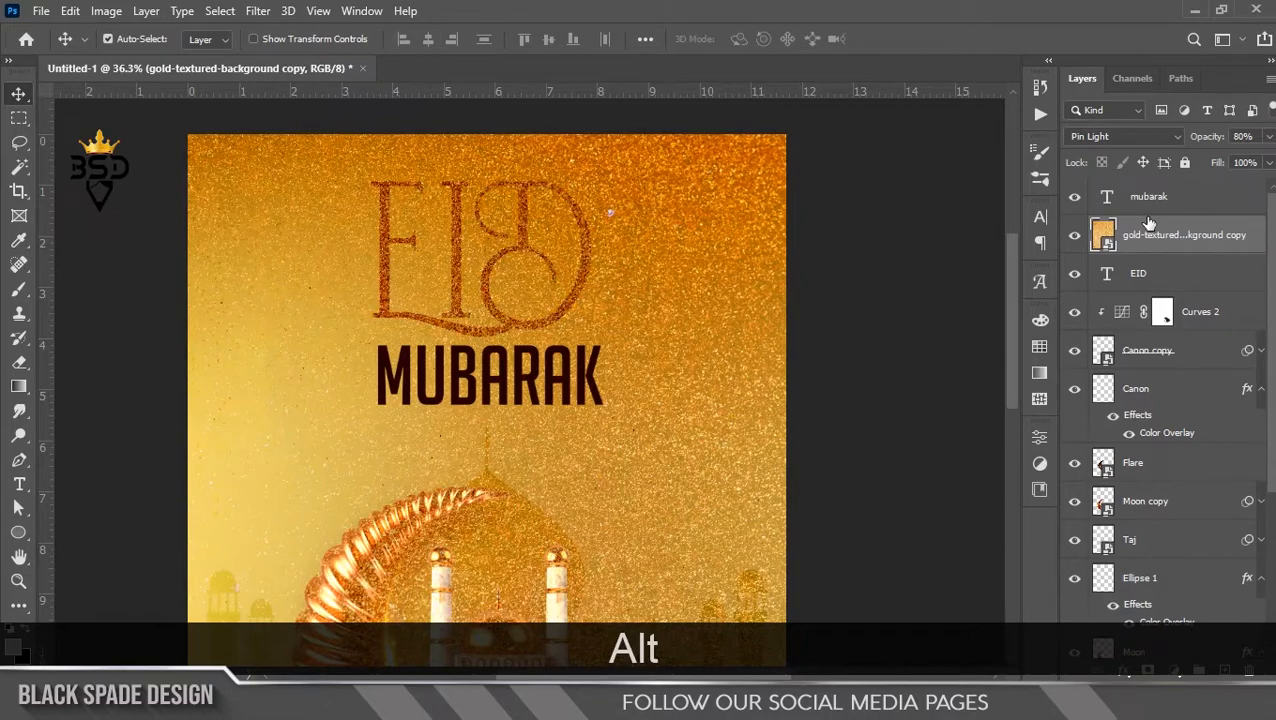
Clip the gold-textured-background copy to the EID text layer and set its opacity to 50%.
right_click(1161, 254)
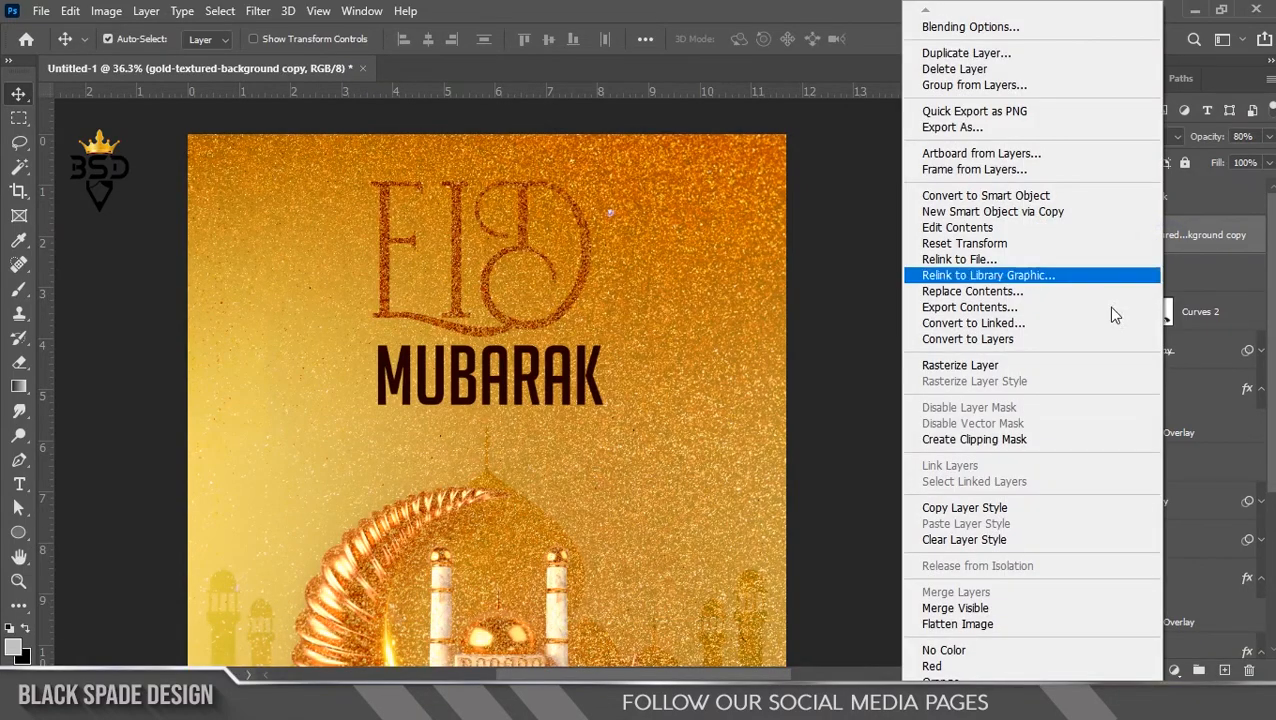
click(1020, 440)
scroll(478, 265, up, 3)
mouse_move(1210, 136)
mouse_down()
mouse_move(1189, 136)
mouse_move(1197, 143)
mouse_up()
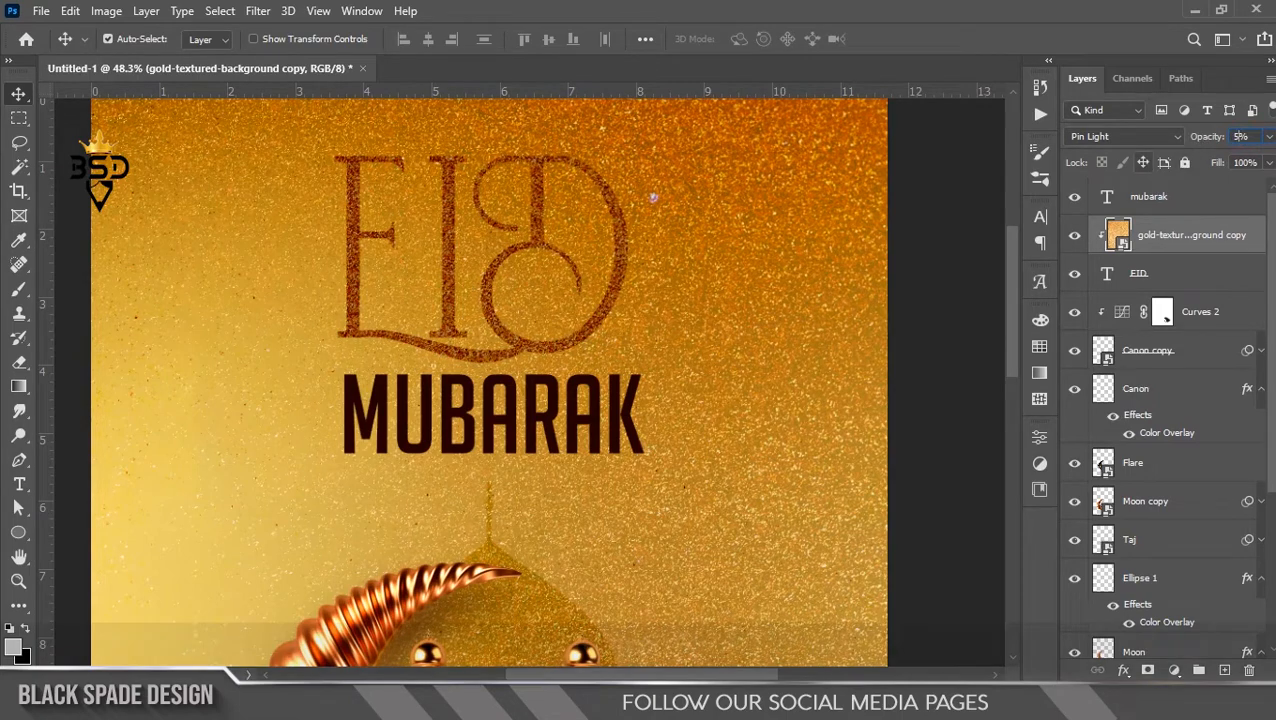
text(50)
Duplicate the clipped gold texture layer above the MUBARAK text and clip the copy to that text.
click(1145, 240)
drag(1168, 244, 1170, 200)
right_click(1178, 207)
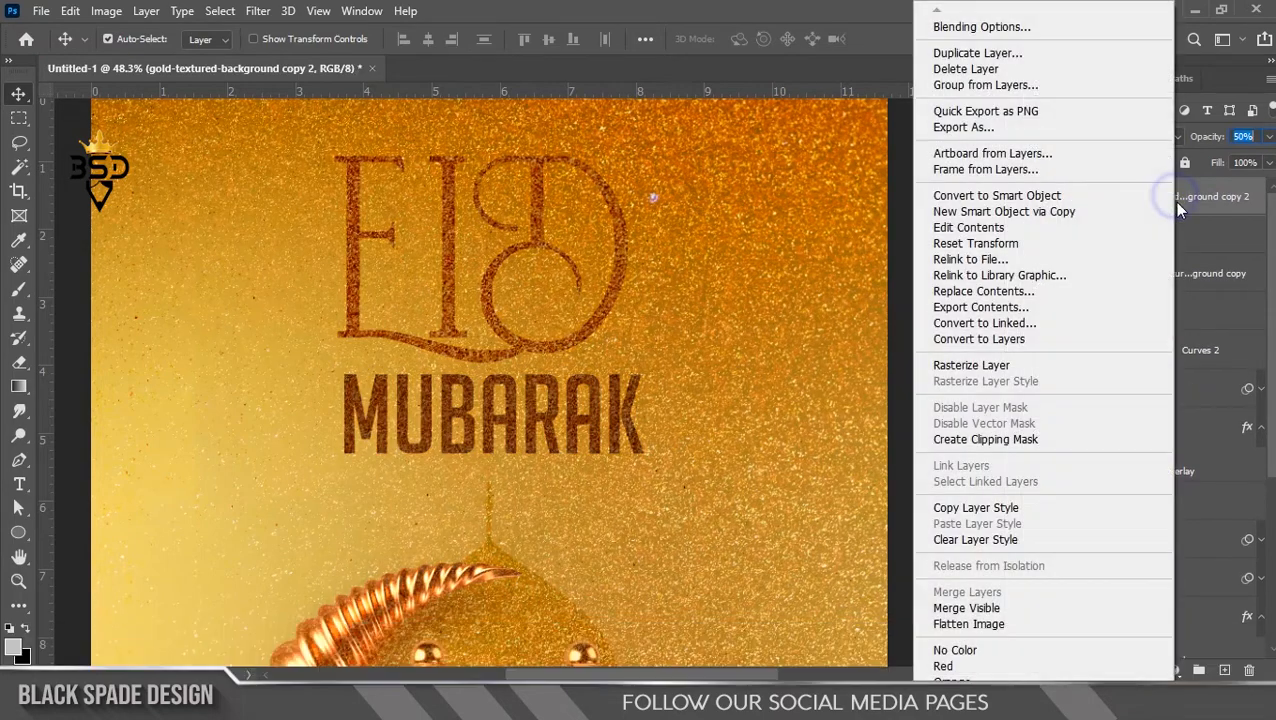
click(1008, 439)
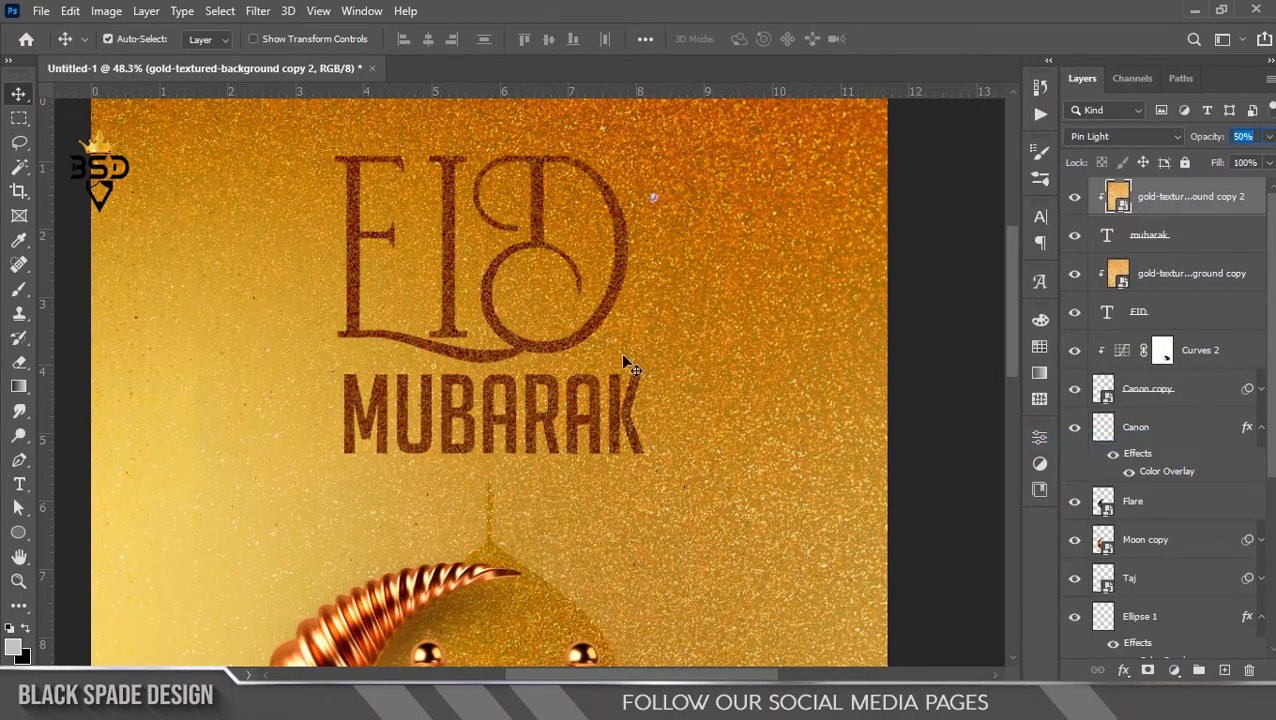
Shift the MUBARAK text slightly beneath the EID swash and narrow it to about 97% width to match the title.
click(1195, 229)
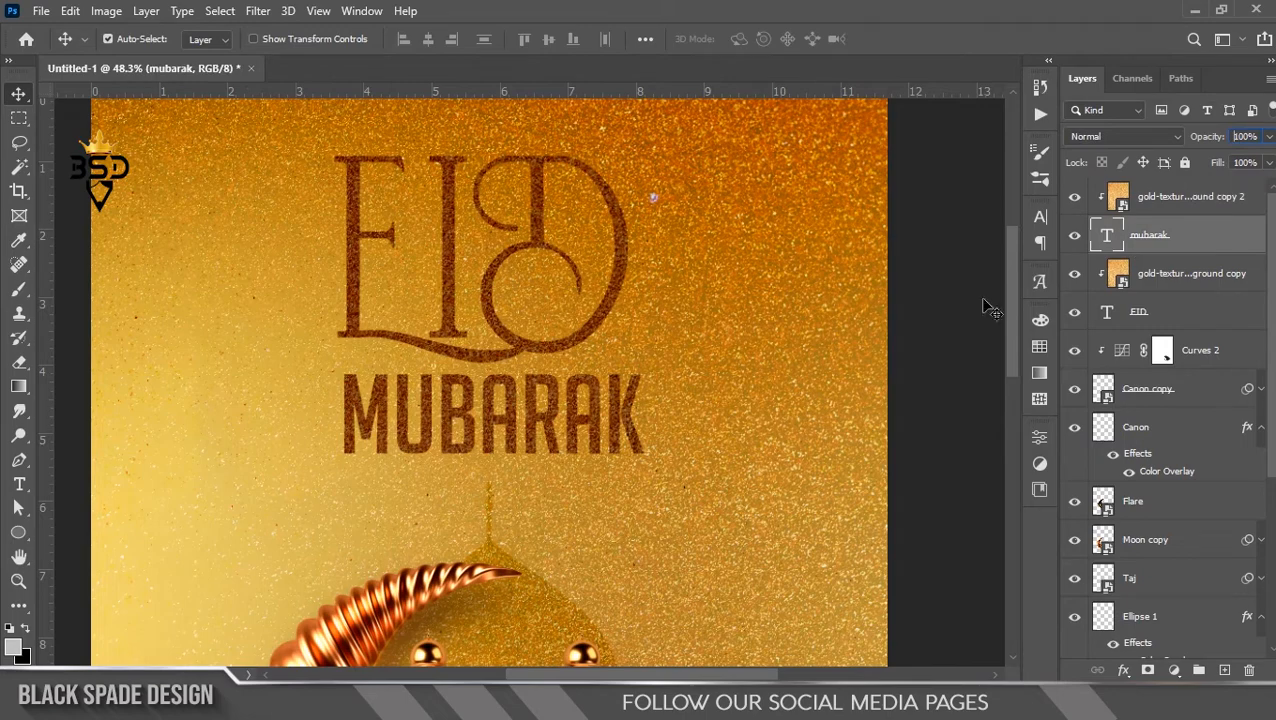
click(569, 420)
scroll(570, 421, up, 4)
click(1131, 249)
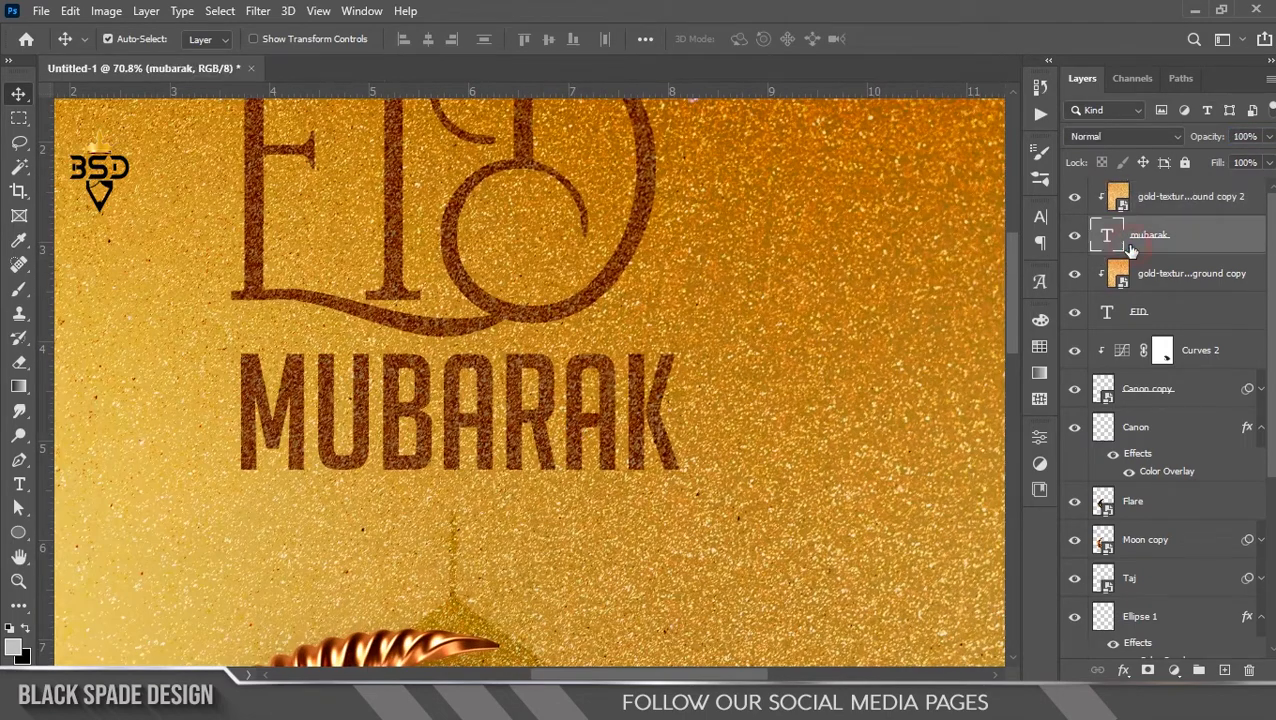
key(ctrl+t)
drag(305, 399, 304, 393)
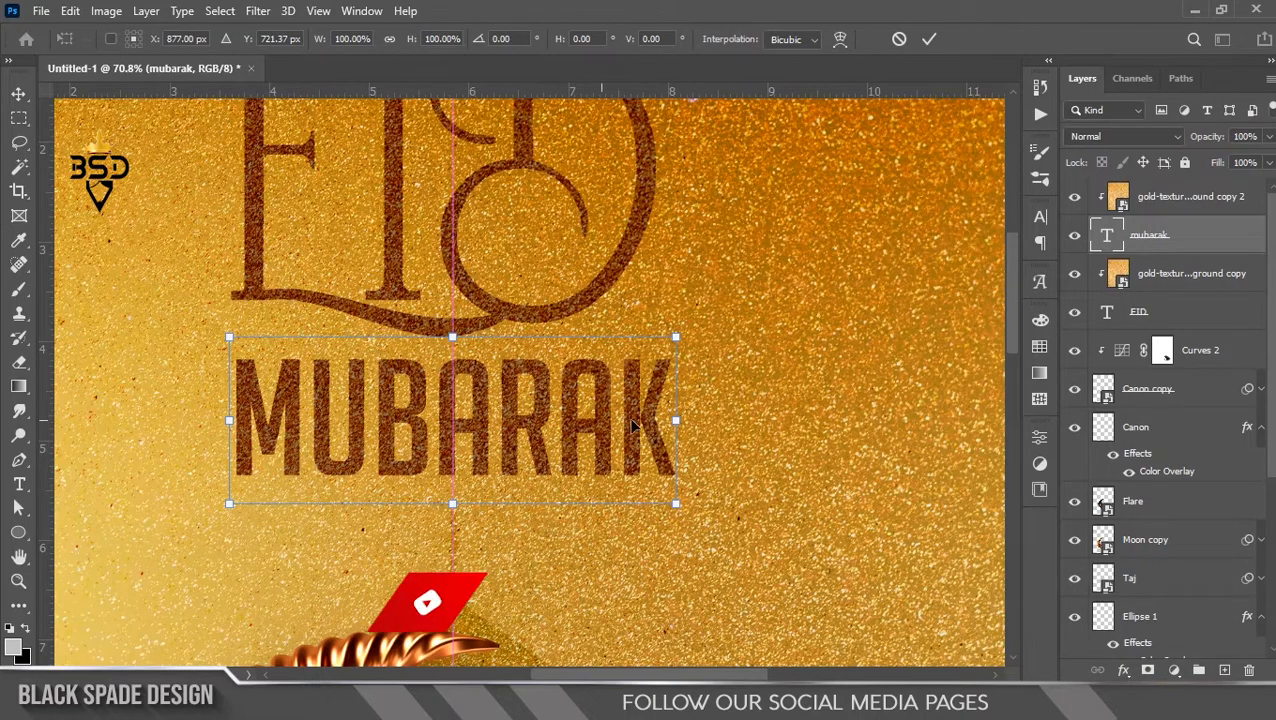
drag(676, 420, 664, 418)
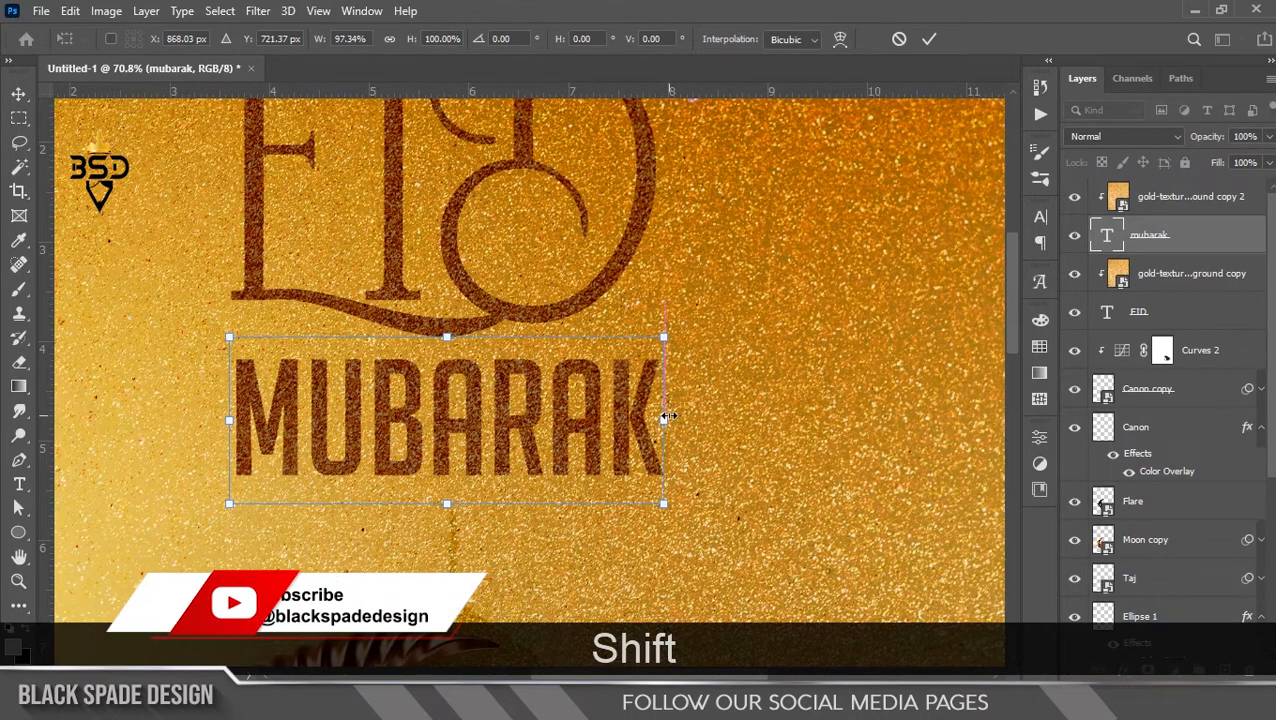
key(Return)
Examine the EID MUBARAK title's width and placement against the rest of the poster.
scroll(530, 397, down, 2)
scroll(530, 397, down, 2)
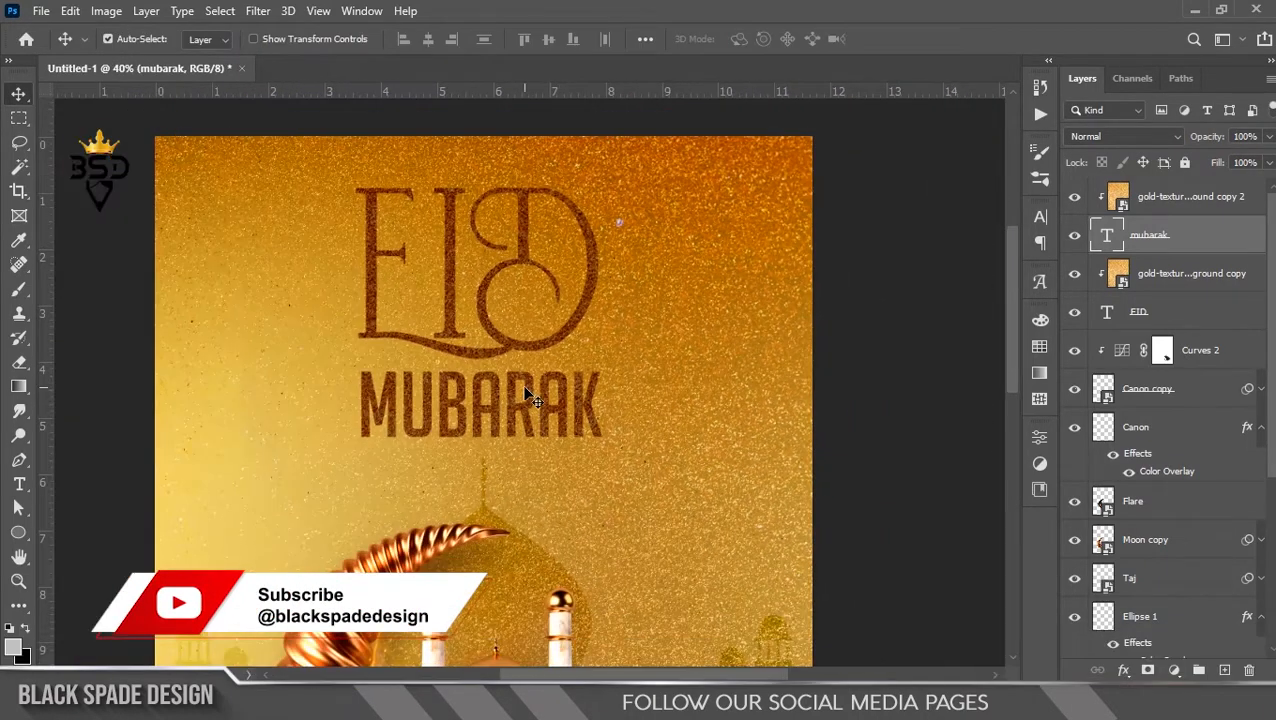
scroll(527, 392, down, 2)
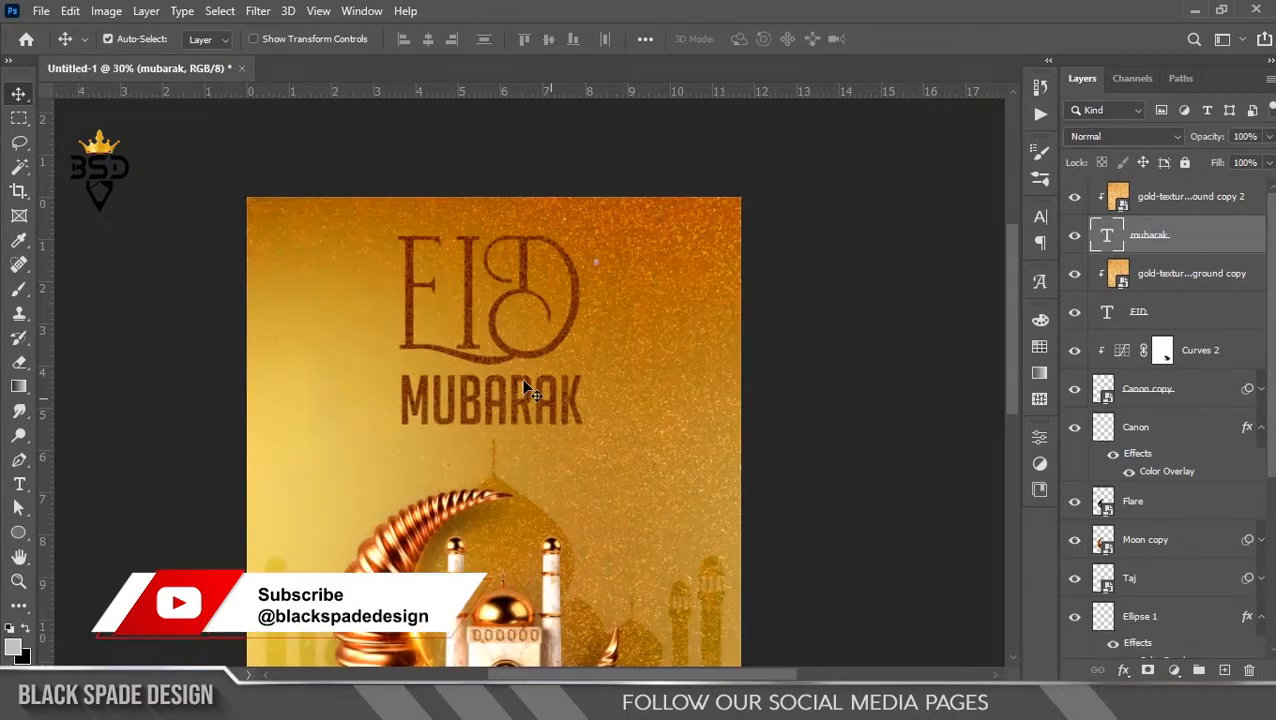
scroll(530, 384, down, 1)
scroll(543, 292, up, 2)
key(space)
drag(501, 234, 579, 447)
Place the lamb lantern image from the Eid folder above the top texture layer, shrunk and hanging at the poster's upper left.
click(1193, 197)
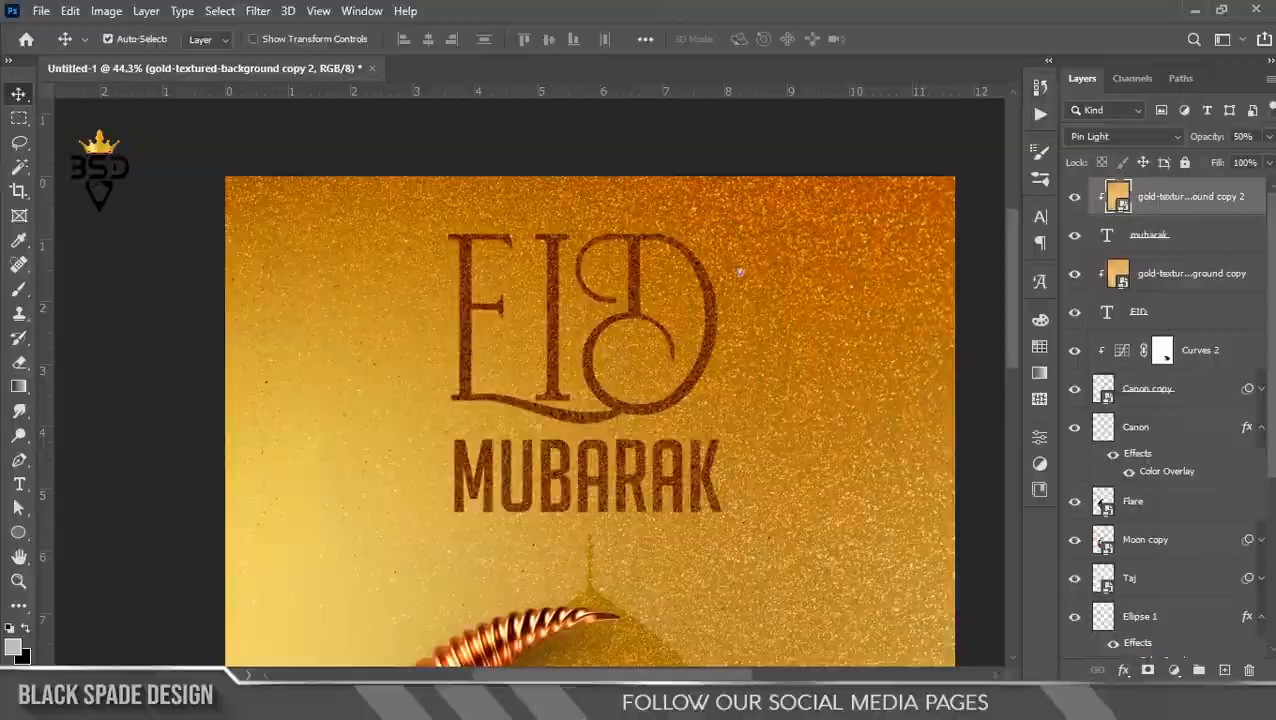
click(480, 703)
drag(790, 270, 345, 327)
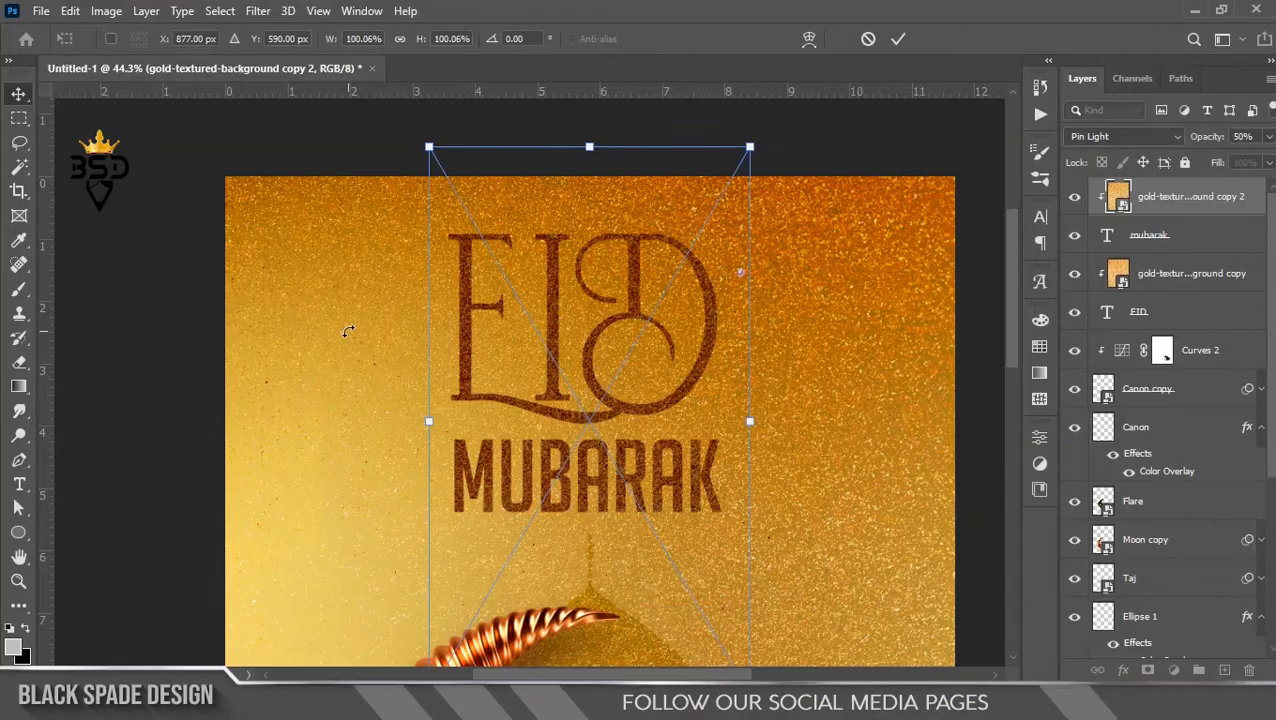
drag(622, 333, 399, 353)
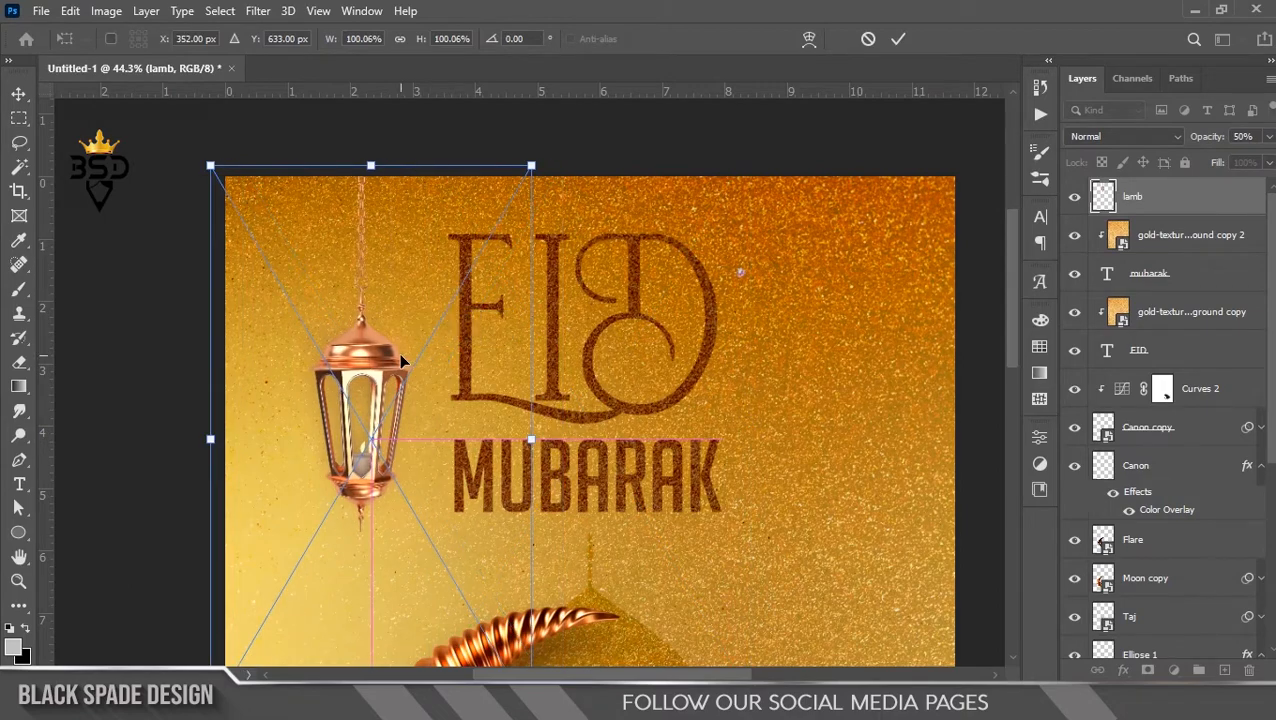
drag(522, 170, 426, 268)
drag(378, 355, 339, 244)
key(Return)
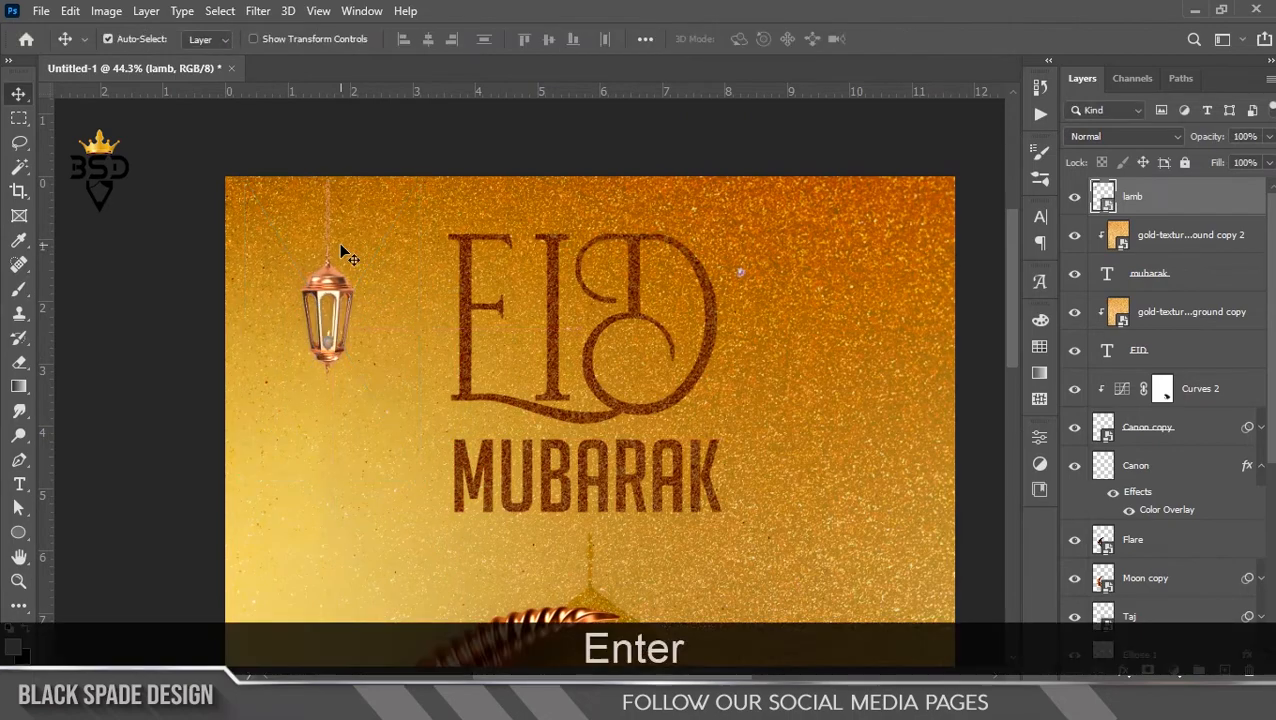
Scale the lantern to about 67% and align it with the poster's top-left corner.
scroll(339, 242, down, 2)
scroll(347, 281, up, 3)
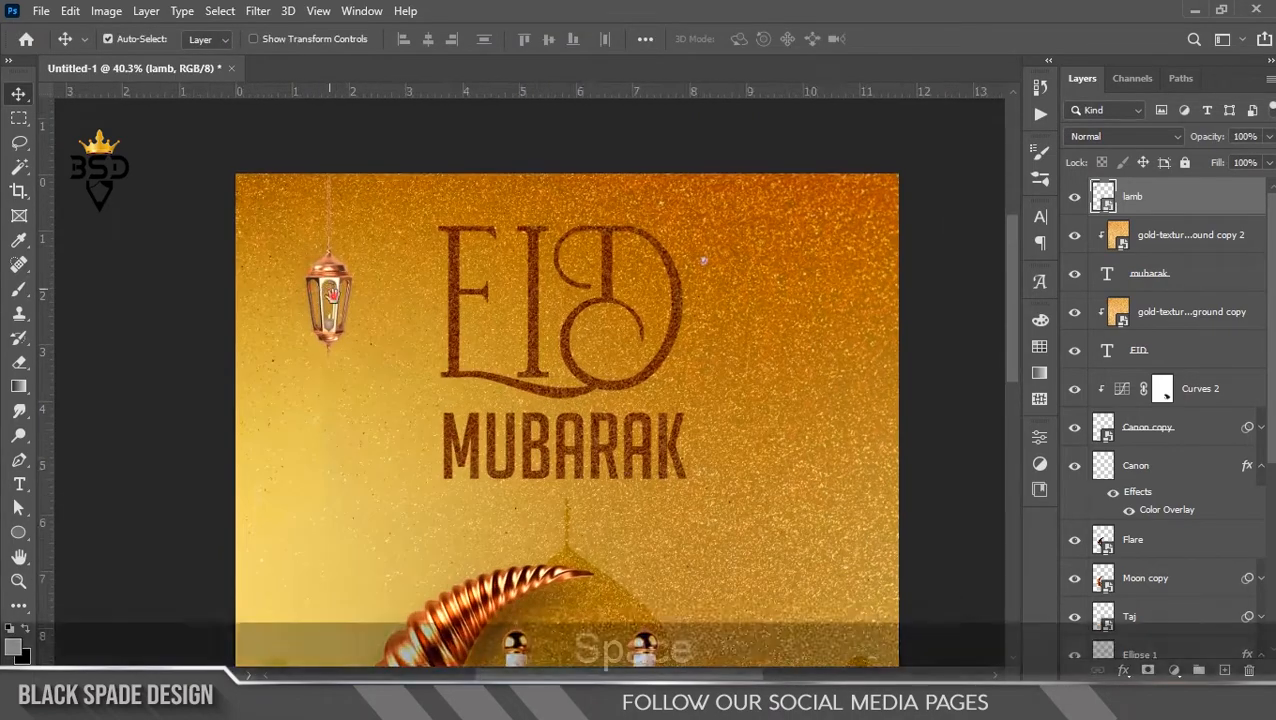
drag(355, 330, 373, 350)
key(ctrl+t)
drag(431, 467, 449, 498)
drag(402, 337, 400, 355)
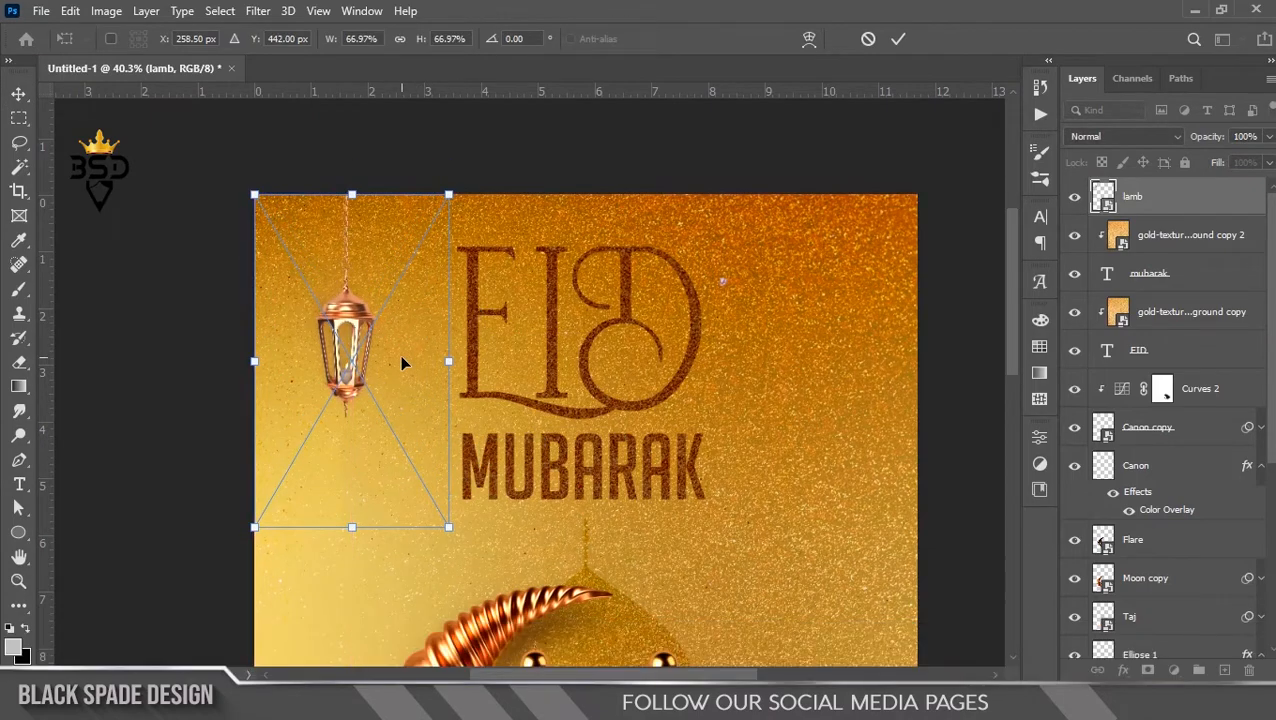
key(Return)
Adjust the lantern's tones with a Curves smart filter.
scroll(385, 340, down, 2)
scroll(455, 285, up, 2)
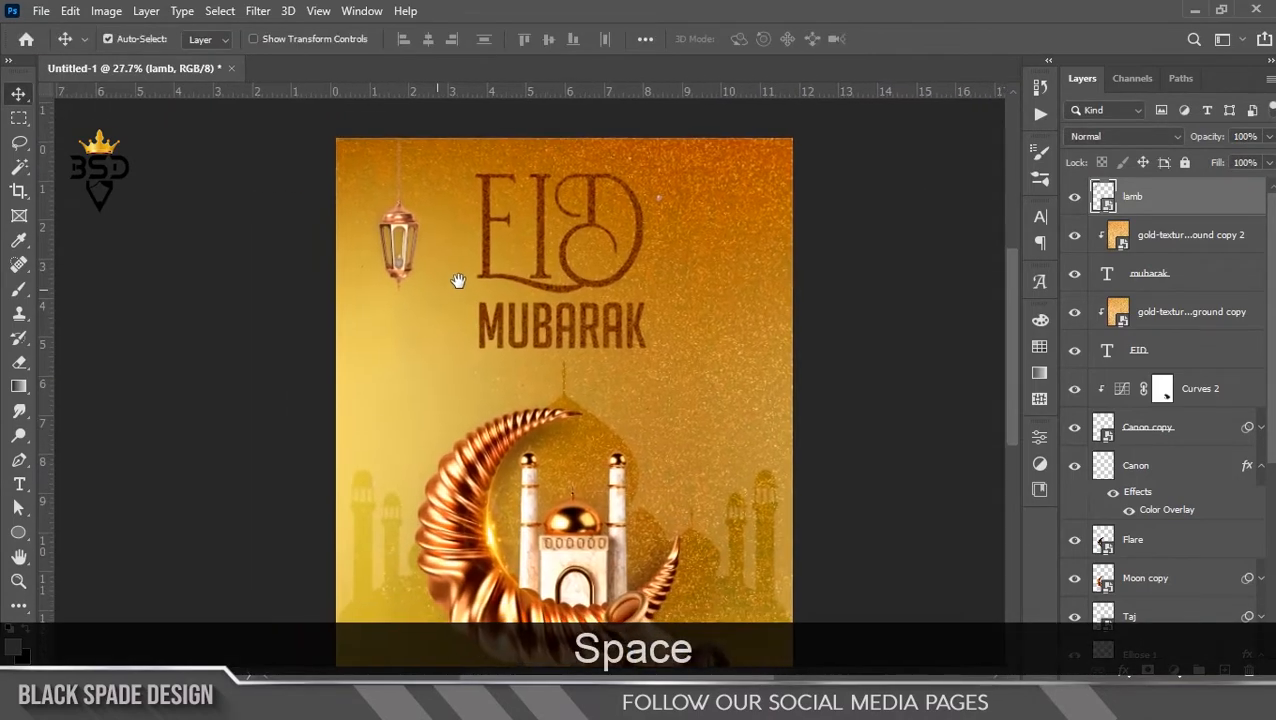
drag(490, 370, 470, 343)
key(ctrl+m)
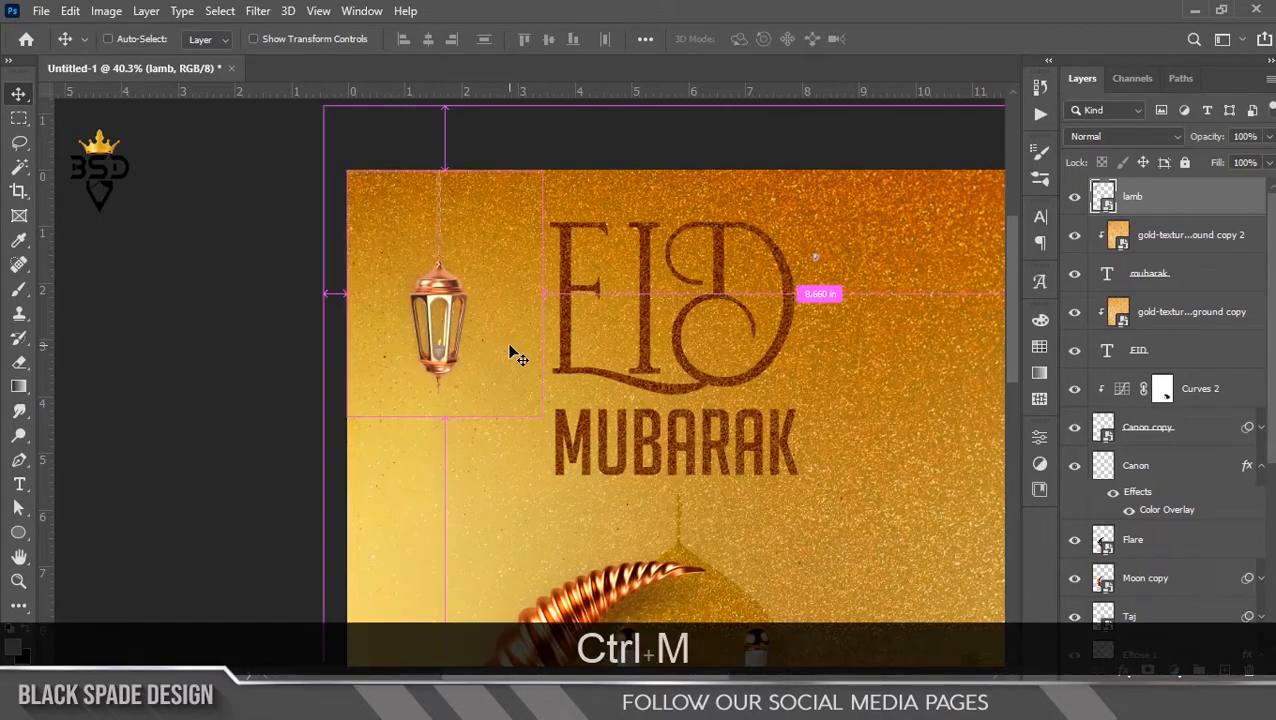
drag(672, 566, 687, 558)
click(1126, 252)
key(v)
Place the Radial flare image from the Eid folder over the lantern's glass, sized to the lamp body.
scroll(474, 334, up, 3)
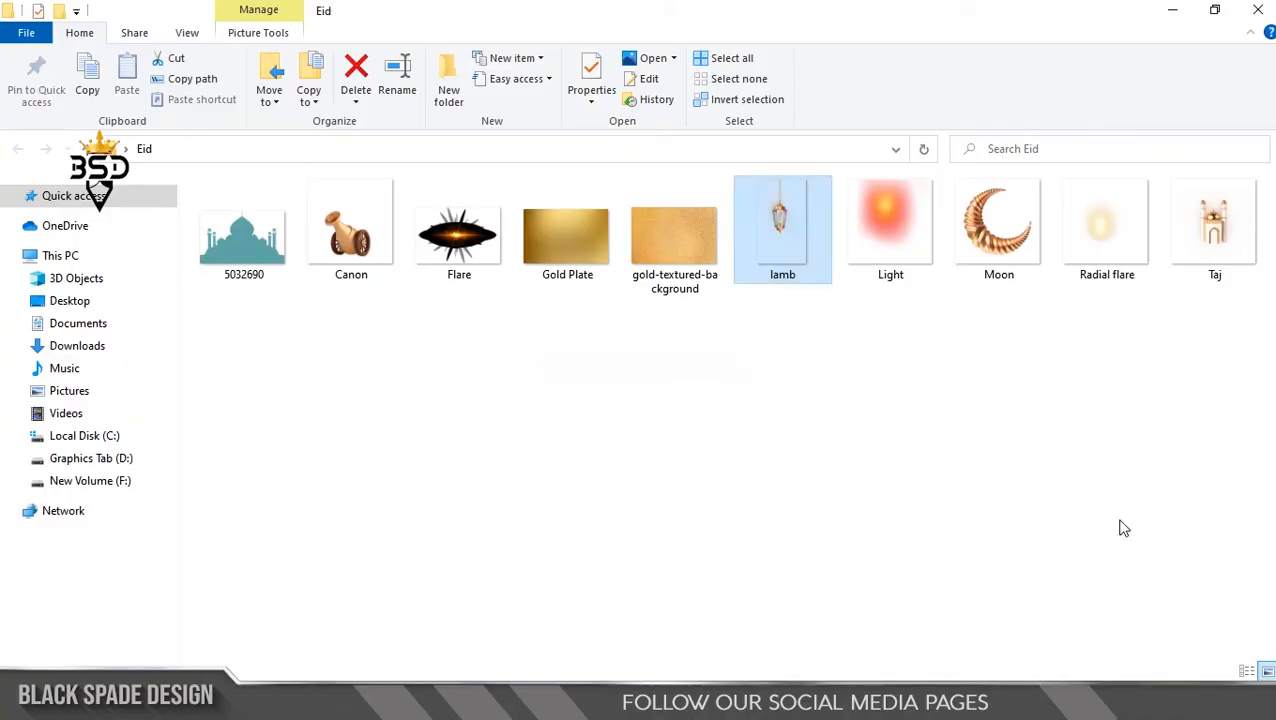
click(1118, 274)
drag(1107, 217, 445, 314)
drag(625, 392, 435, 339)
key(Return)
key(Right)
key(Right)
key(Right)
Set the Radial flare layer's blend mode to Linear Light.
click(1163, 138)
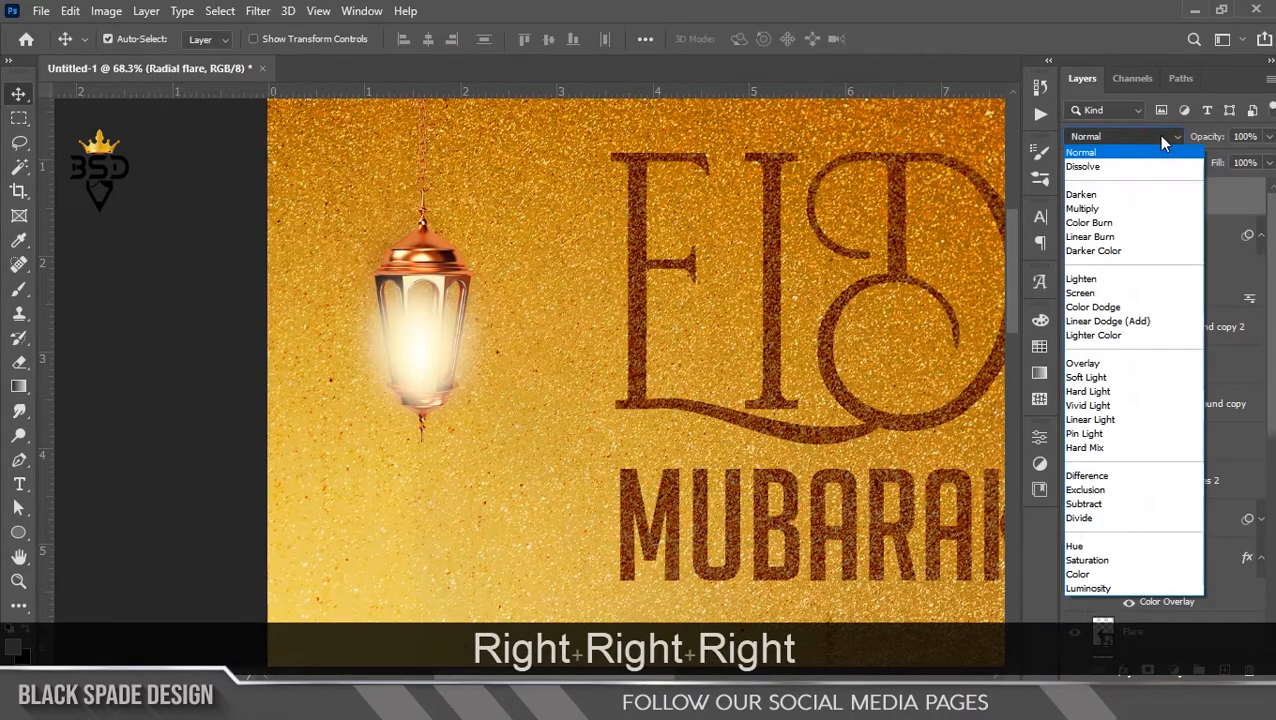
click(1098, 422)
click(1137, 240)
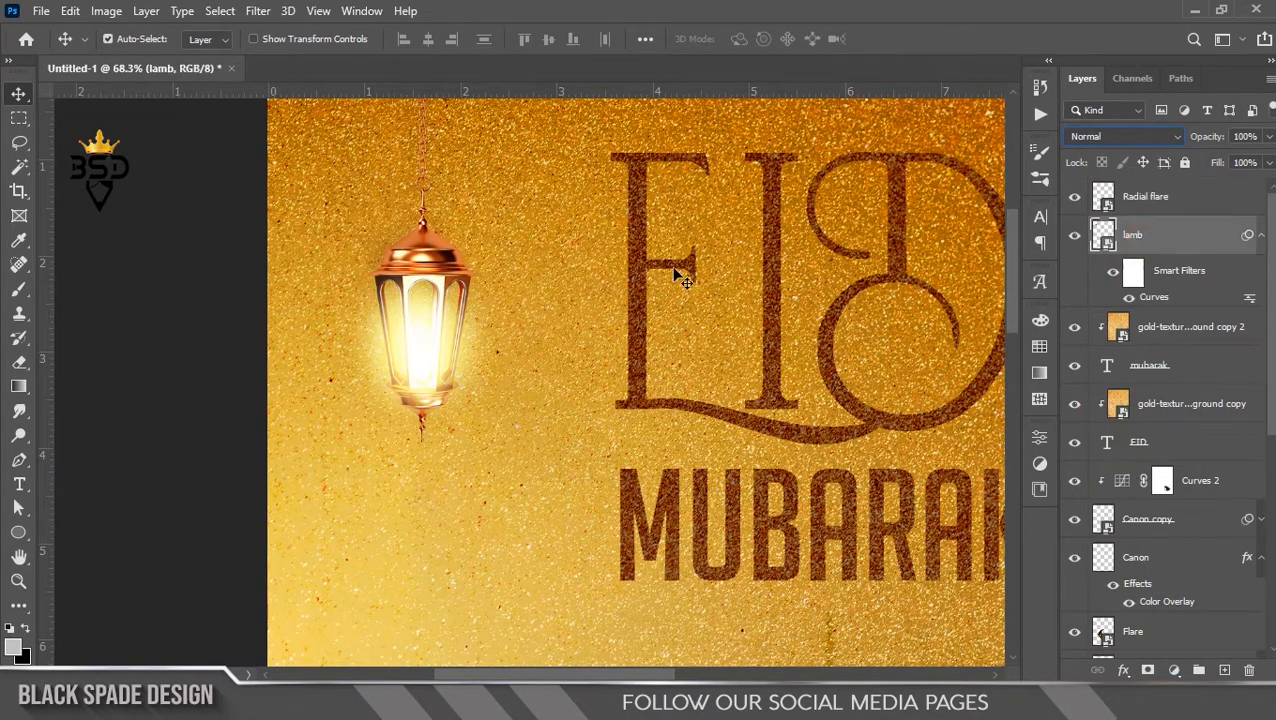
click(678, 276)
scroll(678, 276, down, 5)
scroll(654, 289, up, 1)
drag(656, 289, 562, 386)
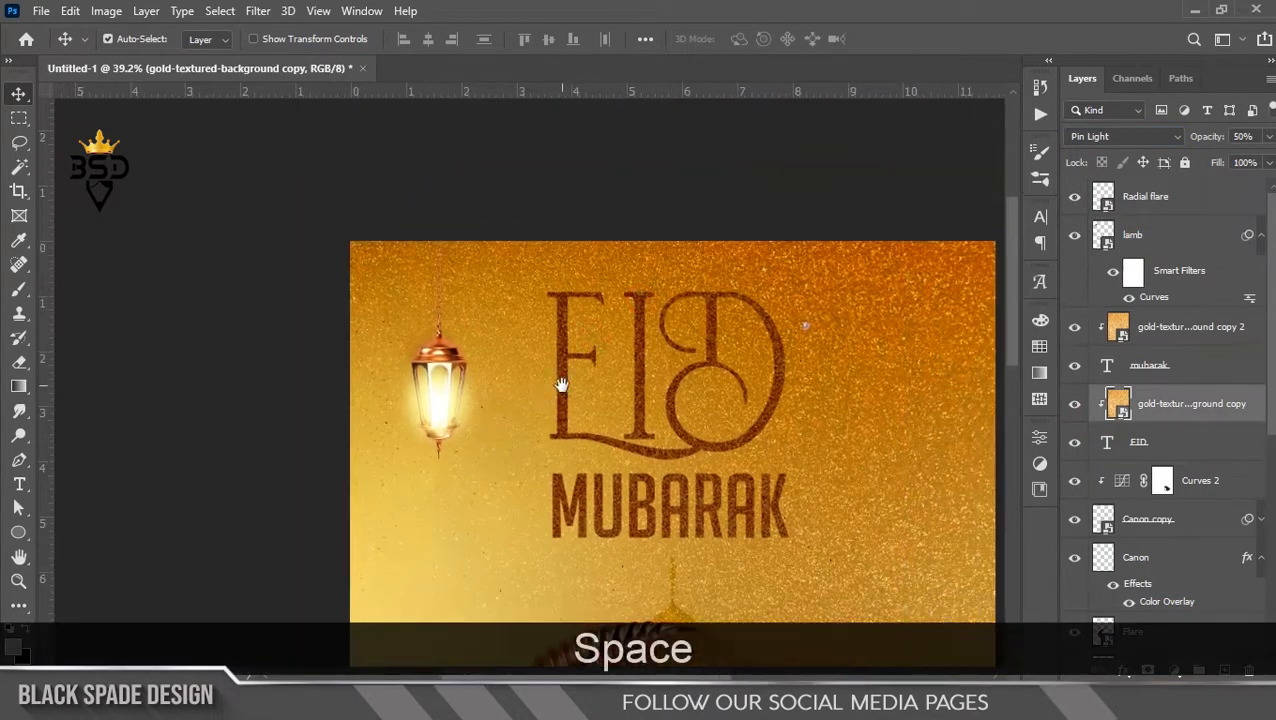
Duplicate the lantern and its radial flare together and place the copies slightly smaller to the right of the EID title.
click(1135, 240)
ctrl+click(1160, 200)
key(ctrl+j)
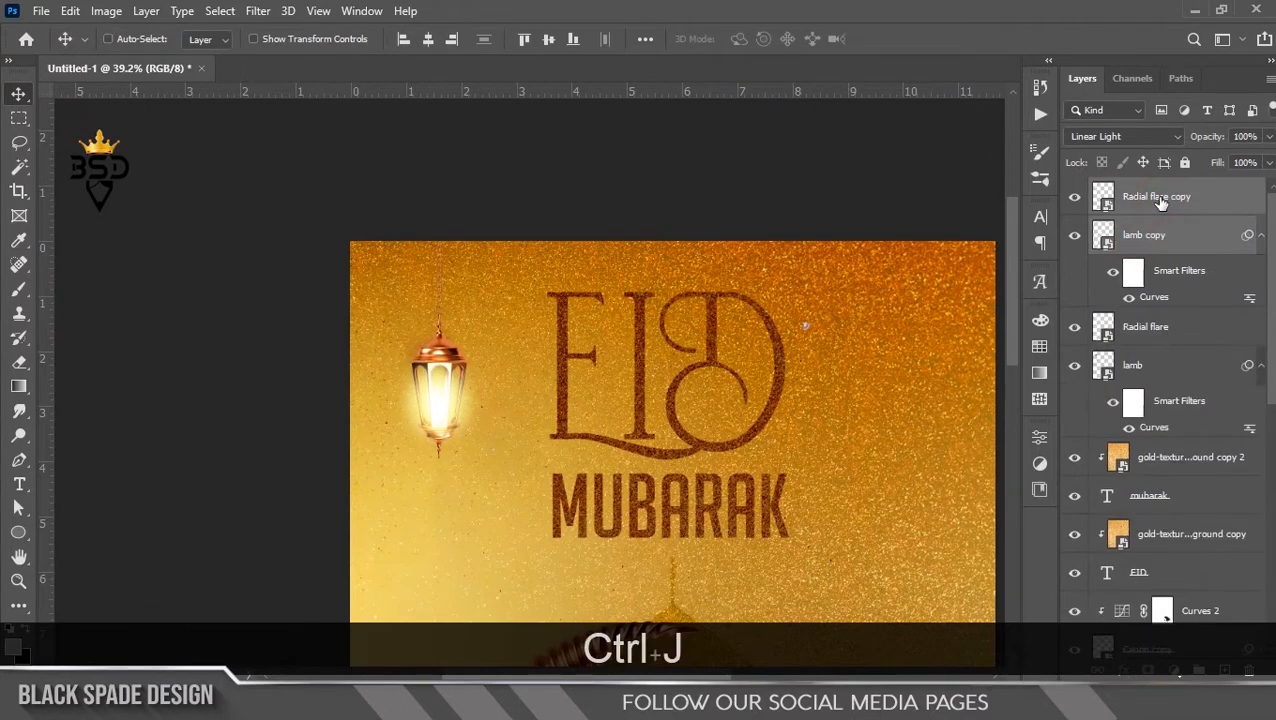
key(ctrl+t)
drag(510, 336, 906, 331)
drag(980, 233, 958, 240)
drag(884, 368, 879, 331)
key(Return)
Examine both glowing lanterns up close and within the whole poster layout.
scroll(490, 402, up, 4)
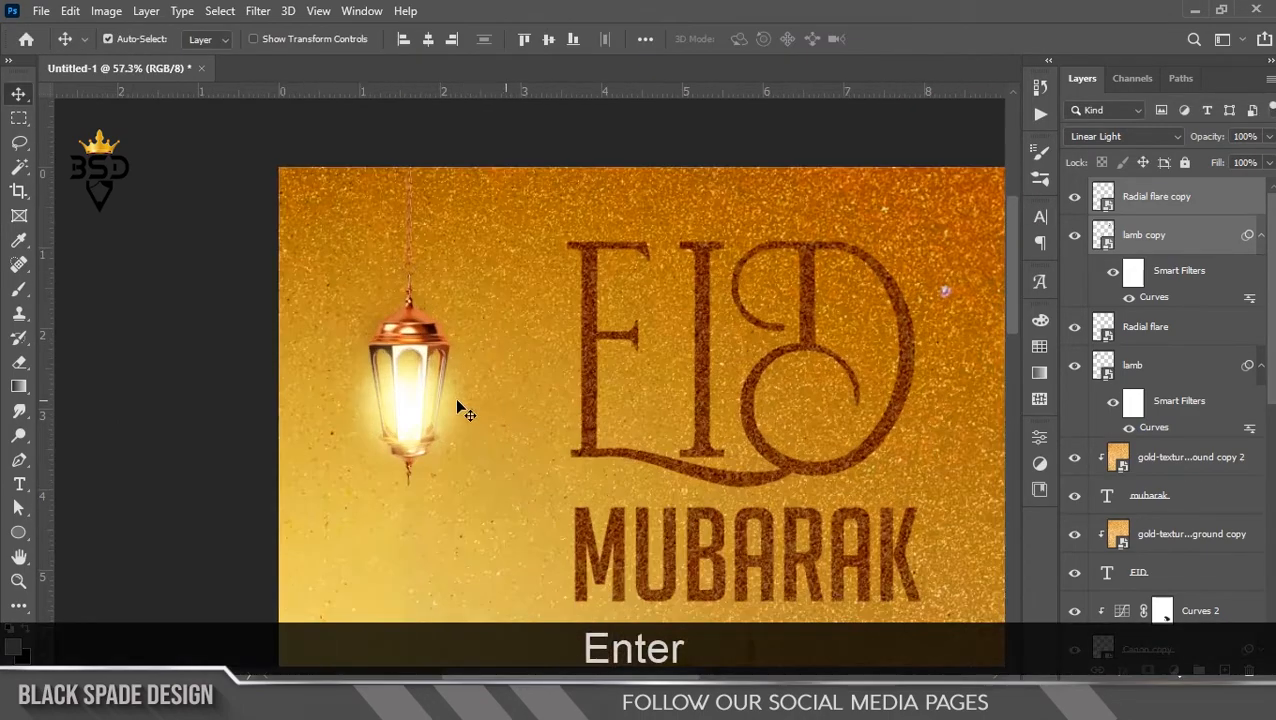
key(space)
drag(373, 393, 436, 417)
scroll(437, 418, down, 6)
scroll(445, 428, down, 2)
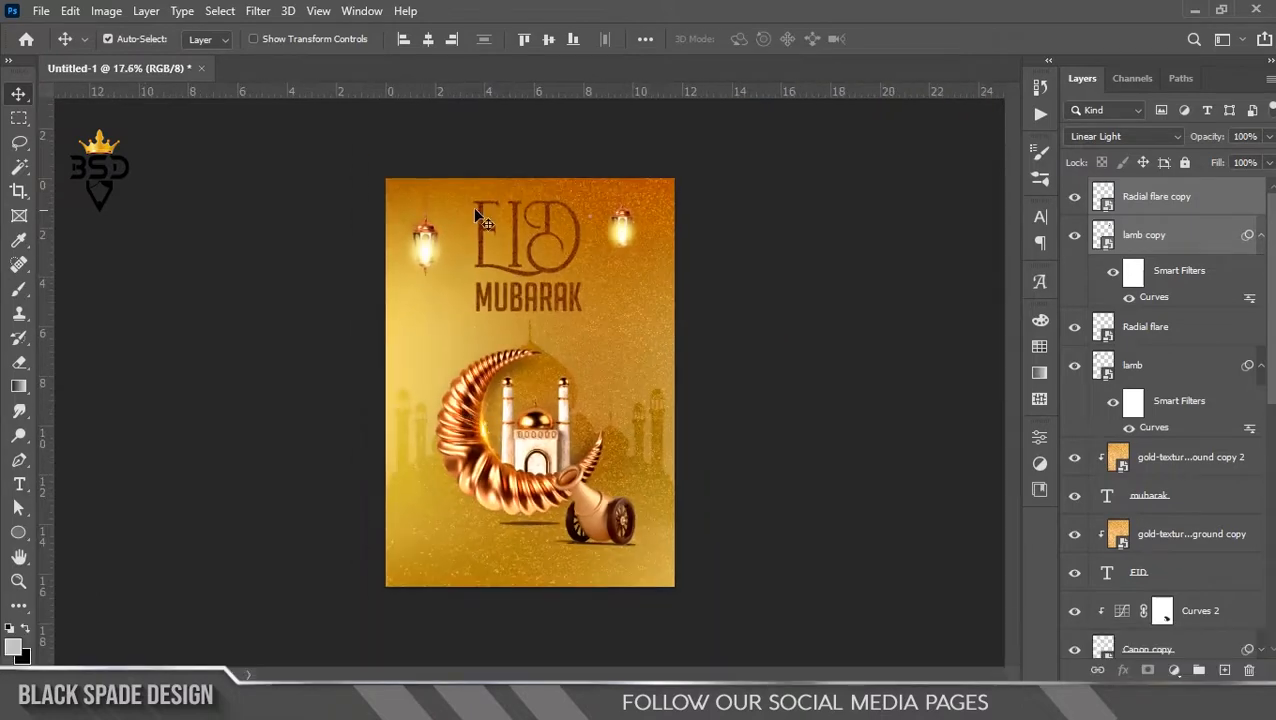
scroll(548, 232, up, 4)
scroll(537, 212, up, 1)
key(space)
drag(549, 276, 565, 285)
Place the Light image from the Eid folder above the Radial flare copy, over the crescent moon's left side.
click(1190, 197)
scroll(507, 322, down, 4)
scroll(515, 450, up, 6)
key(space)
drag(480, 487, 526, 371)
click(443, 697)
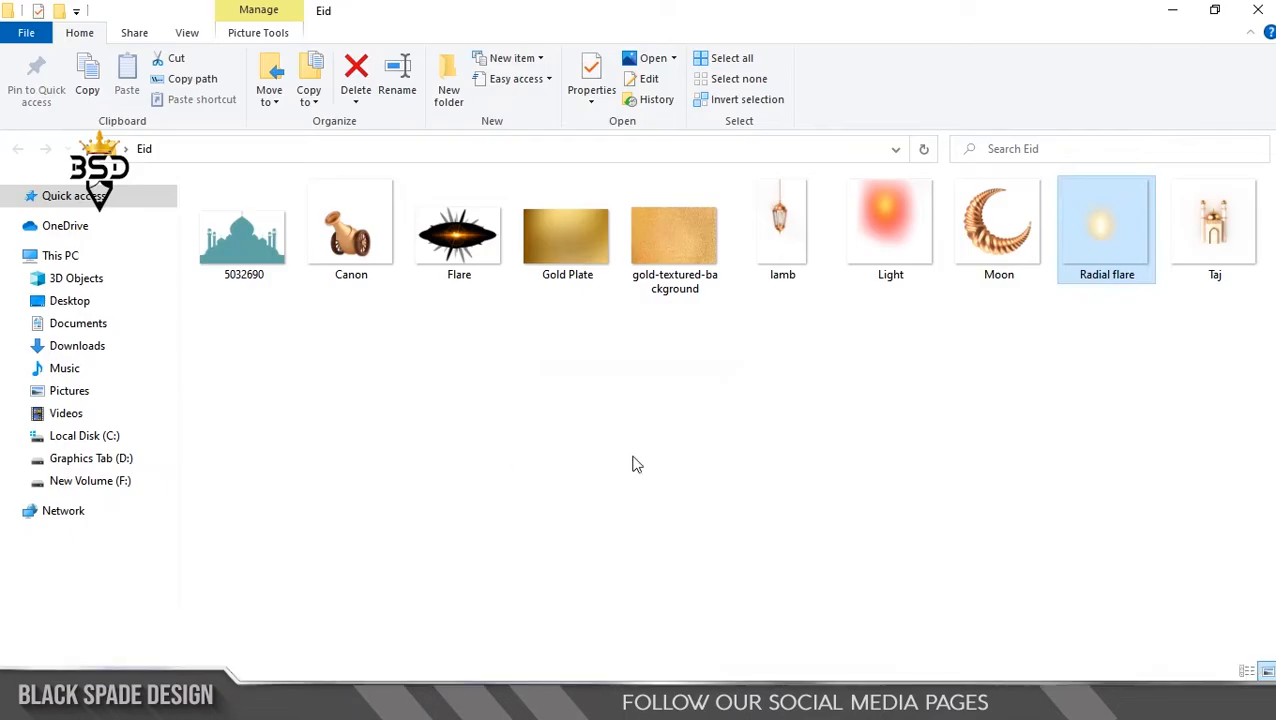
click(890, 215)
drag(886, 208, 397, 427)
key(Return)
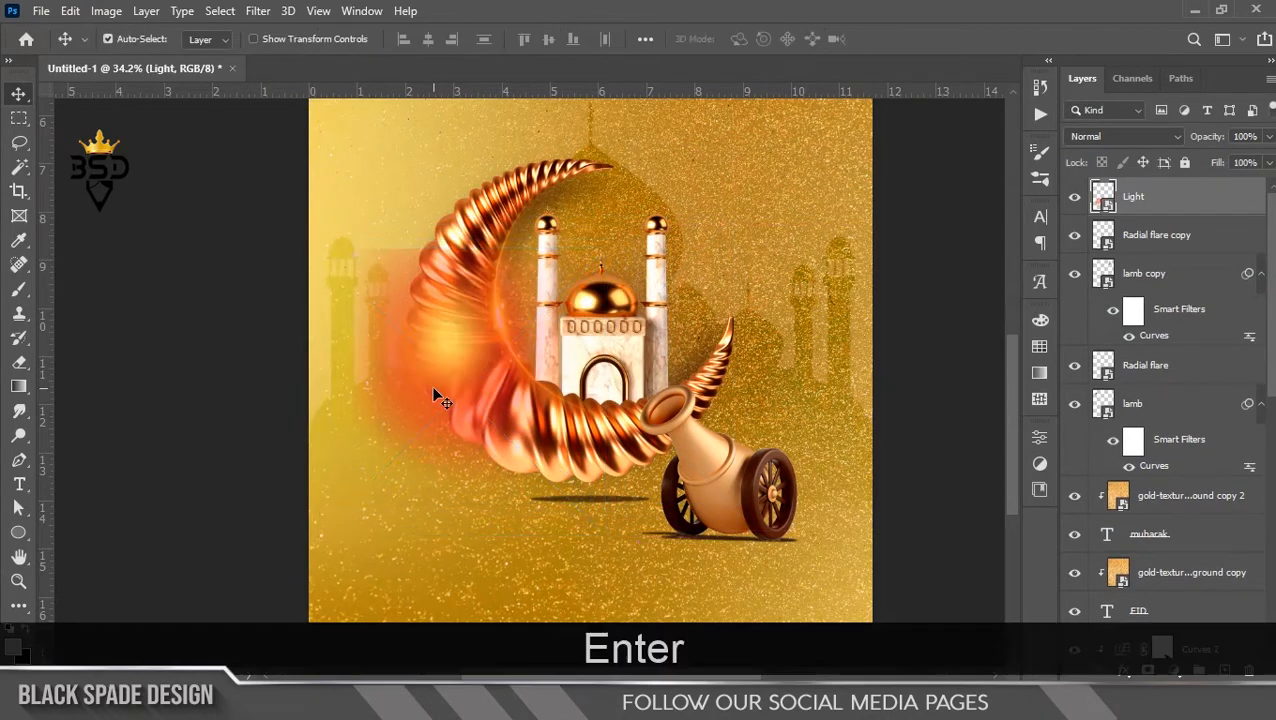
Set the Light layer's blend mode to Screen and check its glow on the crescent.
click(1140, 136)
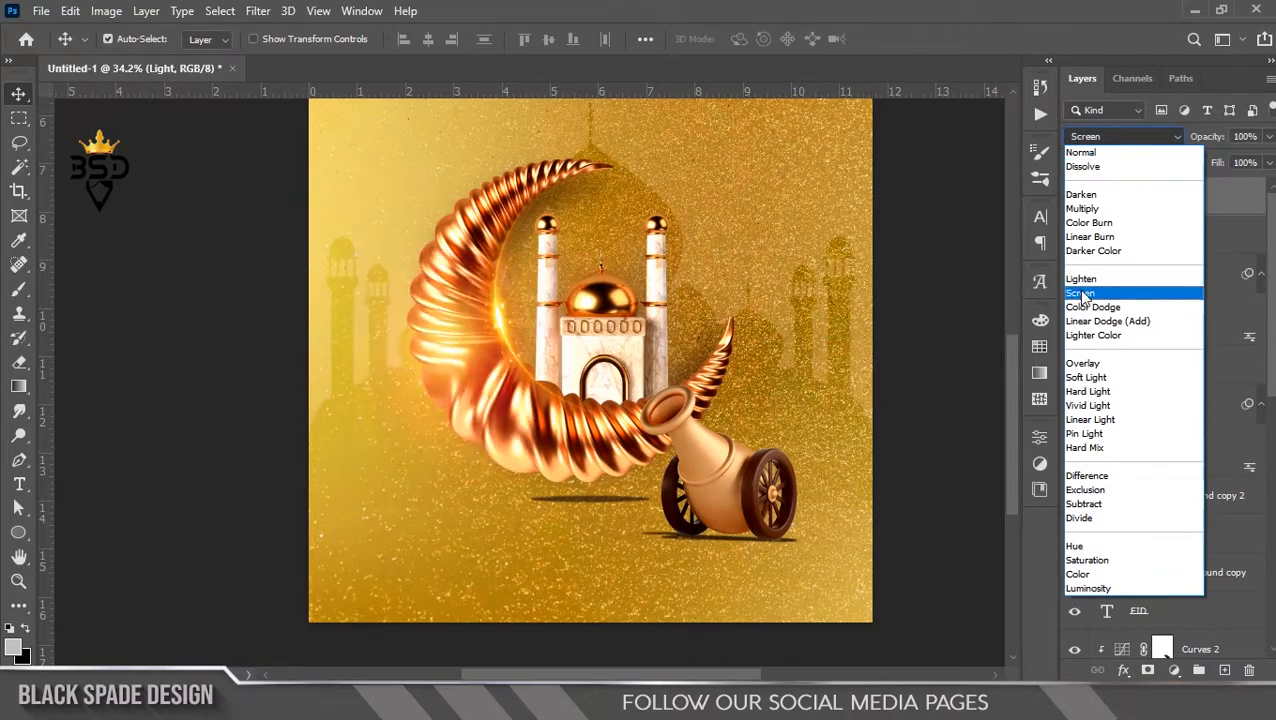
click(1081, 292)
scroll(448, 352, down, 2)
drag(448, 353, 477, 450)
scroll(427, 472, up, 9)
scroll(480, 458, down, 6)
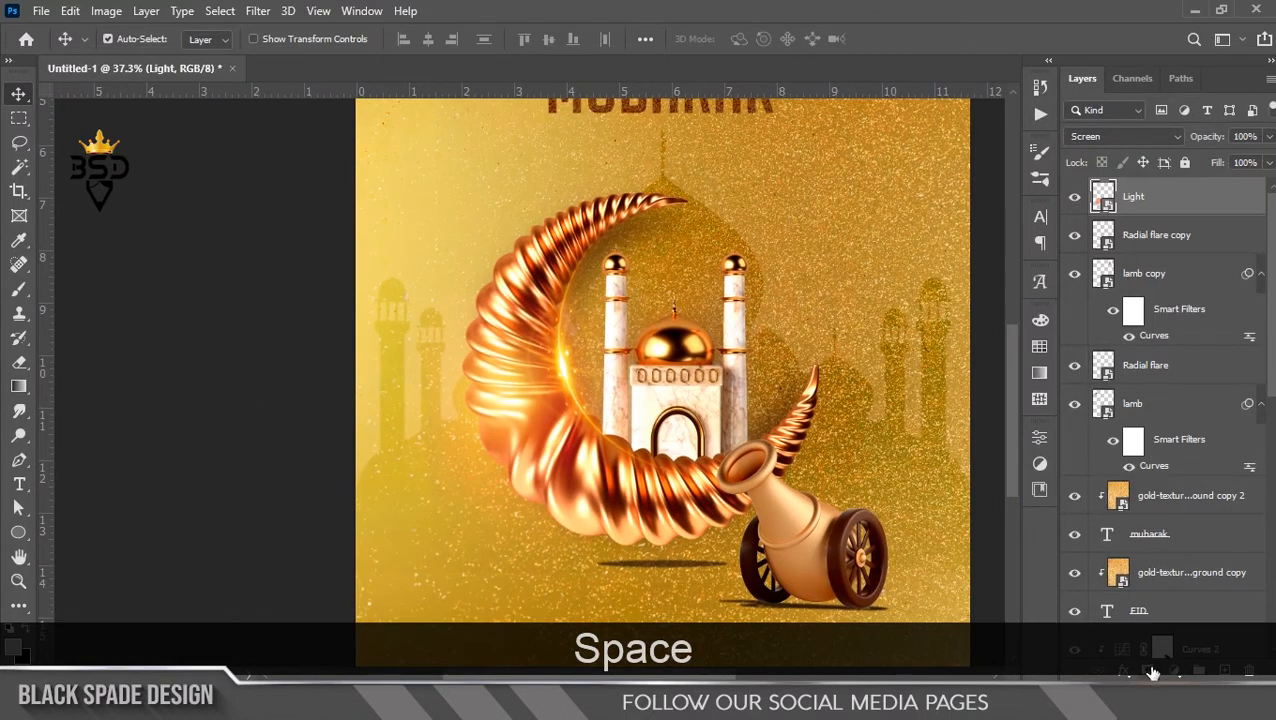
Add a layer mask to Light and paint black around the crescent with a soft 400 px brush to reduce the glow.
click(1153, 673)
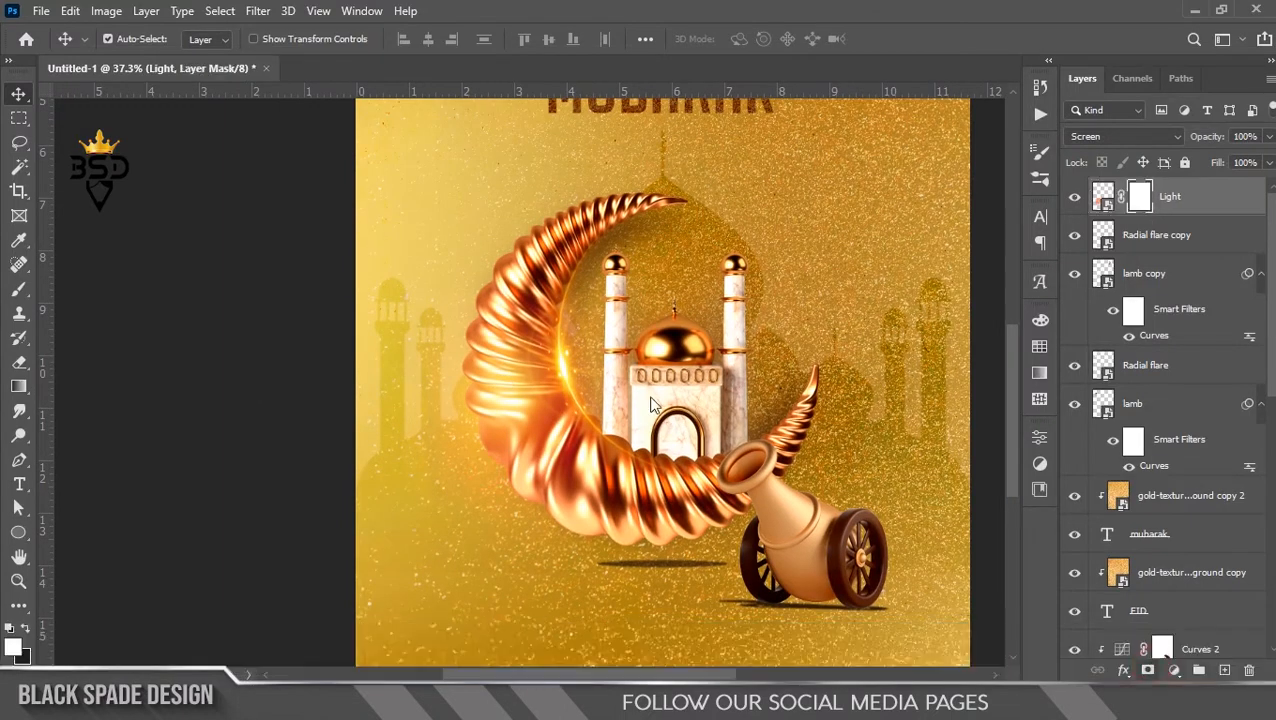
key(b)
key(bracketright)
key(bracketright)
key(bracketright)
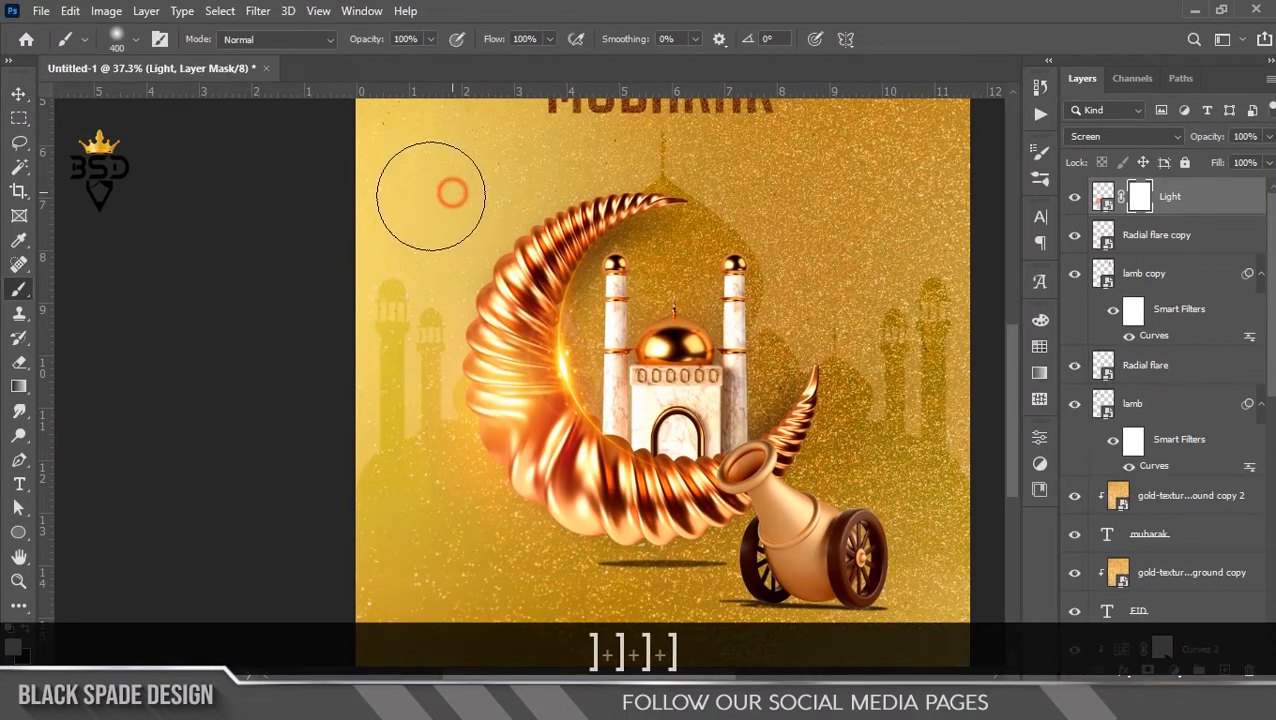
key(x)
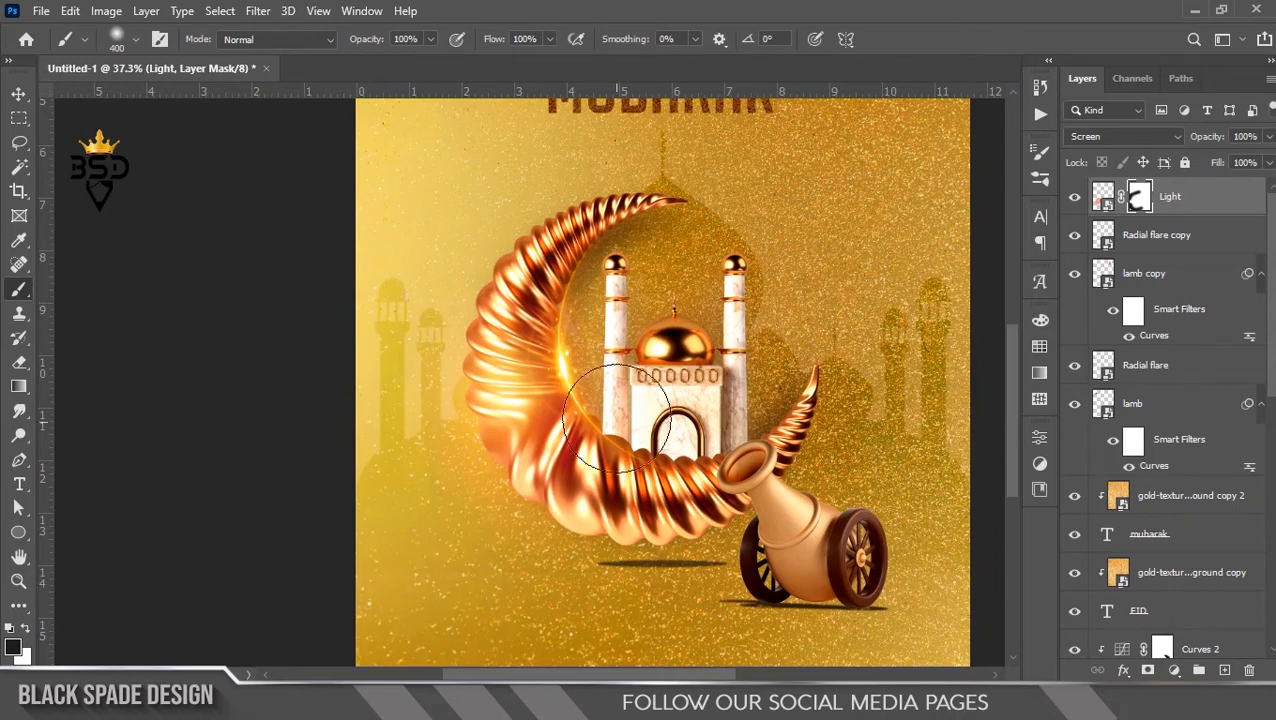
key(v)
Duplicate the Light layer, scale the copy to about 43% and place it over the Taj building's golden dome.
click(1205, 197)
scroll(678, 400, down, 1)
scroll(678, 400, down, 7)
scroll(540, 440, up, 6)
key(space)
scroll(432, 481, up, 2)
drag(430, 481, 500, 418)
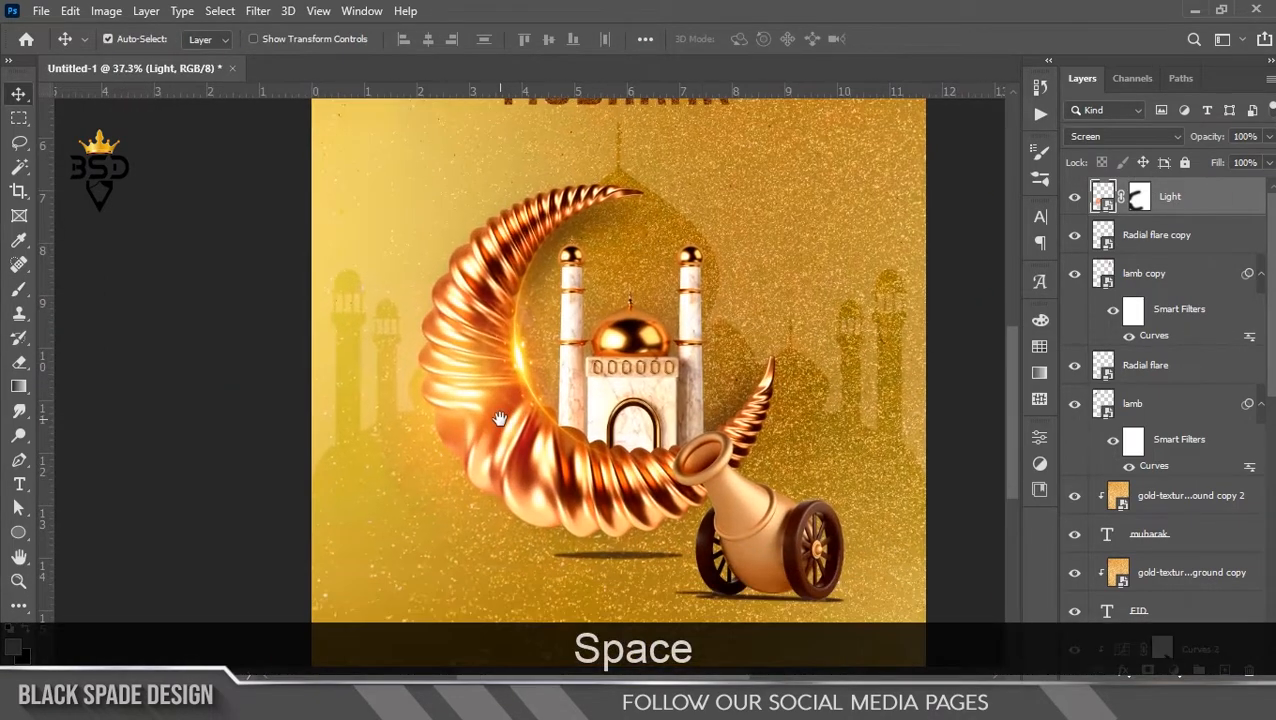
key(ctrl+j)
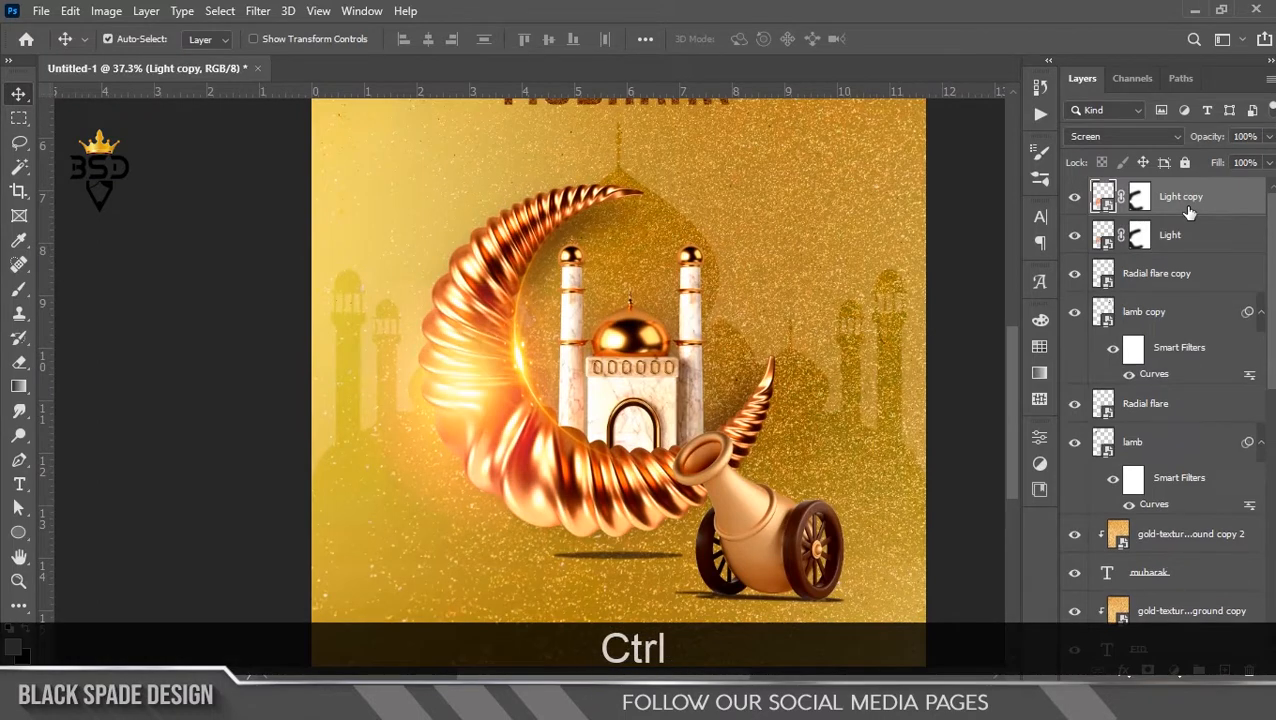
key(ctrl+t)
drag(464, 405, 621, 357)
drag(790, 234, 704, 322)
drag(637, 384, 644, 352)
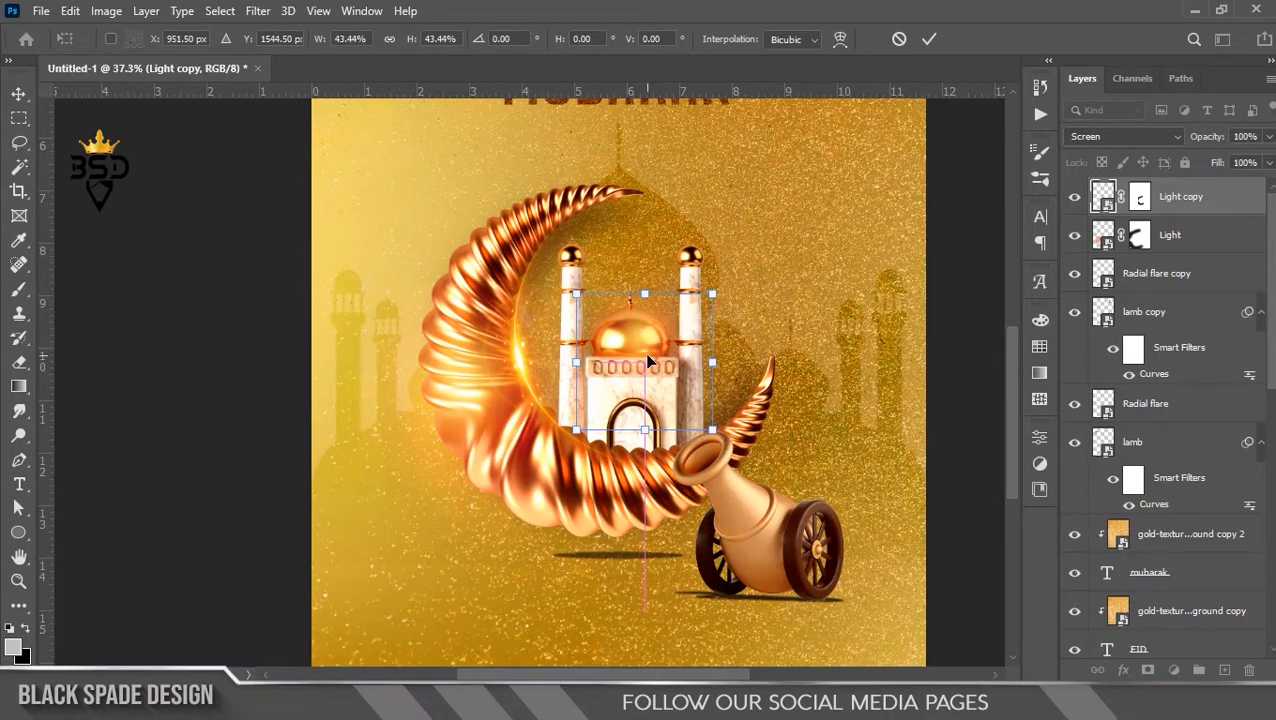
key(Return)
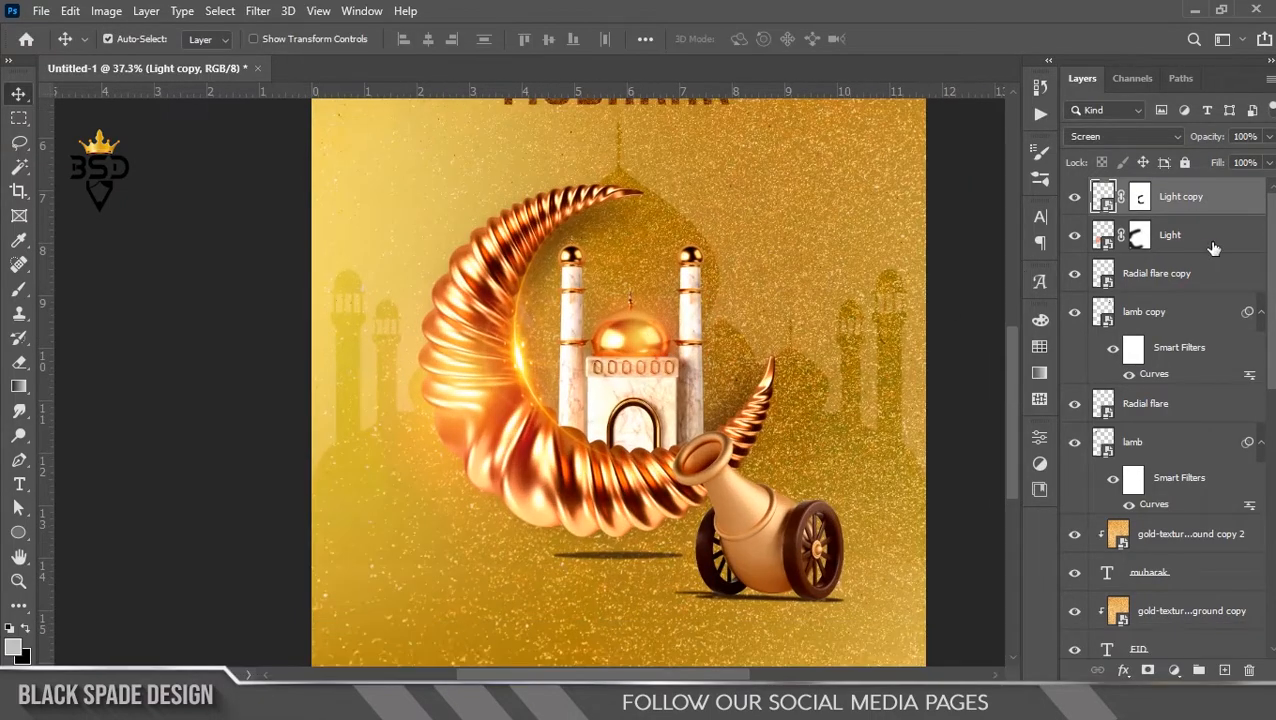
Duplicate the dome's light layer, shrink the duplicate and place it as a glow on the cannon's body.
key(ctrl+j)
key(ctrl+t)
drag(626, 352, 771, 517)
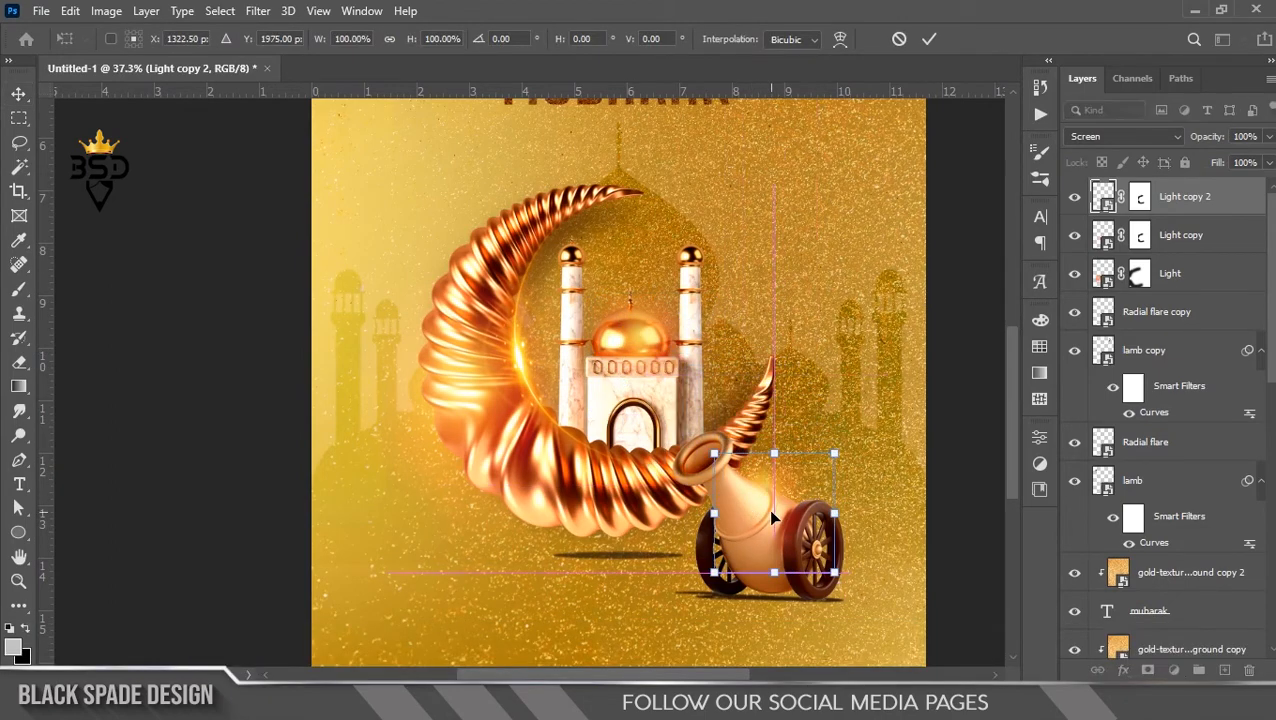
scroll(770, 510, up, 5)
drag(922, 363, 843, 450)
drag(777, 498, 788, 480)
key(Return)
scroll(558, 379, down, 6)
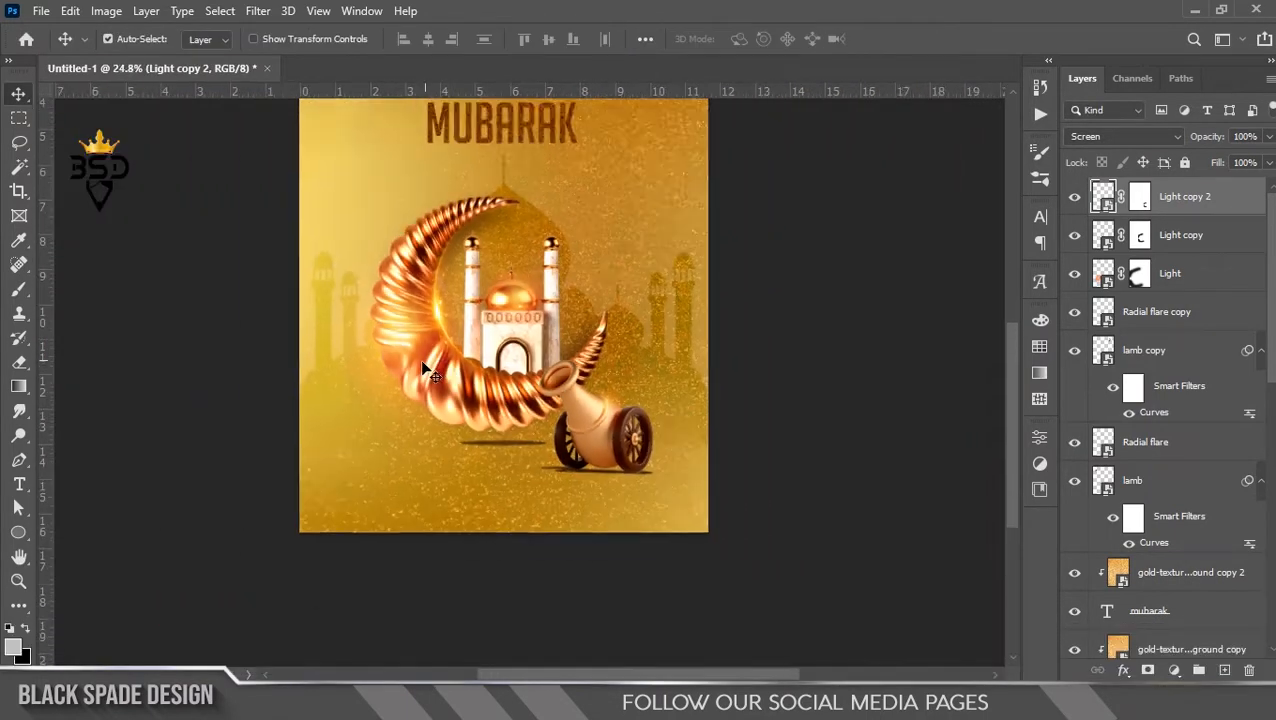
Duplicate the Light layer on the crescent's left side to strengthen its glow.
scroll(428, 372, up, 2)
right_click(393, 333)
click(408, 331)
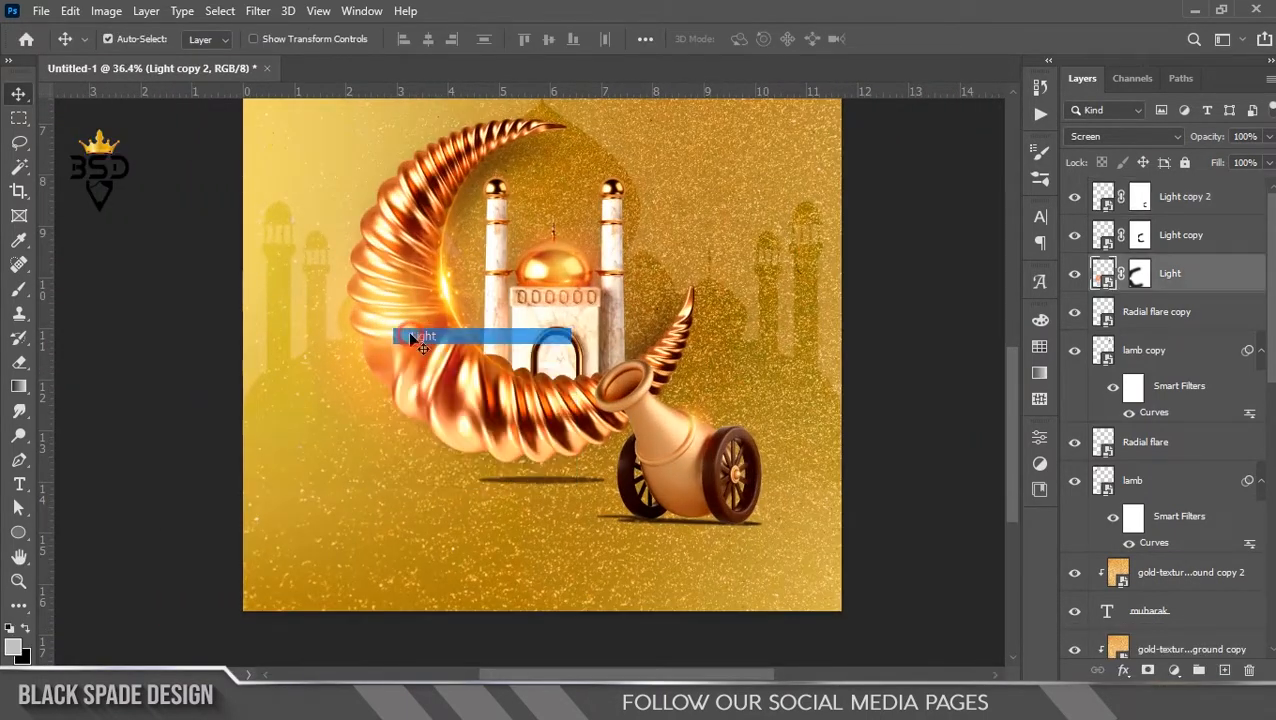
key(ctrl+t)
scroll(398, 330, up, 2)
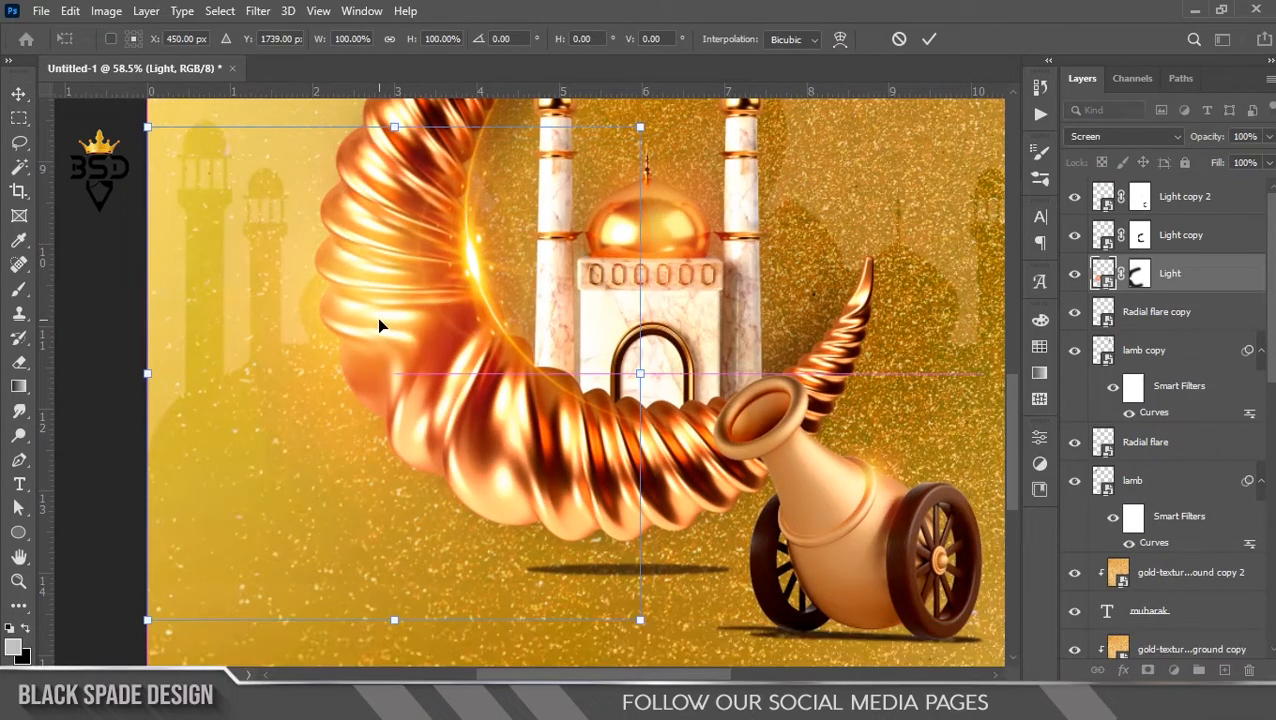
key(Return)
key(ctrl+j)
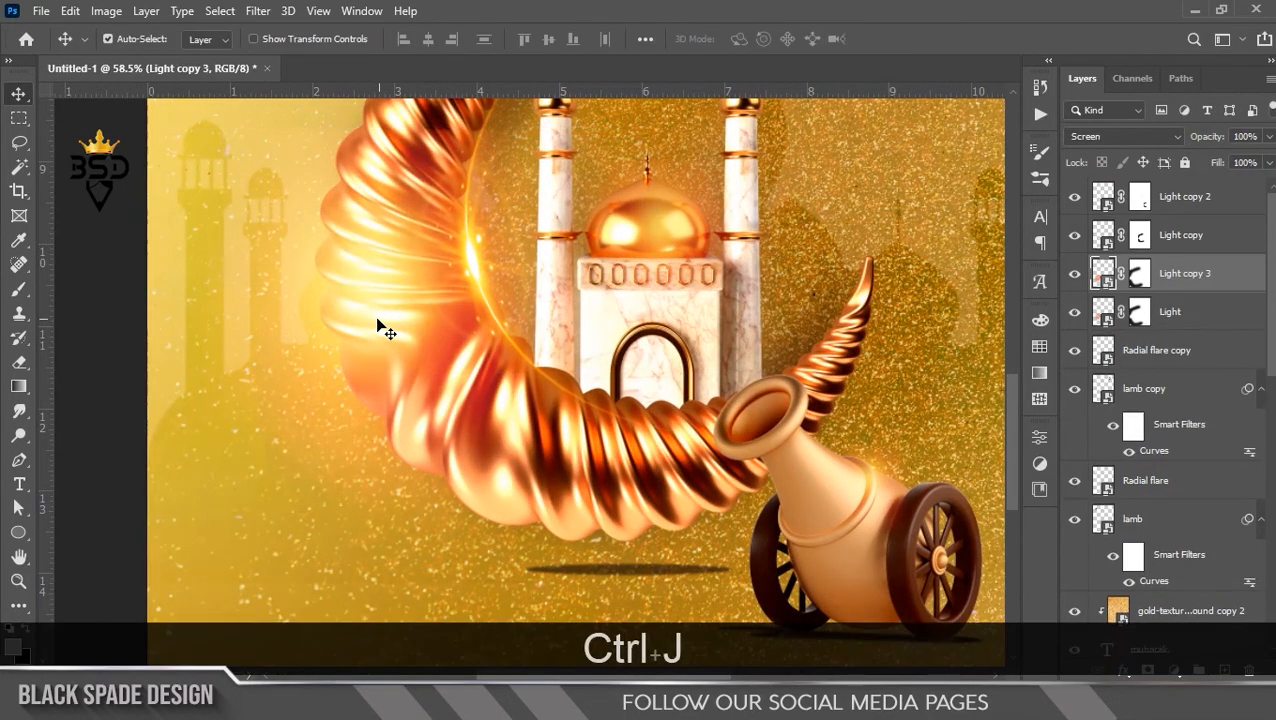
Enlarge Light and Light copy 3 together to about 128% and shift them outward past the crescent's left edge.
scroll(377, 316, down, 2)
ctrl+click(1180, 312)
key(ctrl+t)
scroll(424, 318, up, 2)
drag(400, 310, 362, 317)
drag(581, 153, 637, 97)
scroll(342, 265, down, 3)
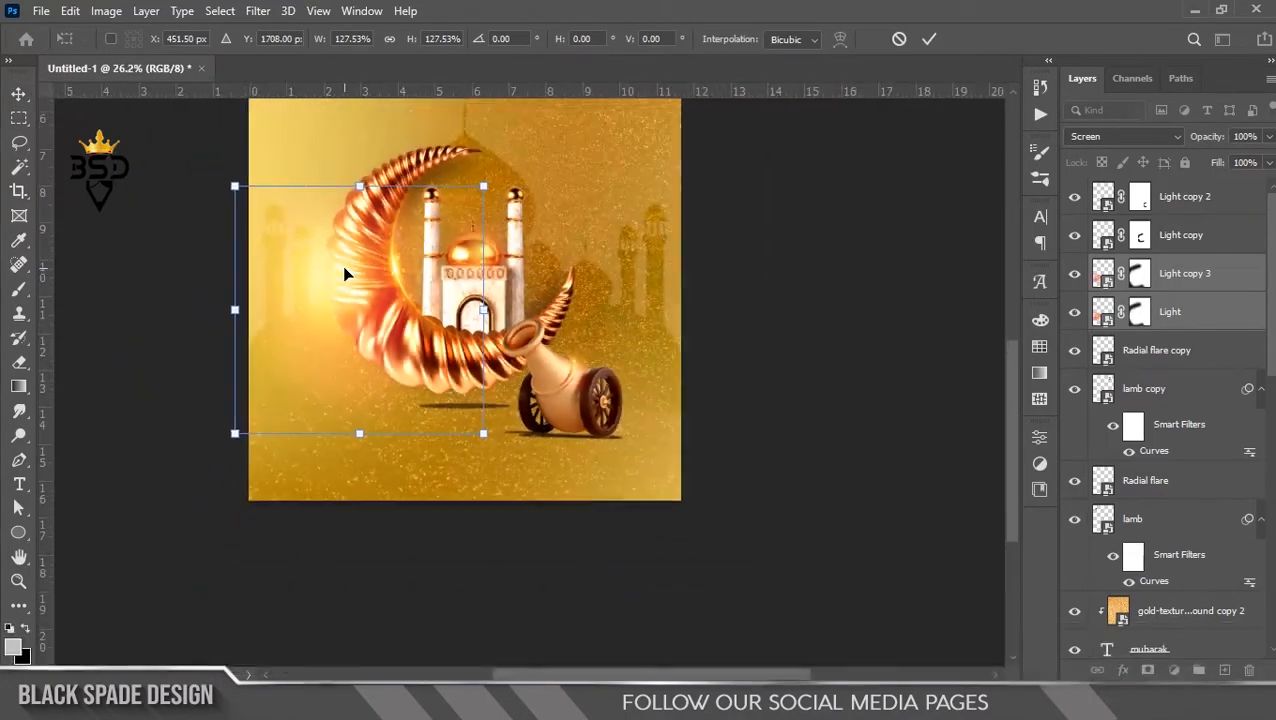
key(Return)
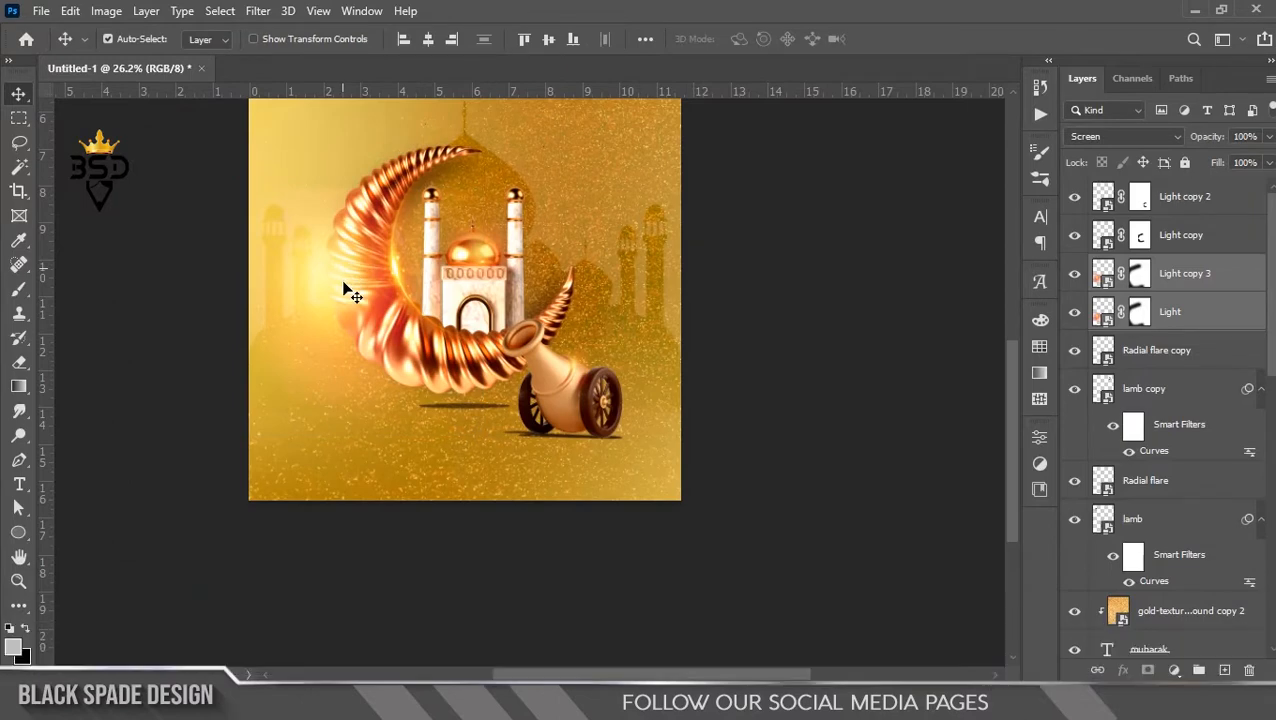
Paint black on Light copy 3's mask below the crescent's left side with a soft 600 px brush.
scroll(342, 275, up, 2)
key(space)
drag(342, 362, 456, 409)
click(1140, 274)
key(b)
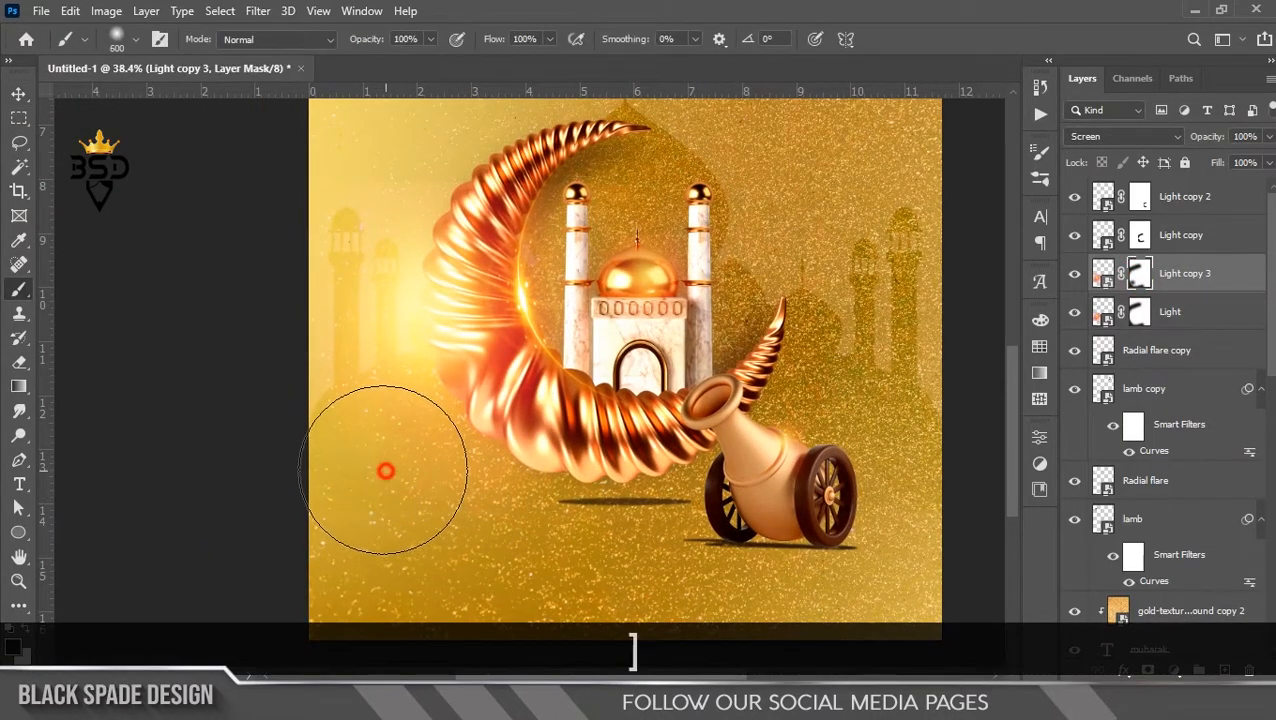
drag(386, 471, 337, 518)
scroll(433, 491, down, 4)
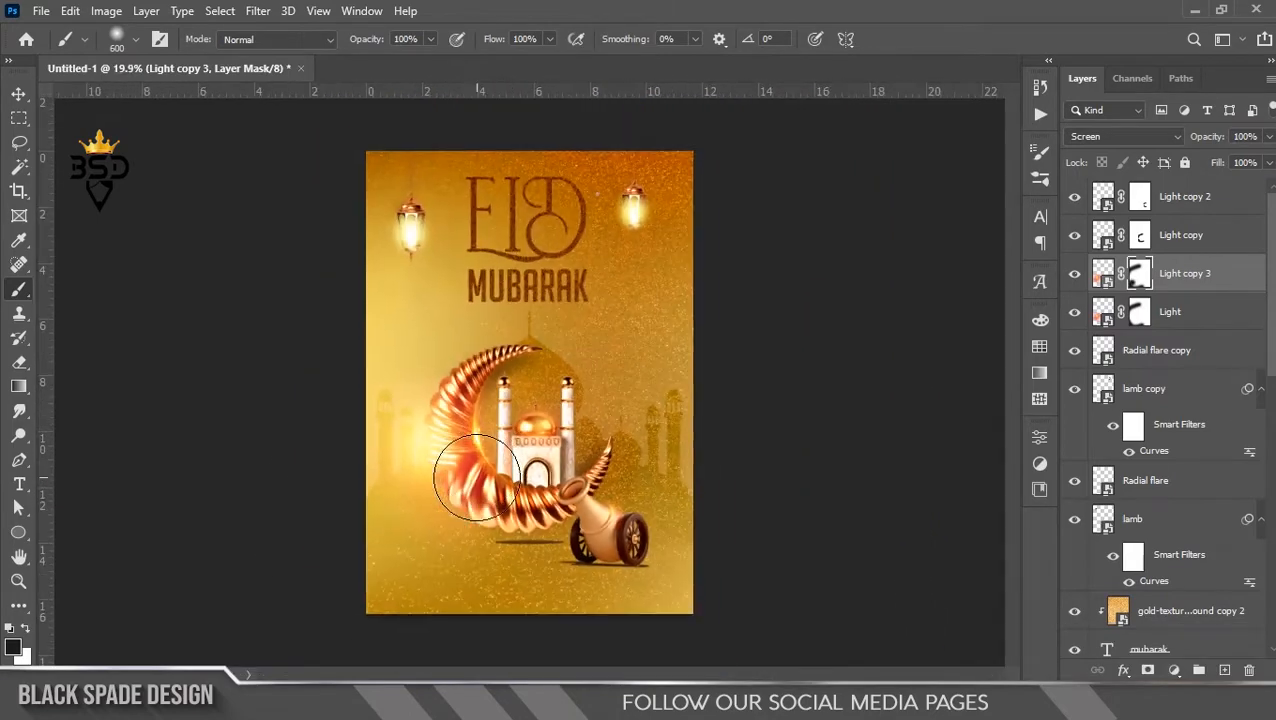
Duplicate the Light layer, move the copy over the EID title and enlarge it.
scroll(520, 330, up, 1)
key(space)
scroll(520, 330, up, 1)
key(v)
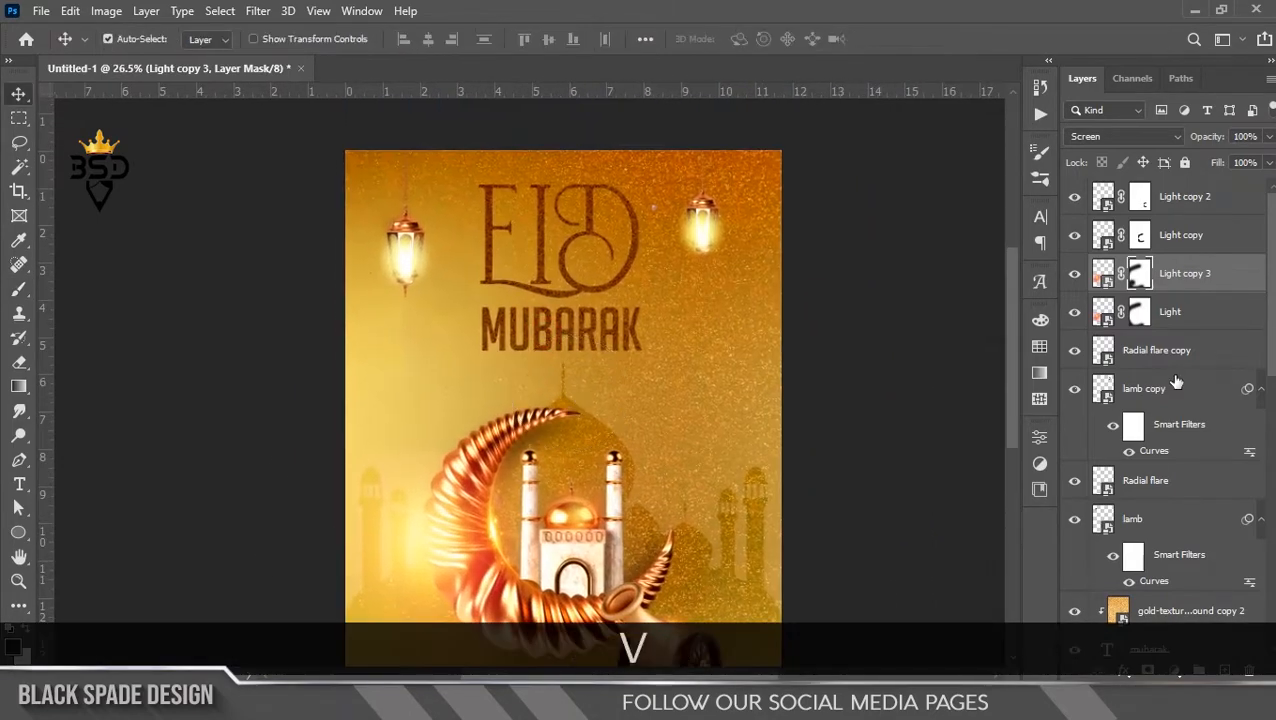
click(1191, 316)
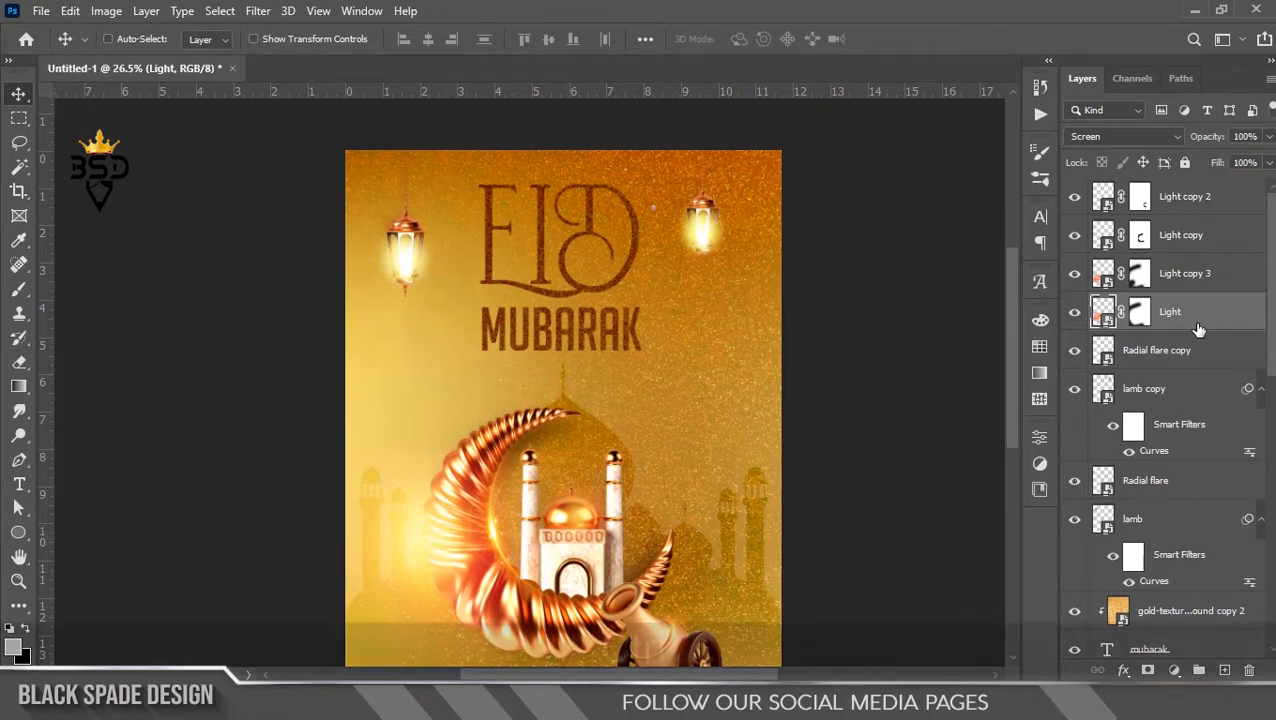
key(ctrl+j)
key(ctrl+t)
key(v)
key(ctrl+t)
drag(473, 500, 580, 238)
drag(707, 184, 765, 162)
key(Return)
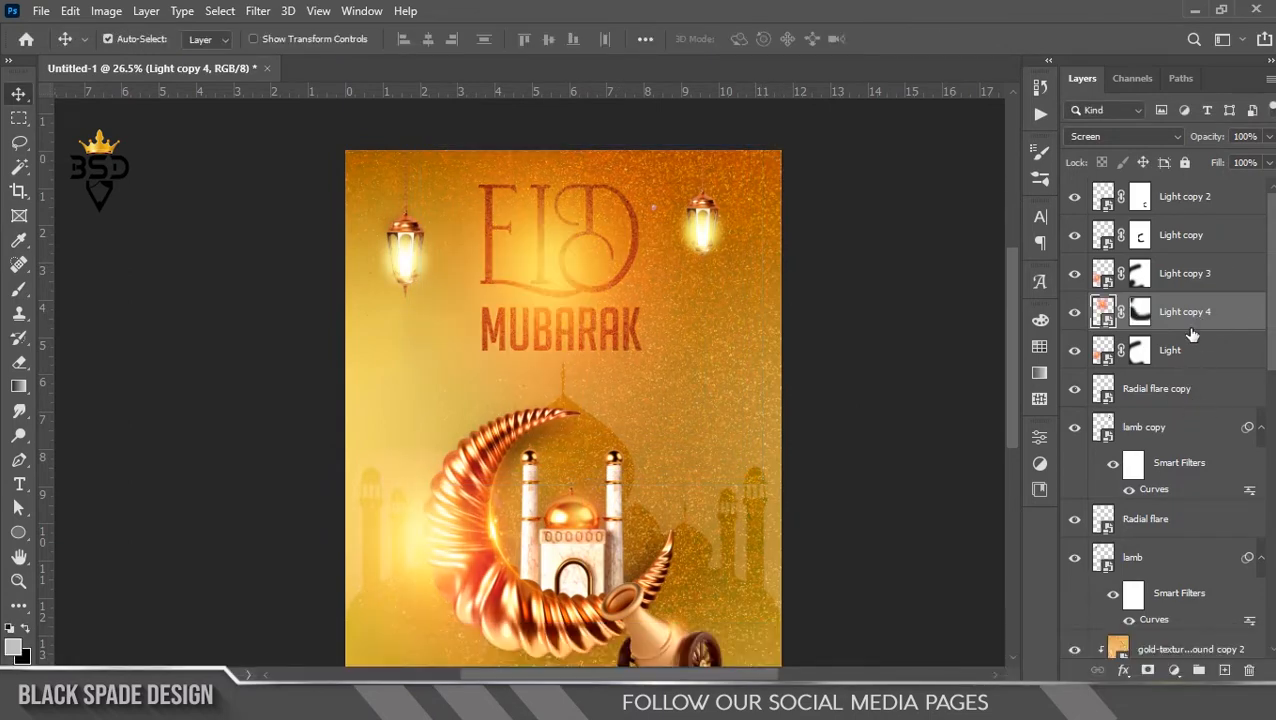
Move Light copy 4 beneath the EID text layer and lower its opacity to about 60%.
drag(1220, 370, 1140, 500)
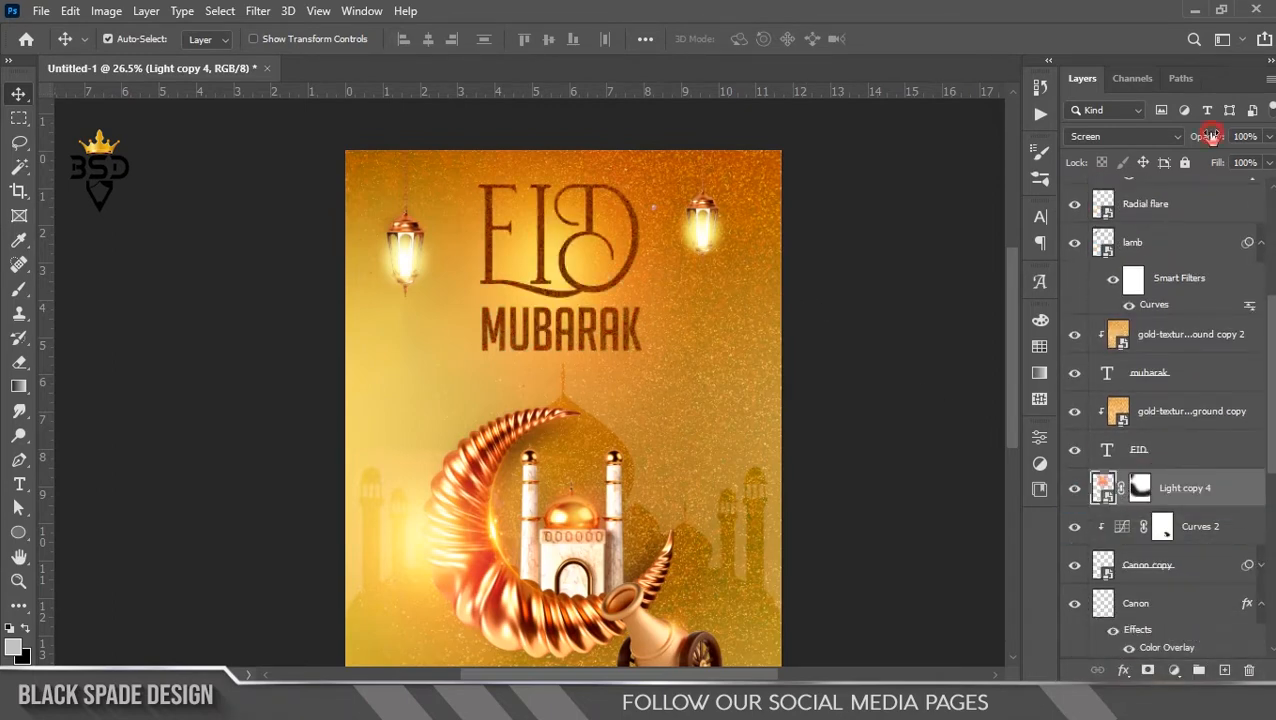
drag(1183, 136, 1177, 136)
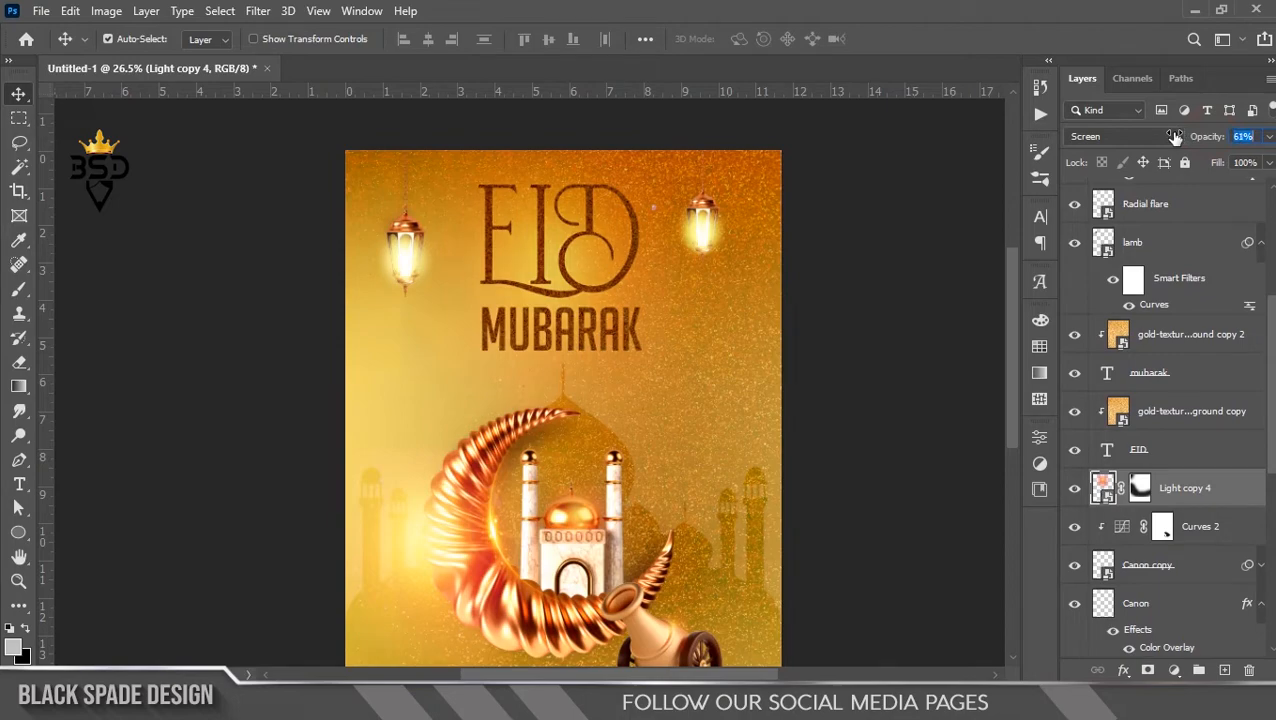
drag(1176, 136, 1173, 136)
click(835, 407)
scroll(790, 430, down, 4)
scroll(563, 413, up, 5)
Add the text "ISLAMIC PARTY" above Light copy 2, in the poster's lower-left area below the crescent.
drag(573, 300, 753, 110)
scroll(700, 455, up, 2)
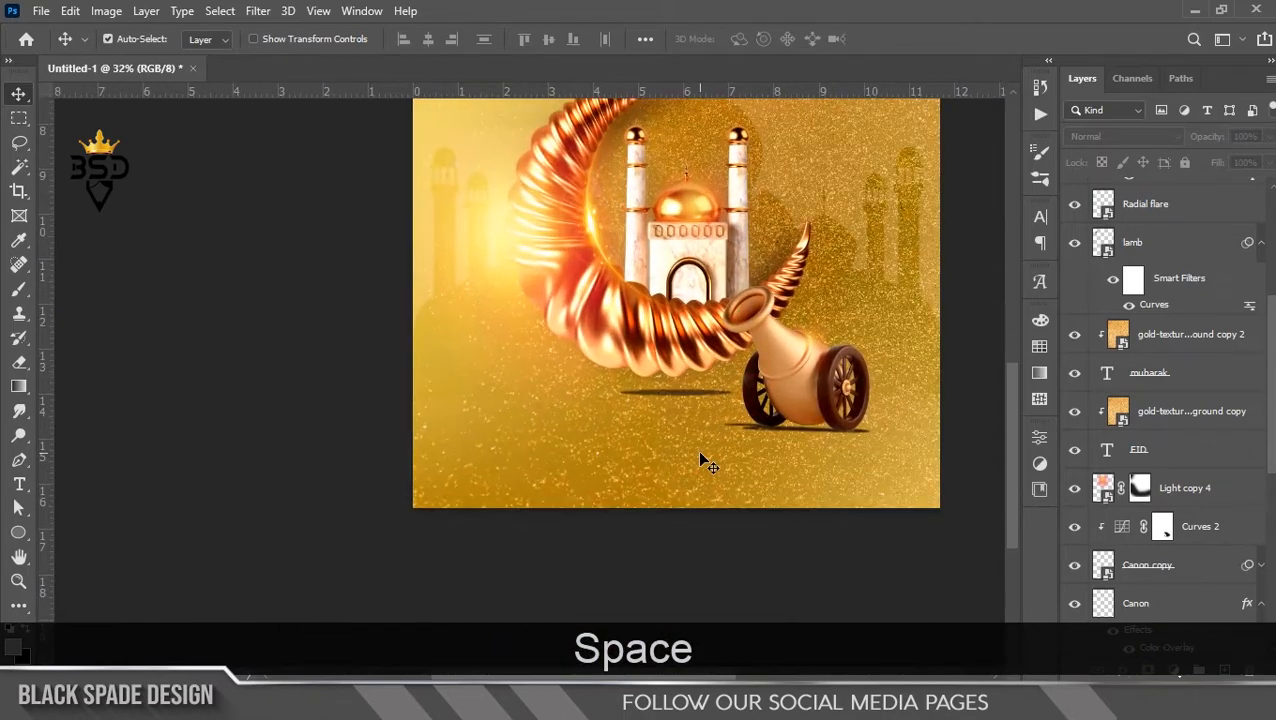
scroll(700, 455, up, 2)
drag(644, 441, 683, 456)
drag(1271, 340, 1271, 249)
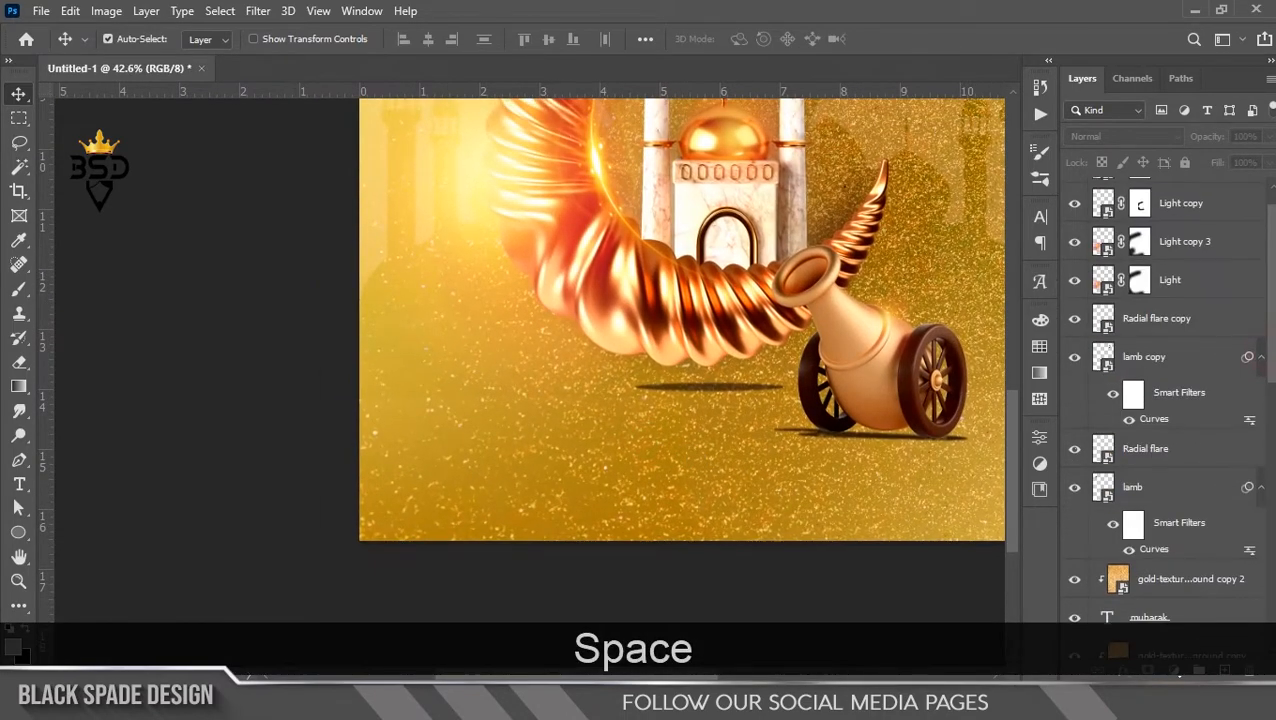
scroll(1165, 400, down, 1)
scroll(1165, 400, up, 2)
click(1195, 196)
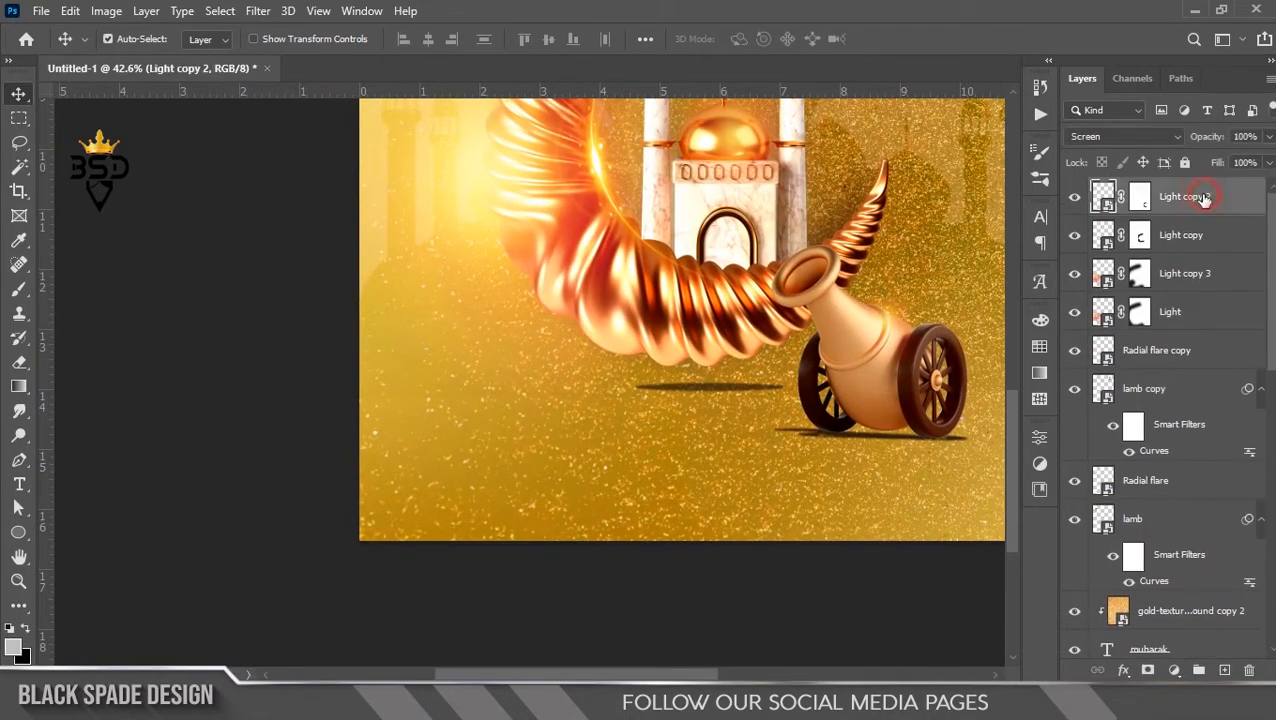
scroll(479, 462, up, 2)
drag(481, 476, 557, 468)
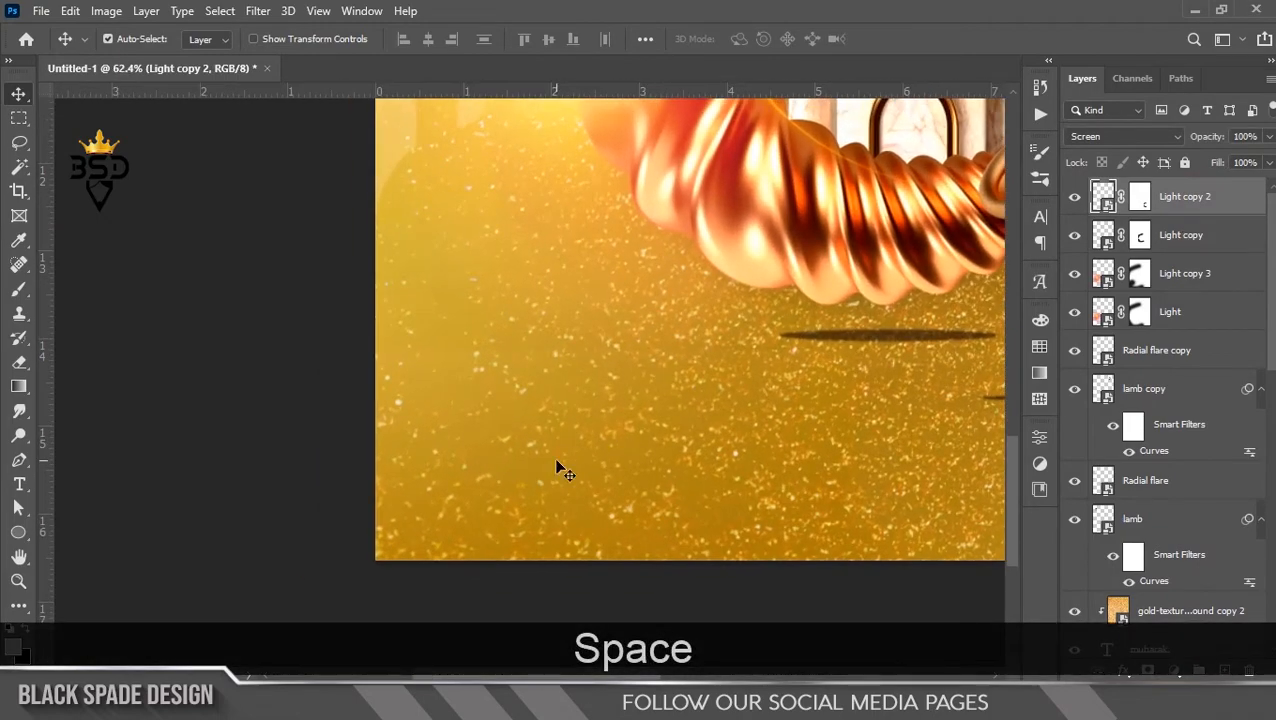
key(t)
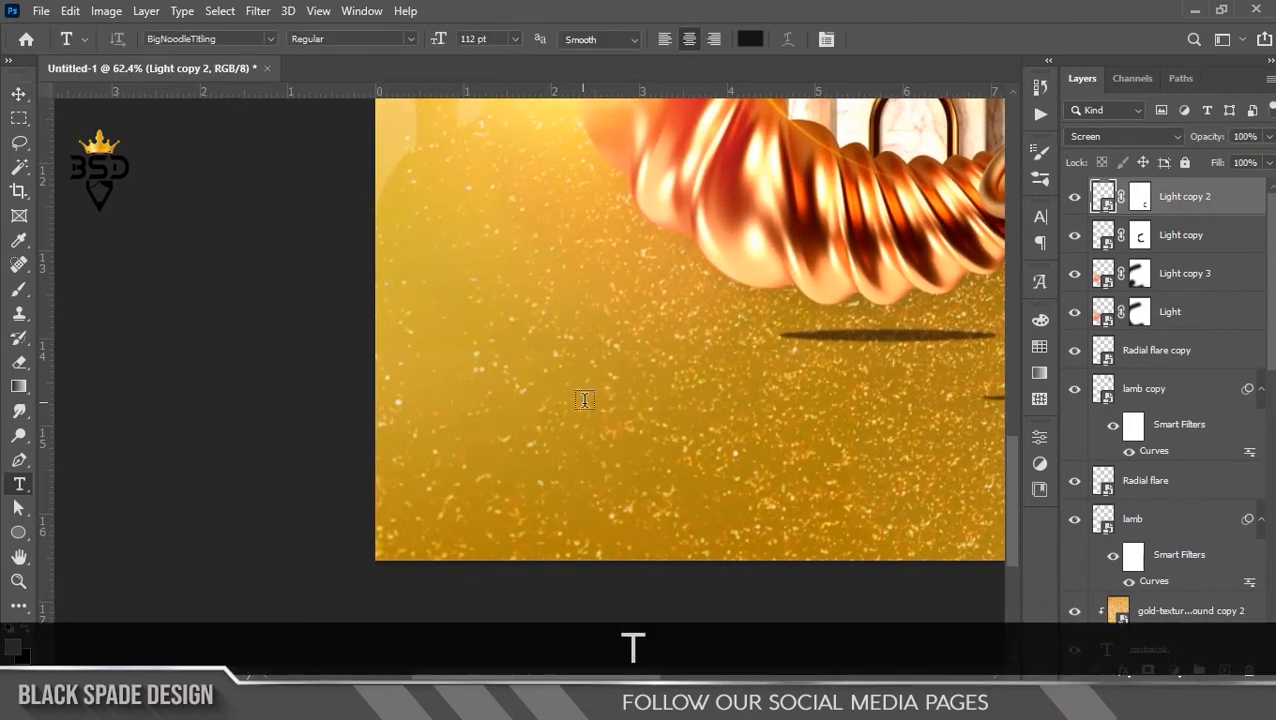
click(585, 400)
text(ISLA)
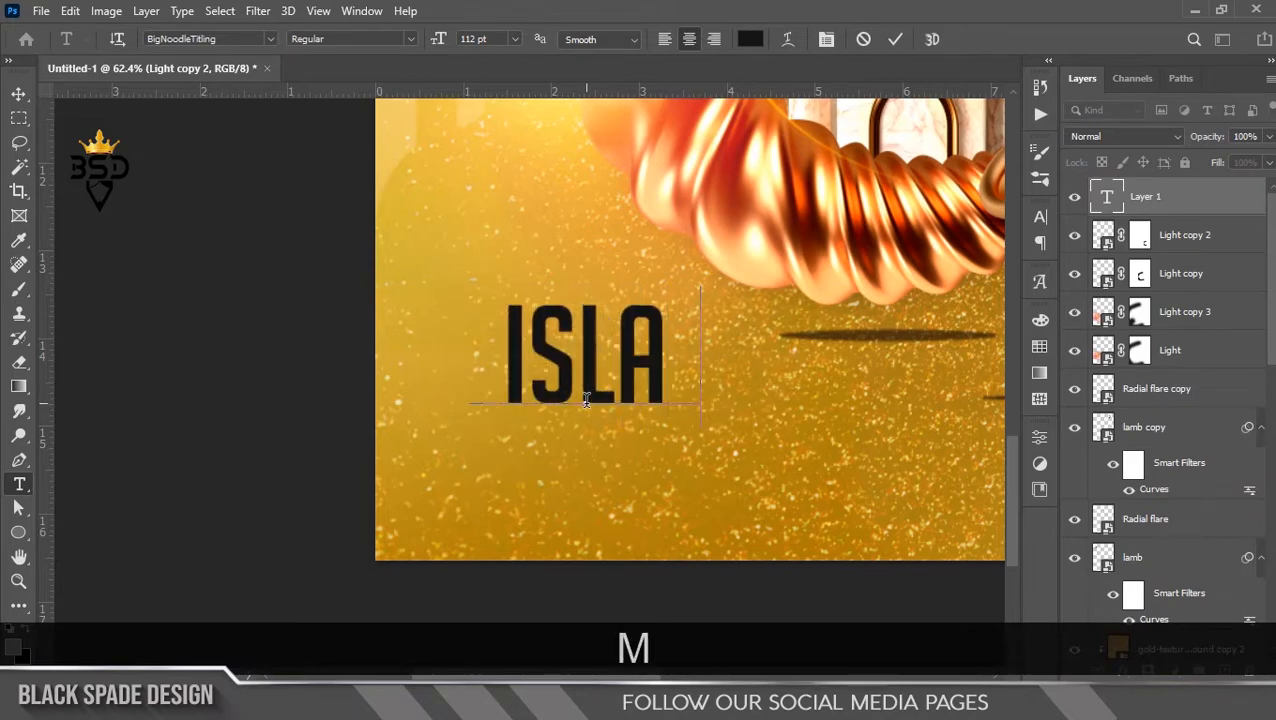
text(MIC PARTY)
Set the ISLAMIC PARTY text to dark brown #220301 and 93 pt.
key(ctrl+a)
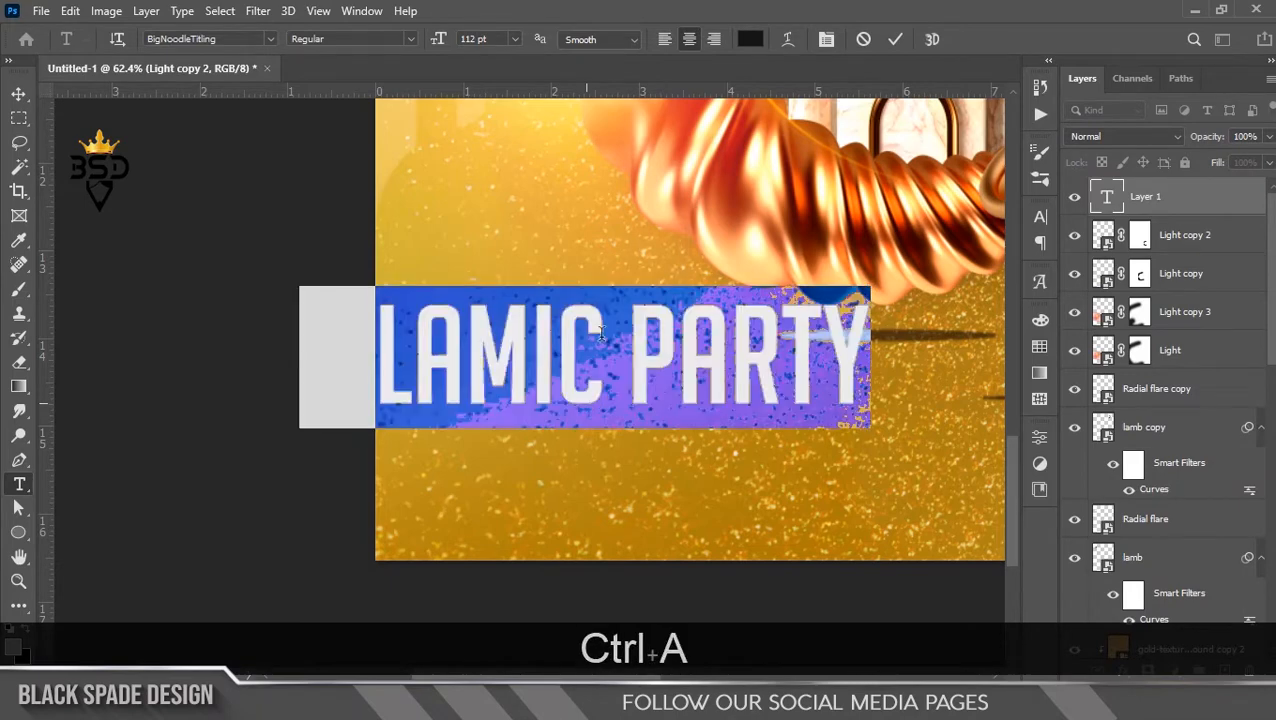
click(750, 39)
drag(785, 95, 880, 225)
click(750, 143)
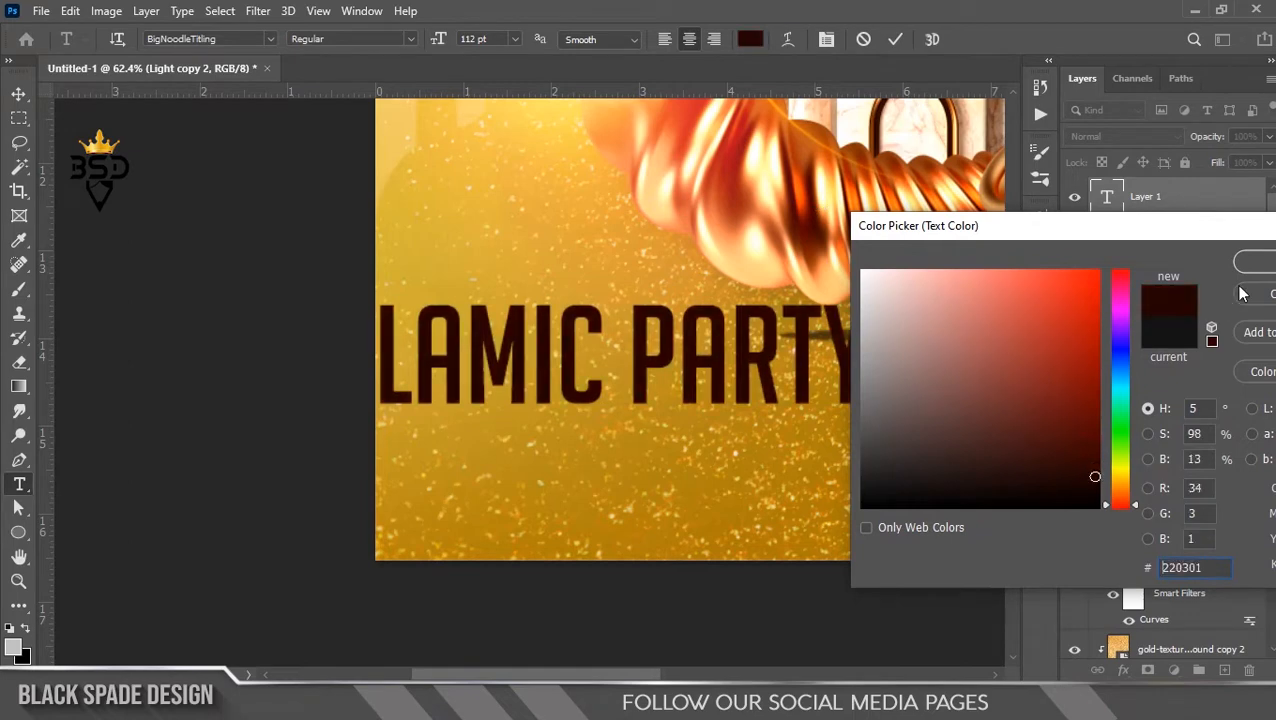
key(Return)
drag(427, 43, 421, 42)
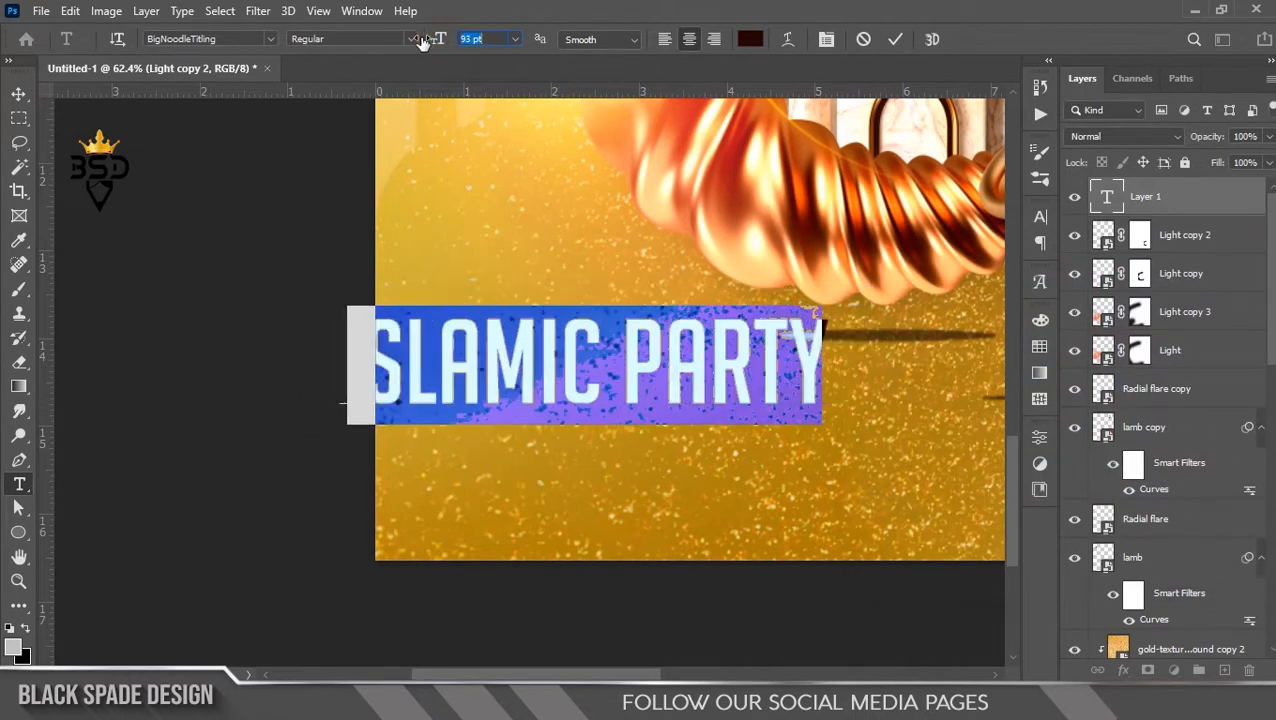
click(898, 41)
Position the ISLAMIC PARTY text below the crescent's shadow and scale it to about 91%.
scroll(456, 371, down, 3)
key(v)
drag(579, 382, 645, 420)
key(ctrl+t)
drag(786, 367, 779, 366)
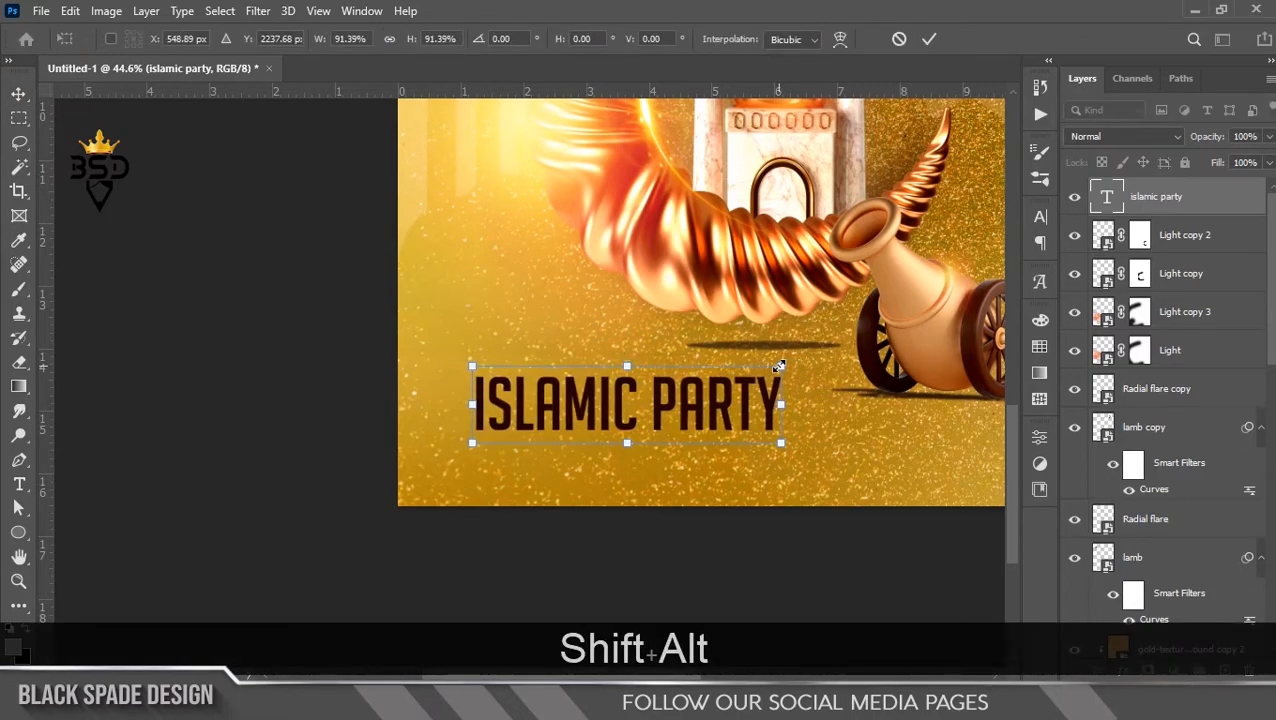
scroll(693, 410, up, 1)
scroll(700, 395, down, 4)
drag(735, 375, 615, 457)
scroll(517, 573, up, 2)
scroll(561, 505, up, 2)
drag(561, 505, 593, 475)
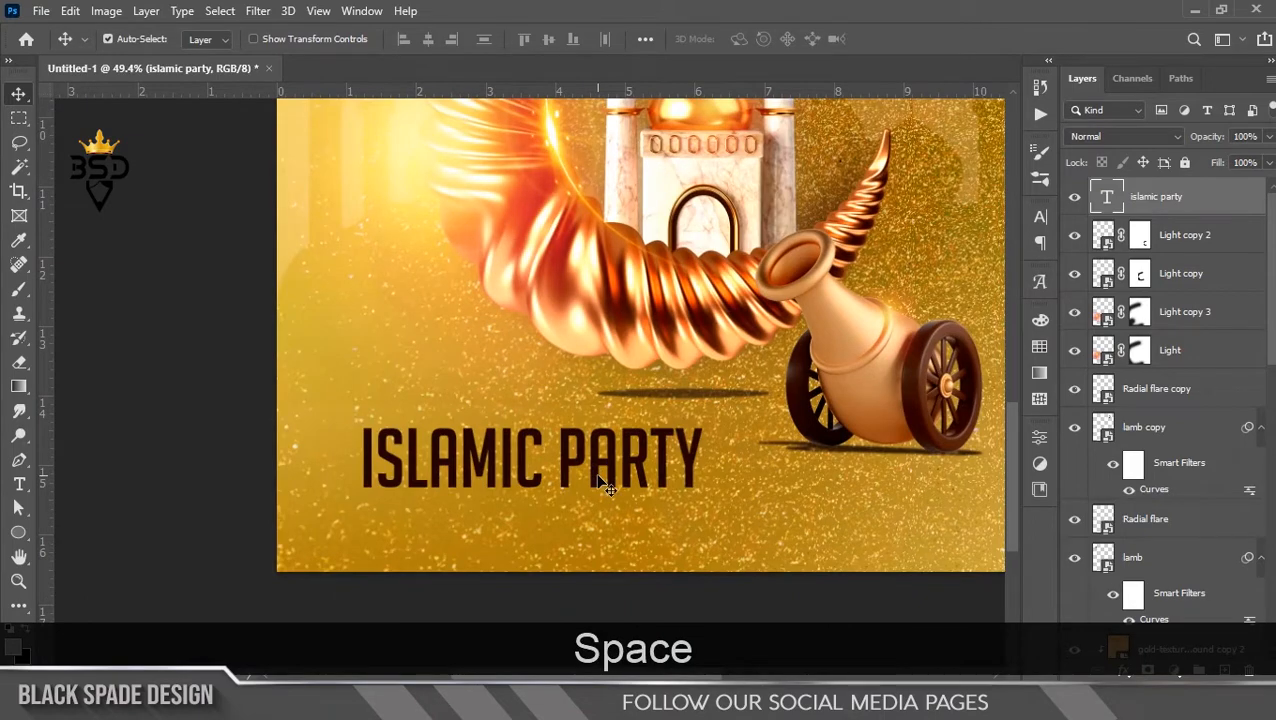
Enlarge the Curves 2, Canon copy and Canon layers together to about 116% and shift the cannon toward the lower-right corner.
scroll(745, 453, up, 1)
drag(745, 453, 667, 449)
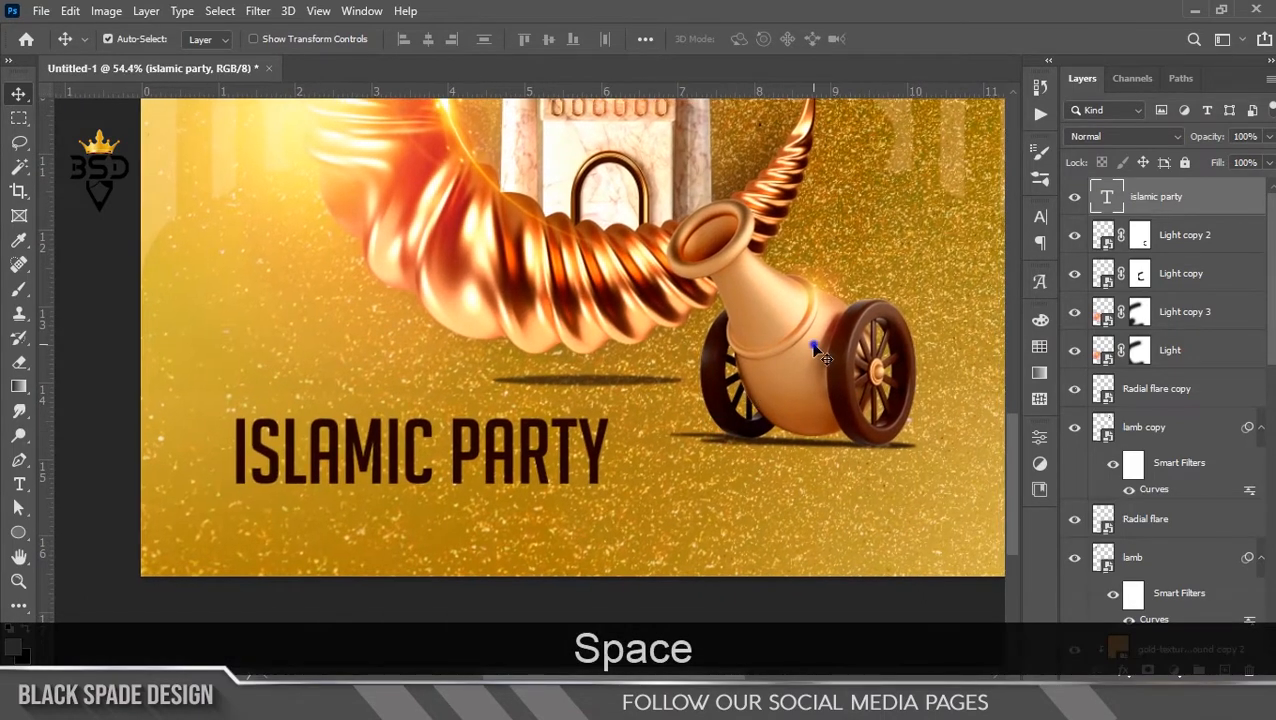
right_click(812, 345)
click(850, 367)
scroll(1250, 388, down, 4)
click(1200, 416)
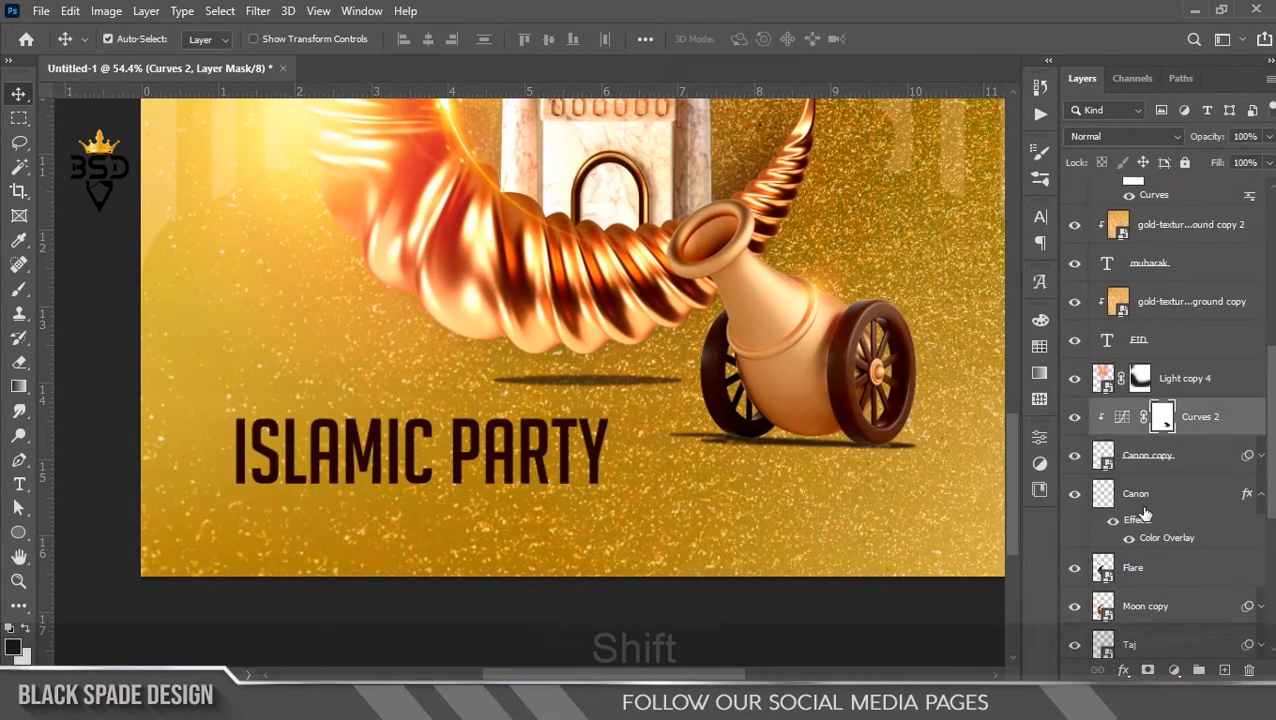
shift+click(1136, 493)
key(ctrl+t)
drag(964, 456, 990, 484)
drag(696, 194, 690, 188)
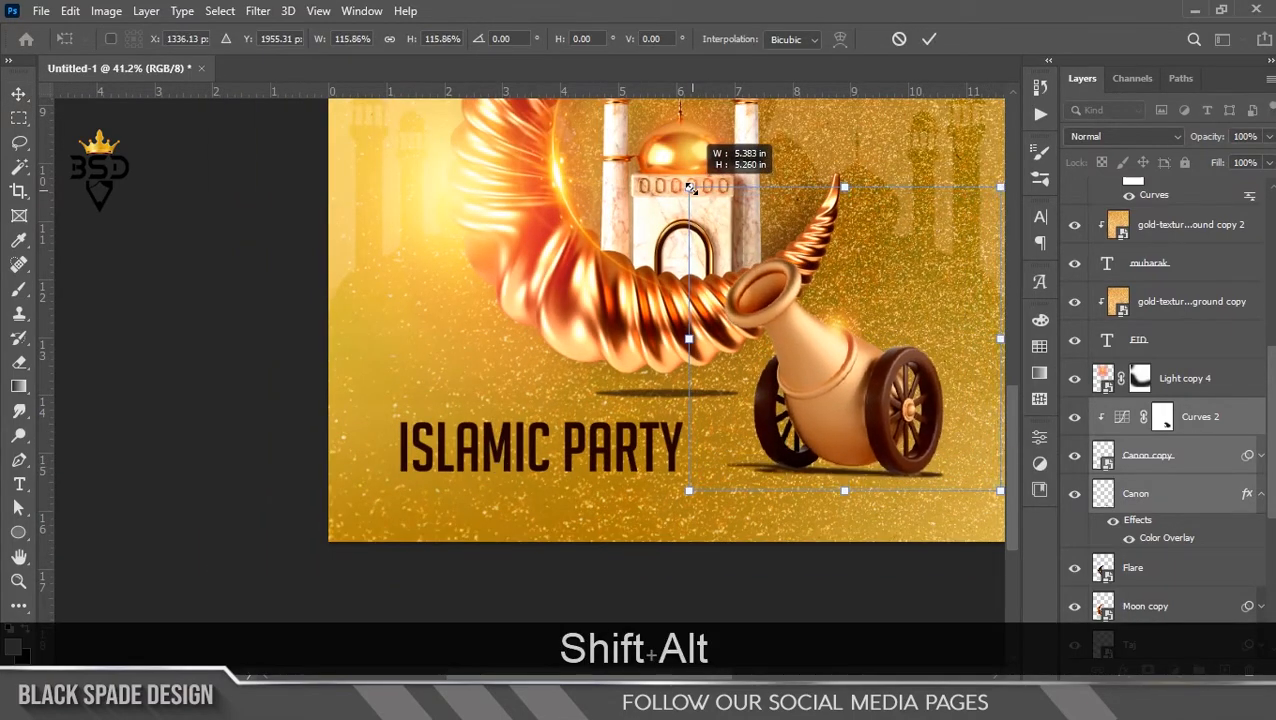
drag(868, 399, 867, 395)
key(Return)
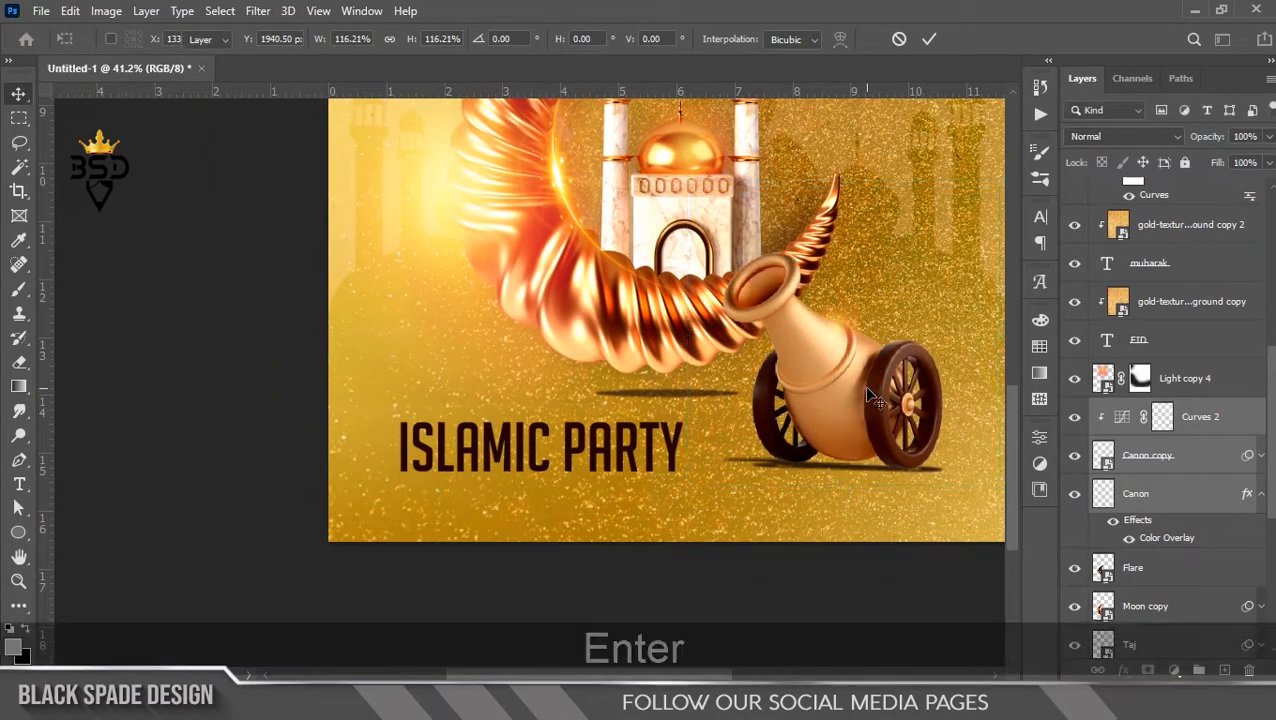
Add the text "LIVE AT MASJID" on a new text layer just above the ISLAMIC PARTY line.
scroll(738, 443, up, 3)
drag(701, 513, 799, 465)
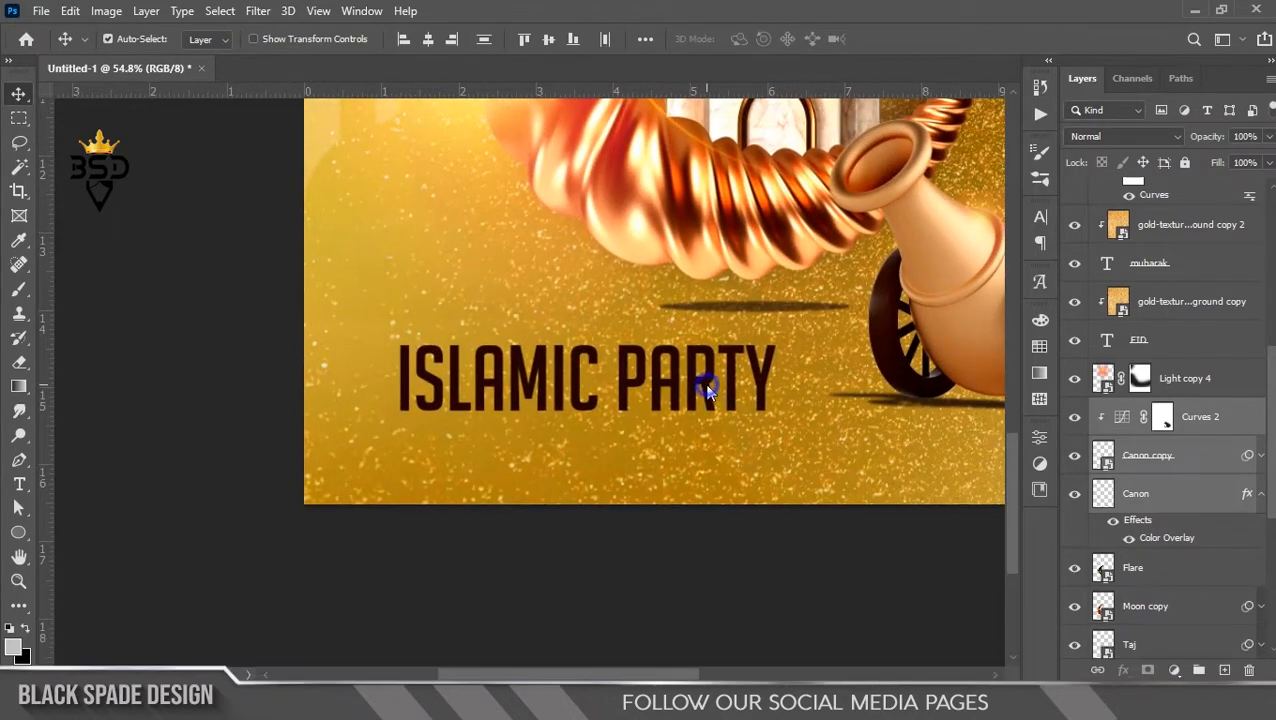
click(712, 392)
scroll(660, 388, up, 1)
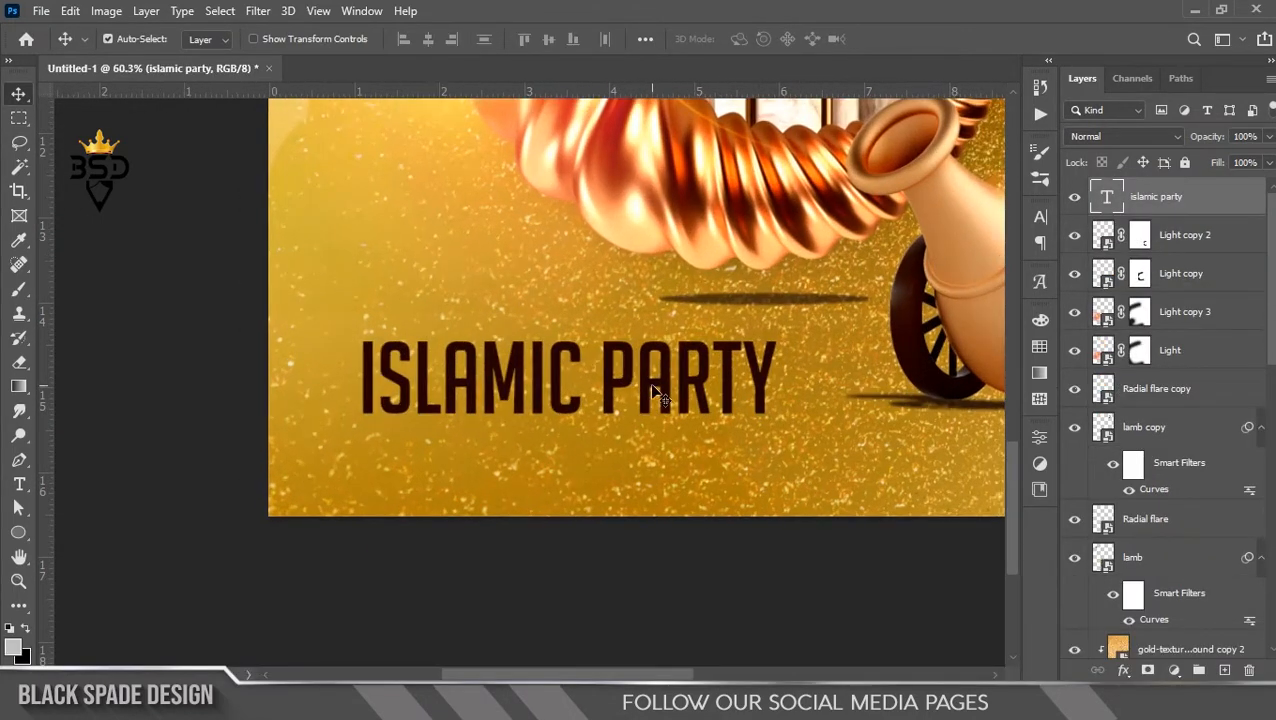
key(t)
click(547, 305)
text(LIVE AT MASJID)
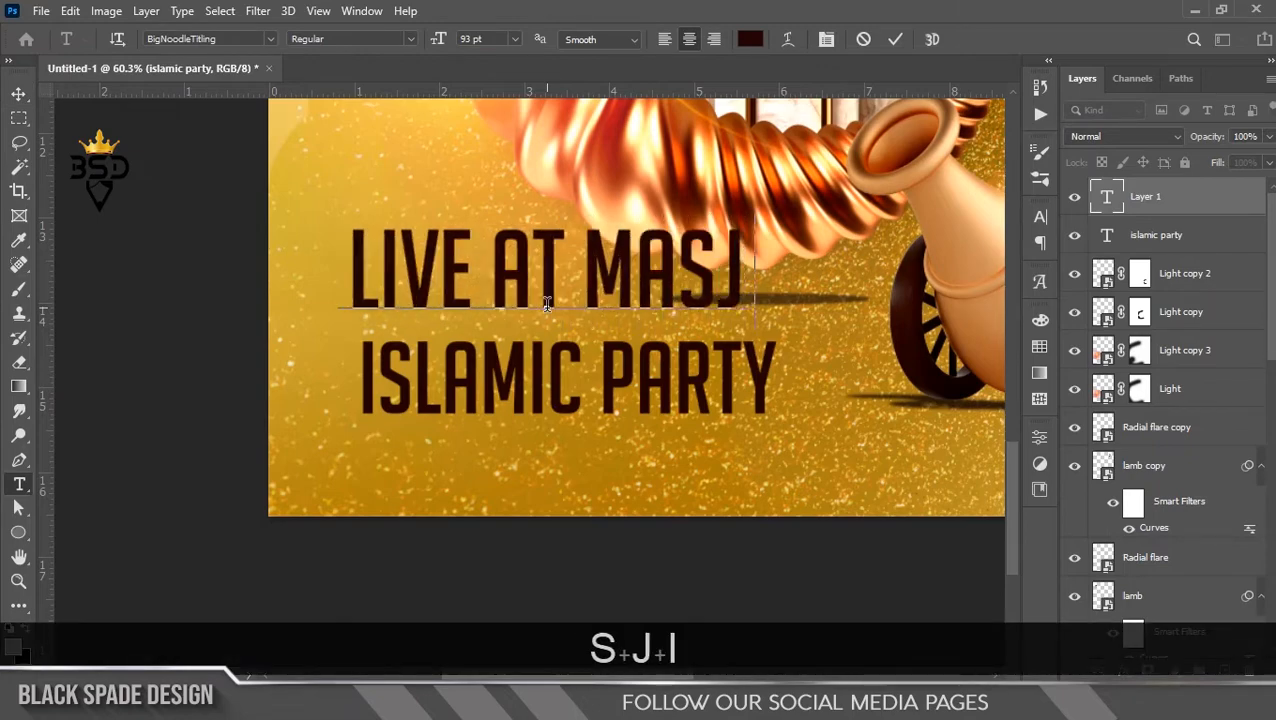
Set the LIVE AT MASJID text to Arial Regular at 43 pt.
key(ctrl+a)
click(826, 39)
click(928, 244)
click(918, 337)
drag(833, 270, 787, 270)
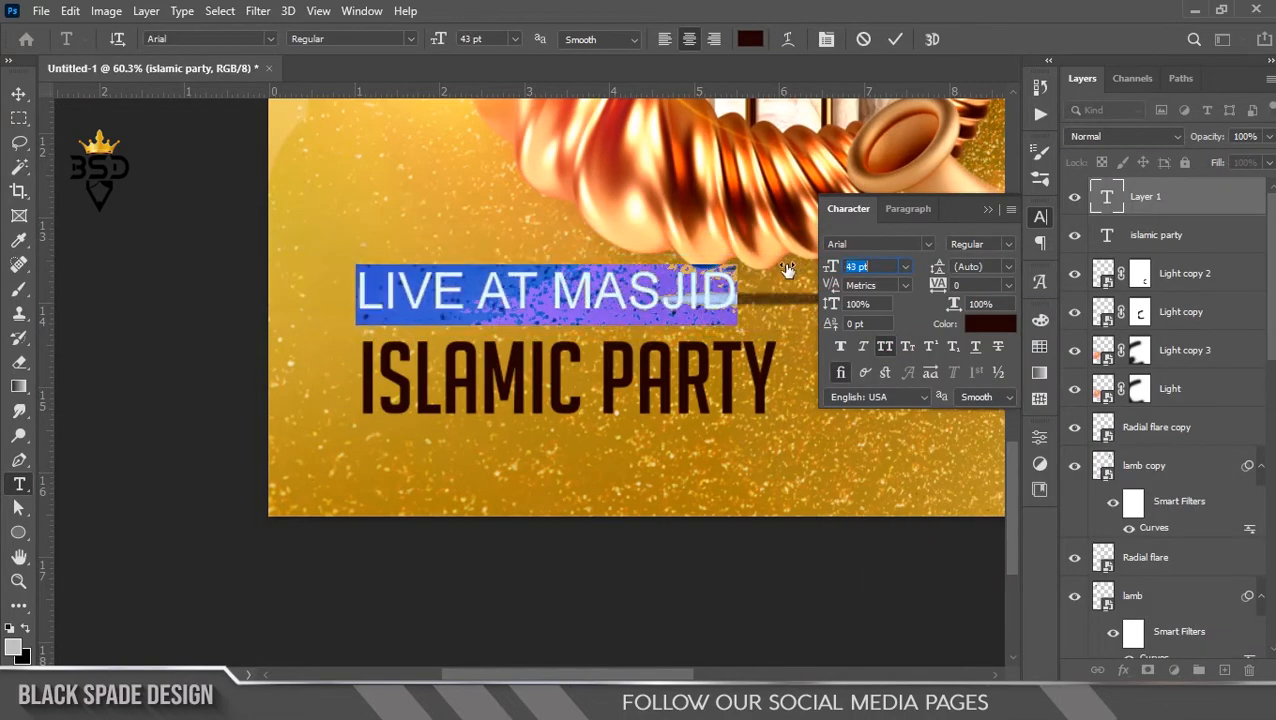
click(894, 43)
click(987, 208)
Align LIVE AT MASJID directly above ISLAMIC PARTY and scale it to about 109% so both lines have equal width.
key(v)
scroll(488, 302, up, 6)
drag(488, 288, 493, 309)
scroll(493, 308, down, 4)
key(ctrl+t)
drag(804, 266, 846, 258)
key(Return)
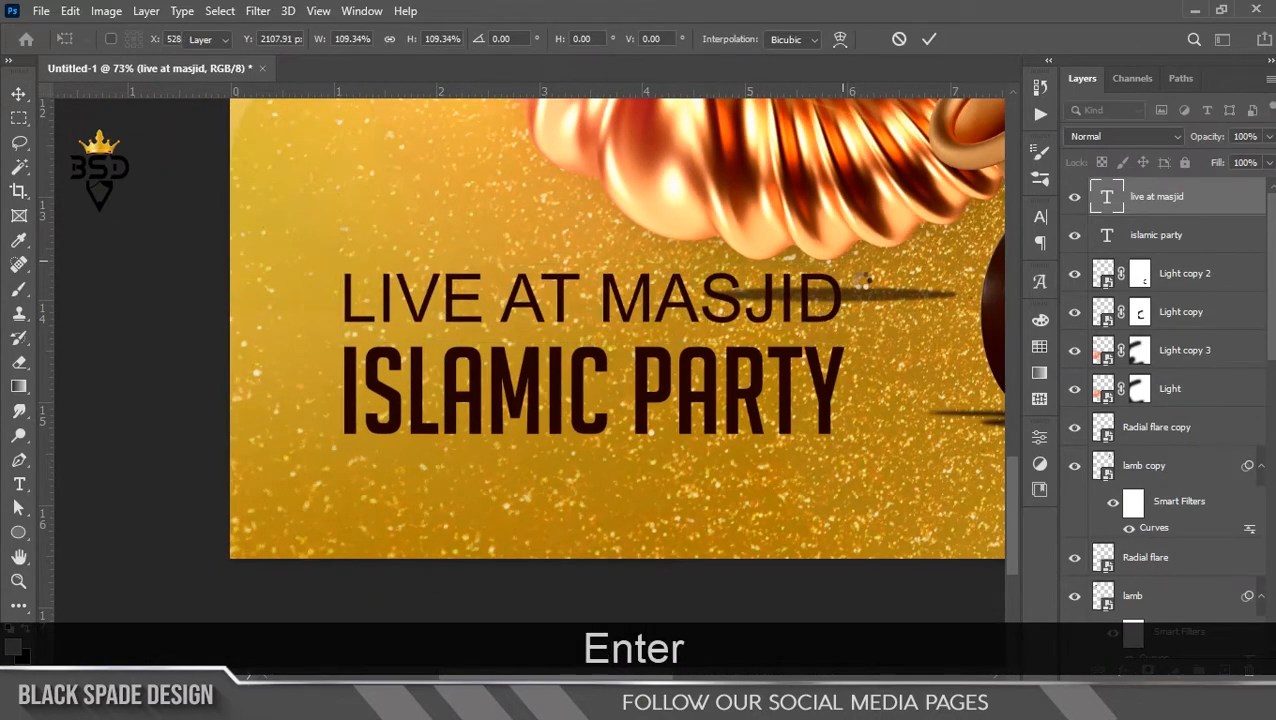
scroll(633, 345, down, 3)
drag(636, 350, 656, 246)
scroll(660, 252, up, 2)
key(ctrl+t)
drag(841, 195, 843, 195)
key(Return)
drag(679, 195, 678, 360)
double_click(1106, 198)
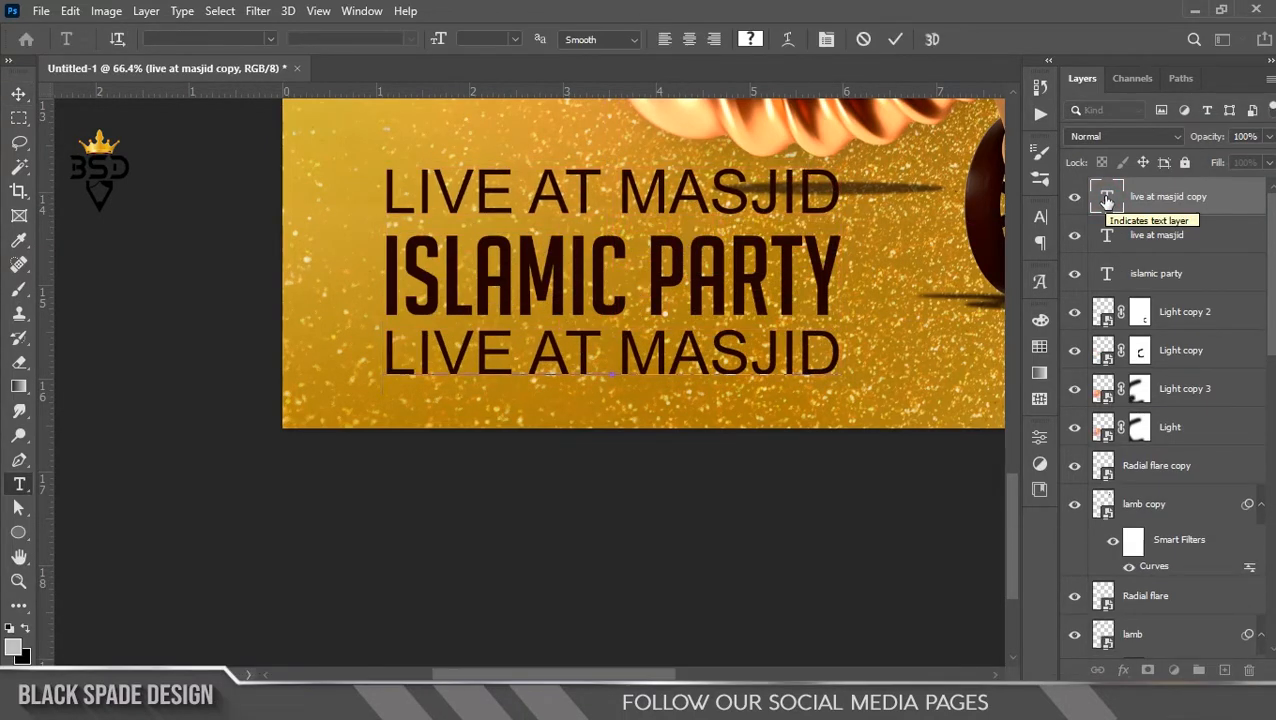
text(MAY)
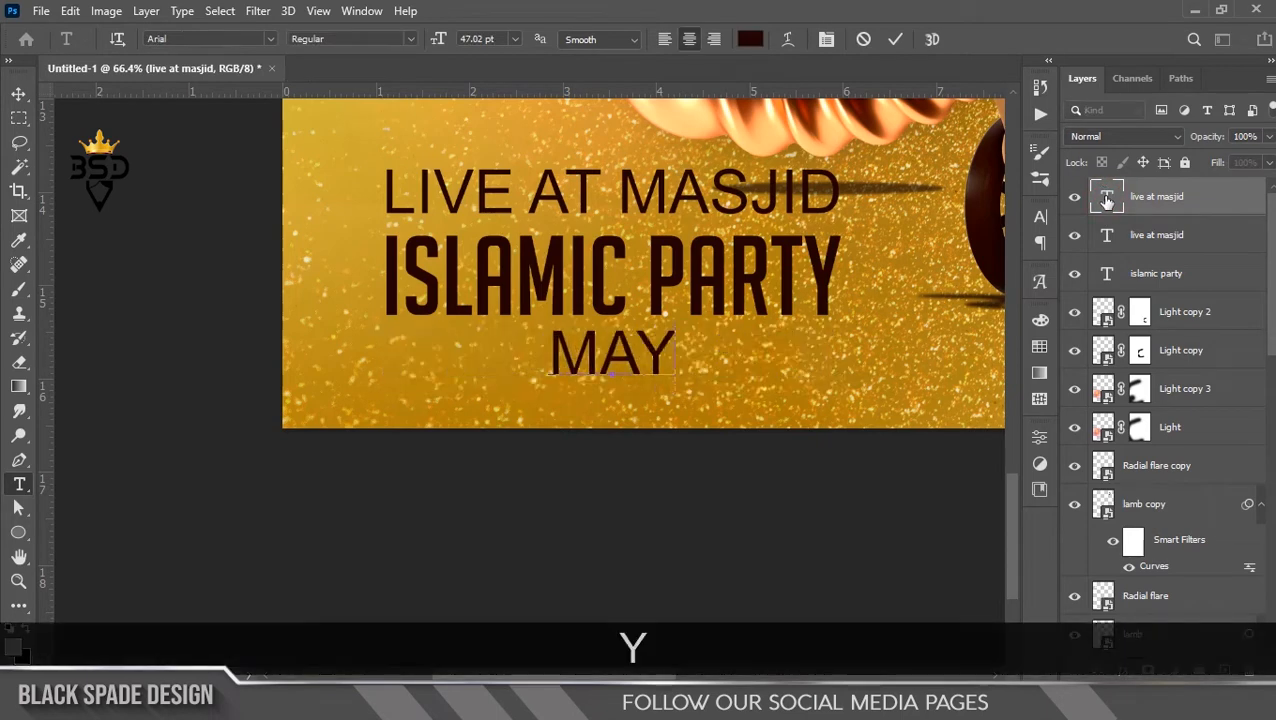
text( 02 DOORS OPEN)
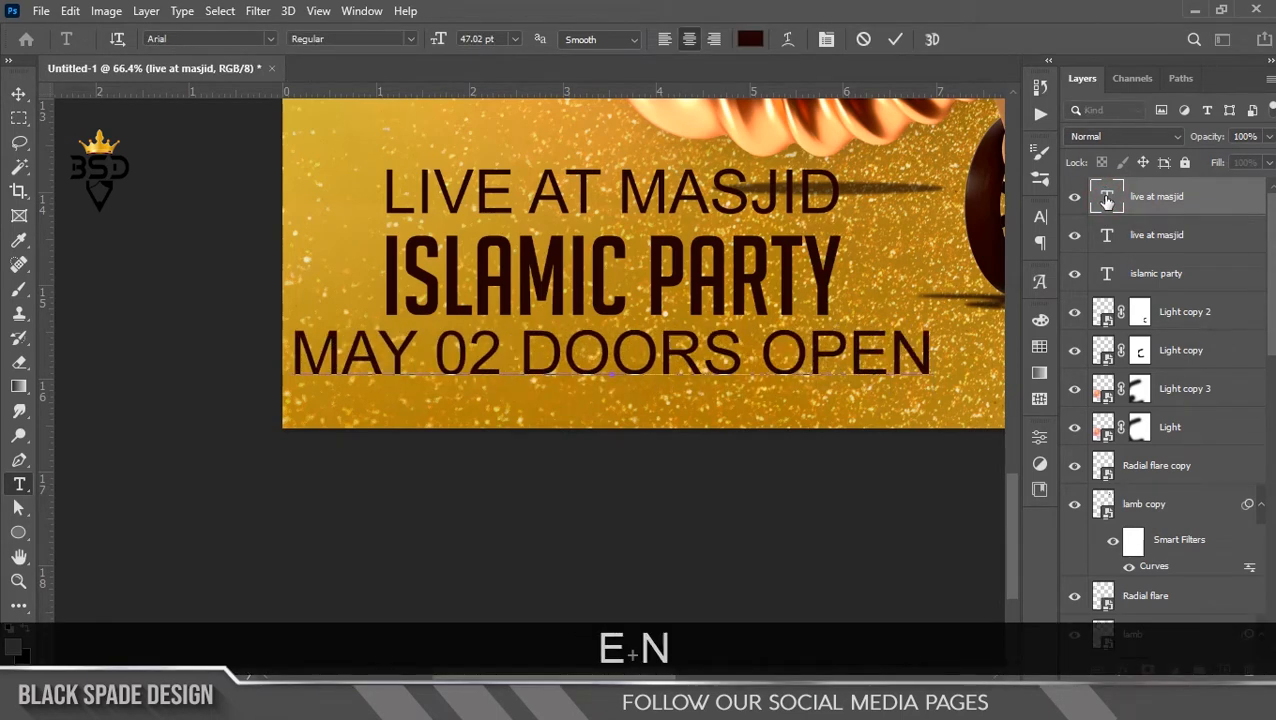
text( @8PM)
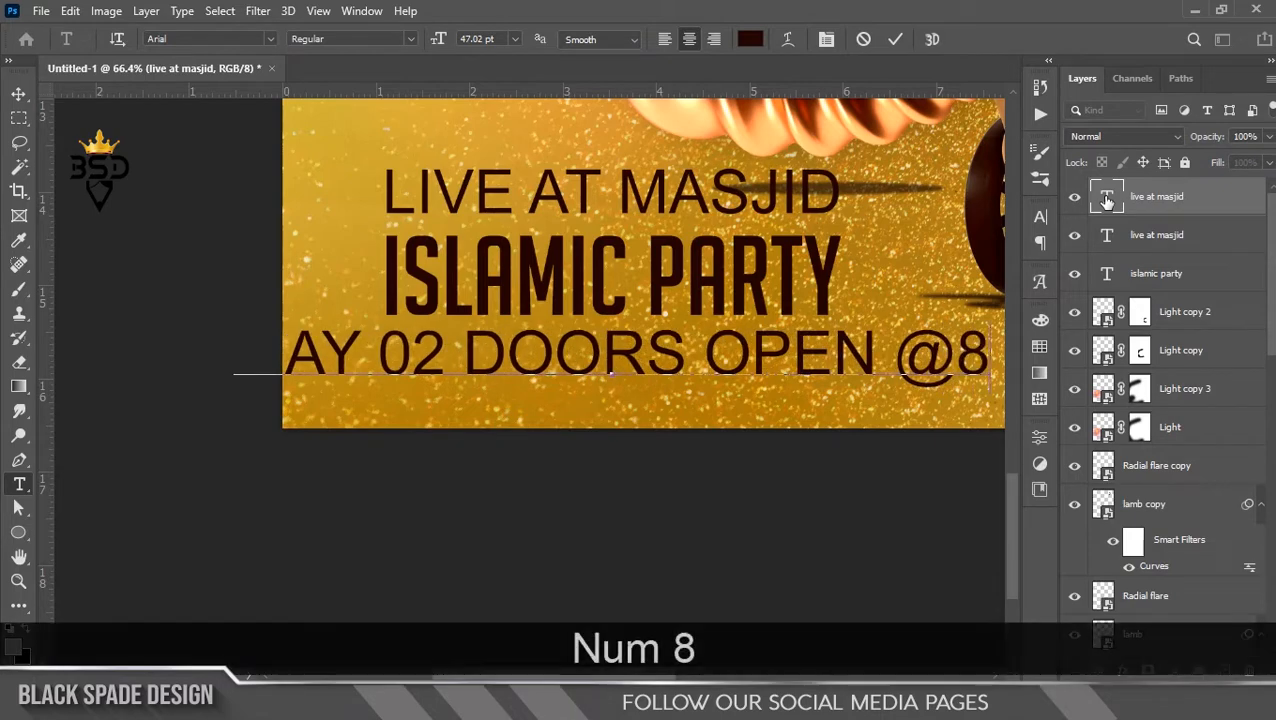
key(ctrl+a)
drag(438, 38, 415, 39)
click(895, 39)
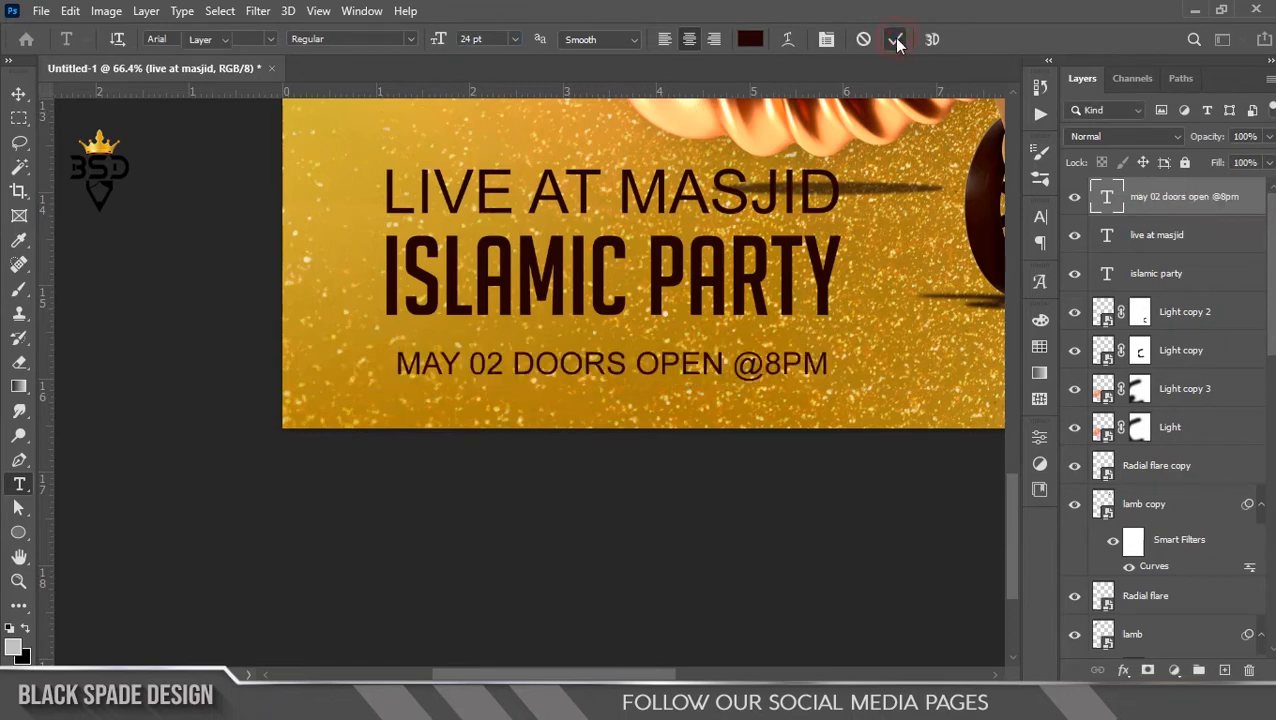
key(v)
scroll(584, 390, up, 3)
drag(606, 375, 590, 357)
key(ctrl+t)
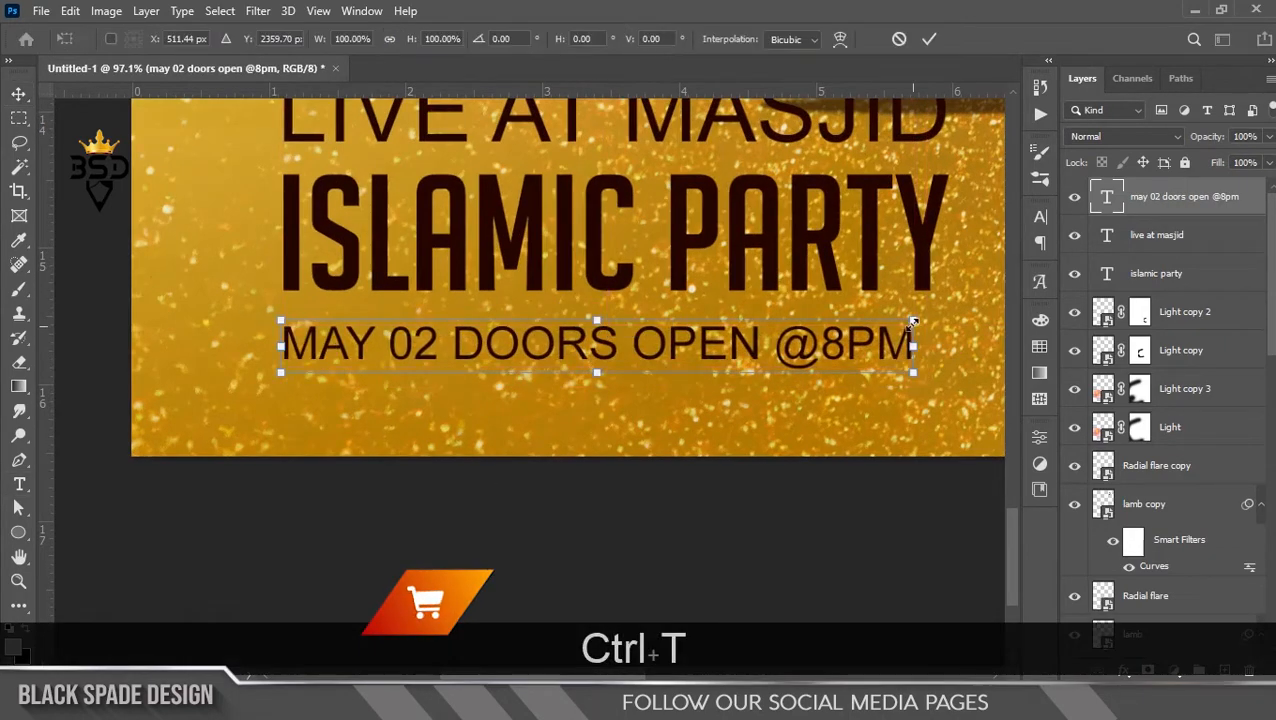
drag(928, 316, 947, 347)
key(Return)
Nudge the crescent's Ellipse 1 shadow slightly to the right, away from the text.
scroll(791, 319, down, 5)
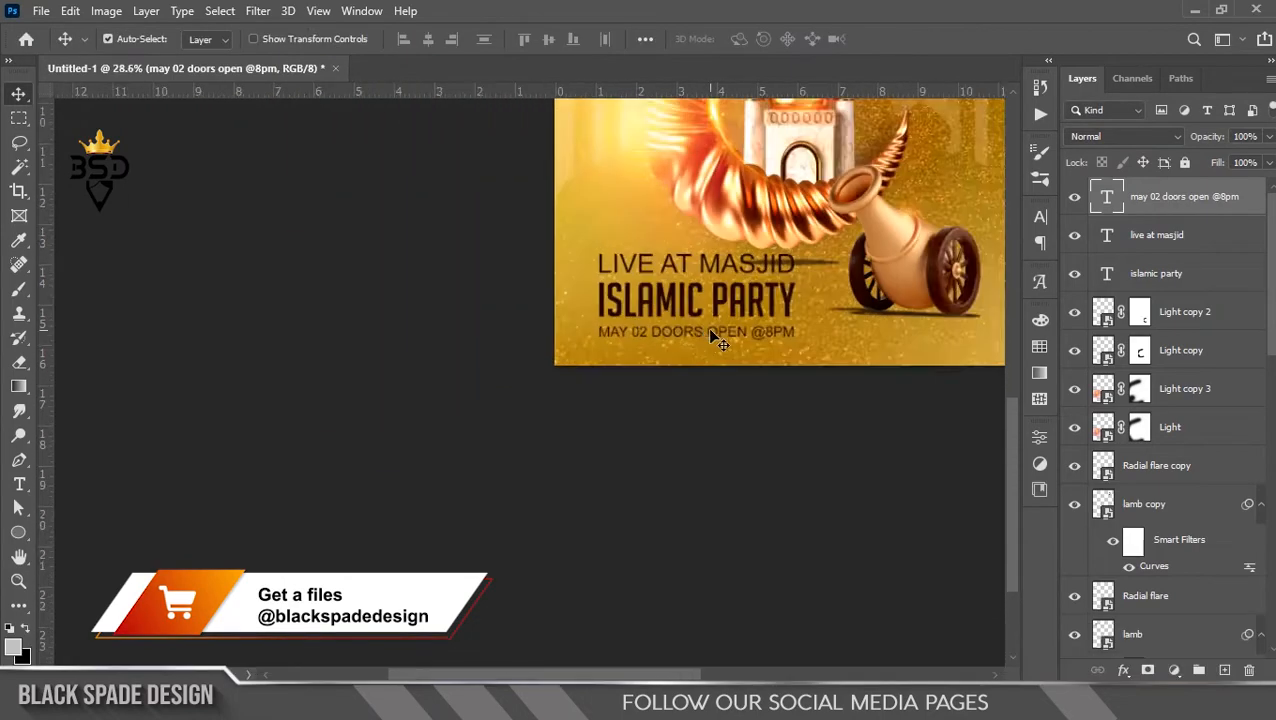
scroll(748, 245, up, 3)
right_click(786, 262)
click(786, 262)
key(Right)
key(Right)
key(Right)
key(Right)
key(Right)
key(Right)
key(Right)
key(Right)
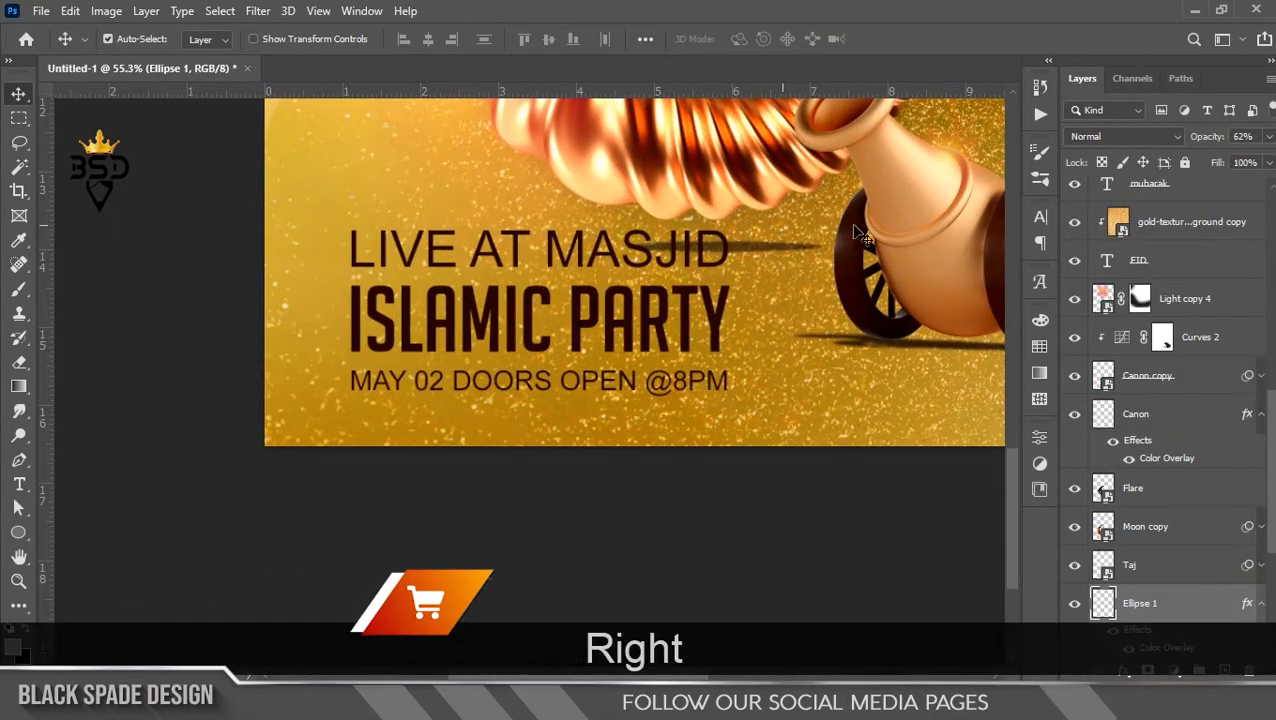
Scale the three event text layers together to about 81% and keep the block below the crescent.
scroll(604, 443, down, 5)
key(space)
scroll(604, 443, up, 3)
click(660, 343)
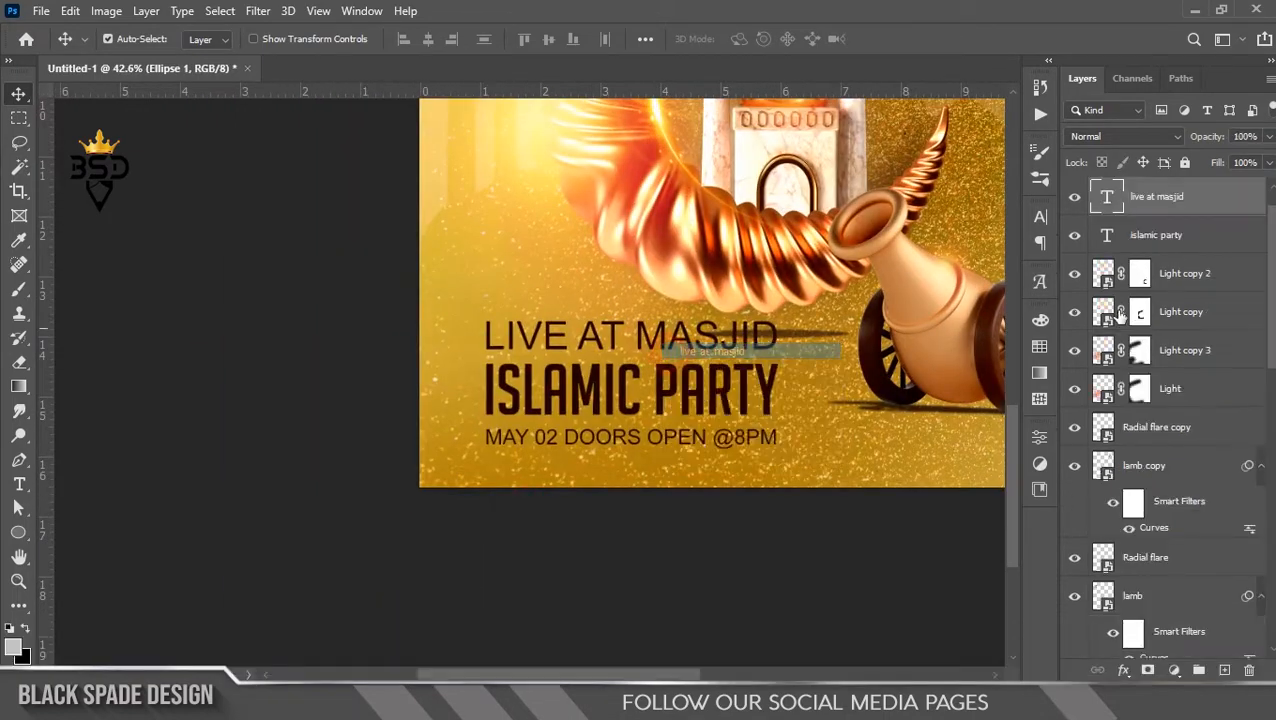
scroll(1192, 241, up, 1)
click(1185, 197)
shift+click(1160, 274)
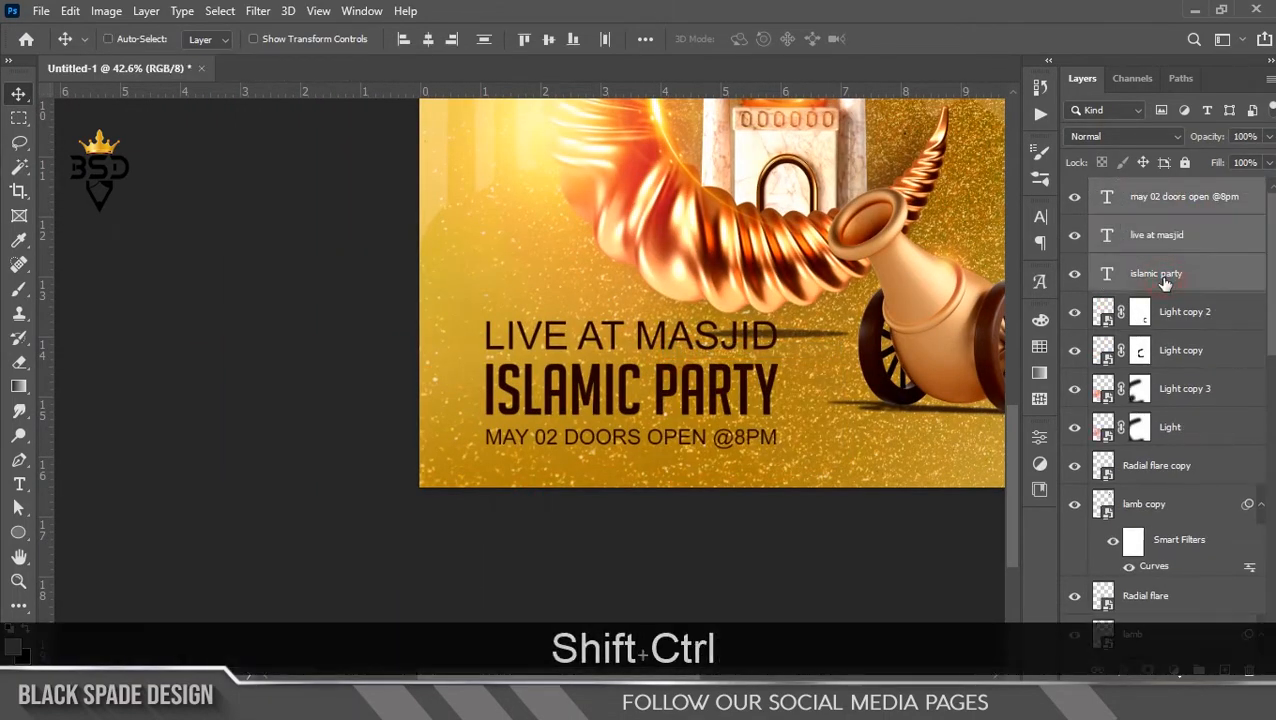
key(ctrl+t)
drag(777, 318, 747, 335)
drag(701, 373, 668, 368)
mouse_move(710, 428)
mouse_down()
mouse_move(668, 396)
mouse_move(703, 444)
mouse_move(724, 443)
mouse_up()
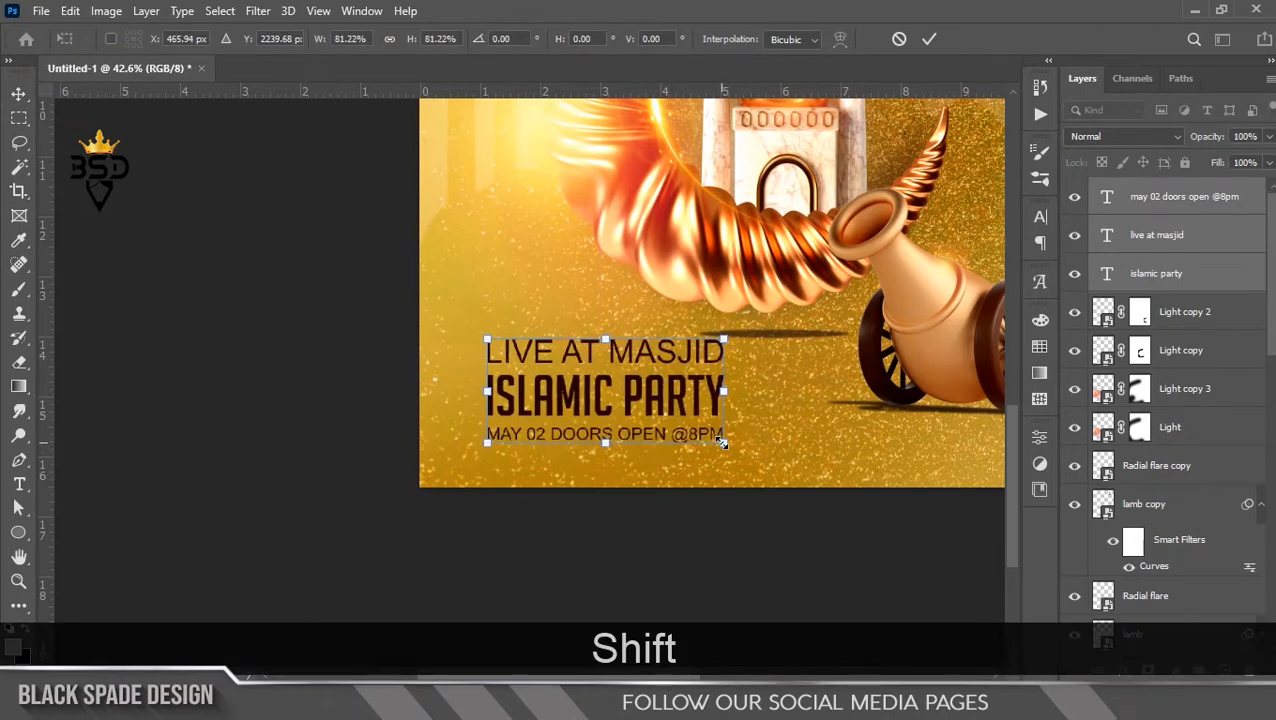
key(Return)
Nudge the three event text layers together toward the poster's left edge.
key(Left)
key(Left)
key(Left)
key(Left)
key(Left)
key(Left)
key(Left)
key(Left)
key(Left)
key(Left)
key(Left)
key(Left)
key(Left)
key(Left)
key(Left)
key(Left)
key(Left)
key(Left)
key(Left)
key(Left)
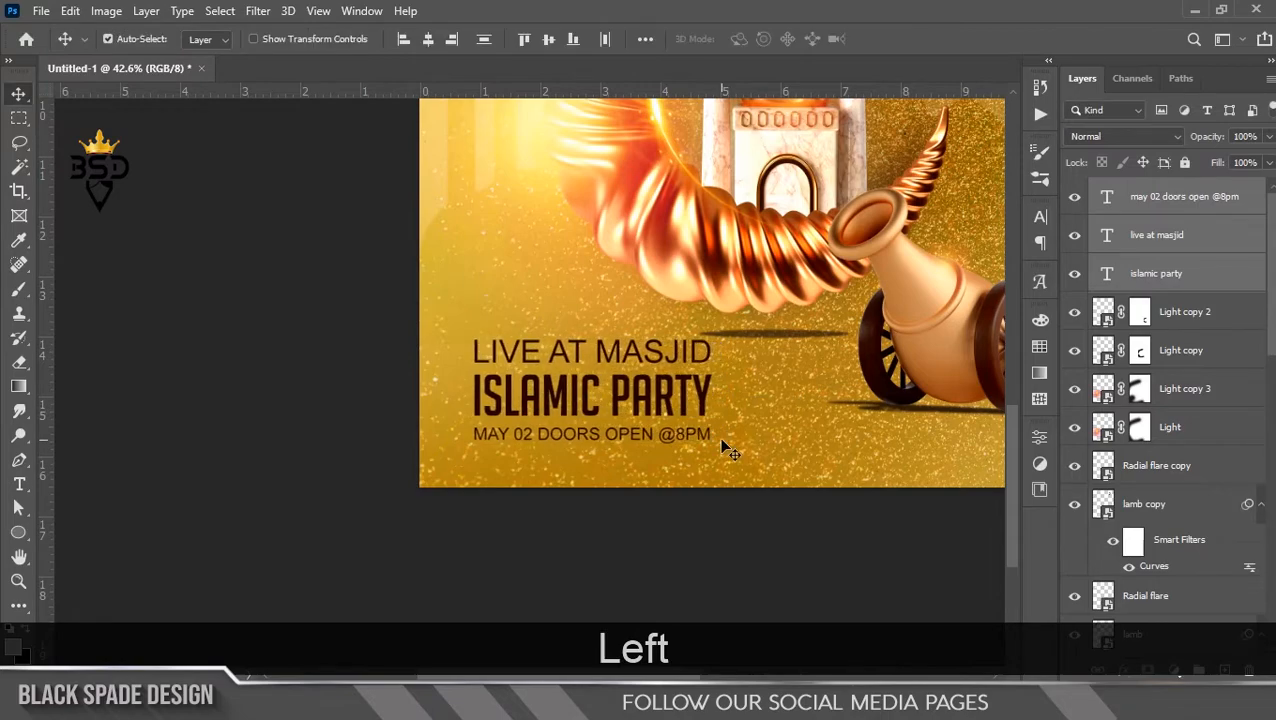
Nudge the crescent's Ellipse 1 shadow slightly upward, closer to the crescent.
scroll(722, 441, down, 4)
scroll(772, 367, up, 5)
right_click(769, 370)
click(790, 382)
key(Up)
key(Up)
key(Up)
key(Up)
key(Up)
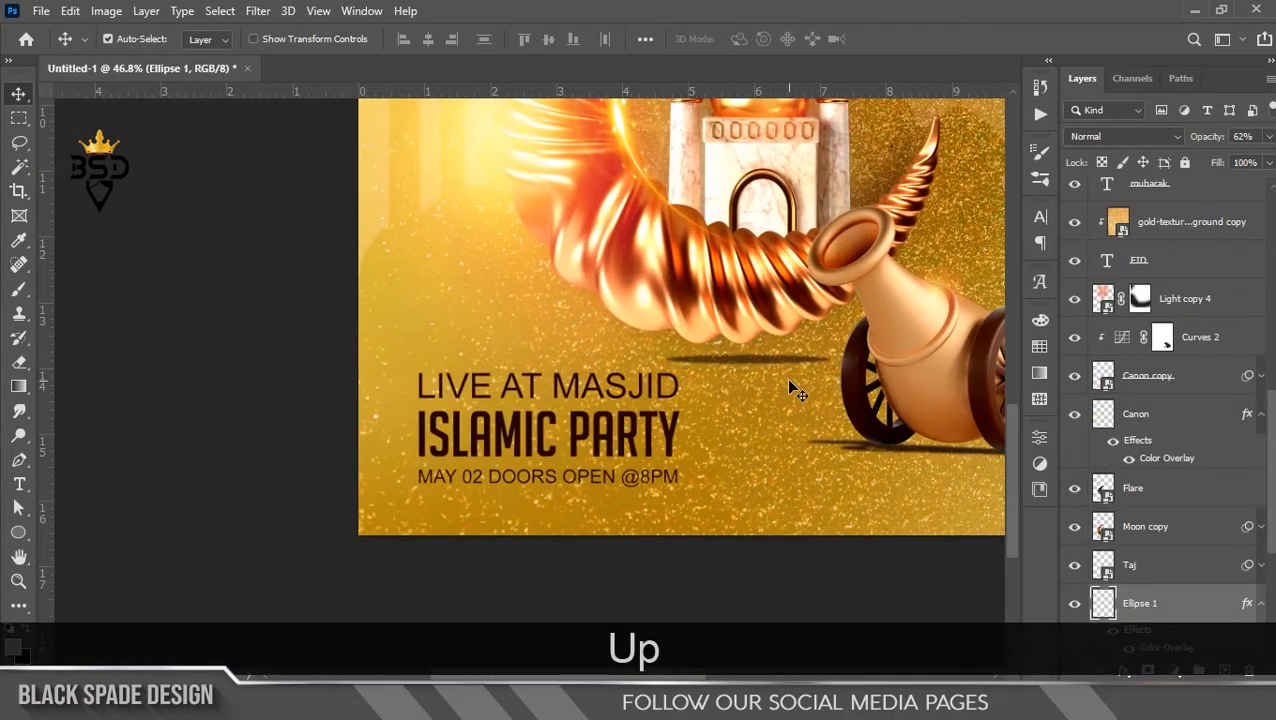
Enlarge the Curves 2, Canon copy and Canon layers together to about 110% and shift the cannon slightly left and down.
scroll(665, 384, down, 5)
scroll(502, 442, up, 3)
key(space)
drag(502, 460, 588, 372)
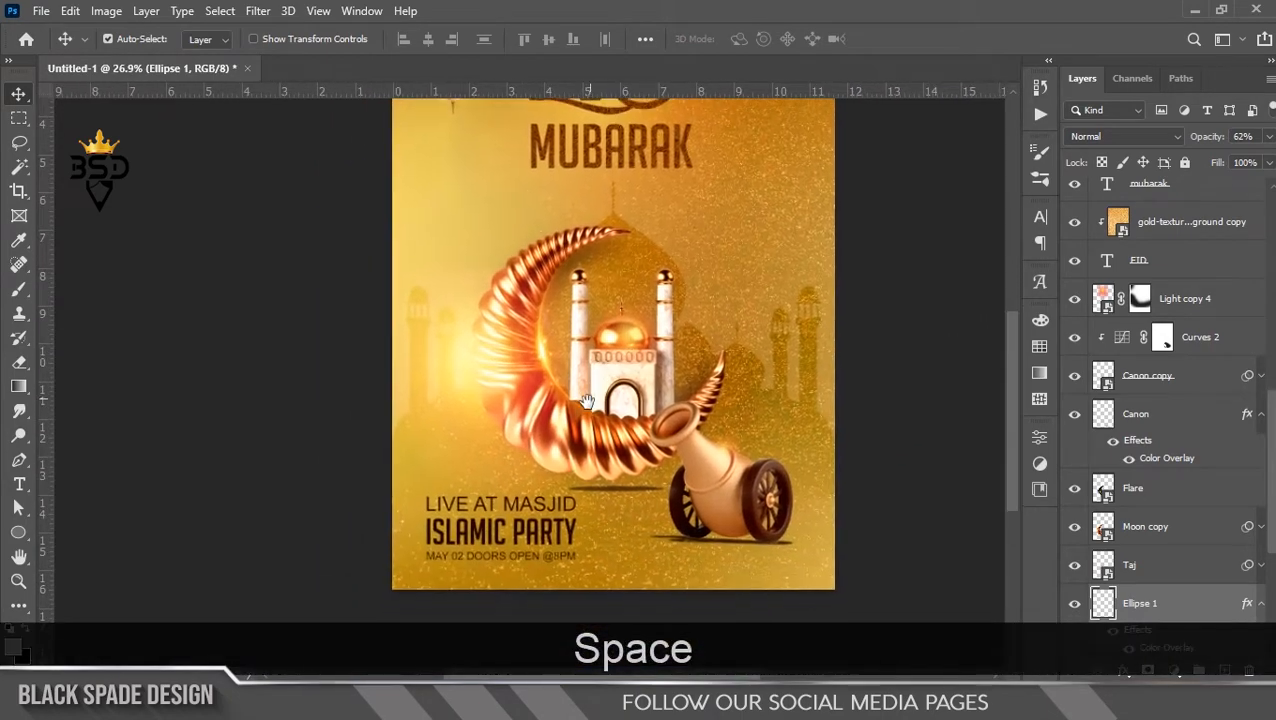
scroll(588, 403, down, 4)
scroll(590, 410, down, 2)
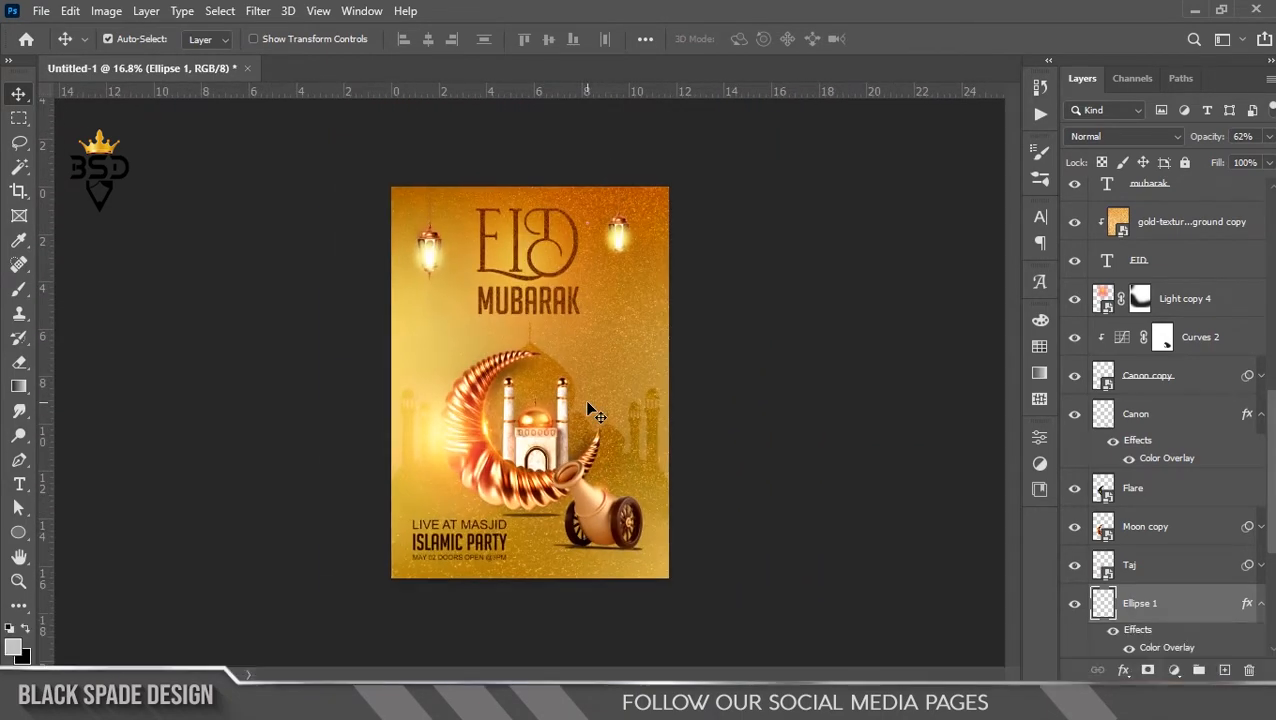
scroll(595, 420, up, 3)
key(space)
drag(600, 540, 619, 424)
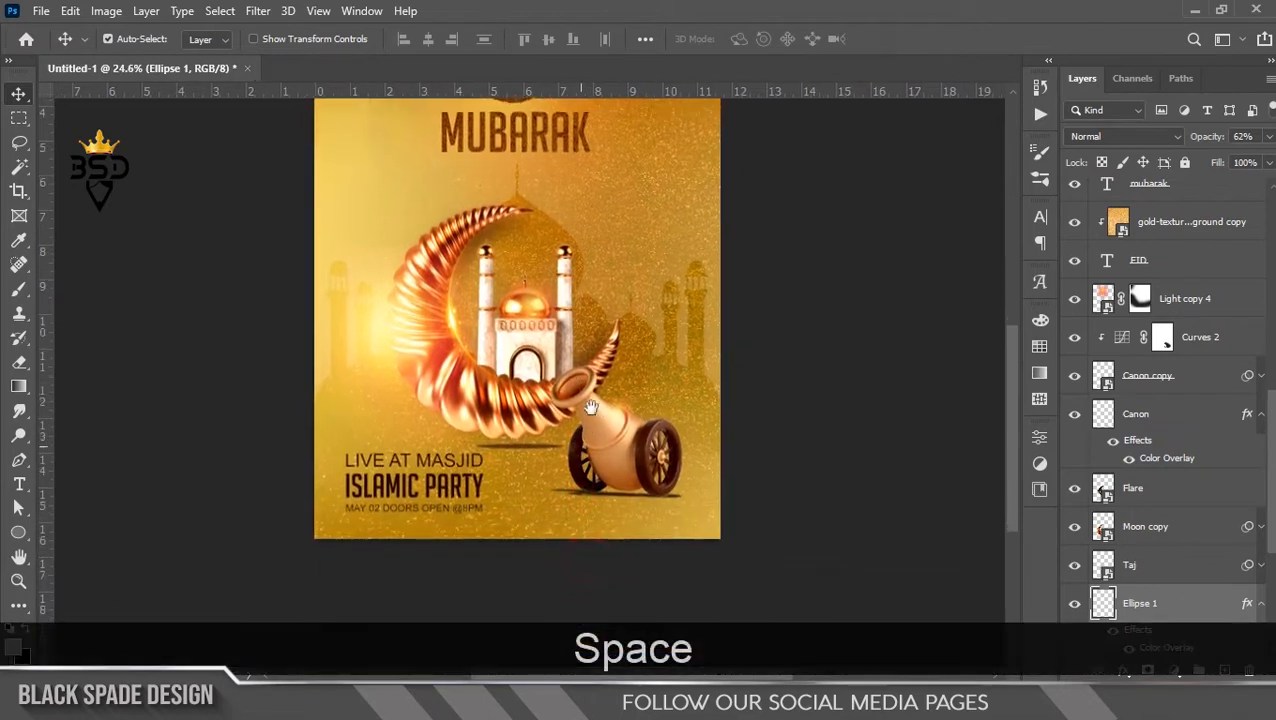
right_click(620, 432)
click(645, 443)
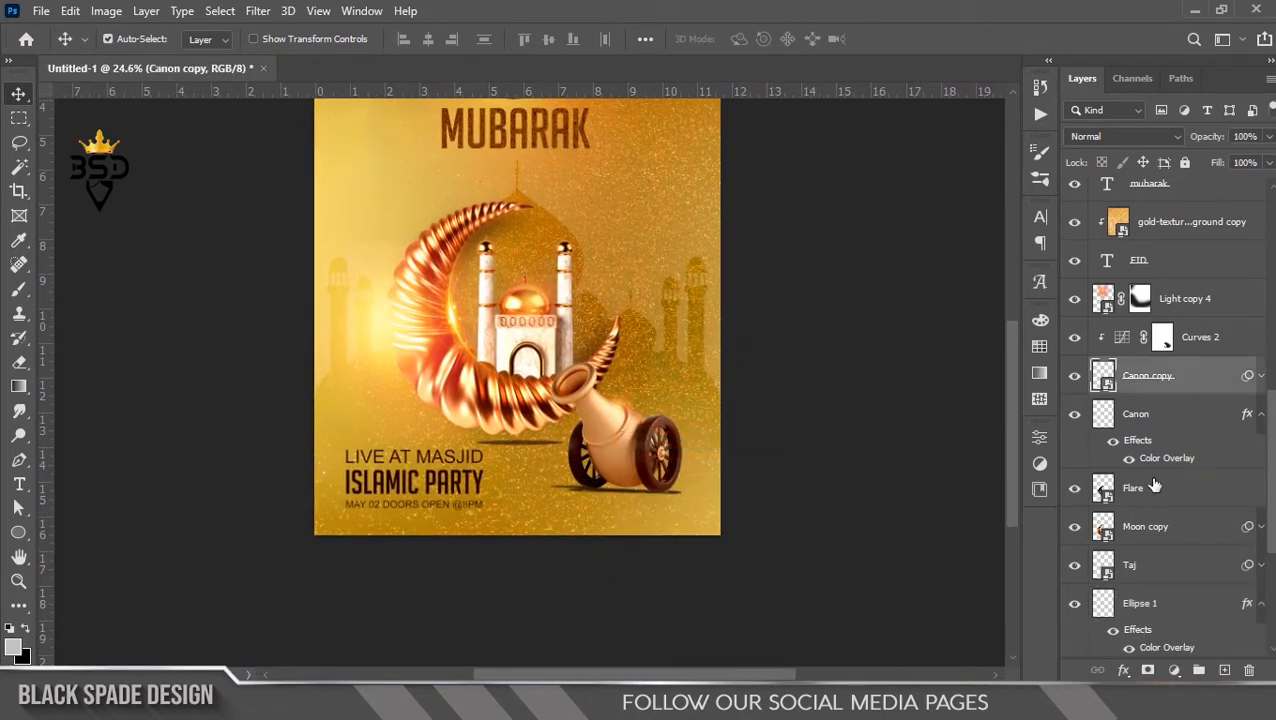
click(1183, 342)
shift+click(1150, 414)
key(ctrl+t)
drag(638, 455, 626, 474)
drag(513, 327, 503, 319)
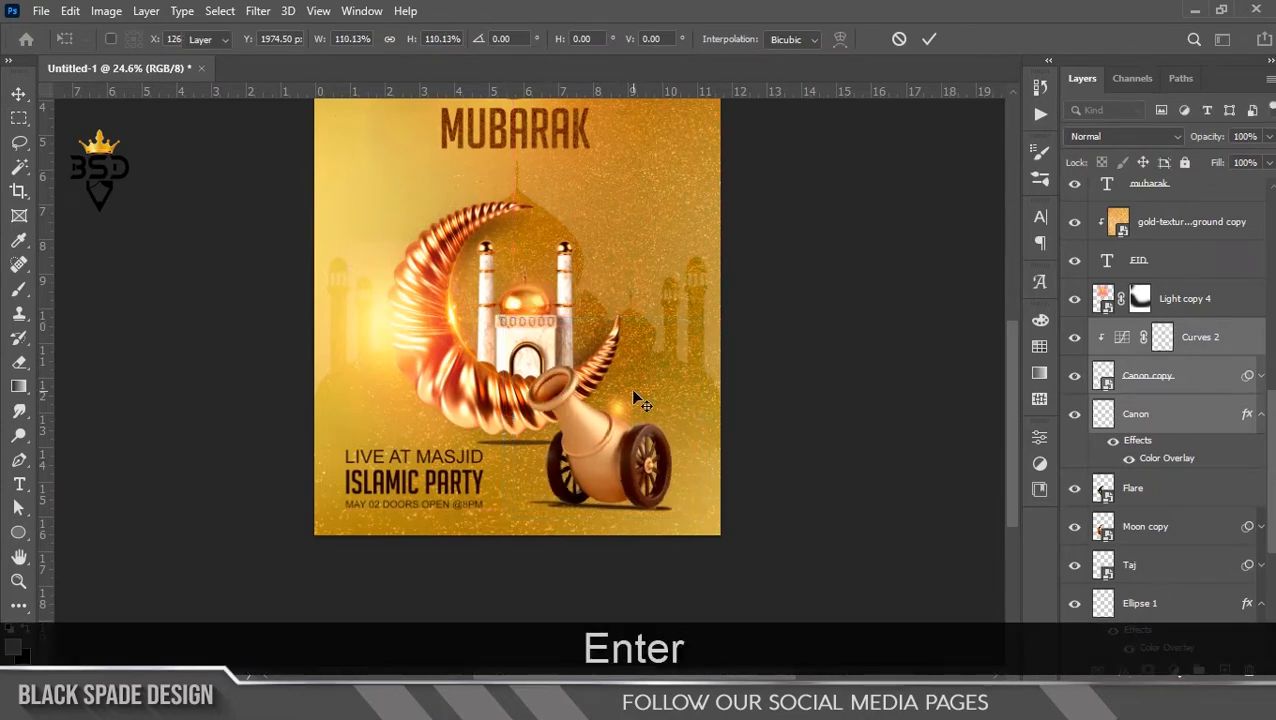
Create a new layer above the MAY 02 text, fill it with black, and set its Fill to 0%.
scroll(603, 446, up, 1)
key(space)
scroll(599, 443, down, 4)
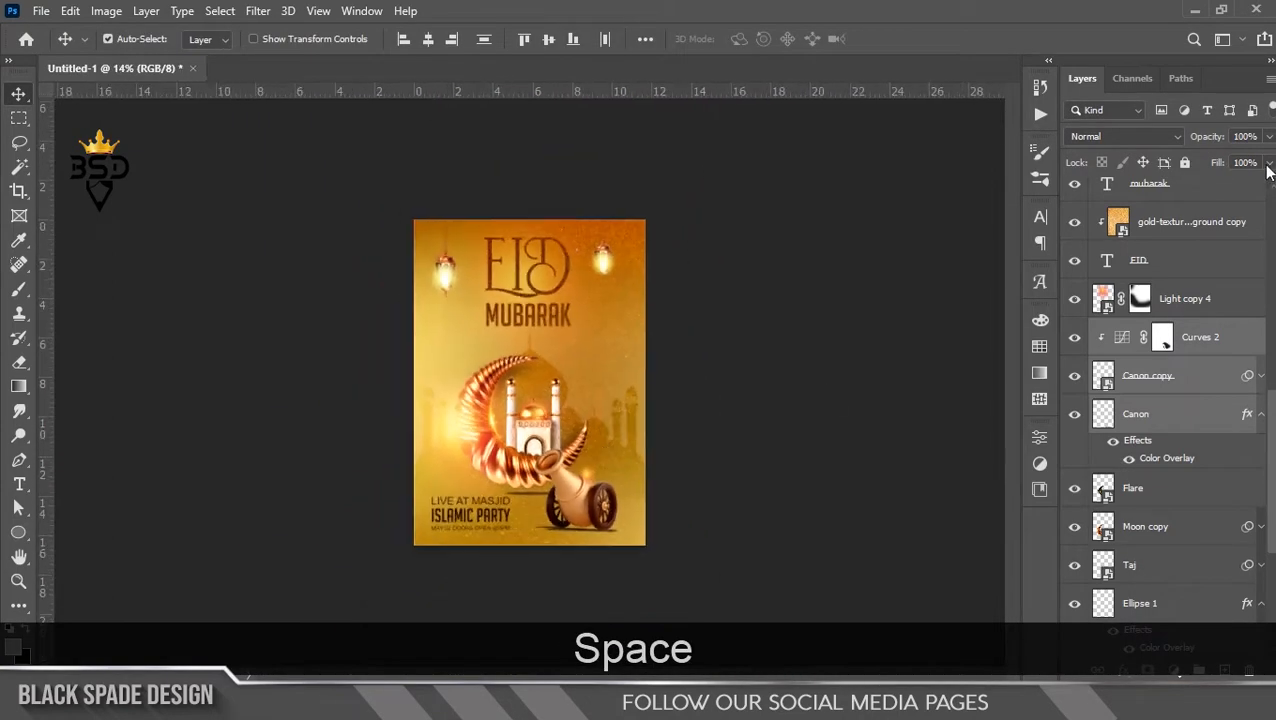
scroll(1262, 190, up, 5)
click(1190, 200)
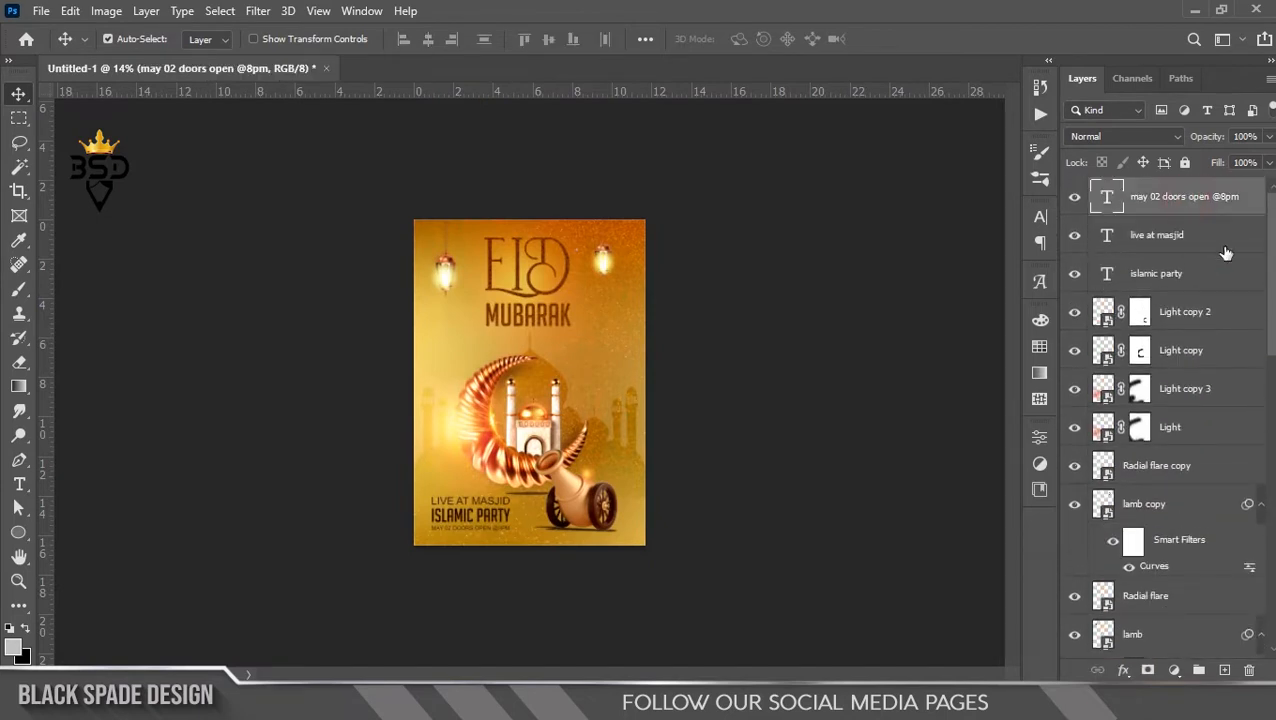
click(1226, 670)
key(ctrl+BackSpace)
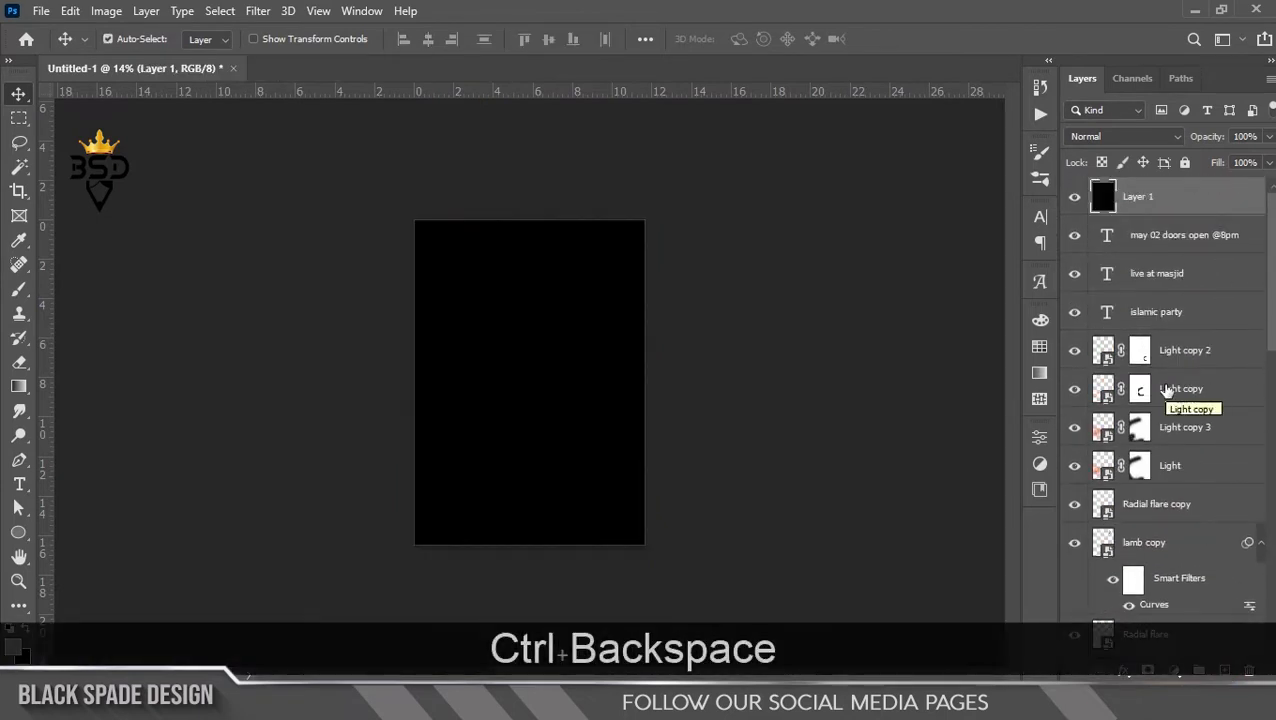
drag(1212, 166, 1078, 182)
Add a white 55 px inside Stroke effect to Layer 1 as a frame around the poster.
click(1123, 670)
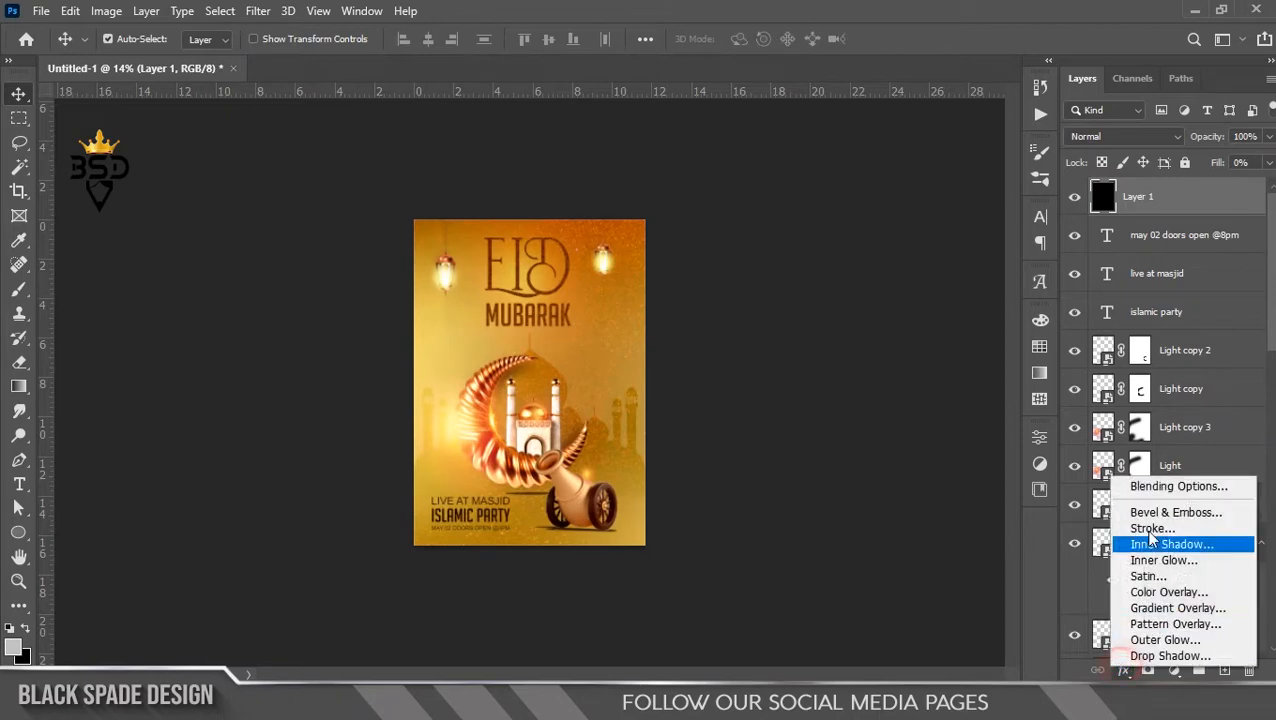
click(1150, 530)
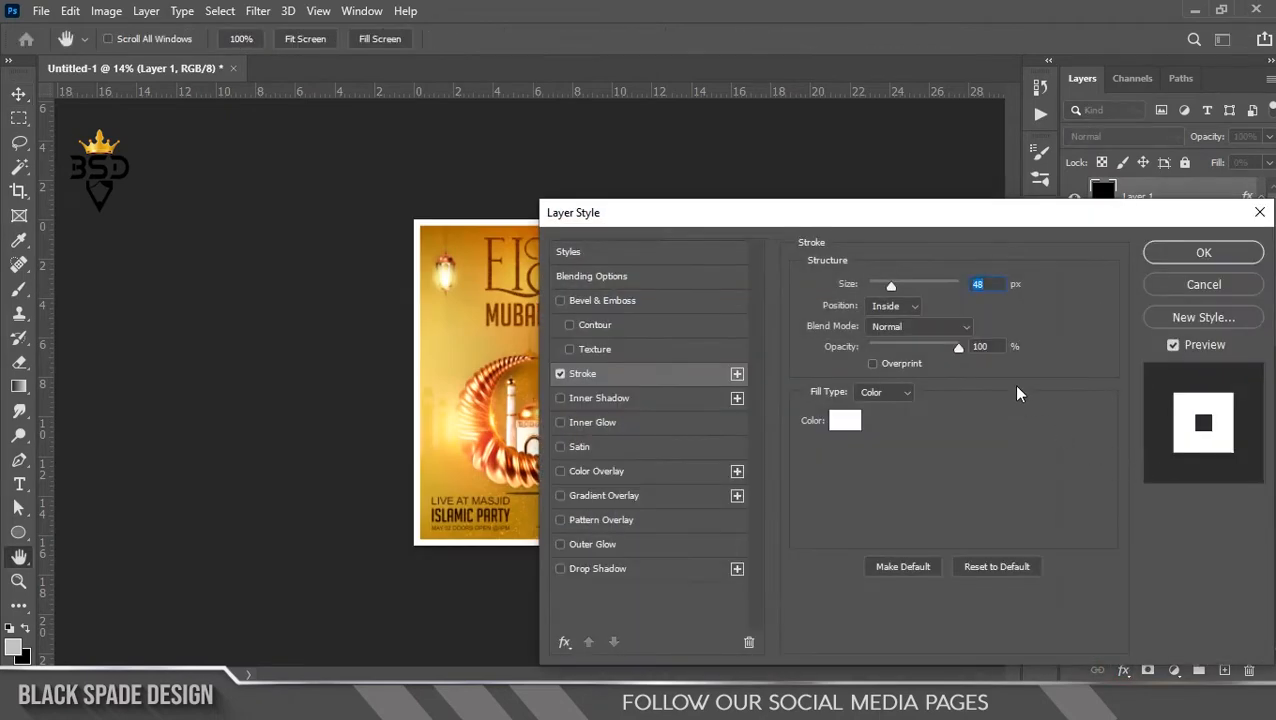
text(5)
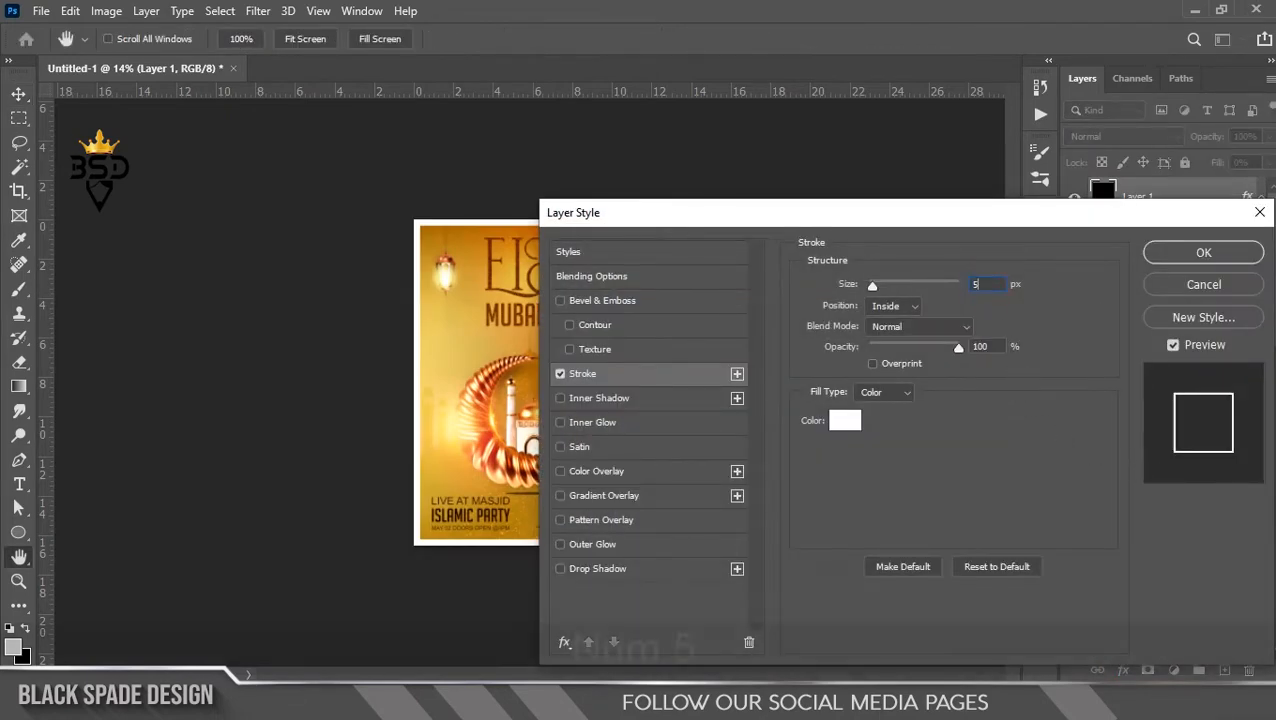
text(5)
click(1188, 247)
key(v)
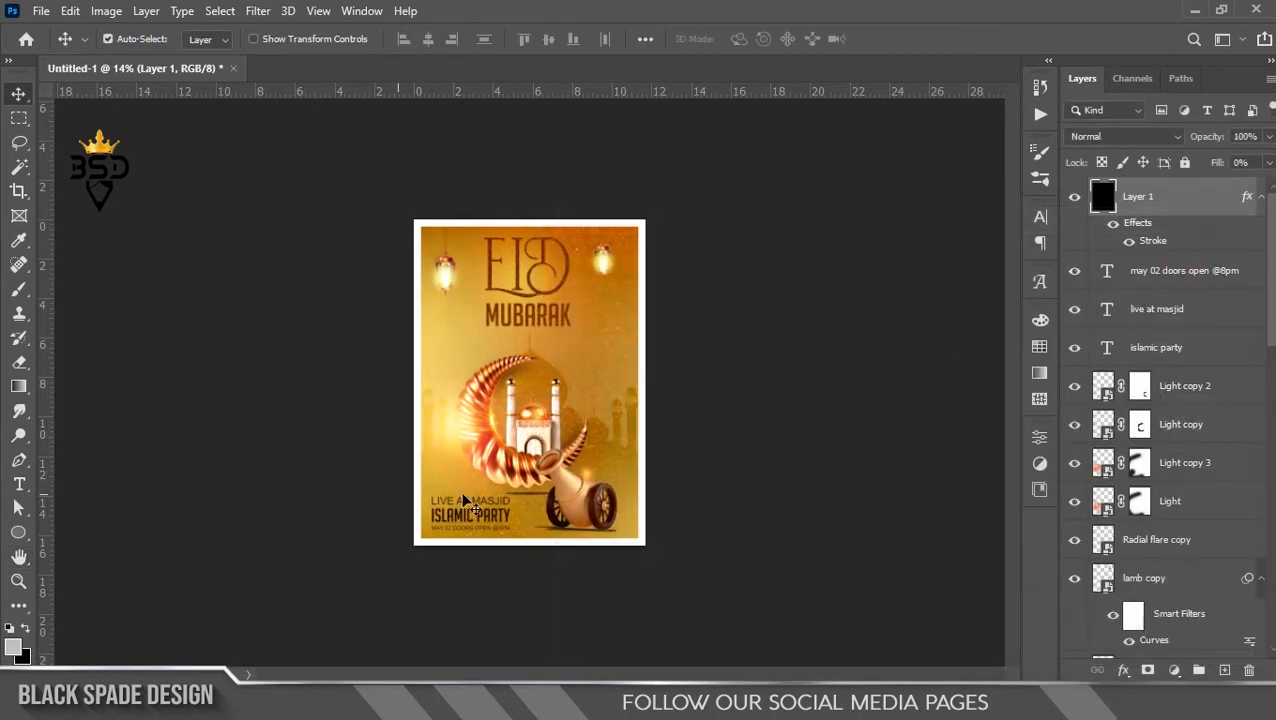
Examine the framed poster's event text, cannon and overall composition.
scroll(557, 517, up, 3)
scroll(541, 533, up, 3)
key(space)
drag(537, 580, 620, 480)
scroll(598, 482, down, 3)
scroll(575, 500, up, 2)
key(space)
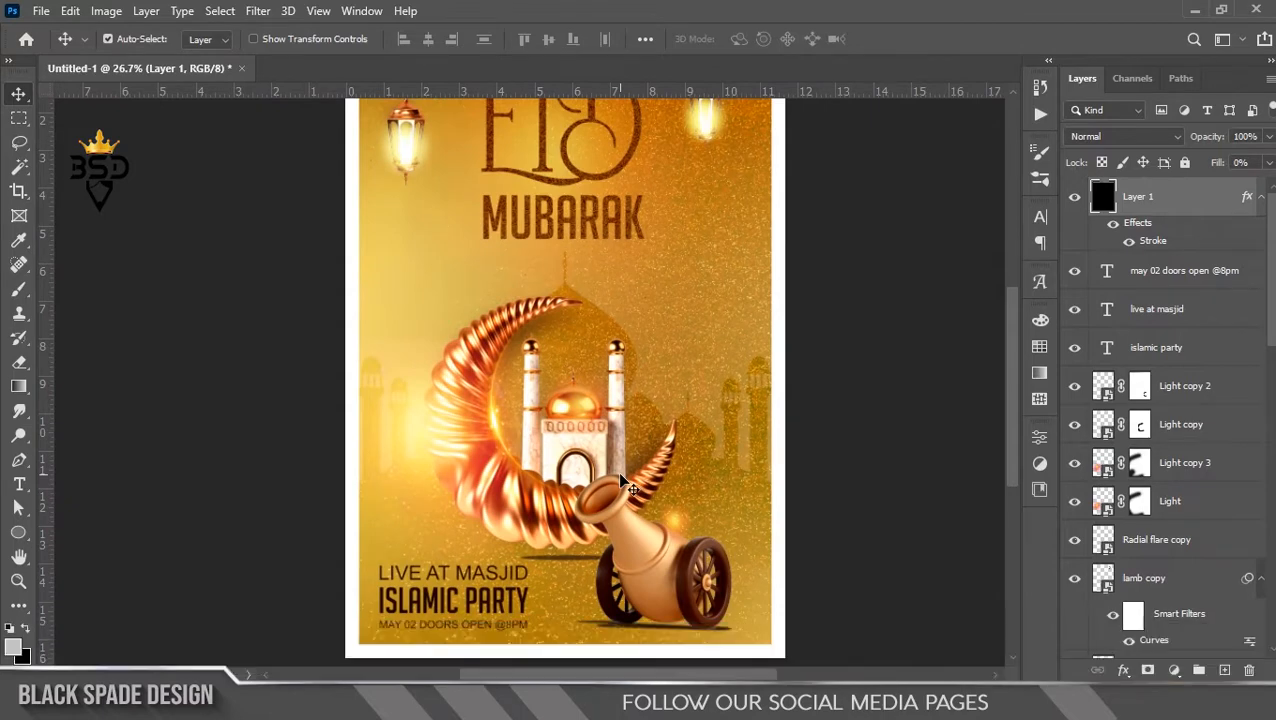
scroll(620, 480, down, 2)
Add a Curves adjustment layer above the MAY 02 text layer and raise the black point's input to about 20.
click(1184, 271)
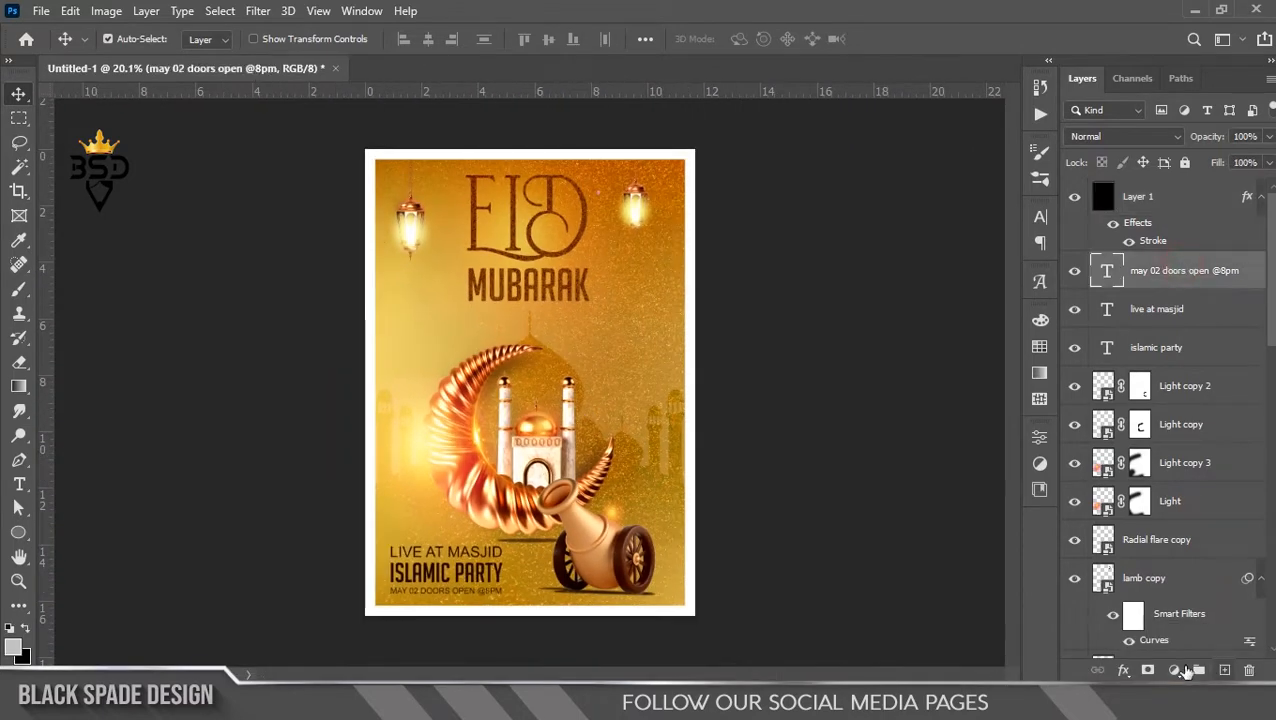
click(1176, 671)
click(1170, 428)
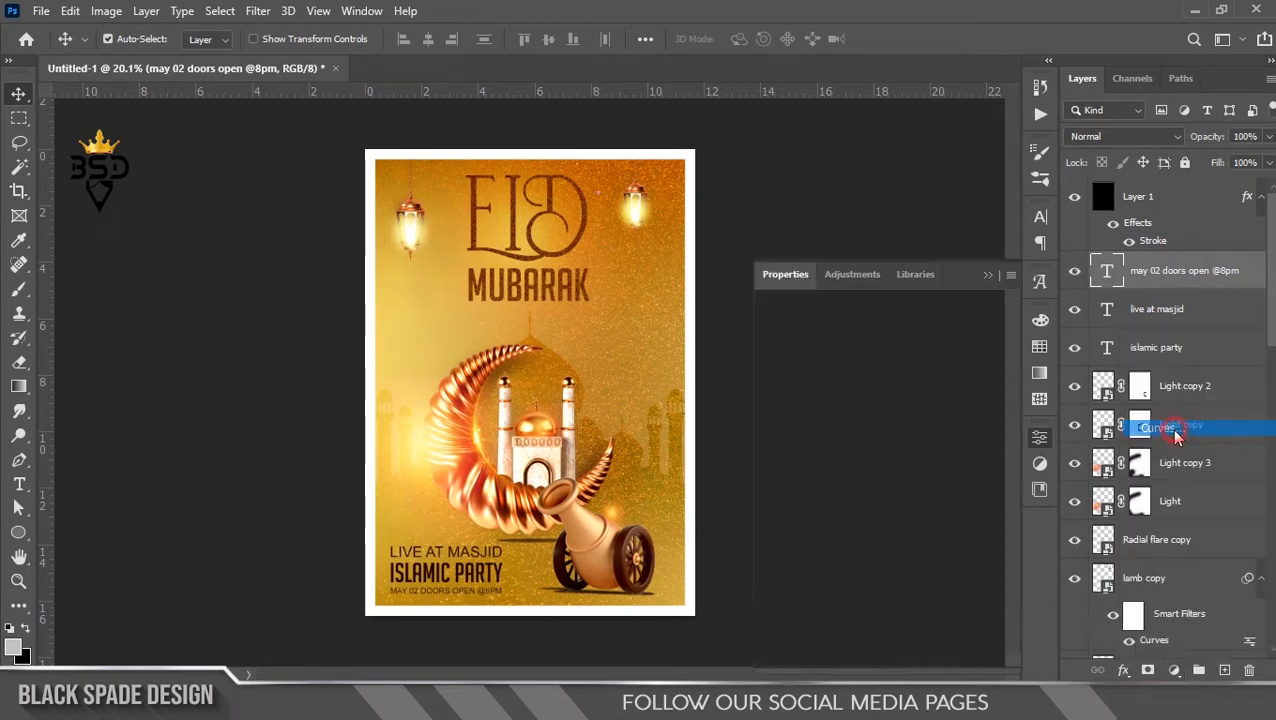
drag(808, 577, 812, 580)
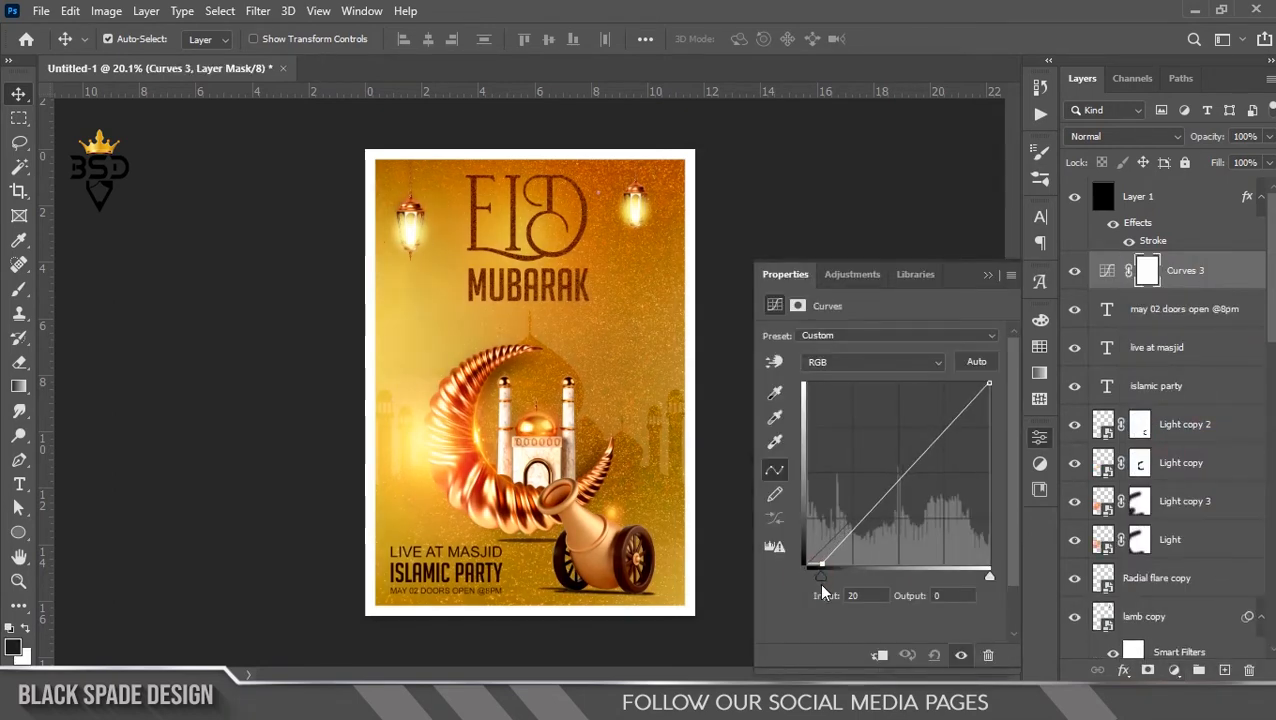
drag(821, 592, 825, 594)
click(989, 278)
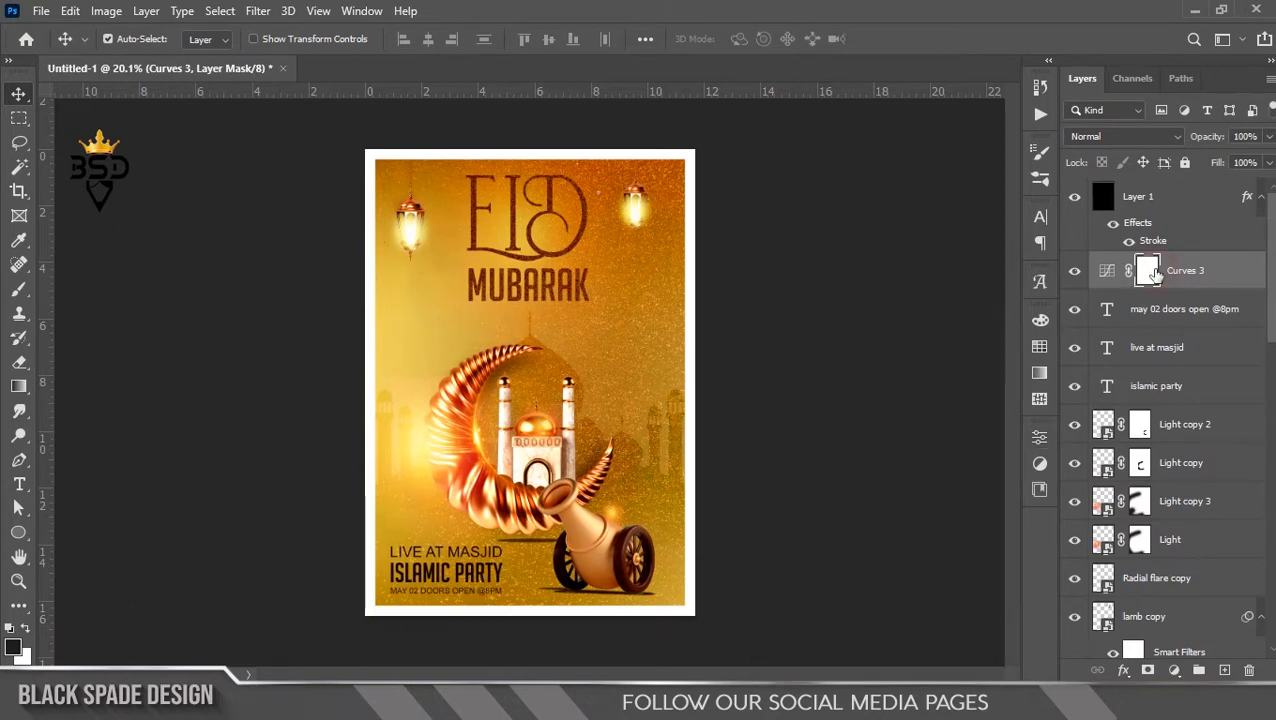
Invert the Curves 3 mask to black and paint it white across the poster's lower part with a soft 1200 px brush.
key(ctrl+i)
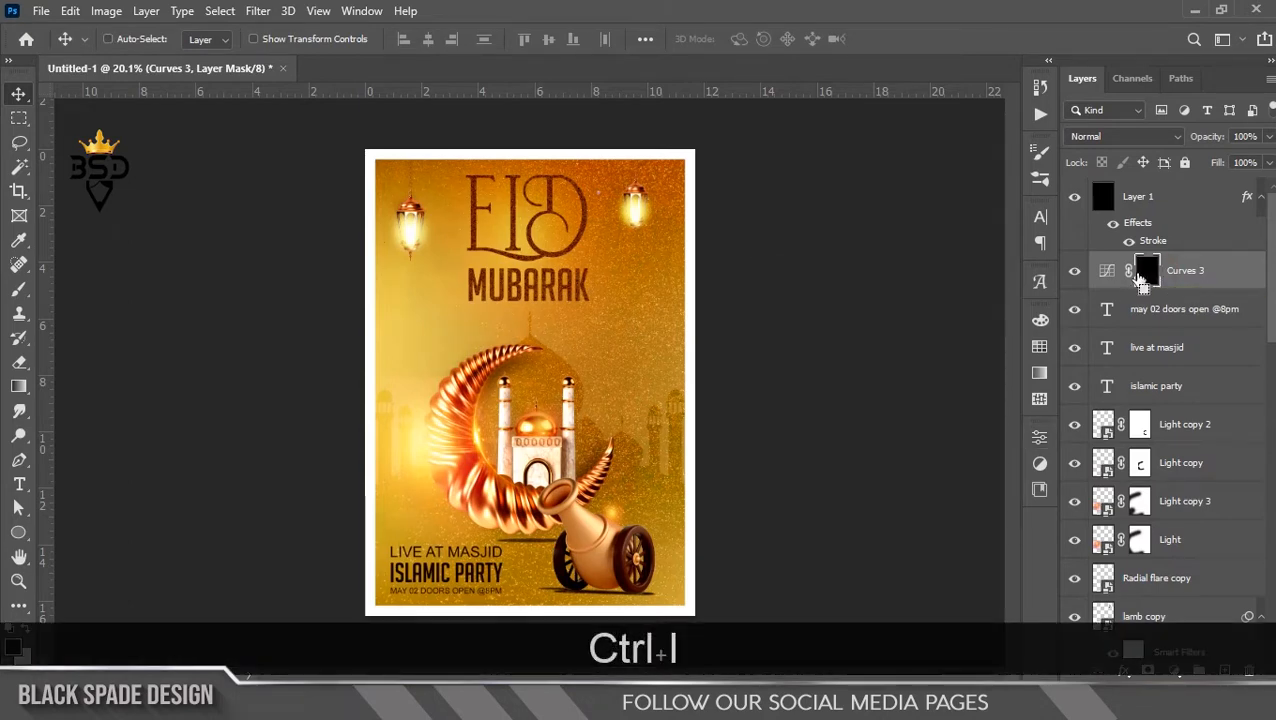
scroll(680, 408, up, 4)
drag(619, 420, 626, 290)
key(b)
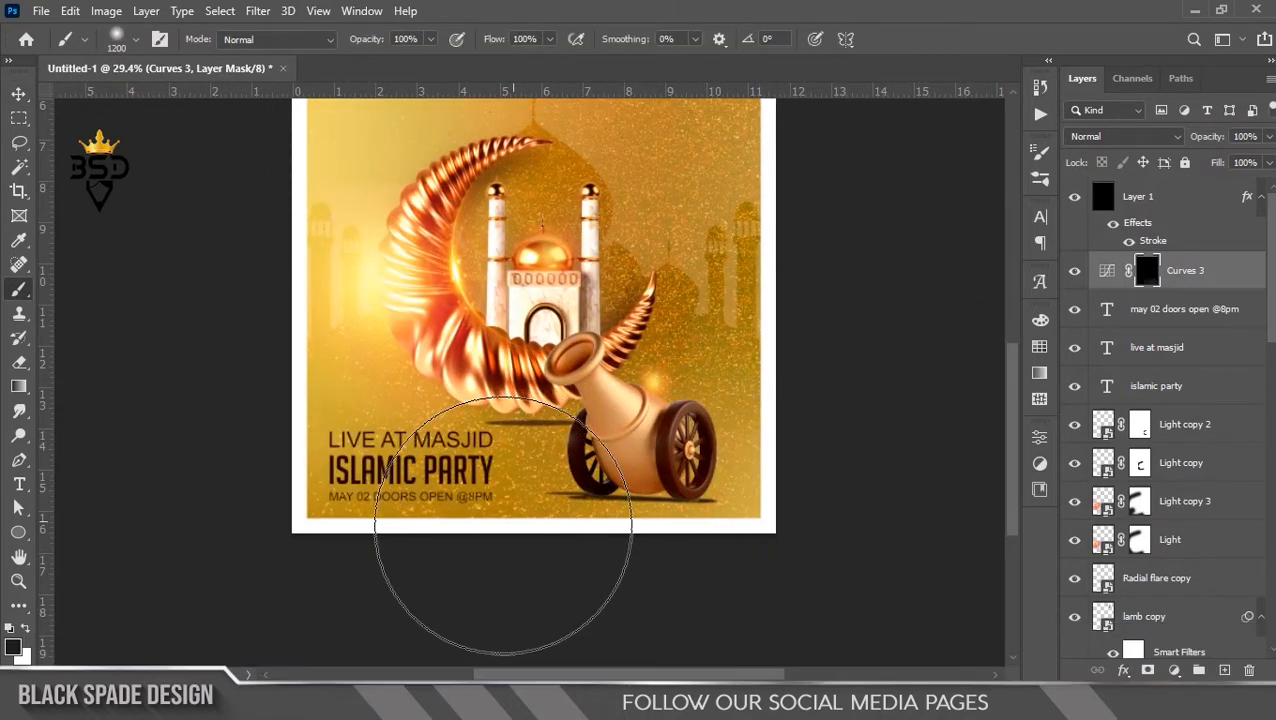
key(x)
mouse_move(370, 470)
mouse_down()
mouse_move(413, 456)
mouse_move(575, 472)
mouse_move(723, 467)
mouse_up()
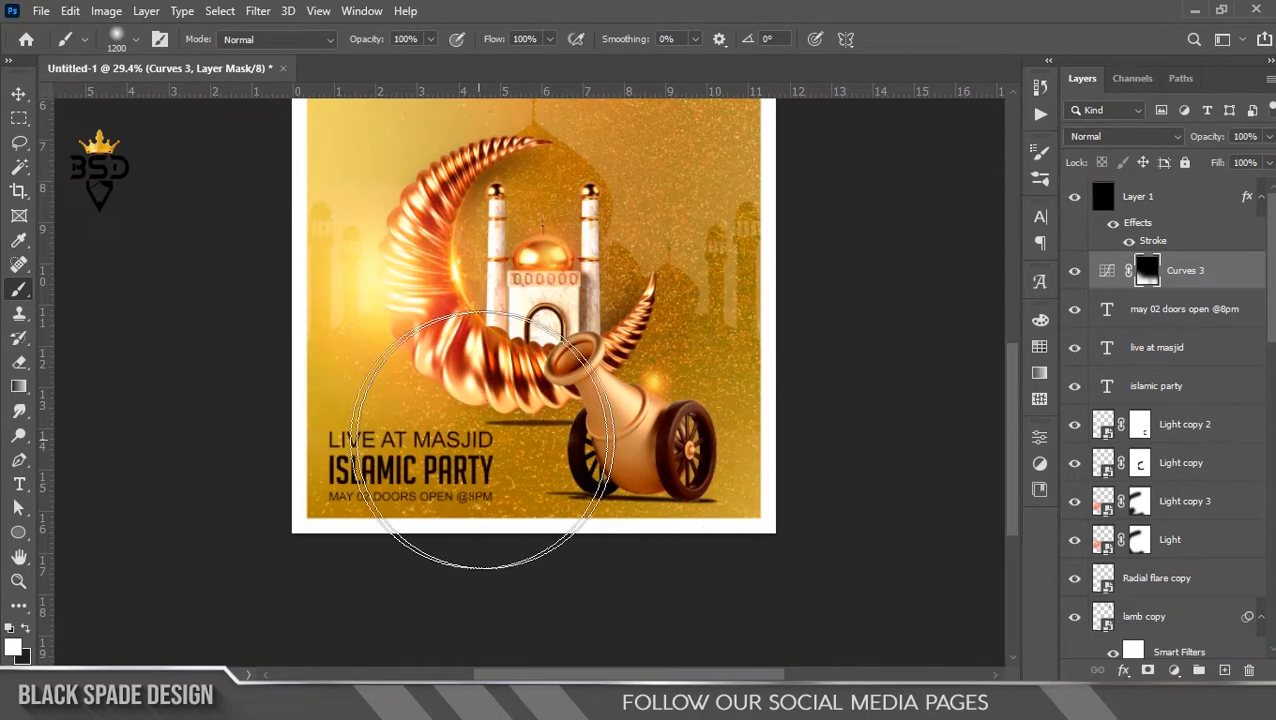
scroll(560, 418, down, 2)
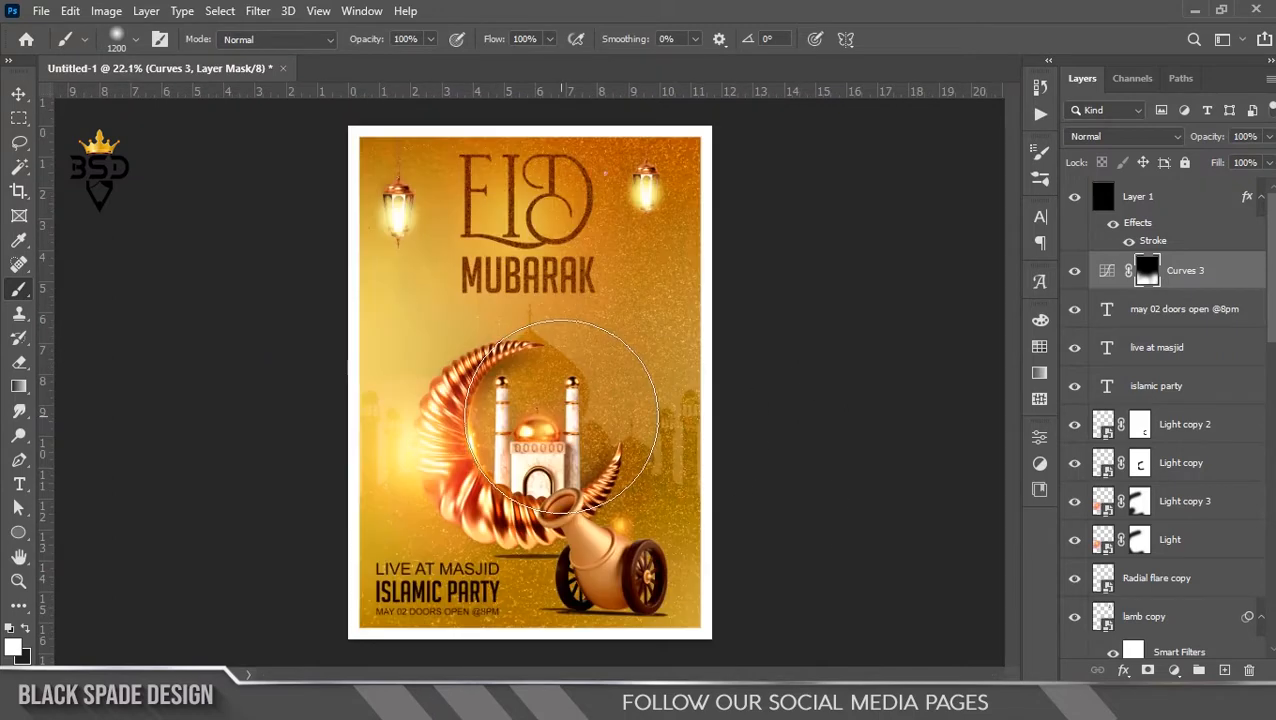
key(v)
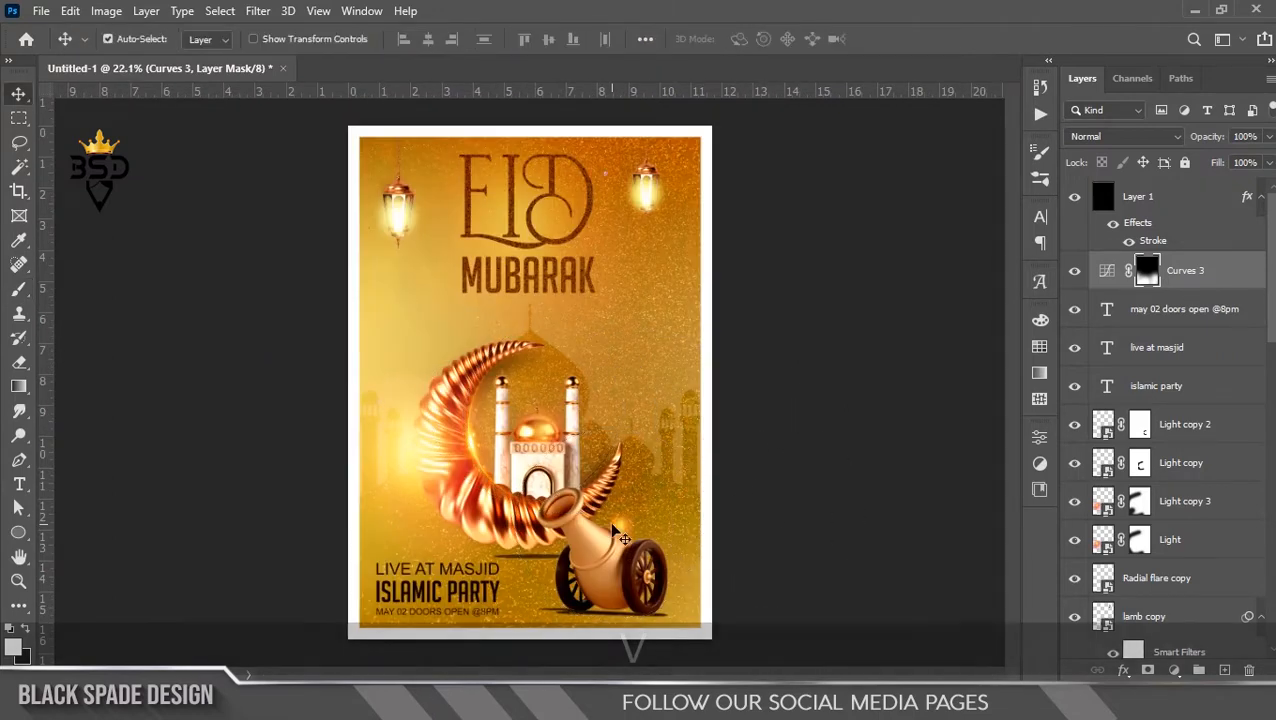
With the frame layer hidden, scale the Light copy 2 flare to about 135.8% and reposition it on the cannon's back edge beside the wheel.
scroll(604, 364, down, 1)
scroll(598, 355, up, 2)
key(z)
right_click(600, 338)
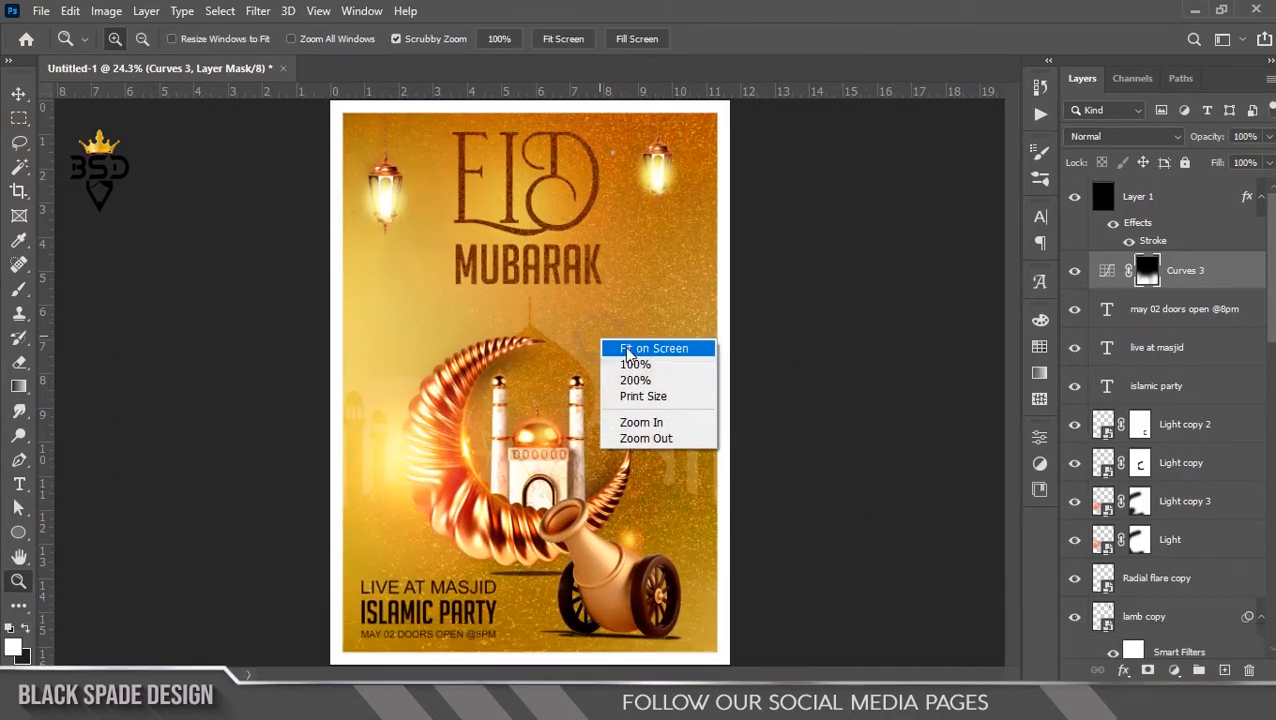
click(640, 349)
right_click(692, 300)
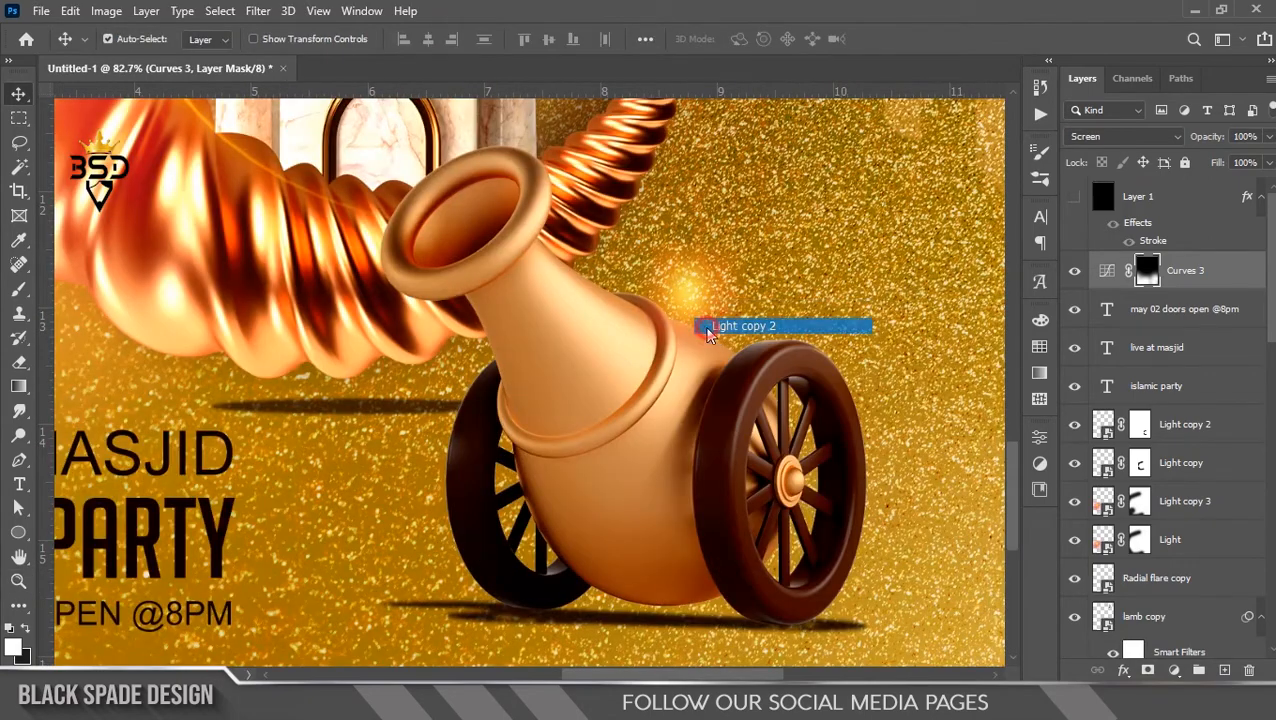
click(706, 330)
key(ctrl+t)
mouse_move(706, 336)
mouse_down()
mouse_move(706, 322)
mouse_move(706, 345)
mouse_up()
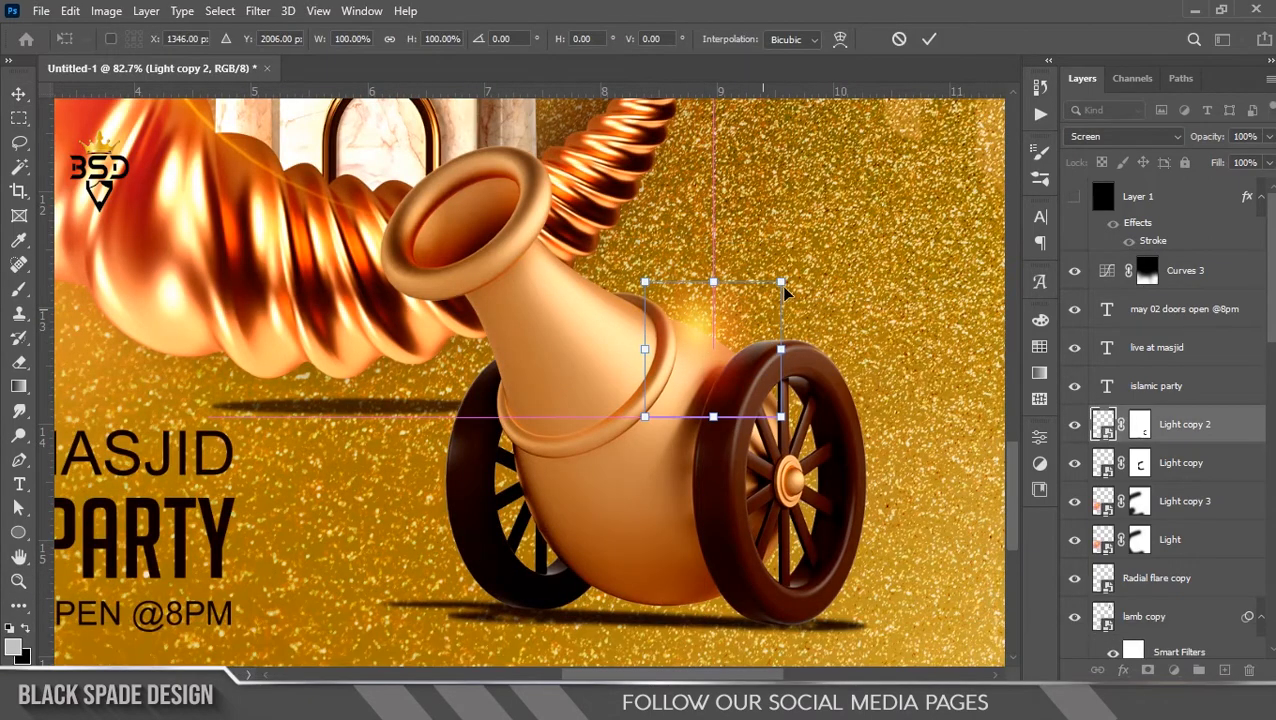
drag(781, 282, 806, 258)
drag(726, 330, 714, 334)
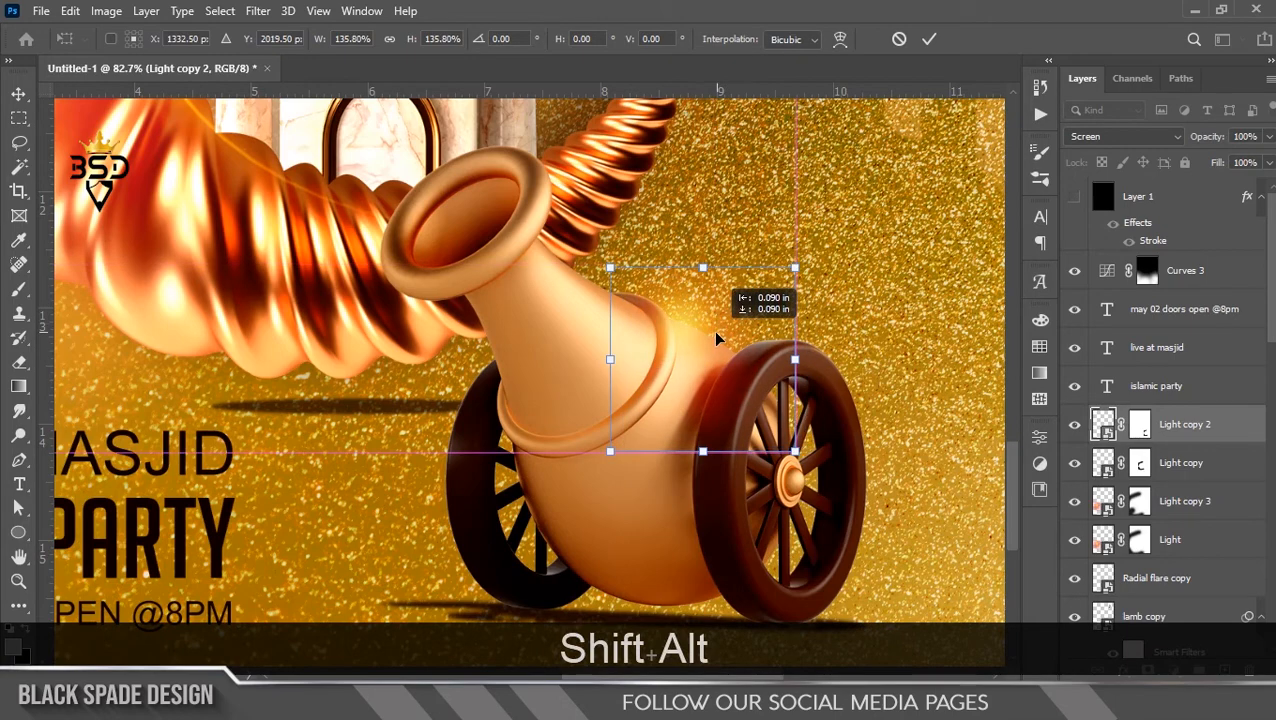
key(Return)
Show the Layer 1 frame again and fit the whole poster on screen.
scroll(710, 333, down, 3)
key(ctrl+0)
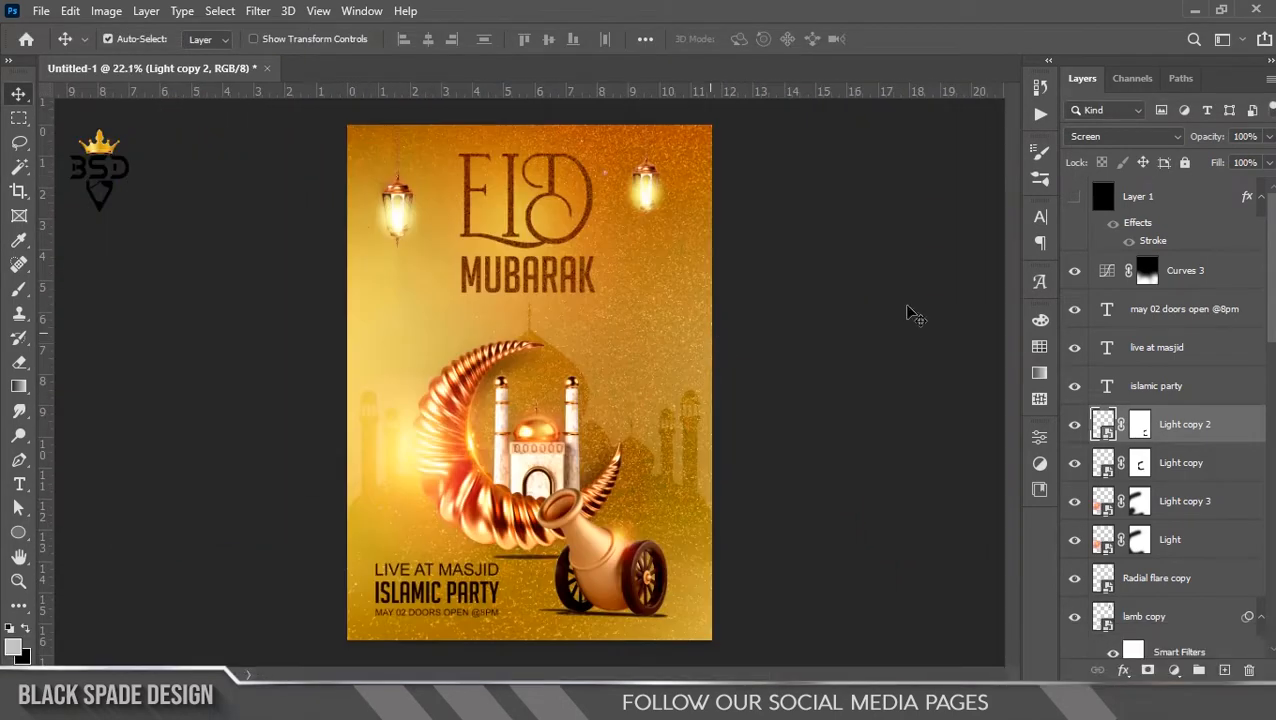
click(1075, 200)
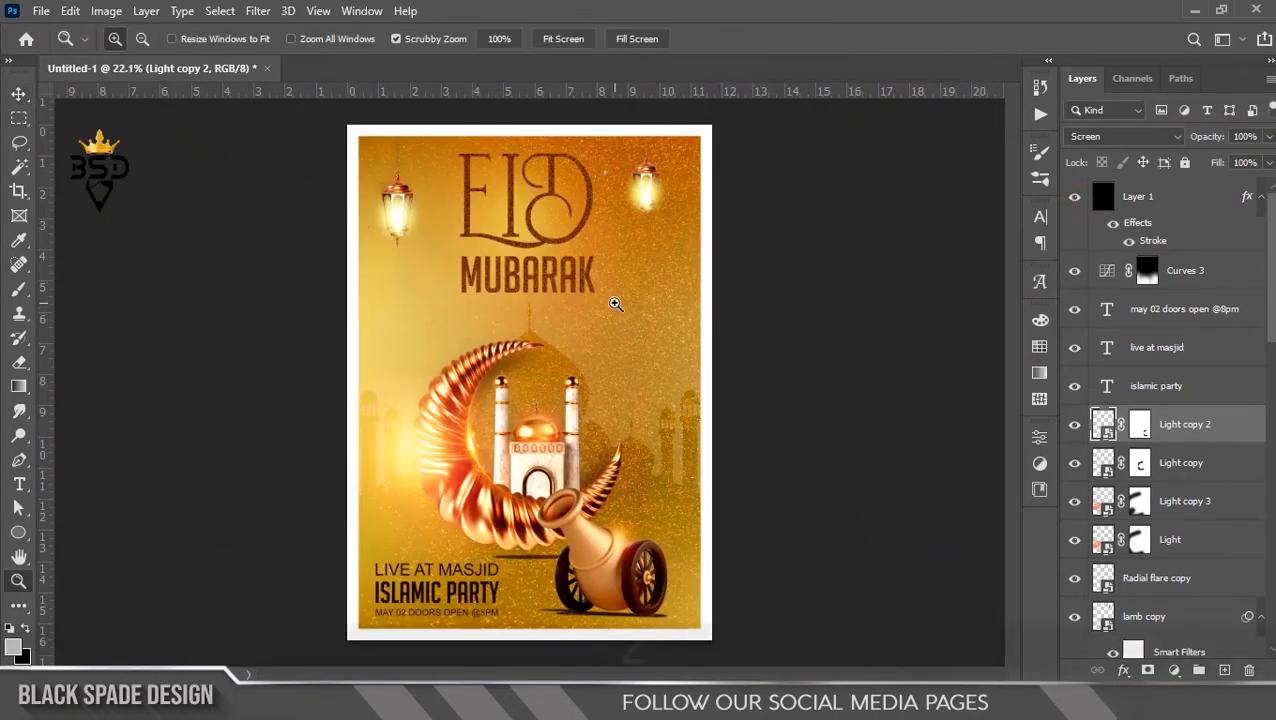
key(z)
right_click(604, 369)
click(640, 376)
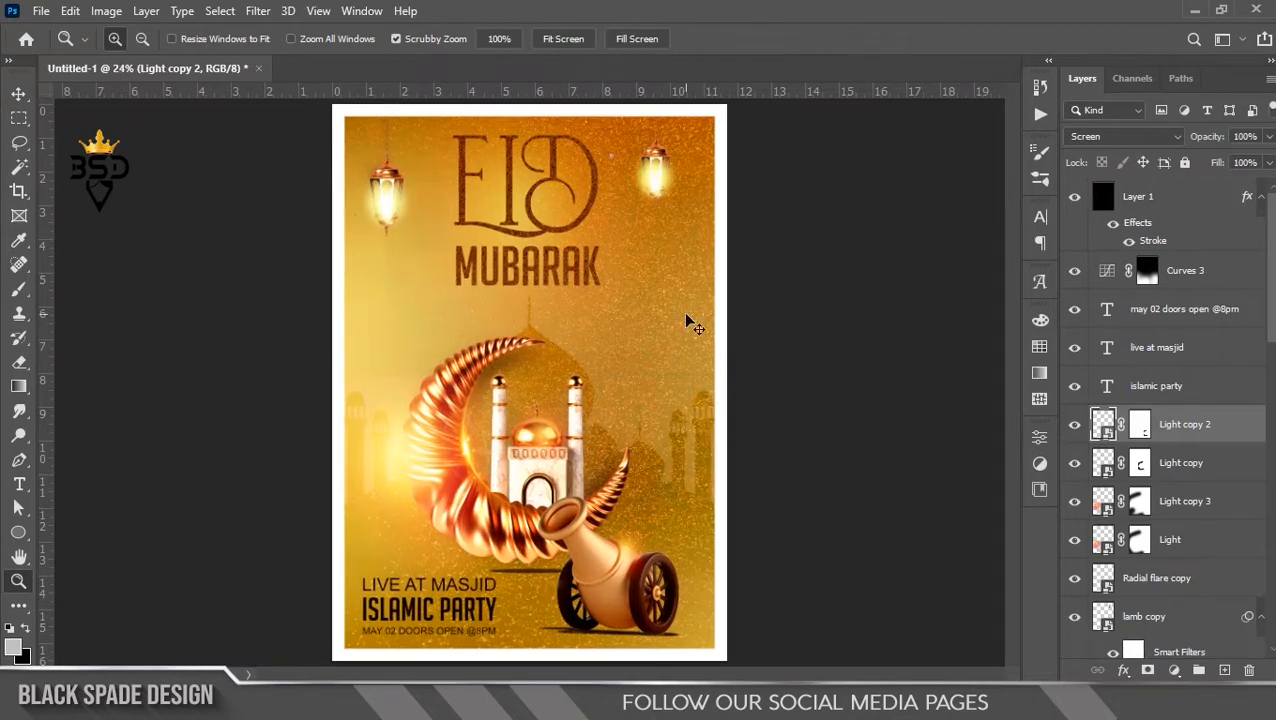
key(v)
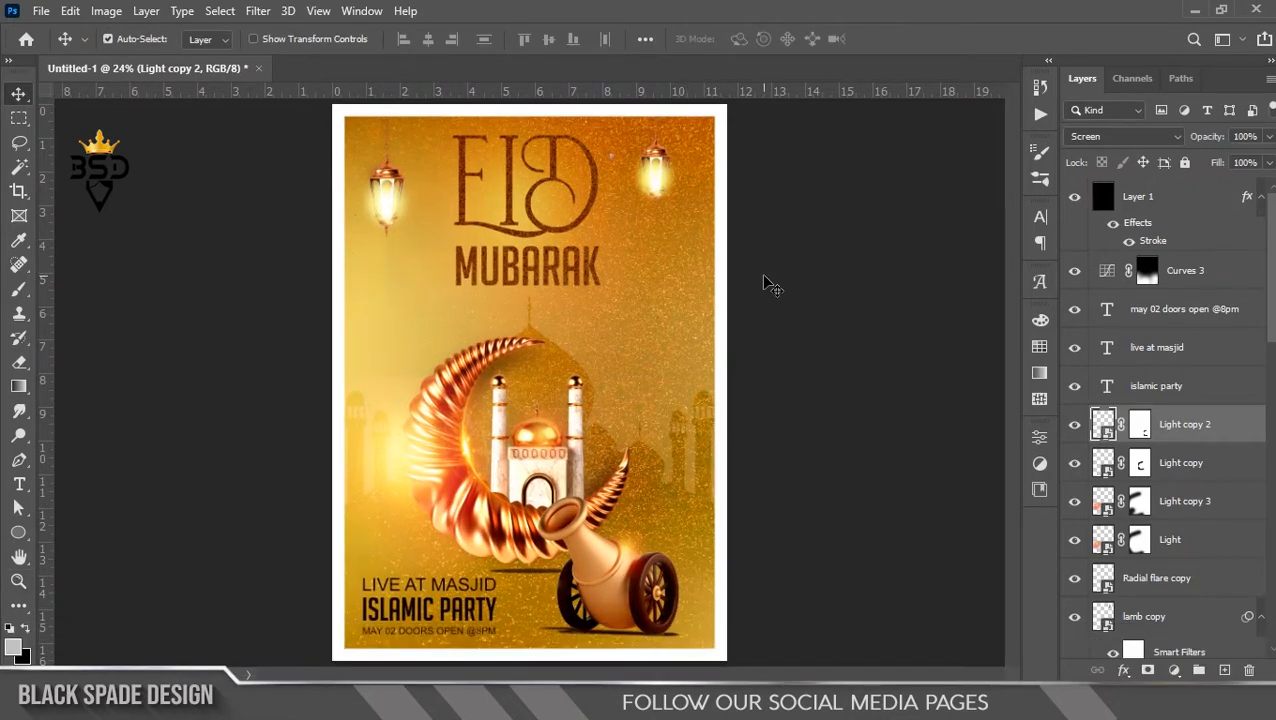